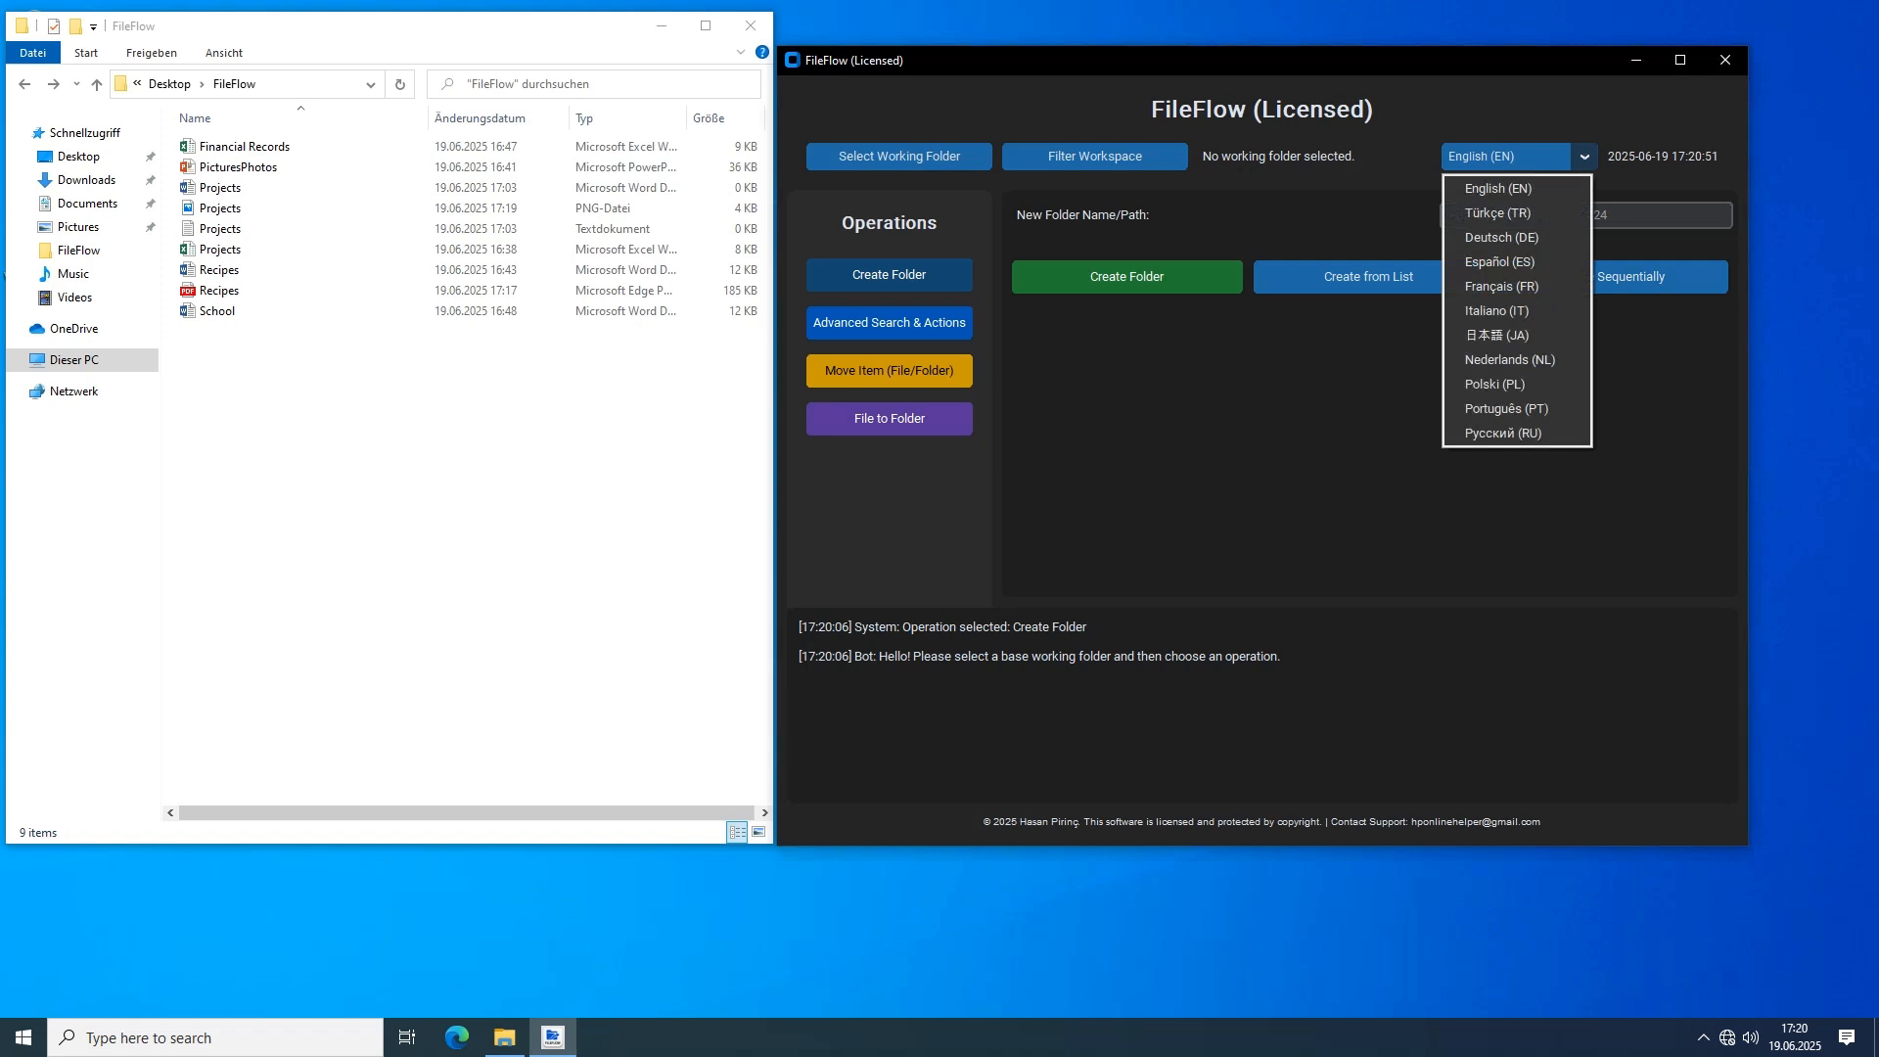
# Switch the interface language through Turkish, German, French, Spanish and Japanese
pyautogui.click(1498, 213)
pyautogui.click(1511, 156)
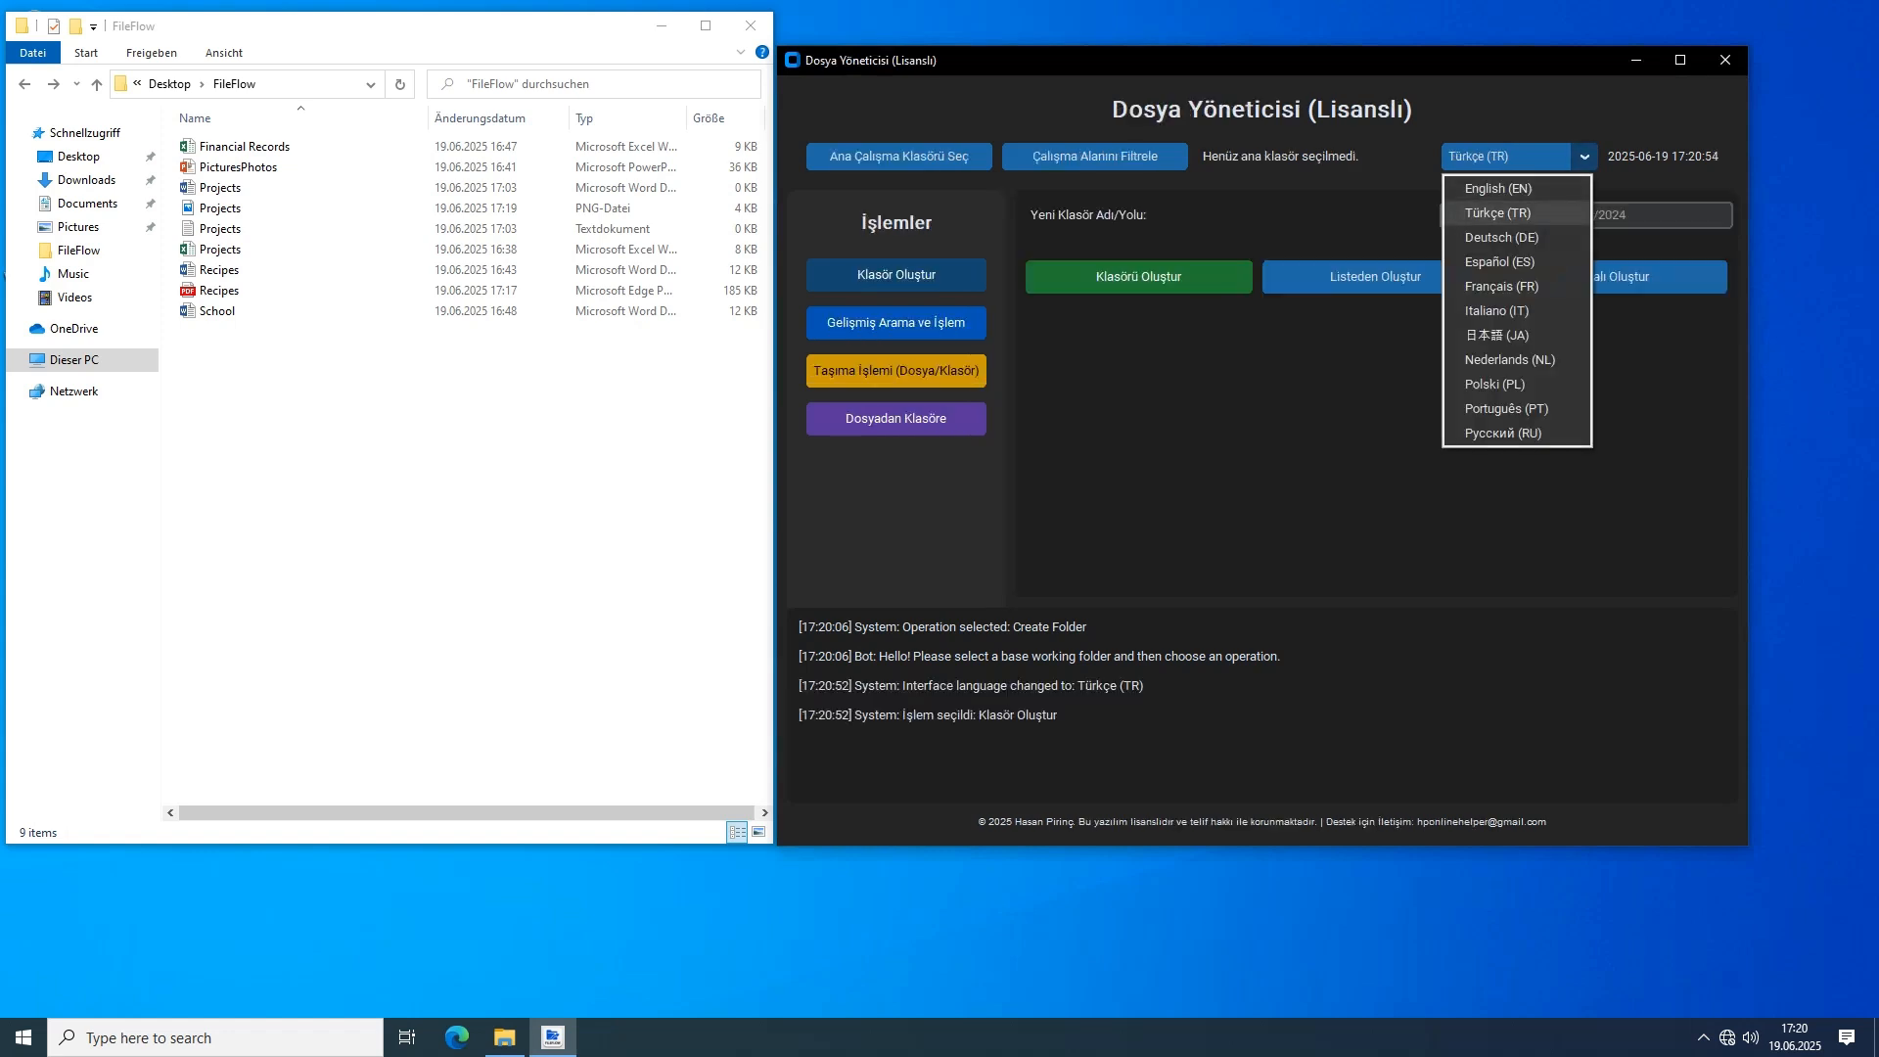
pyautogui.click(1502, 238)
pyautogui.click(1512, 156)
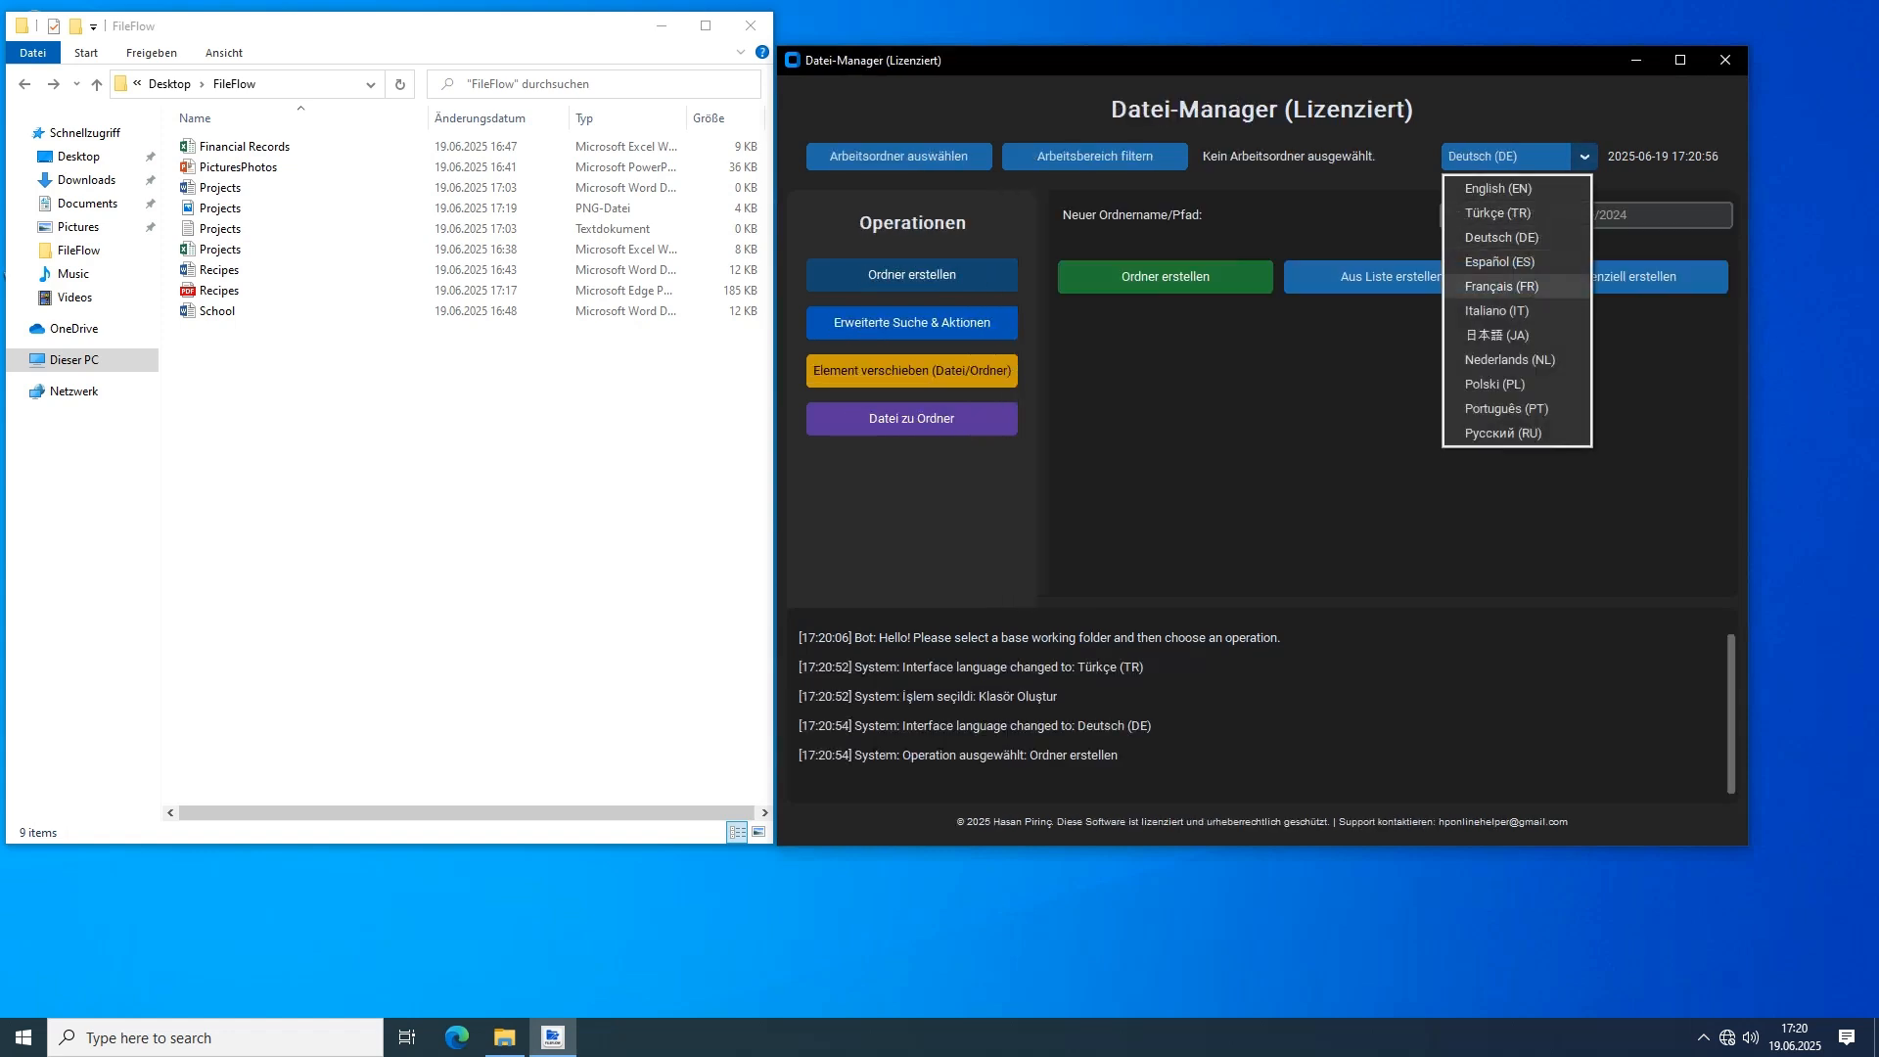
pyautogui.click(1502, 287)
pyautogui.click(1512, 157)
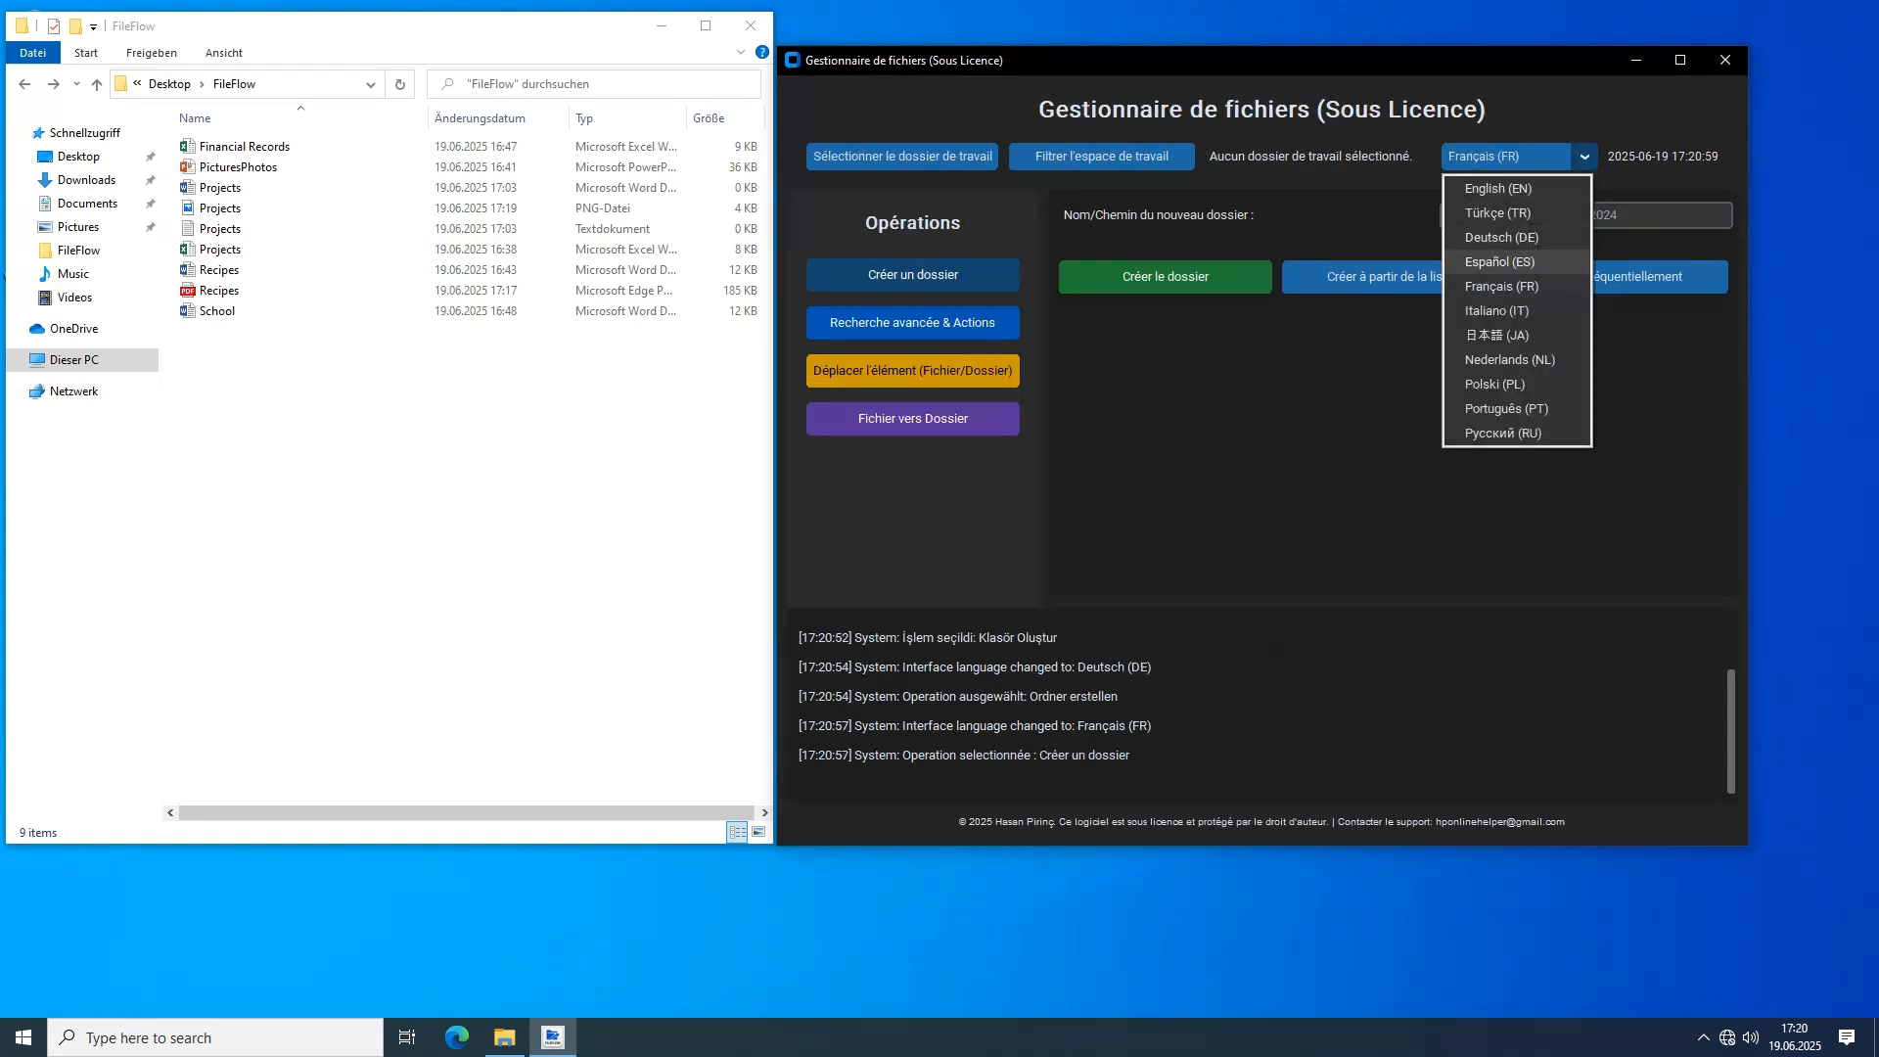
pyautogui.click(1500, 262)
pyautogui.click(1511, 157)
pyautogui.click(1502, 335)
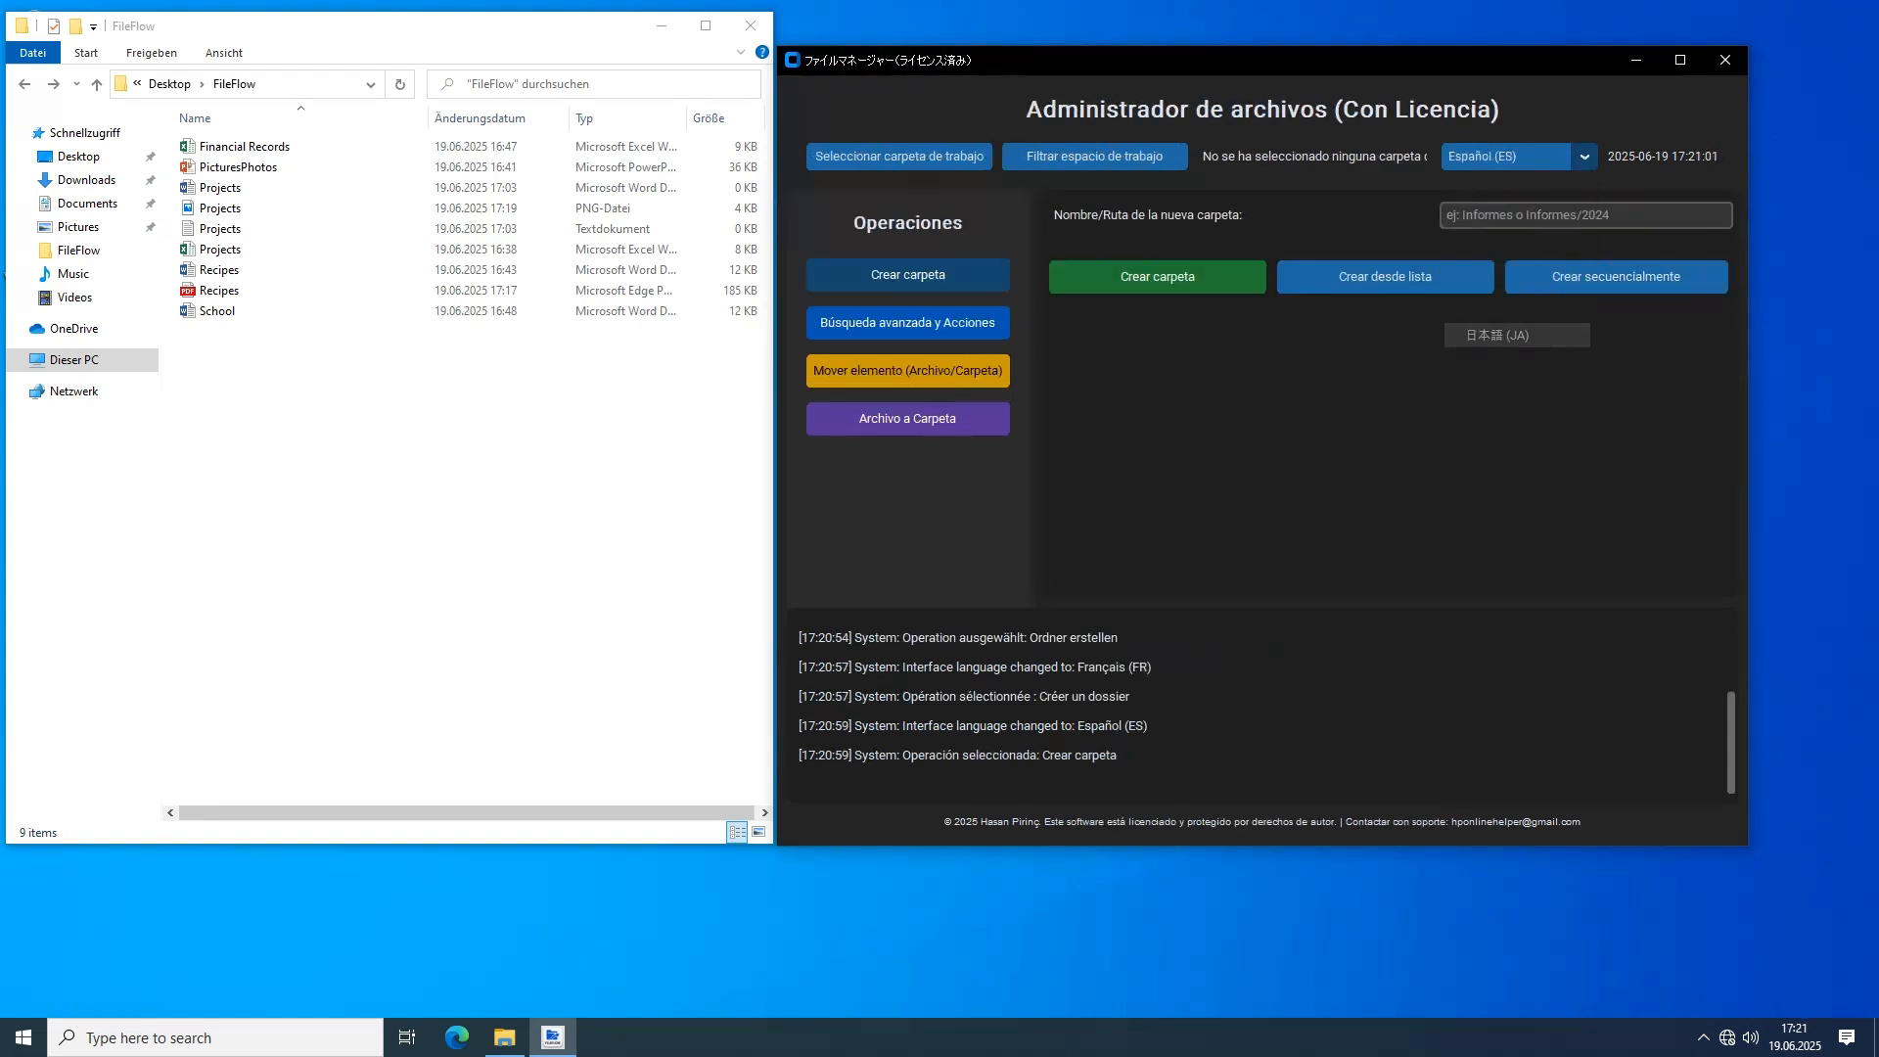
# Switch the interface language through Polish, Portuguese and Russian, and return it to English
pyautogui.click(1512, 157)
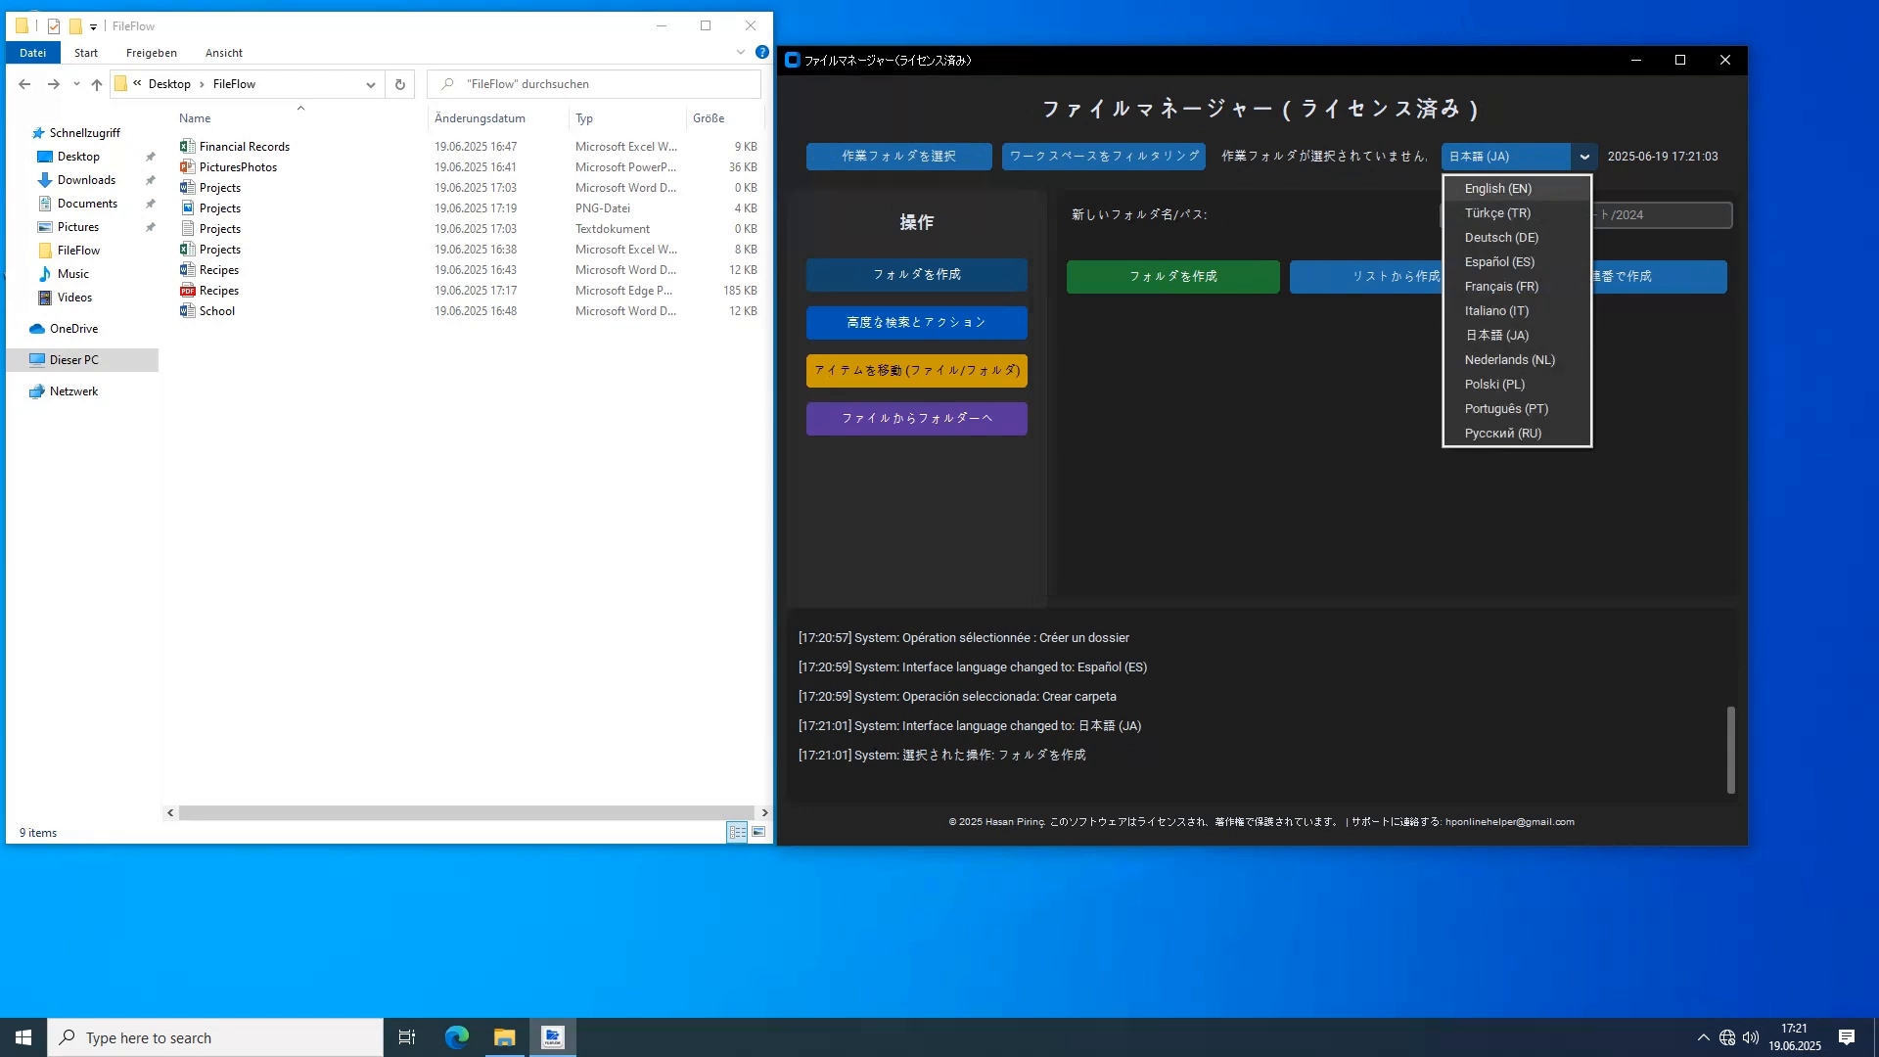
pyautogui.click(1502, 384)
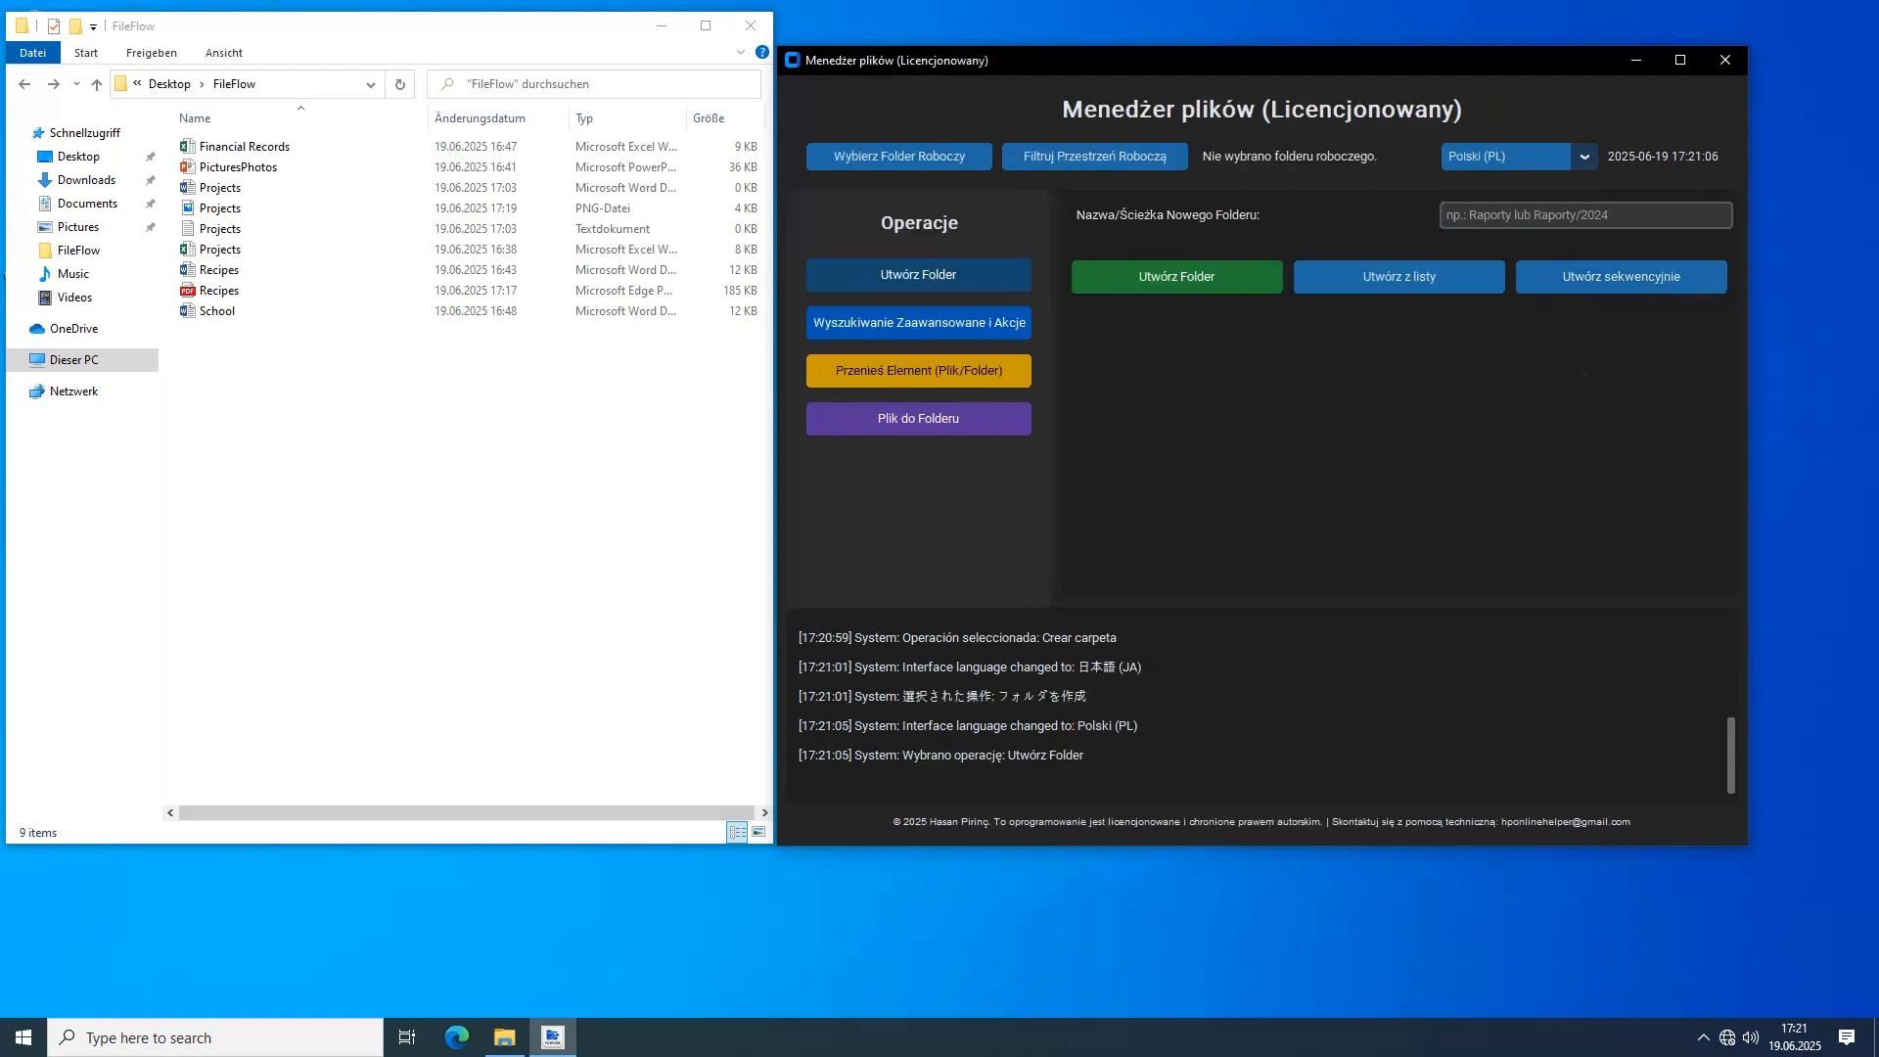
pyautogui.click(1512, 156)
pyautogui.click(1502, 409)
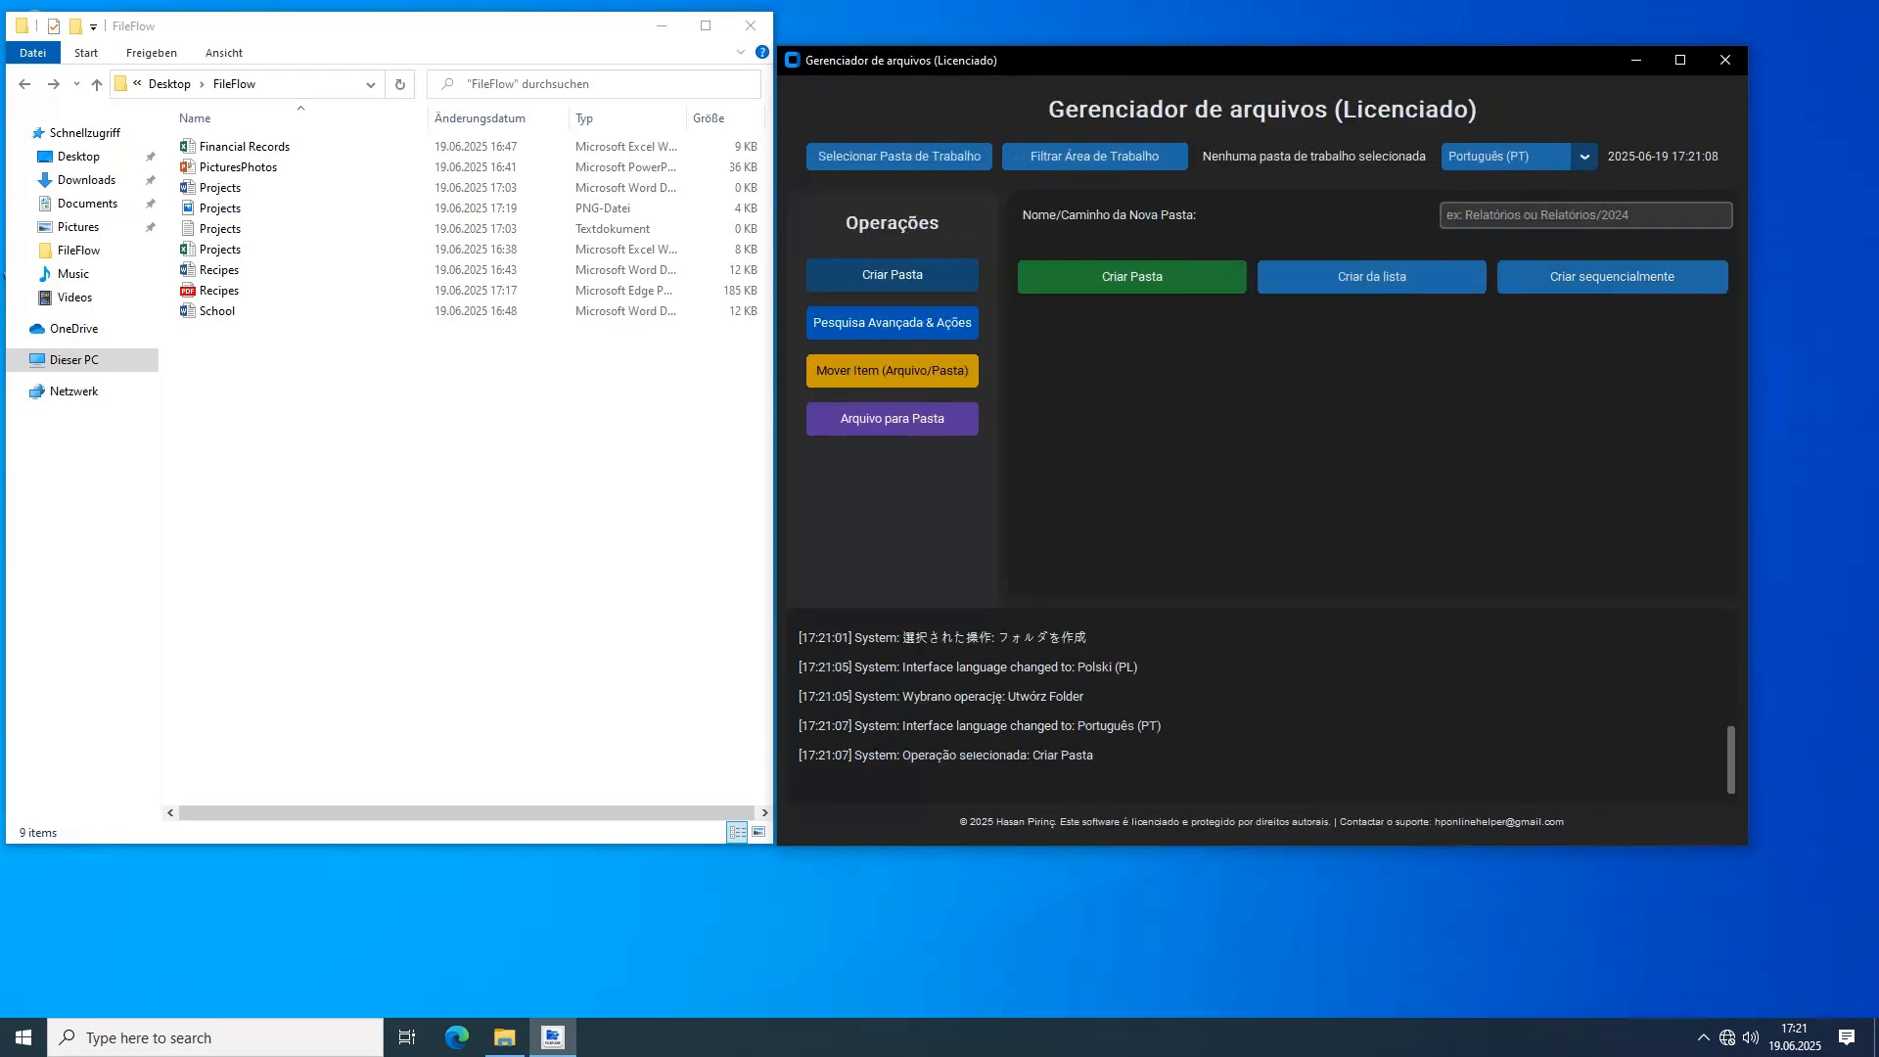
pyautogui.click(1512, 157)
pyautogui.click(1502, 433)
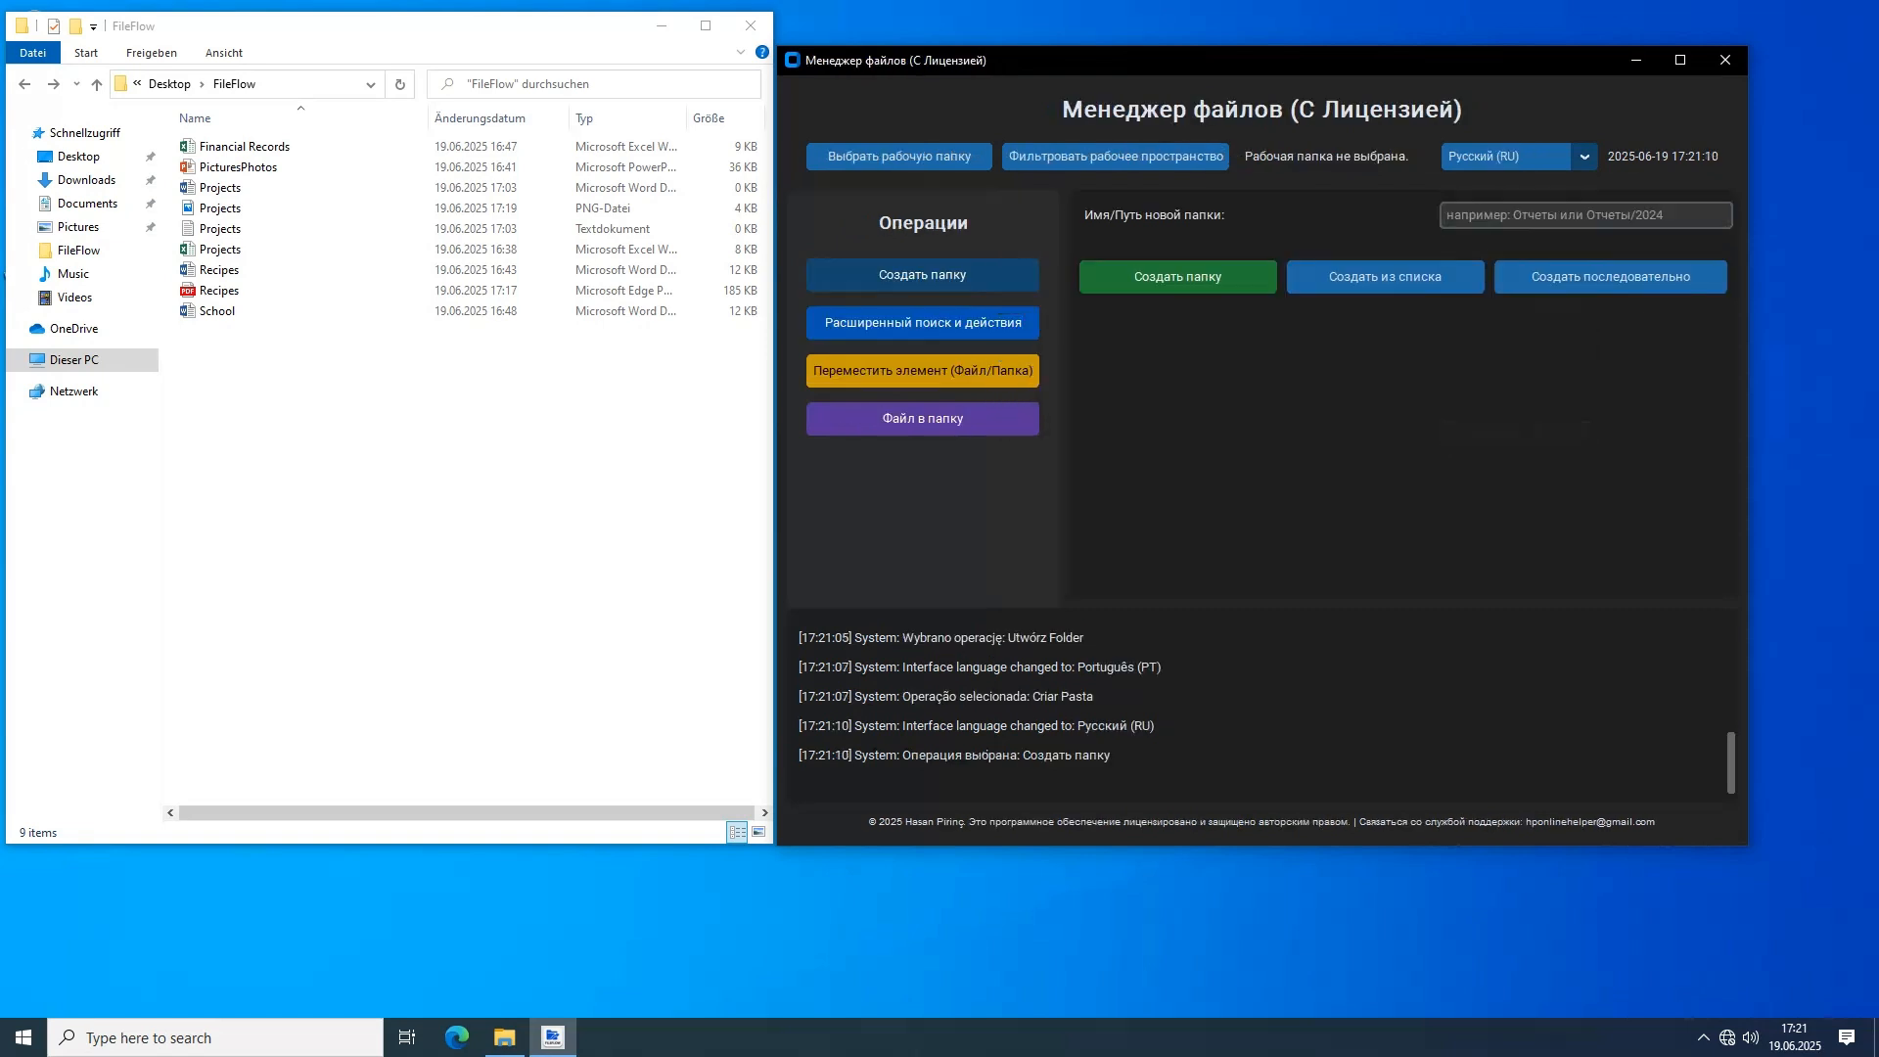
pyautogui.click(1512, 157)
pyautogui.click(1501, 184)
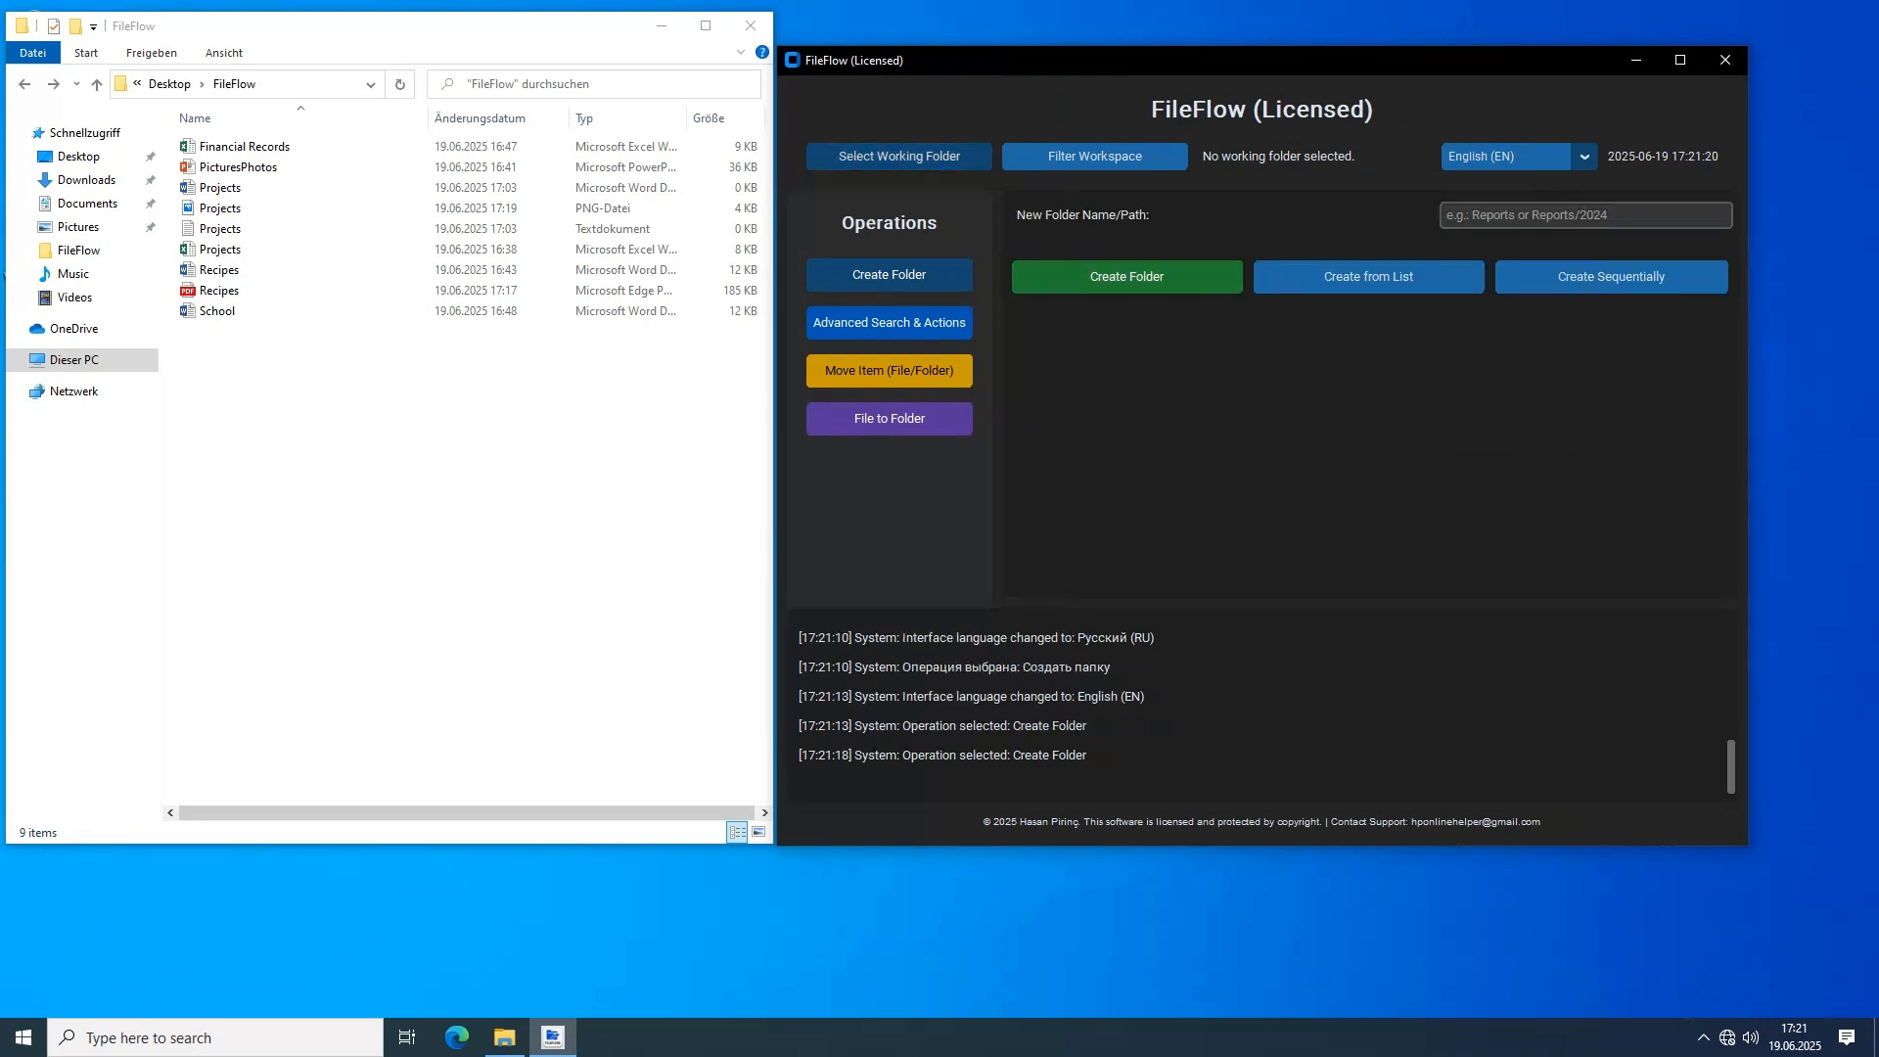
# Select the FileFlow folder on the Desktop as the working folder
pyautogui.click(899, 157)
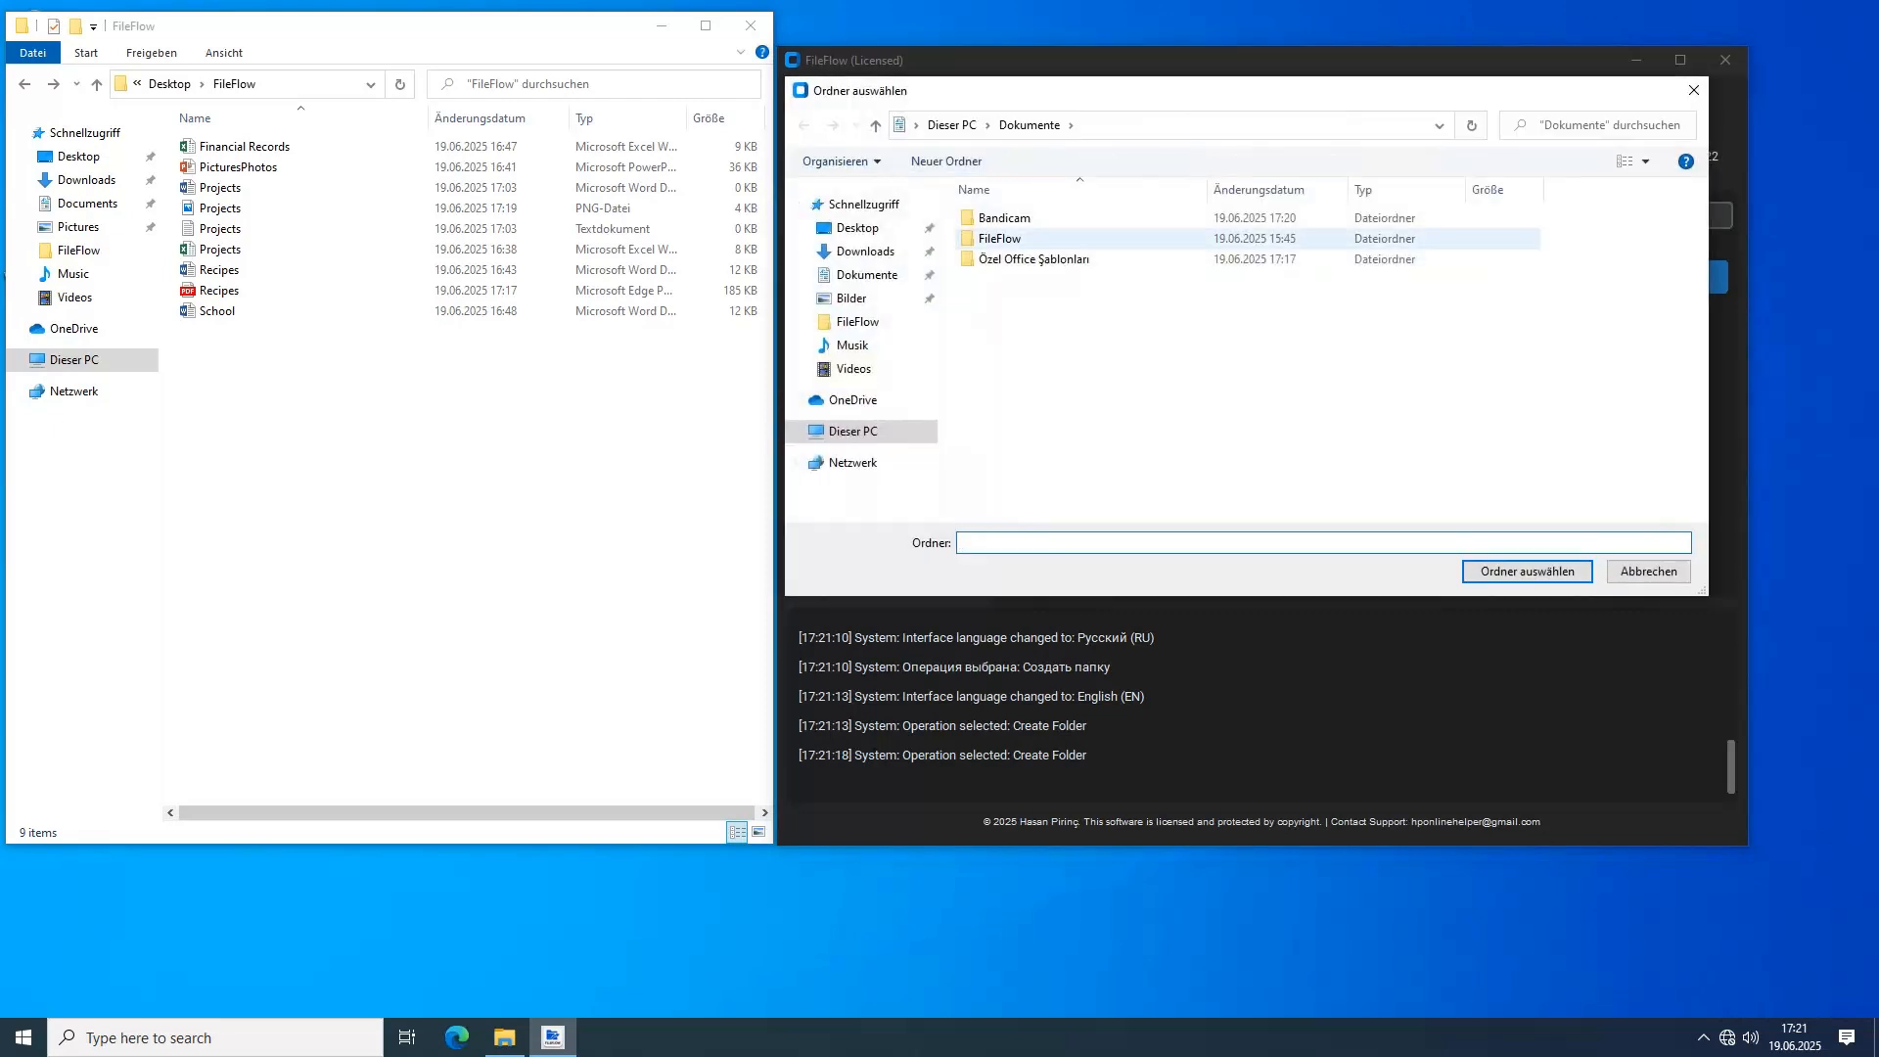
pyautogui.click(857, 227)
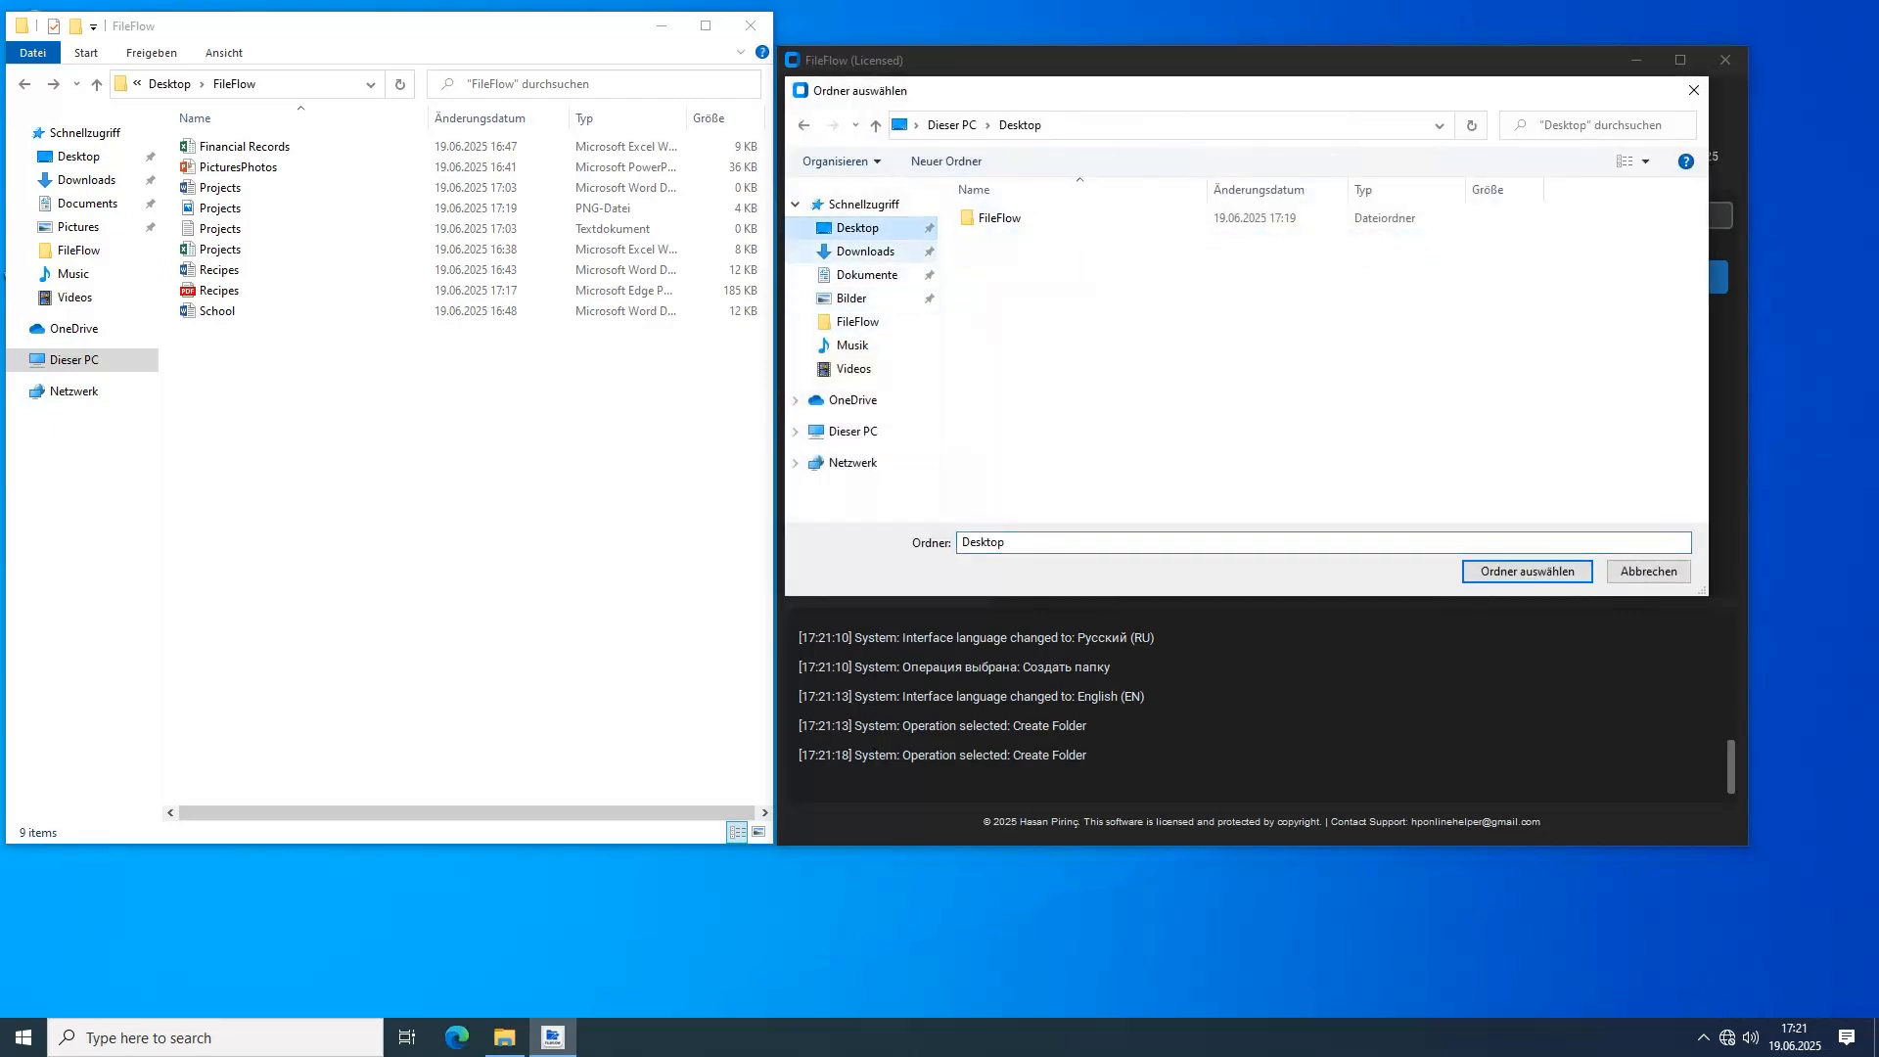
pyautogui.doubleClick(998, 218)
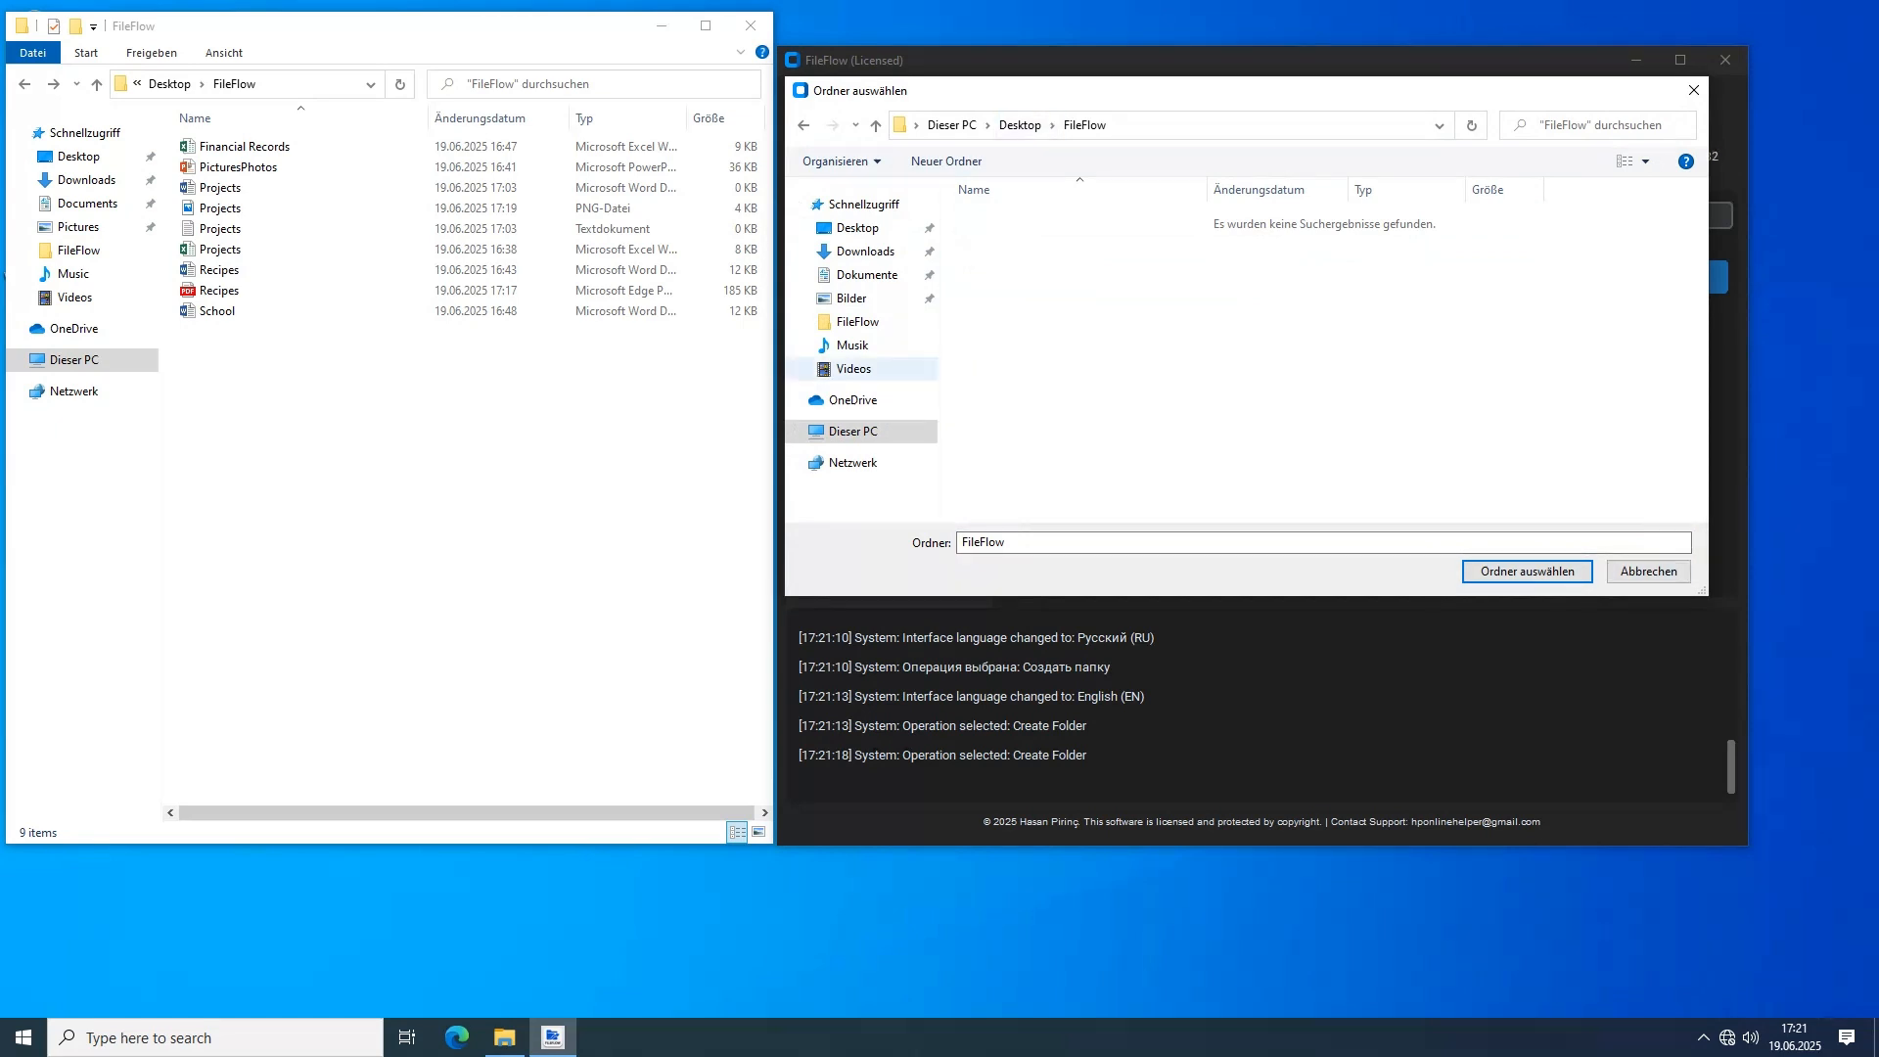
pyautogui.click(857, 227)
pyautogui.click(999, 218)
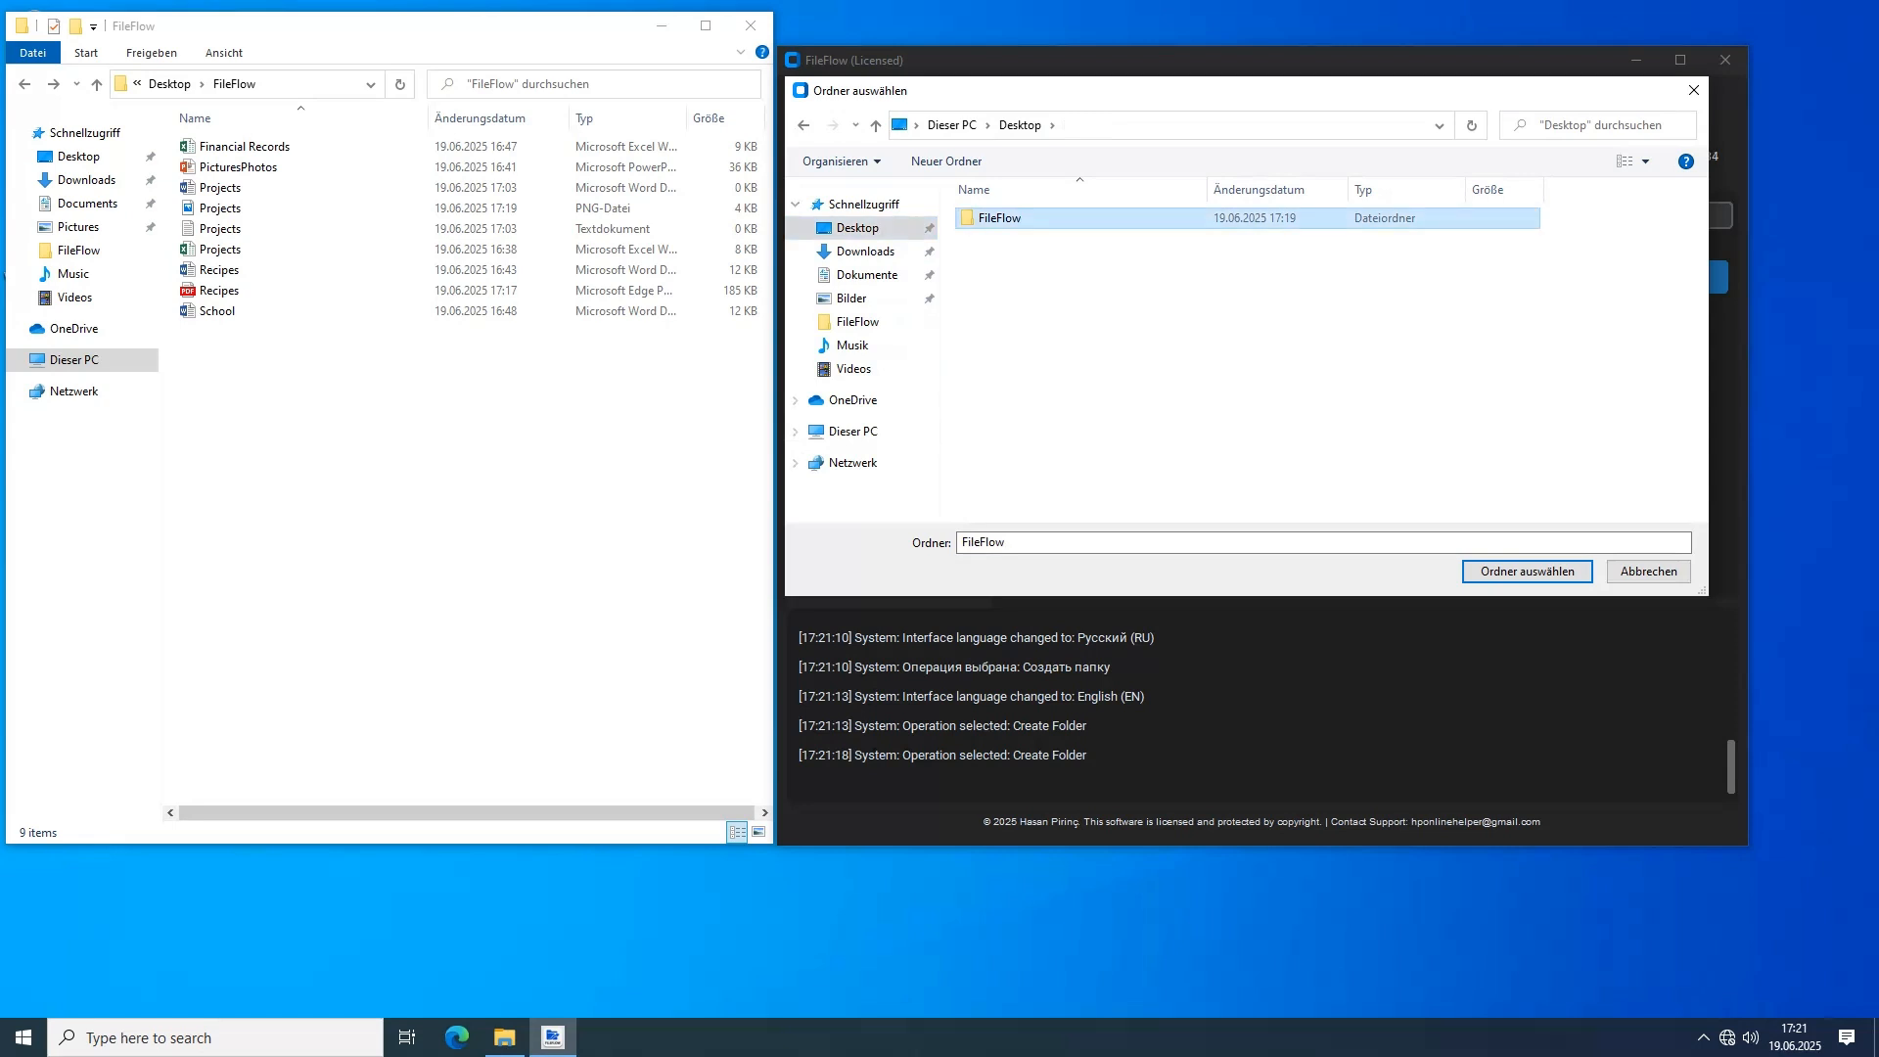
pyautogui.click(1527, 571)
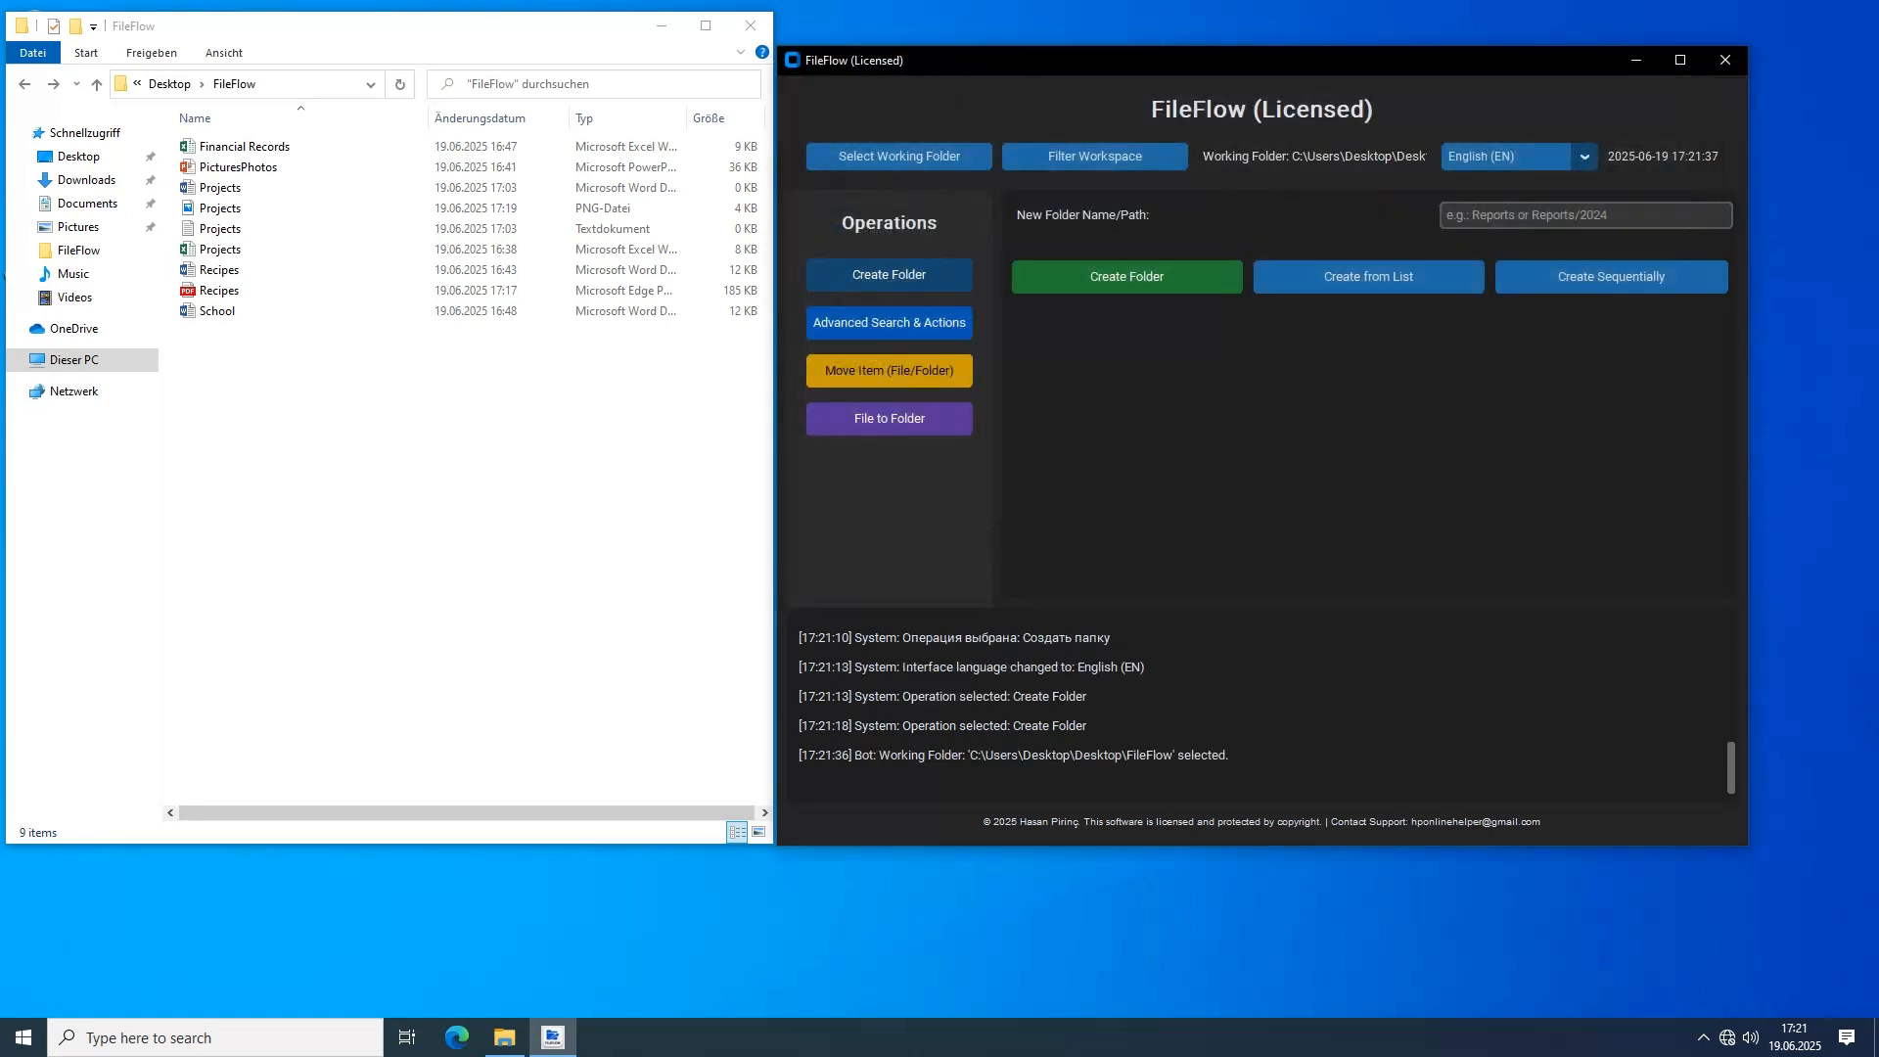
# Create a new folder named test in the working folder
pyautogui.click(1585, 215)
pyautogui.write('test')
pyautogui.press('Return')
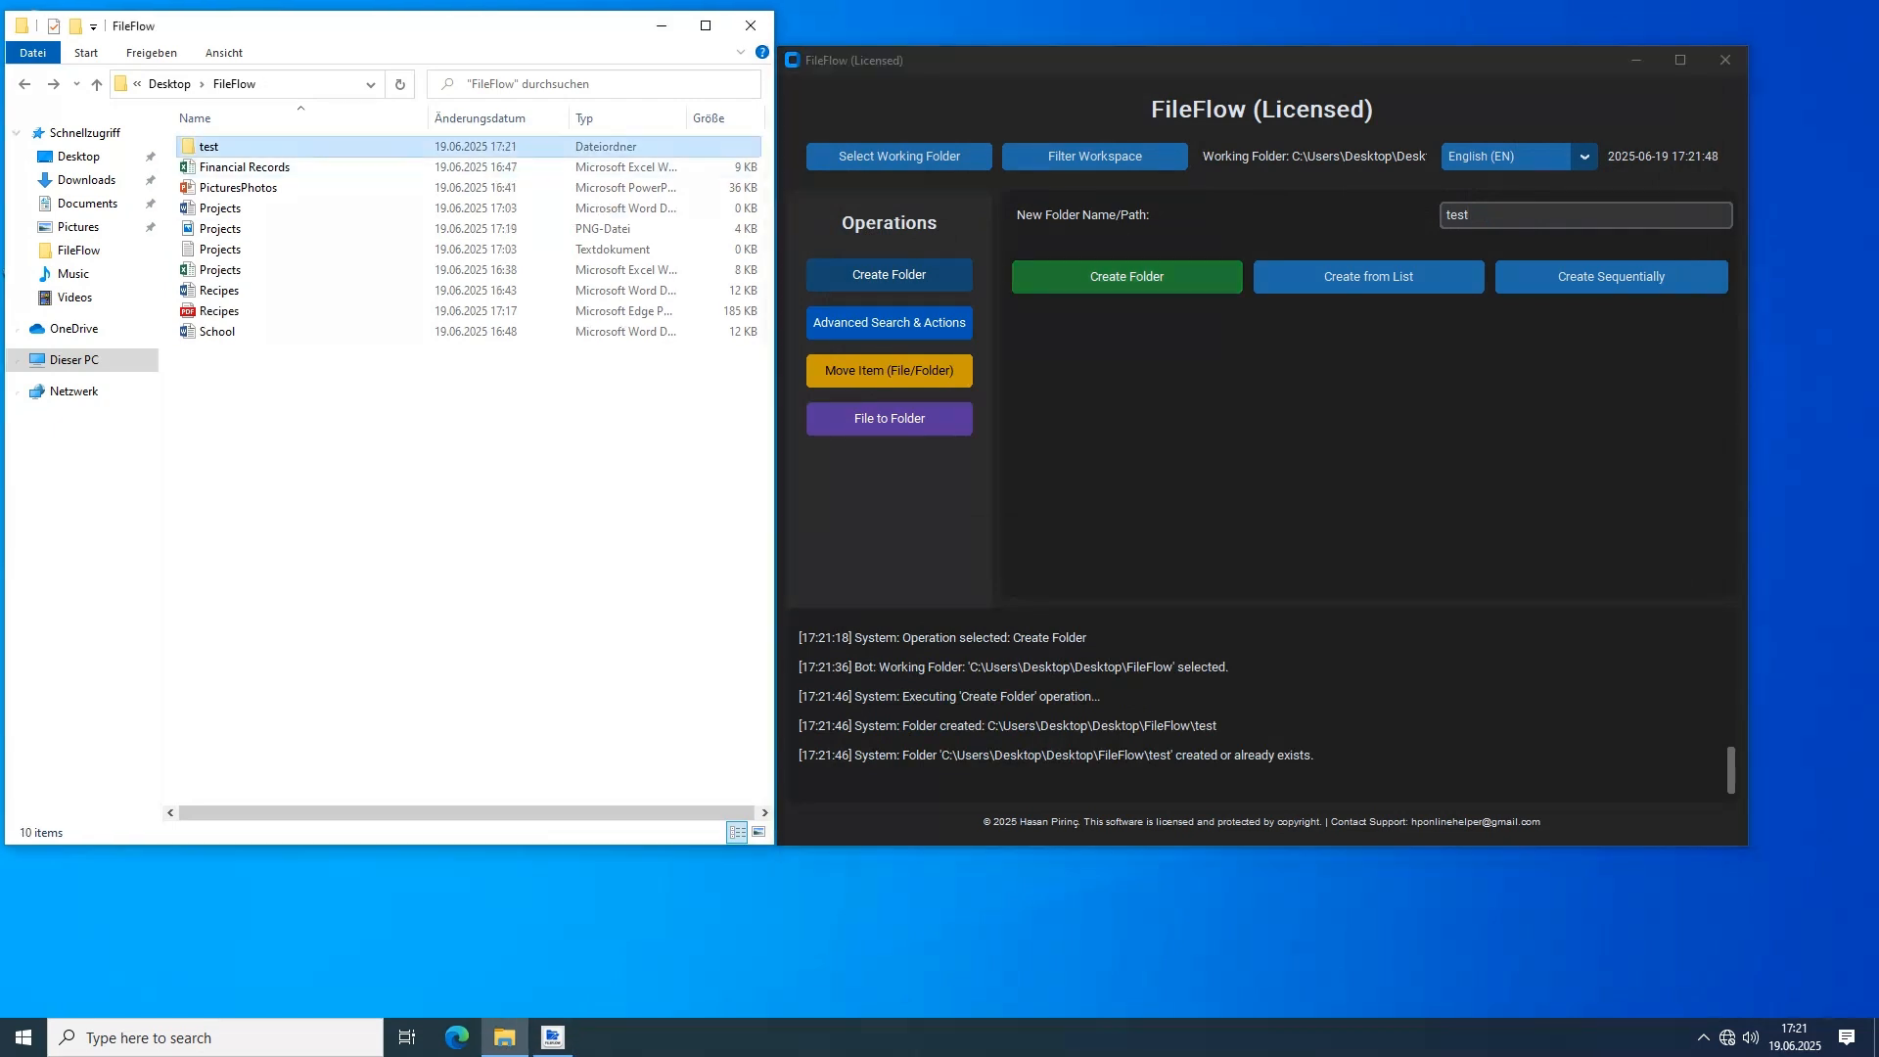
# Create the nested folder test/test1 and check it inside the test folder in the file browser
pyautogui.click(1471, 216)
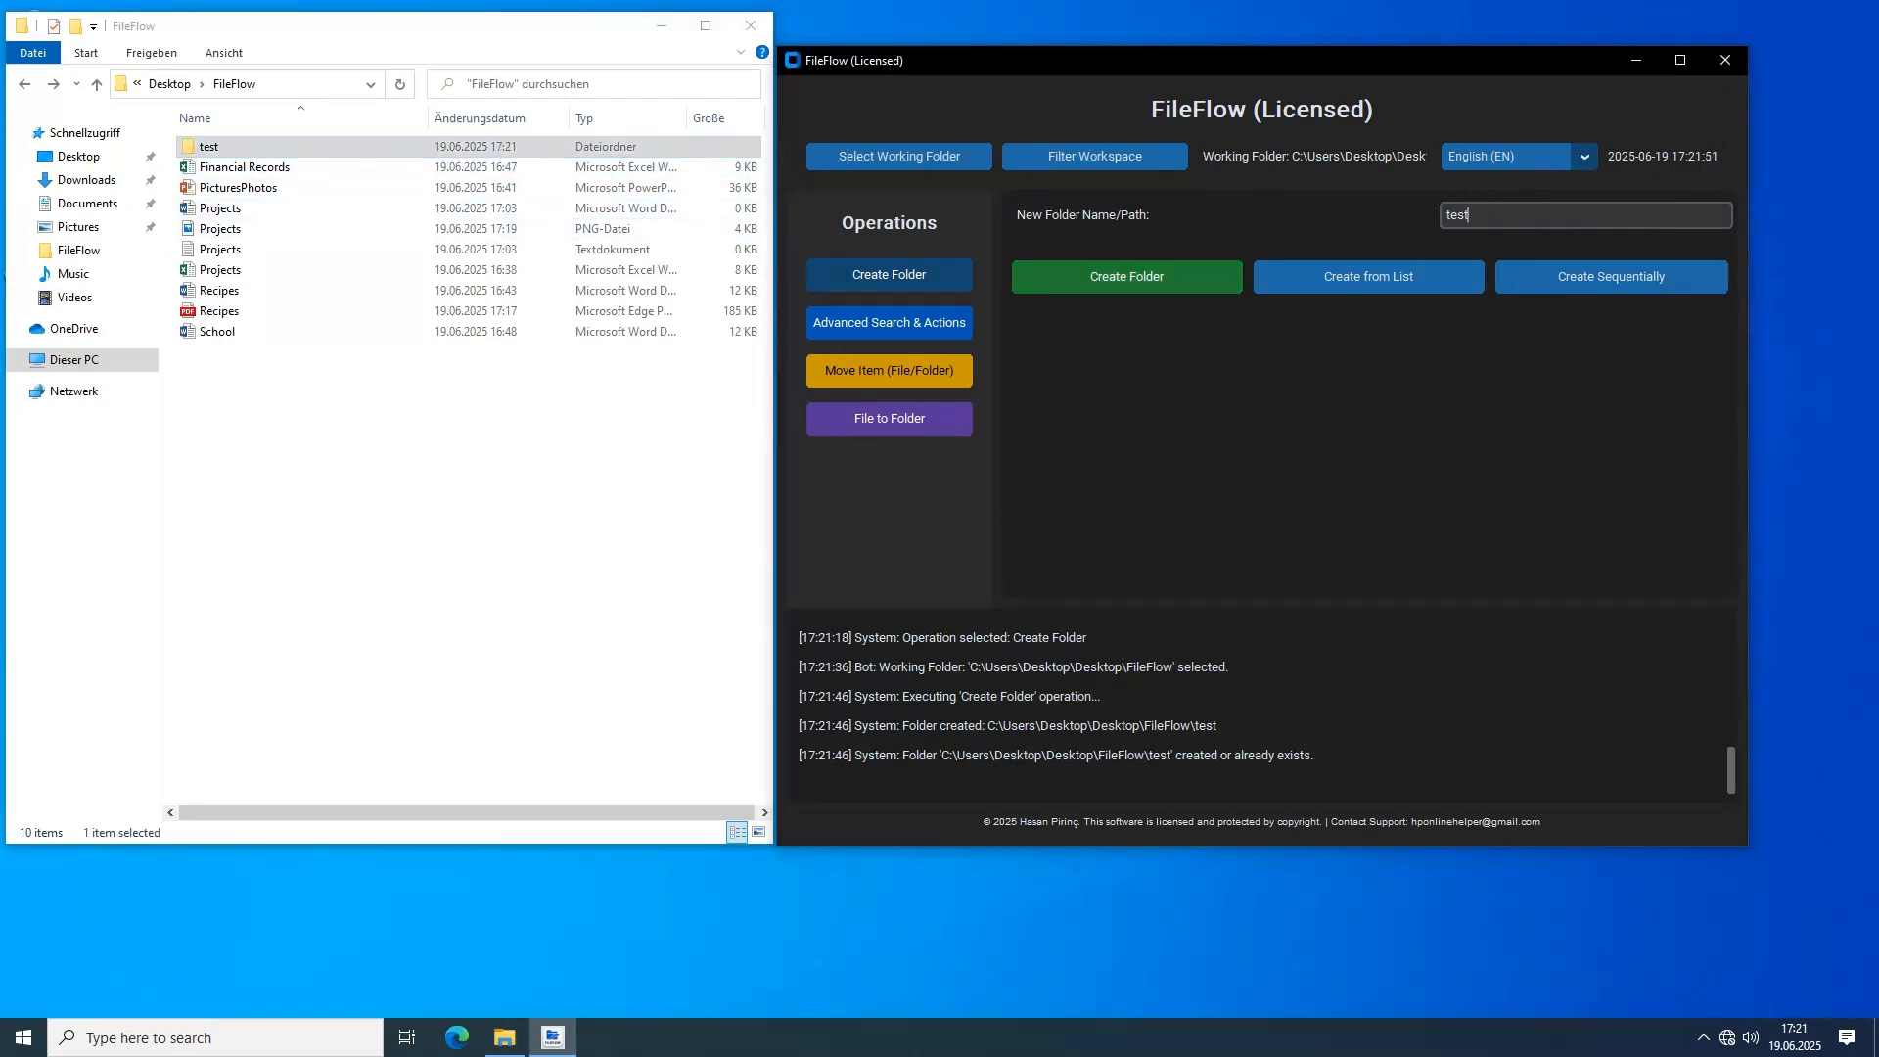
pyautogui.write('/test1')
pyautogui.click(1126, 276)
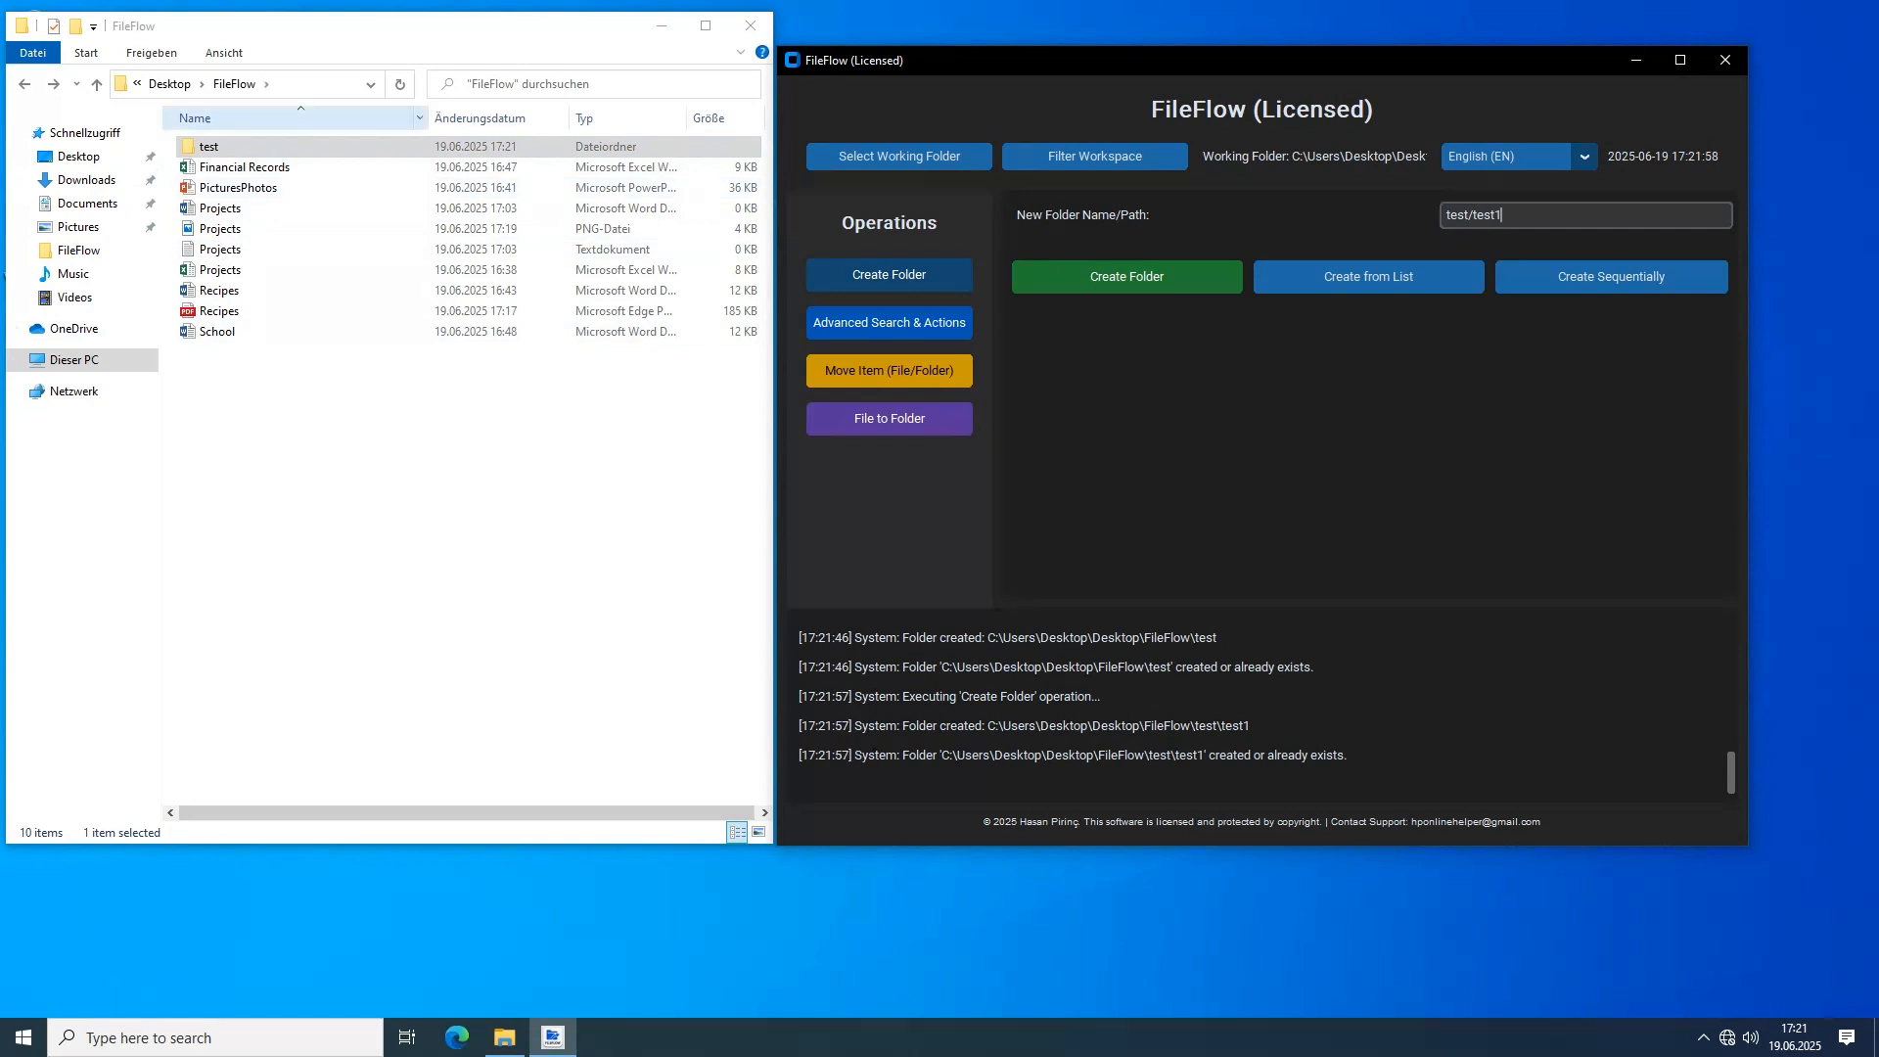
pyautogui.doubleClick(209, 146)
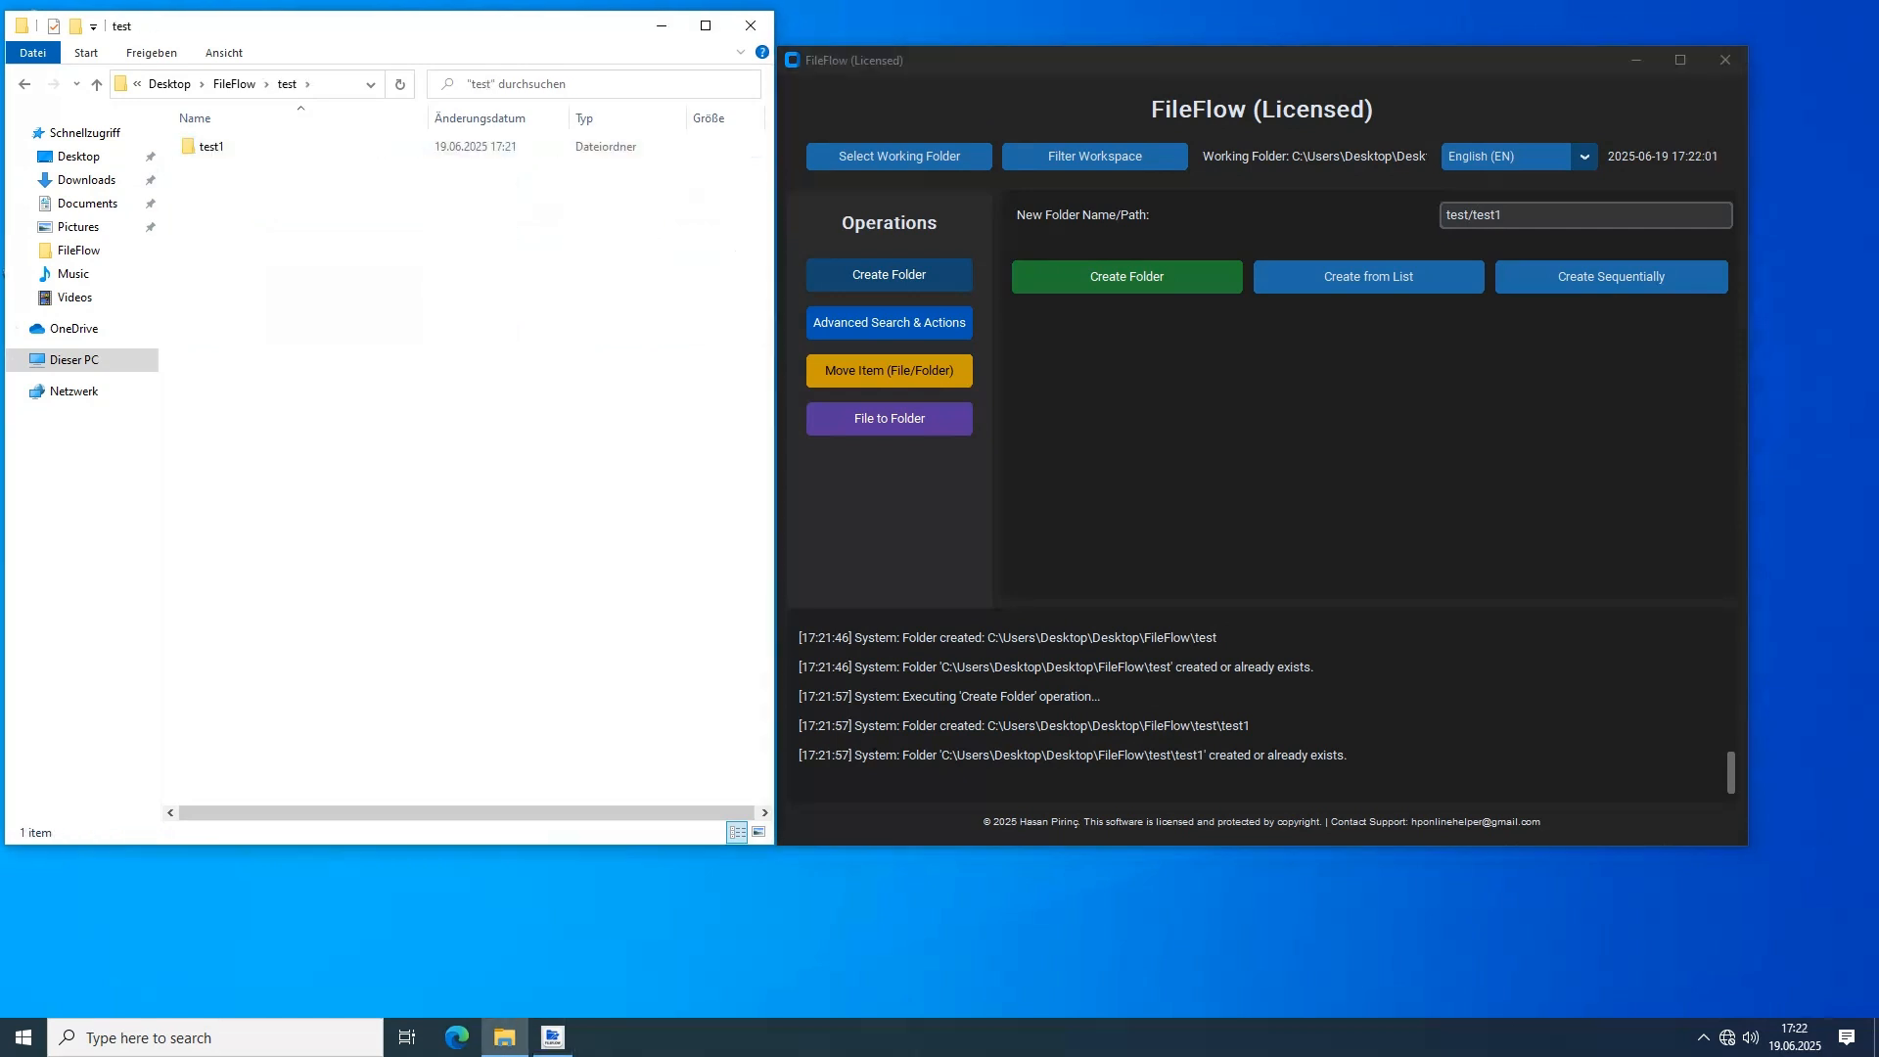
pyautogui.click(24, 84)
# Clear the path from the new folder name field
pyautogui.click(1502, 215)
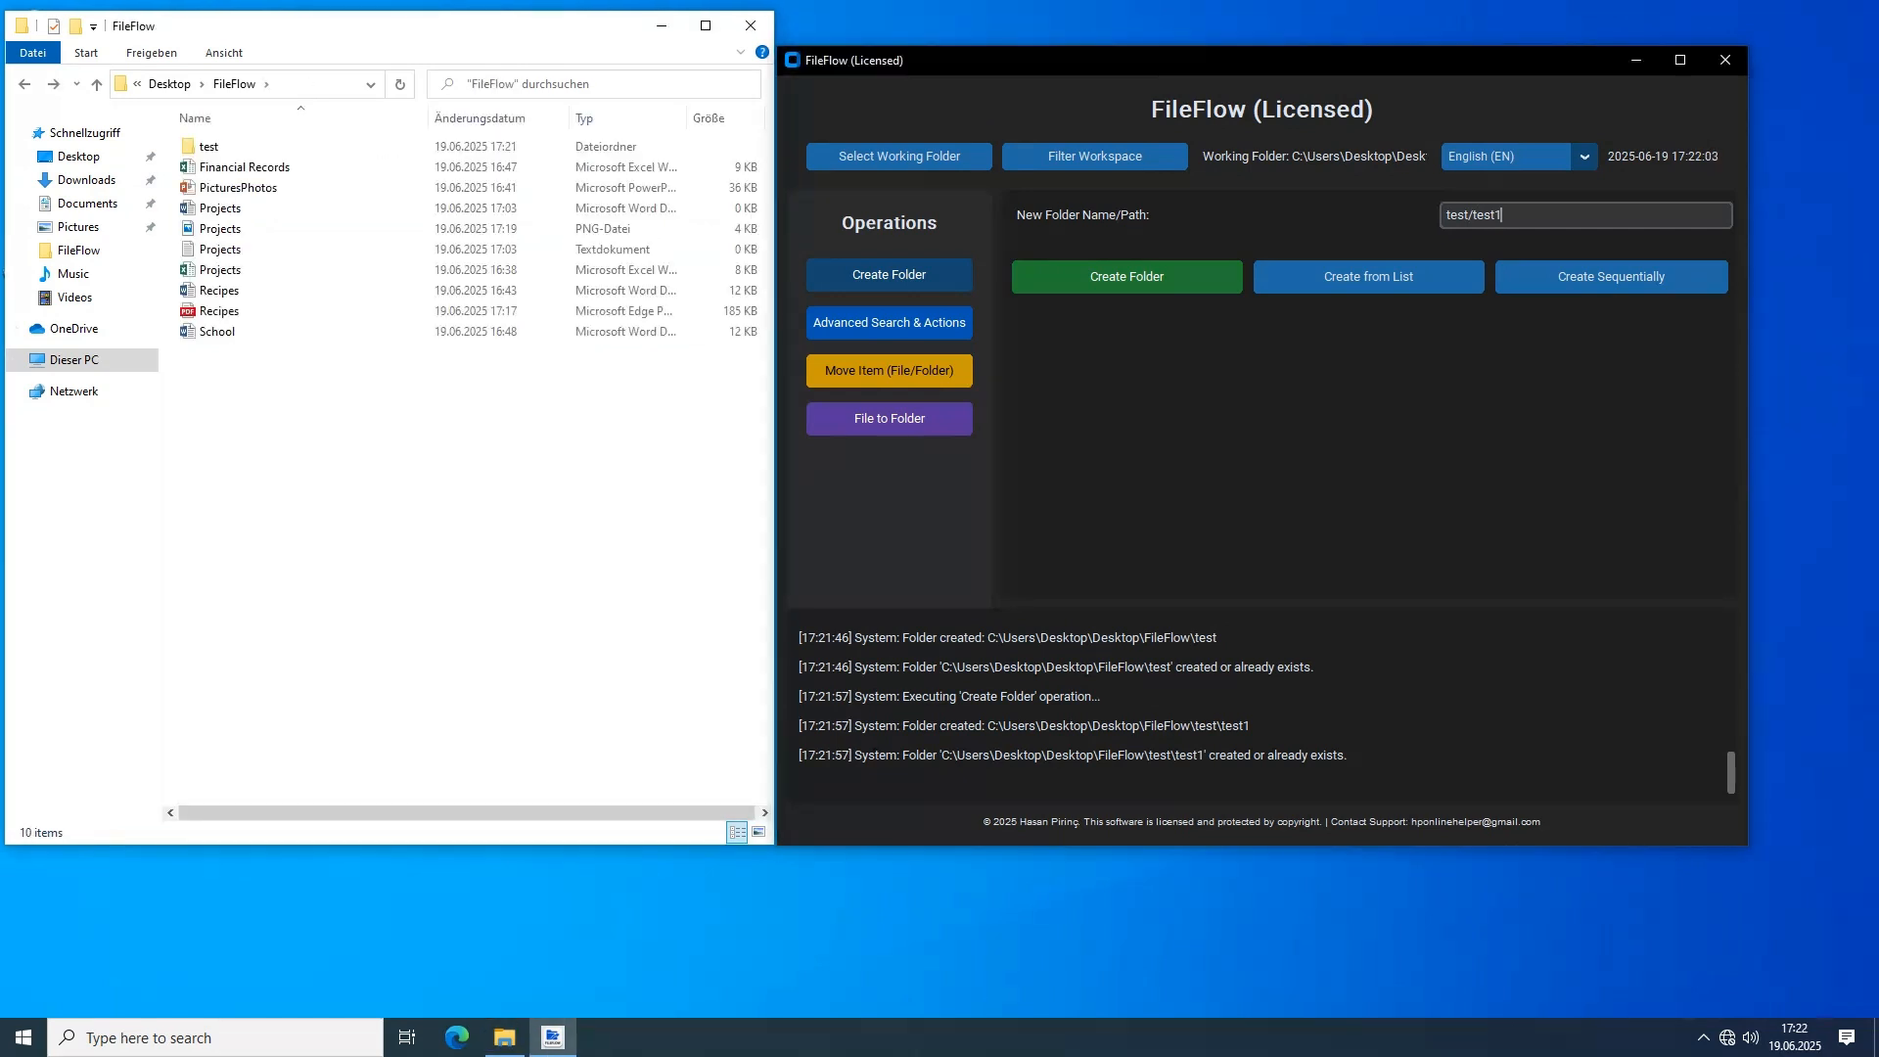
pyautogui.moveTo(1512, 215); pyautogui.dragTo(1442, 215)
pyautogui.press('BackSpace')
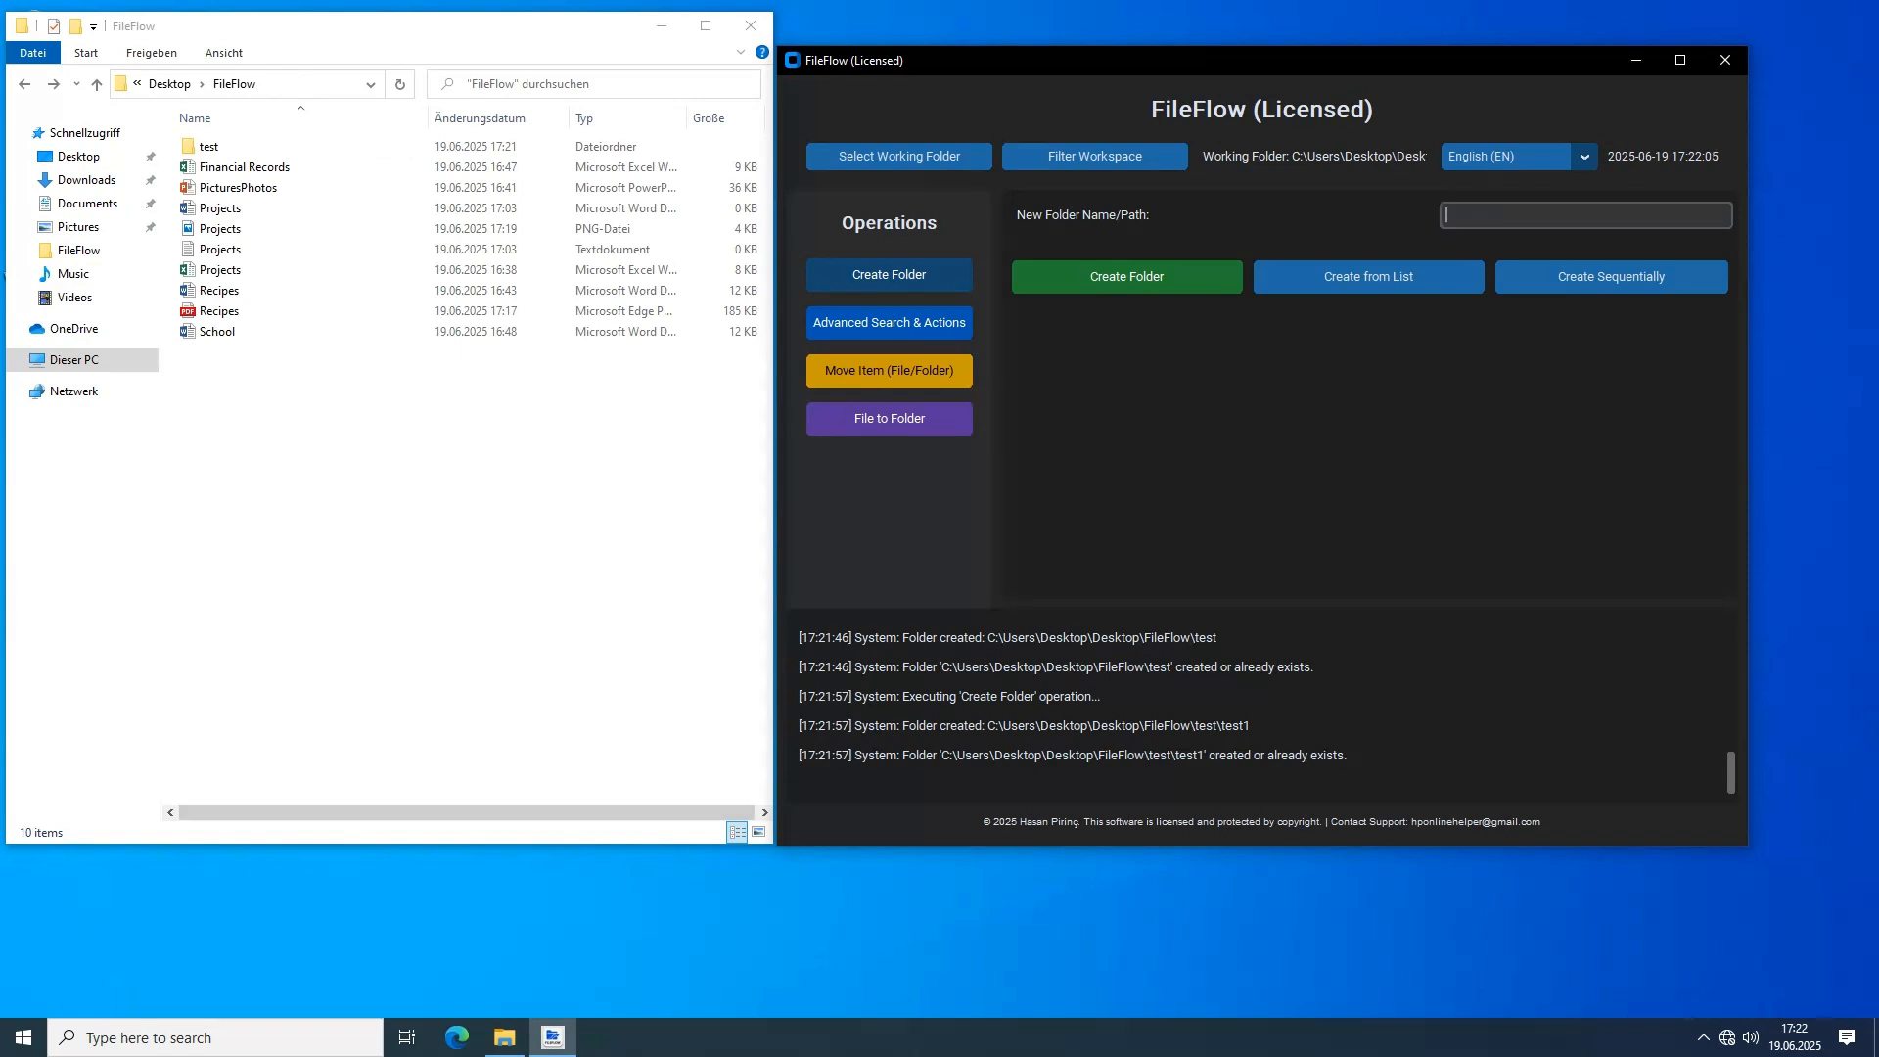
# Create folders from a list, adding folder2 and test3 below the preset entries Folder1, Documents/Reports and Images/2024
pyautogui.click(1368, 276)
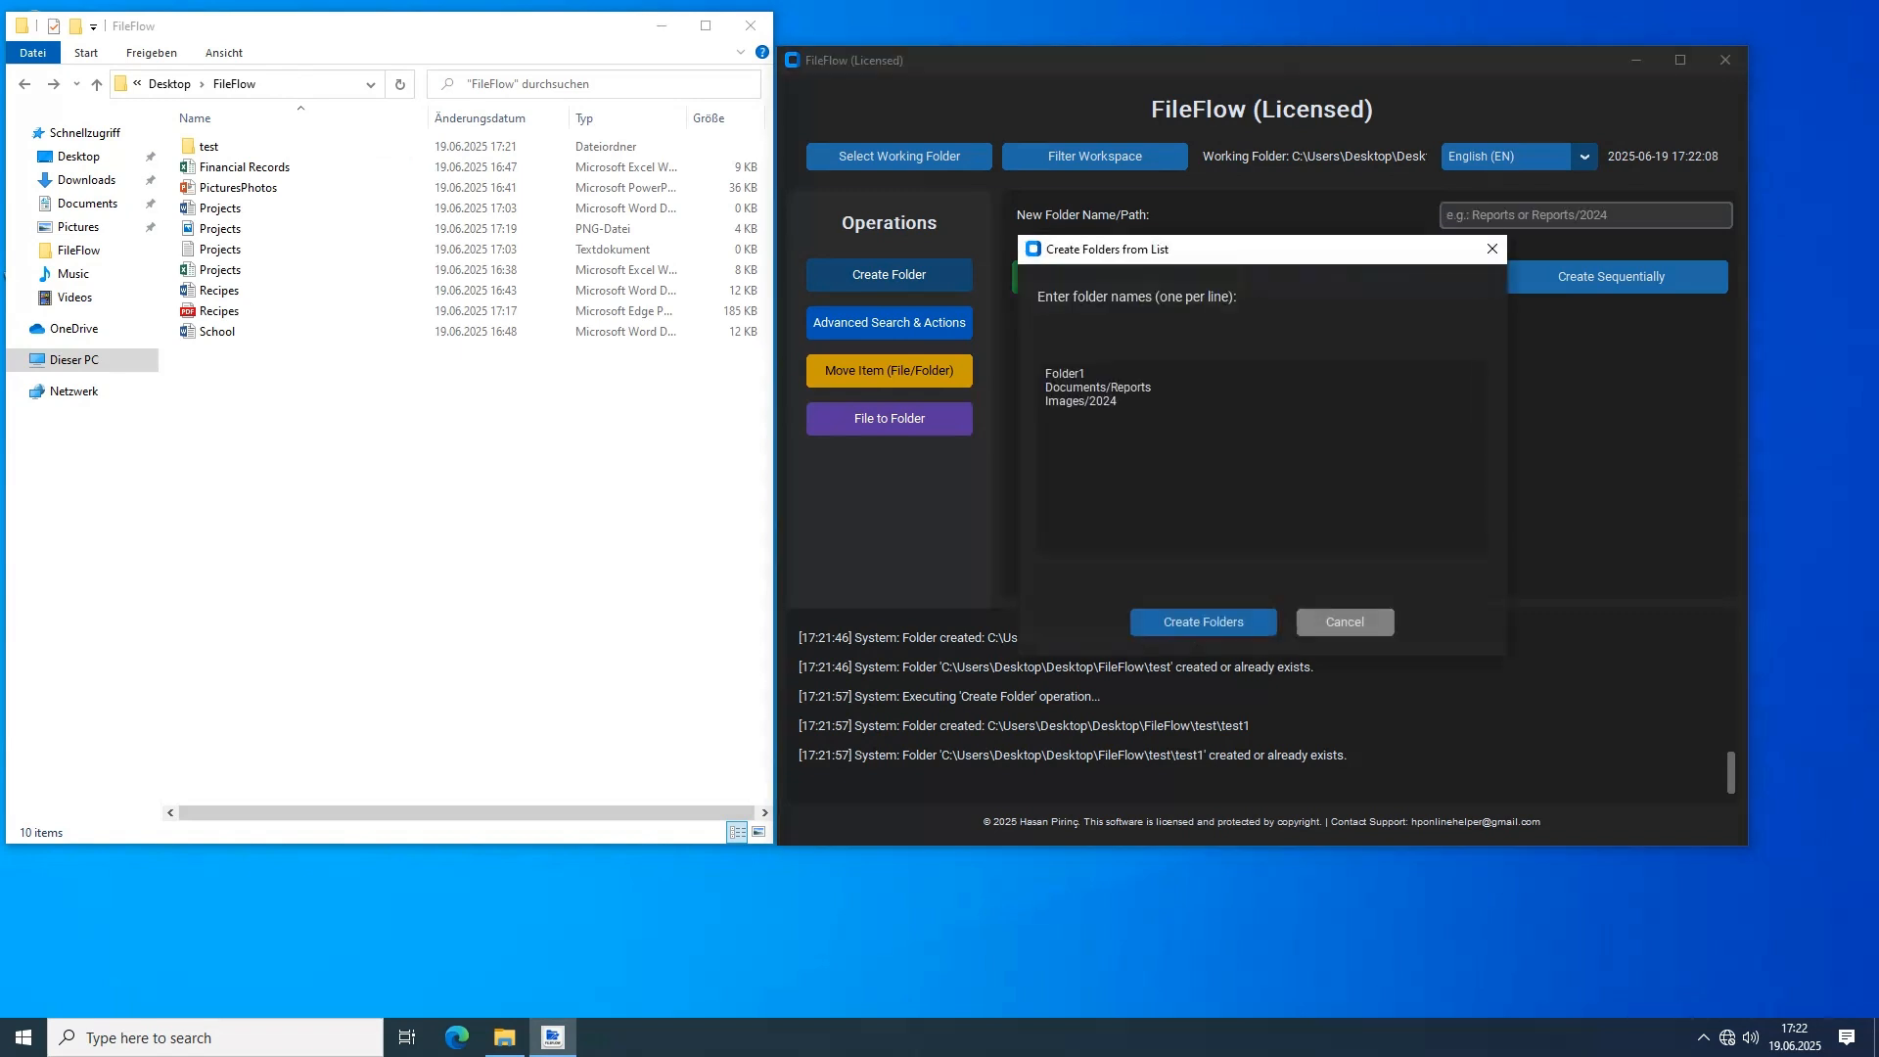
pyautogui.moveTo(1118, 402); pyautogui.dragTo(1045, 374)
pyautogui.click(1118, 401)
pyautogui.write('folder')
pyautogui.write('2 ')
pyautogui.write('test')
pyautogui.write('3')
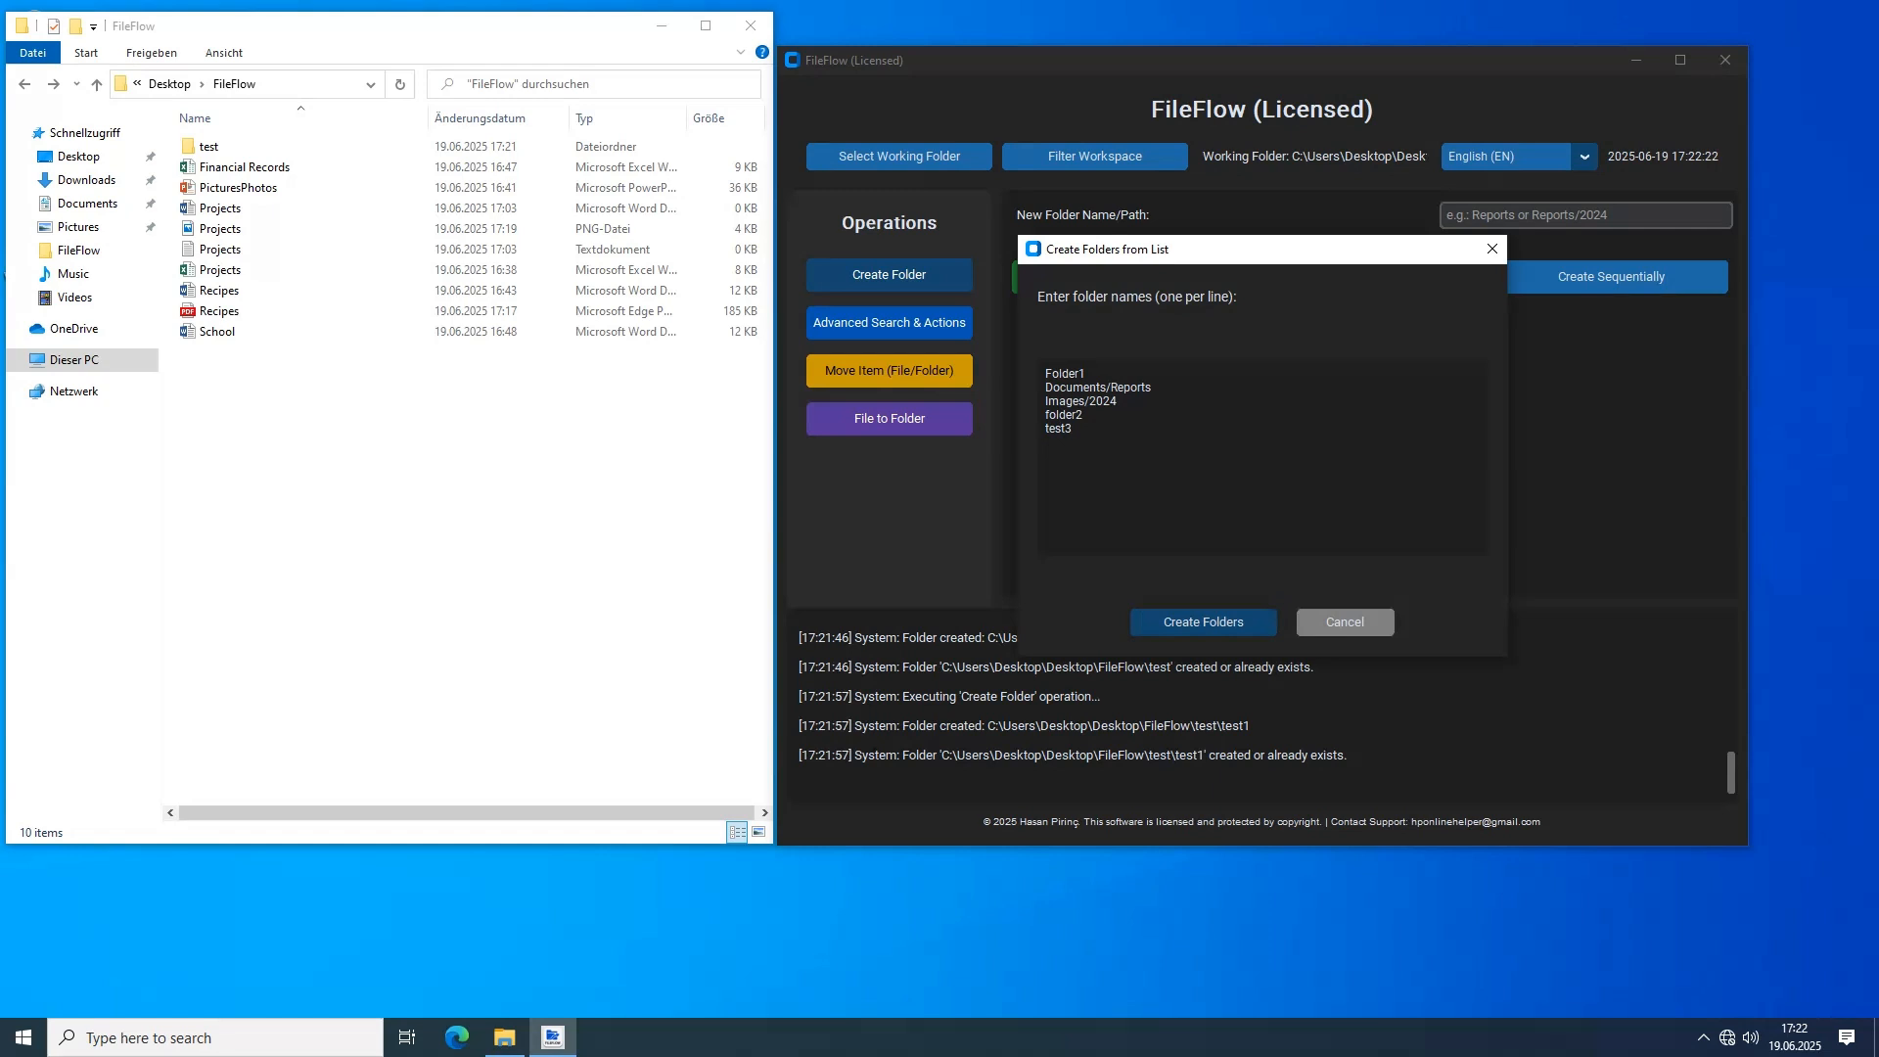
pyautogui.click(1202, 622)
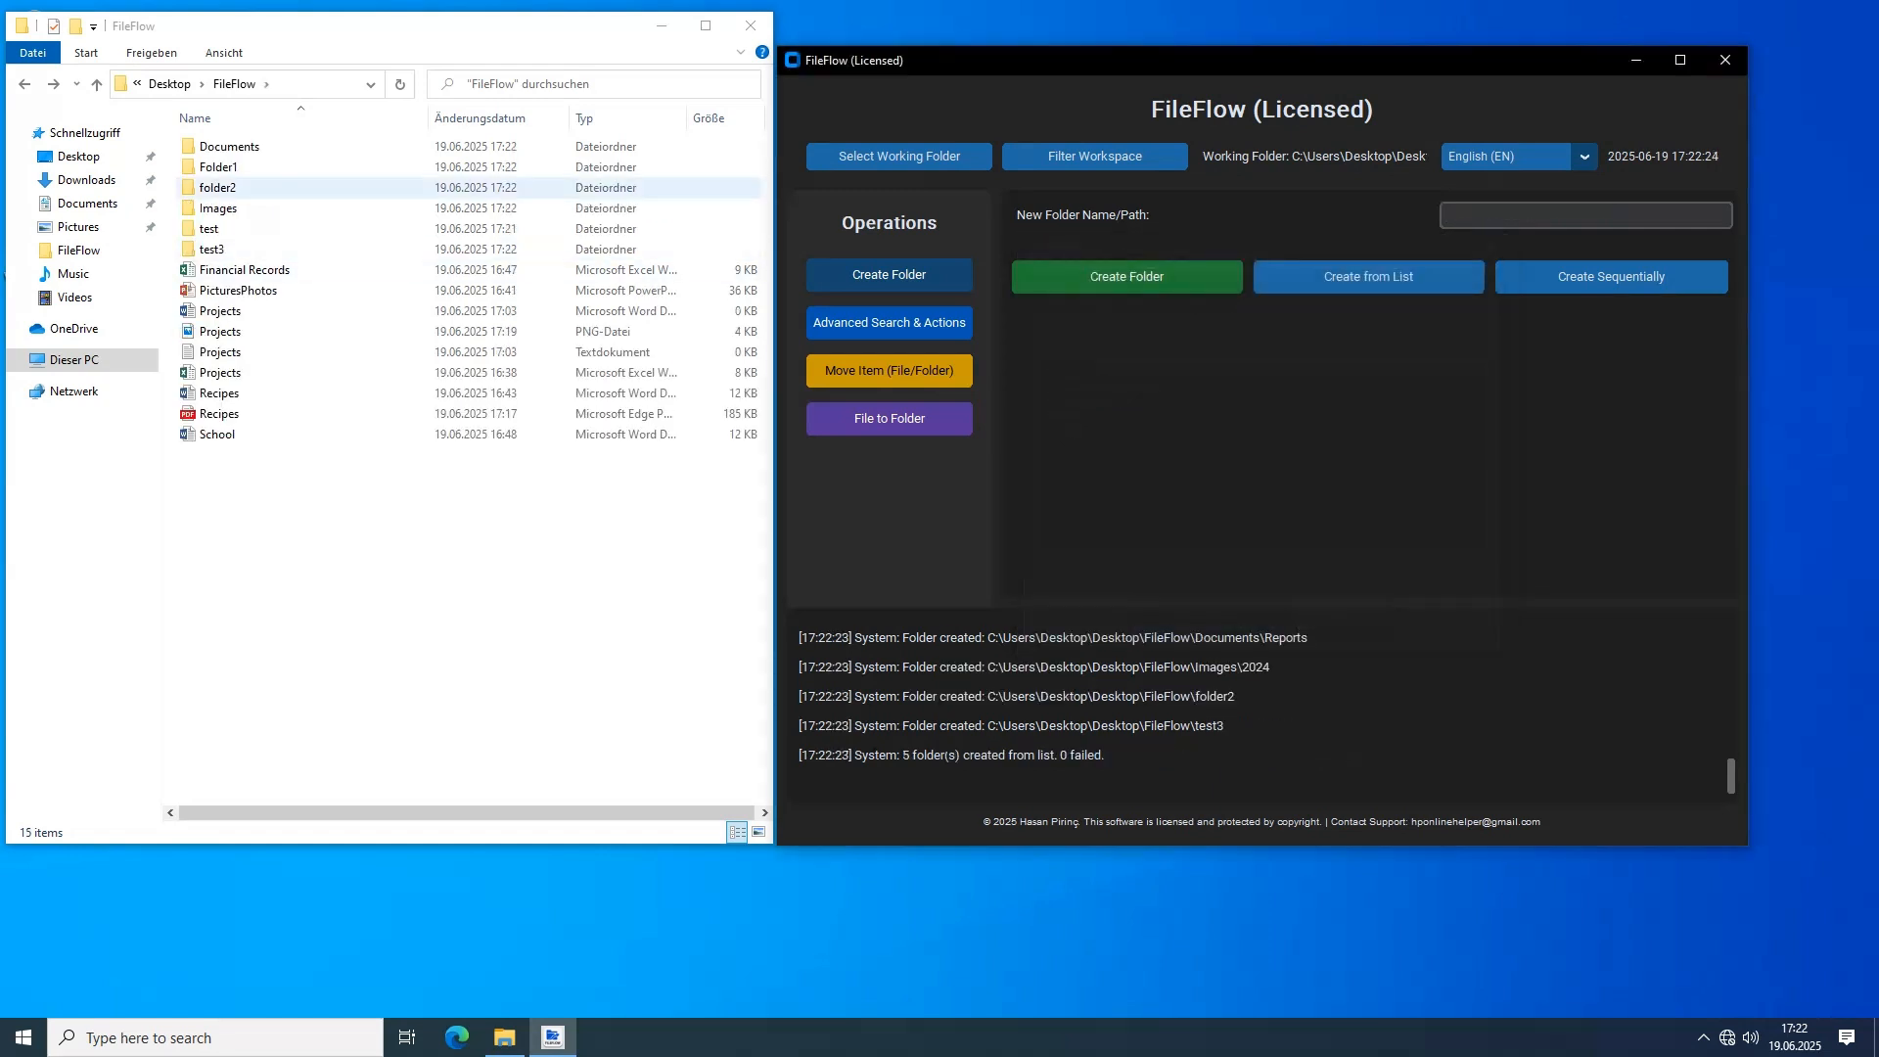
# Check the folders created from the list in the file browser
pyautogui.click(219, 167)
pyautogui.click(217, 188)
pyautogui.click(217, 208)
pyautogui.click(210, 229)
pyautogui.click(211, 250)
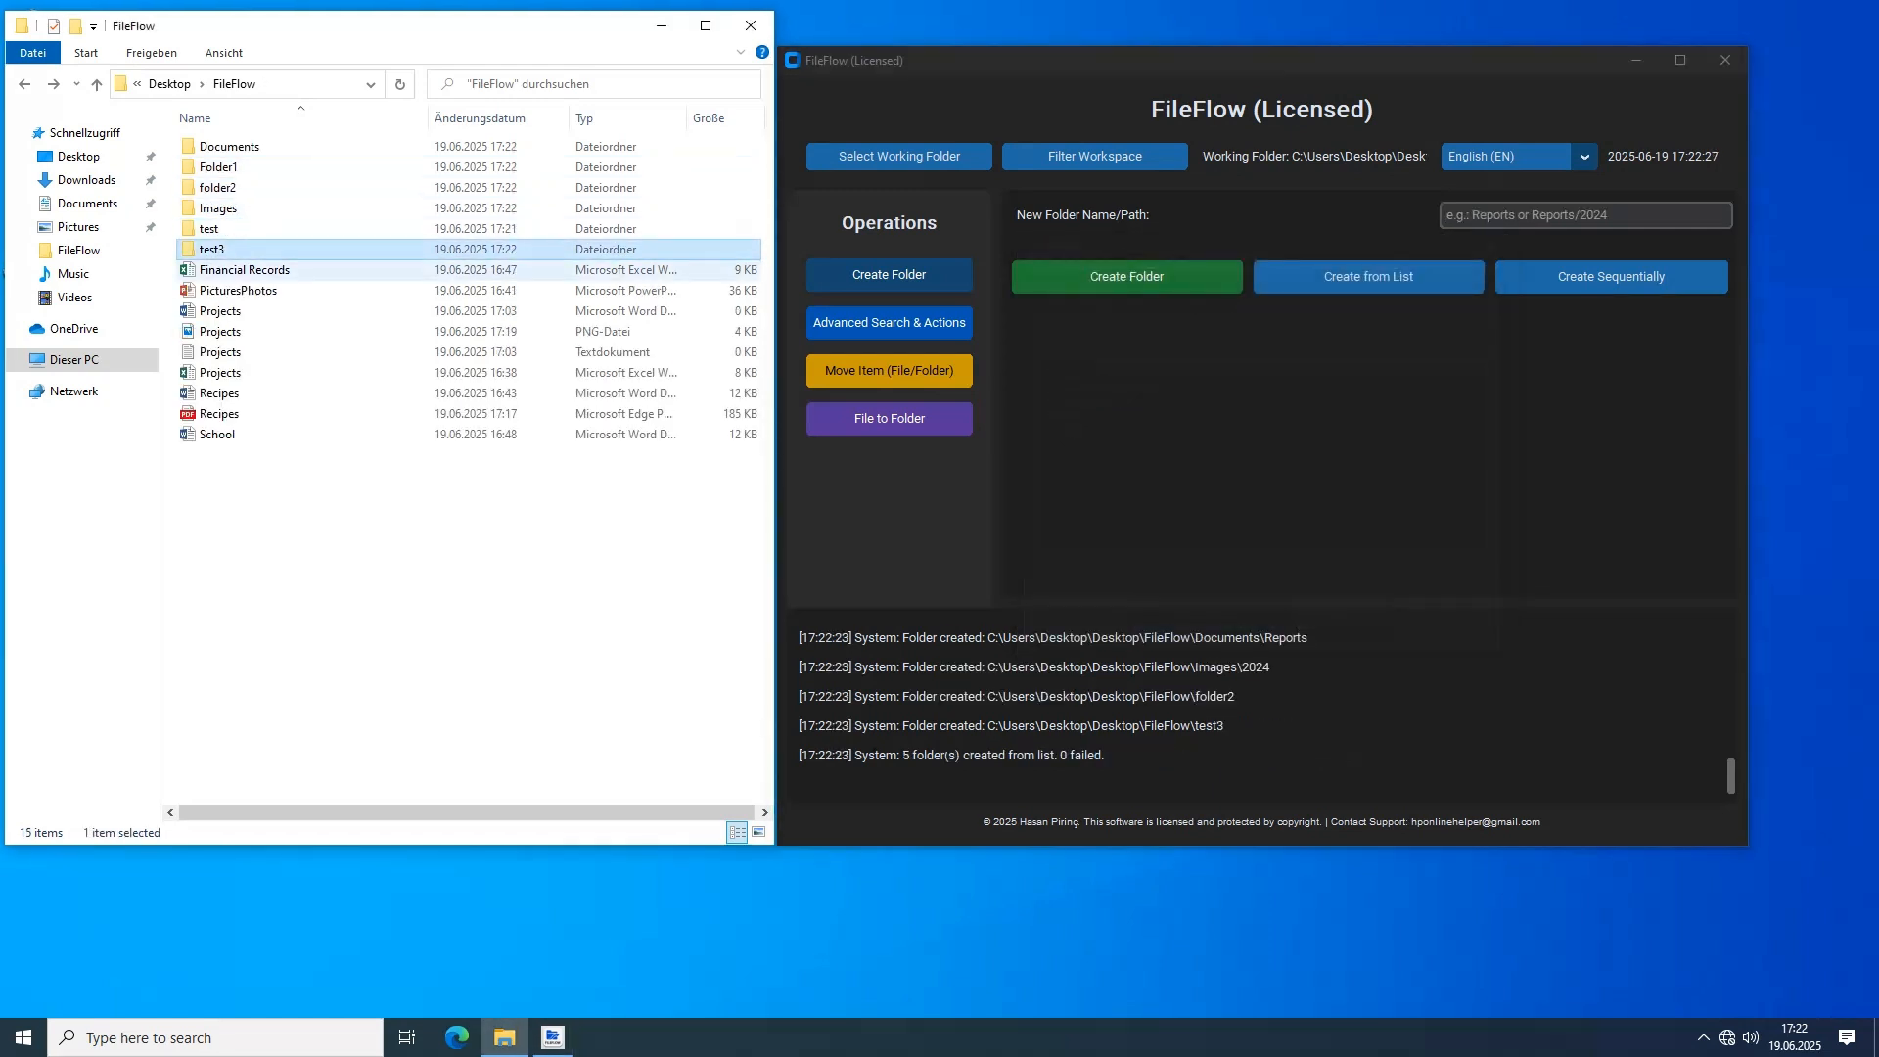
pyautogui.click(293, 548)
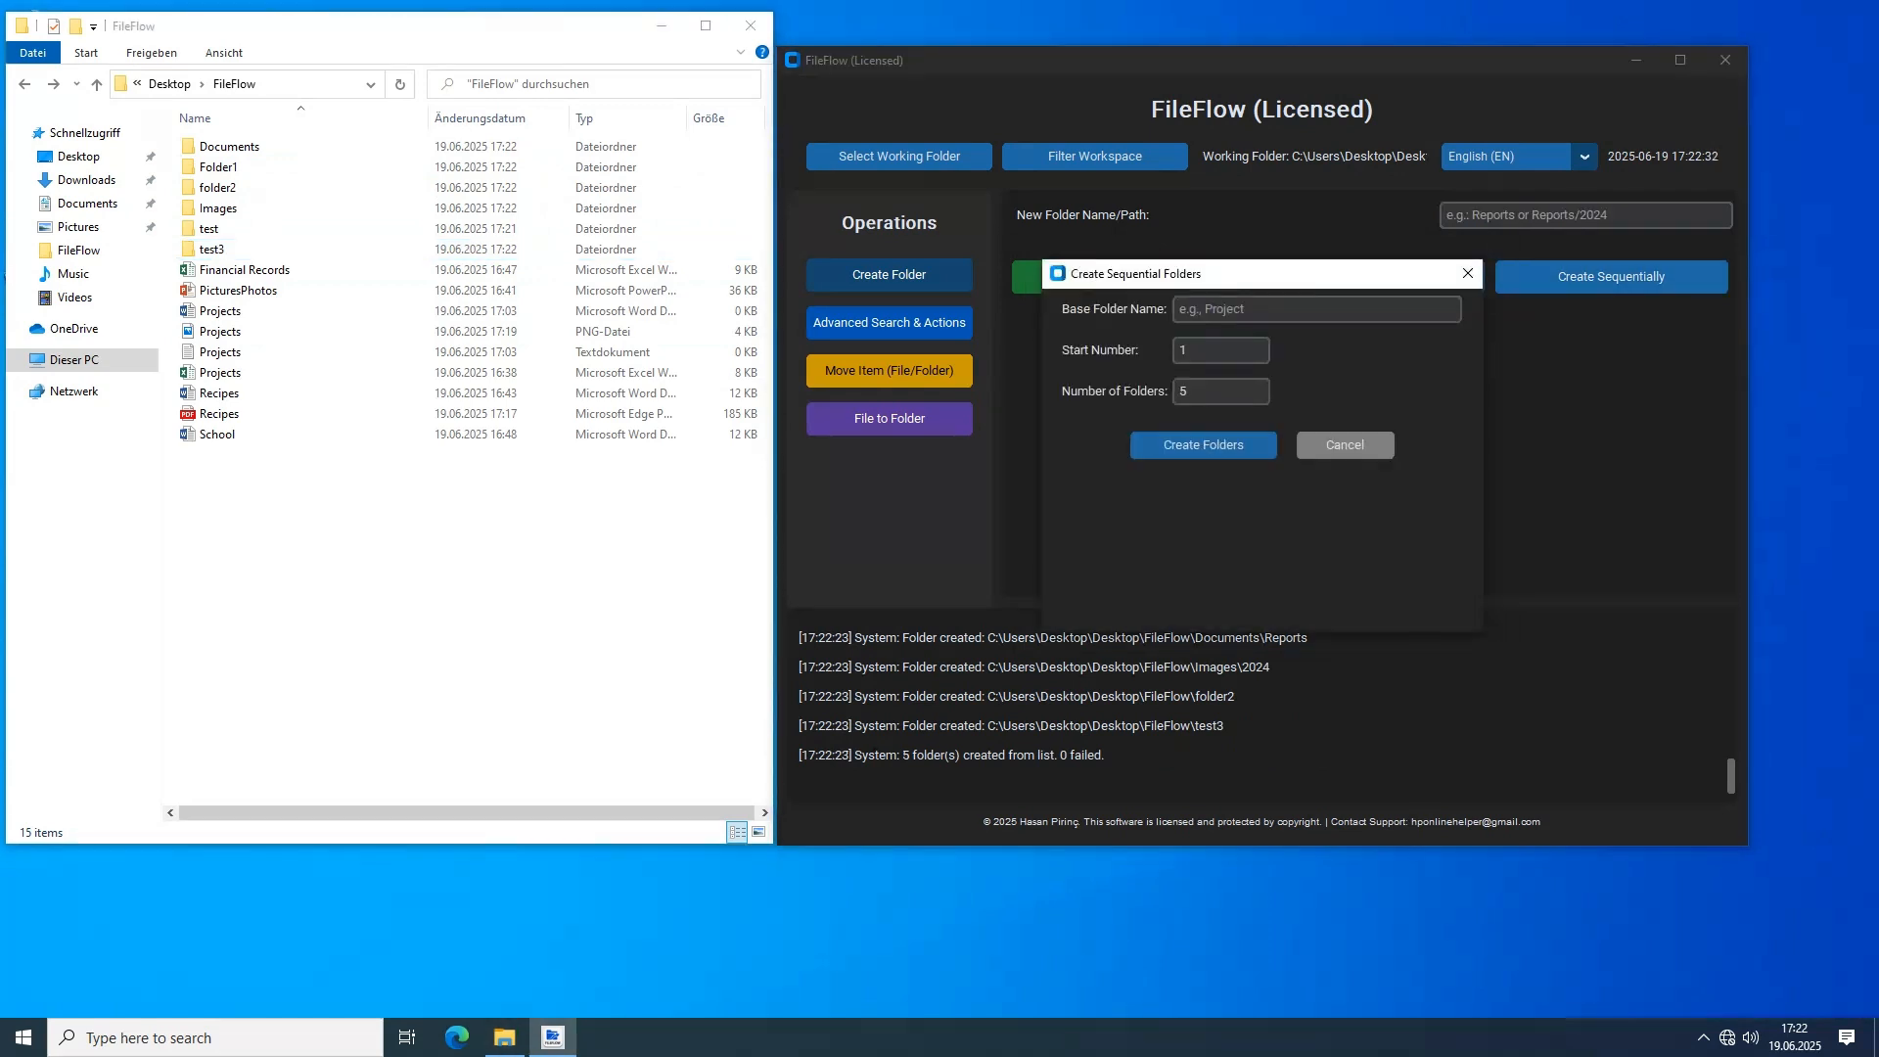
# Create 6 sequential folders with the base name vision, starting at number 1
pyautogui.write('vi')
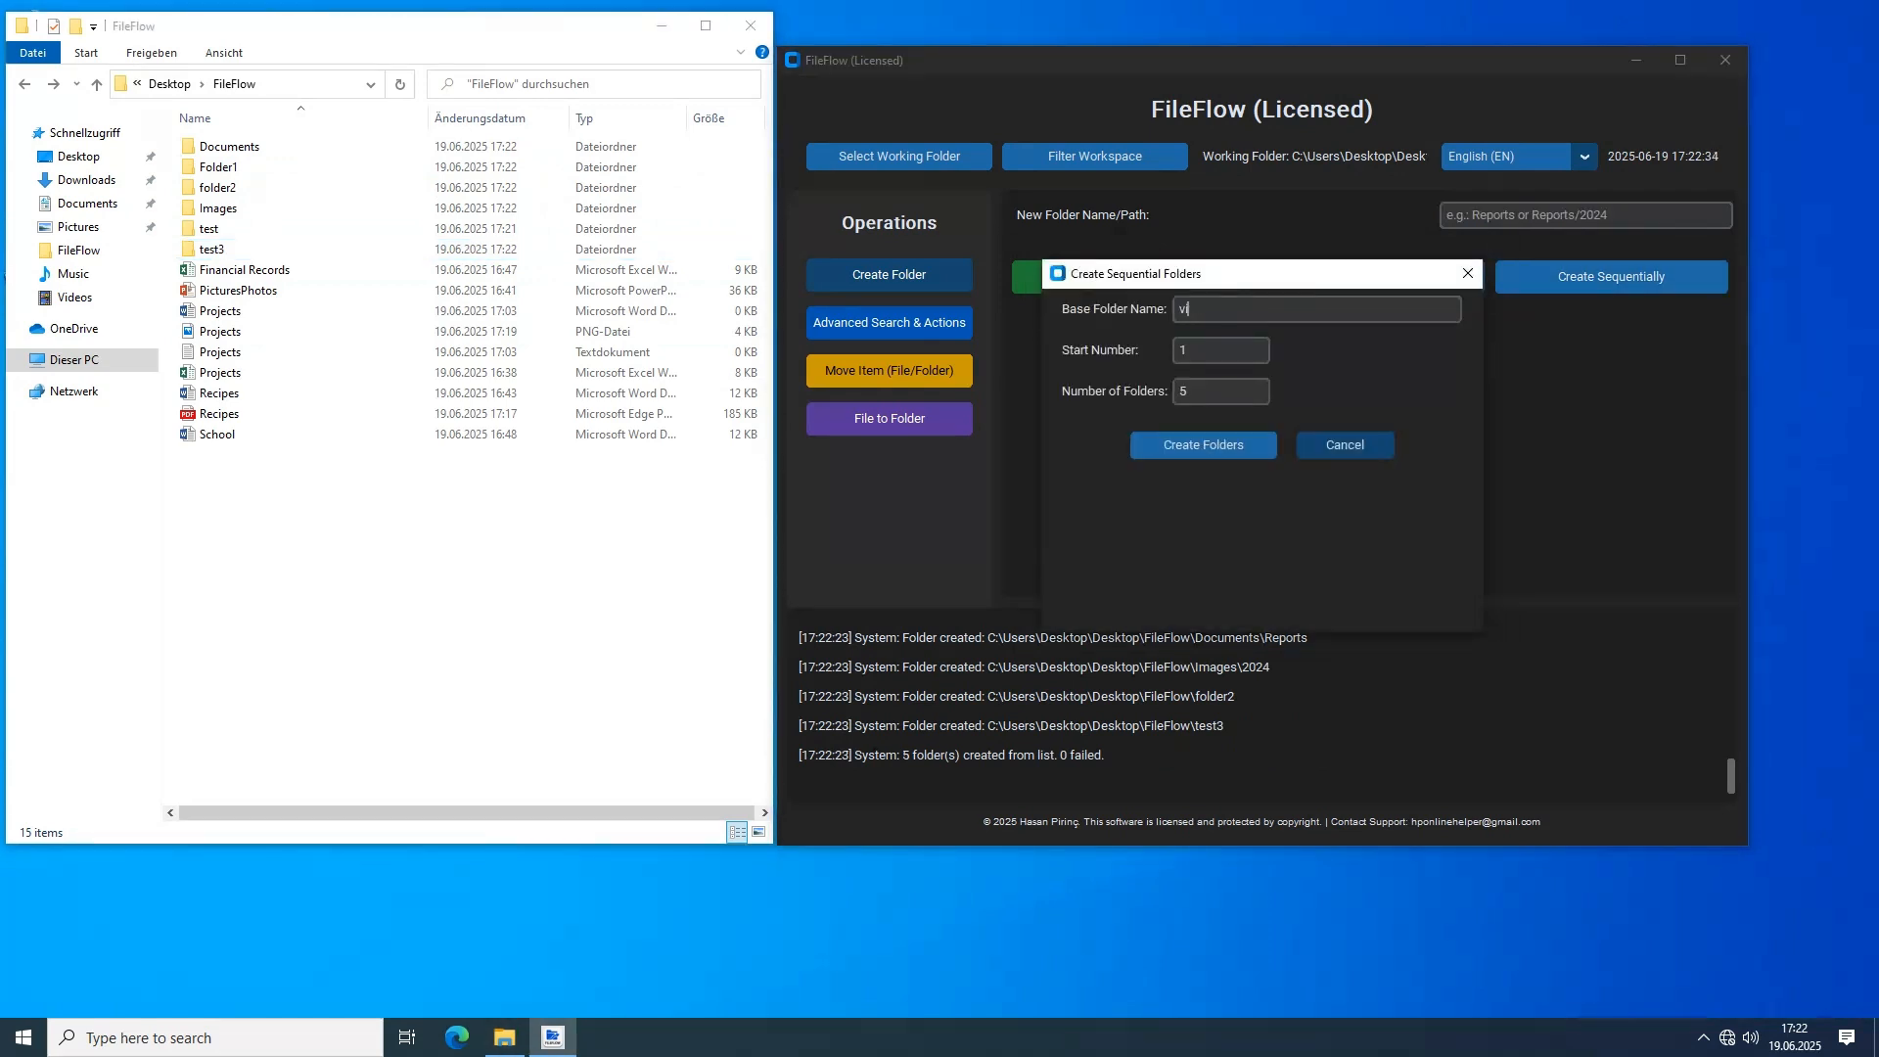
pyautogui.write('sion')
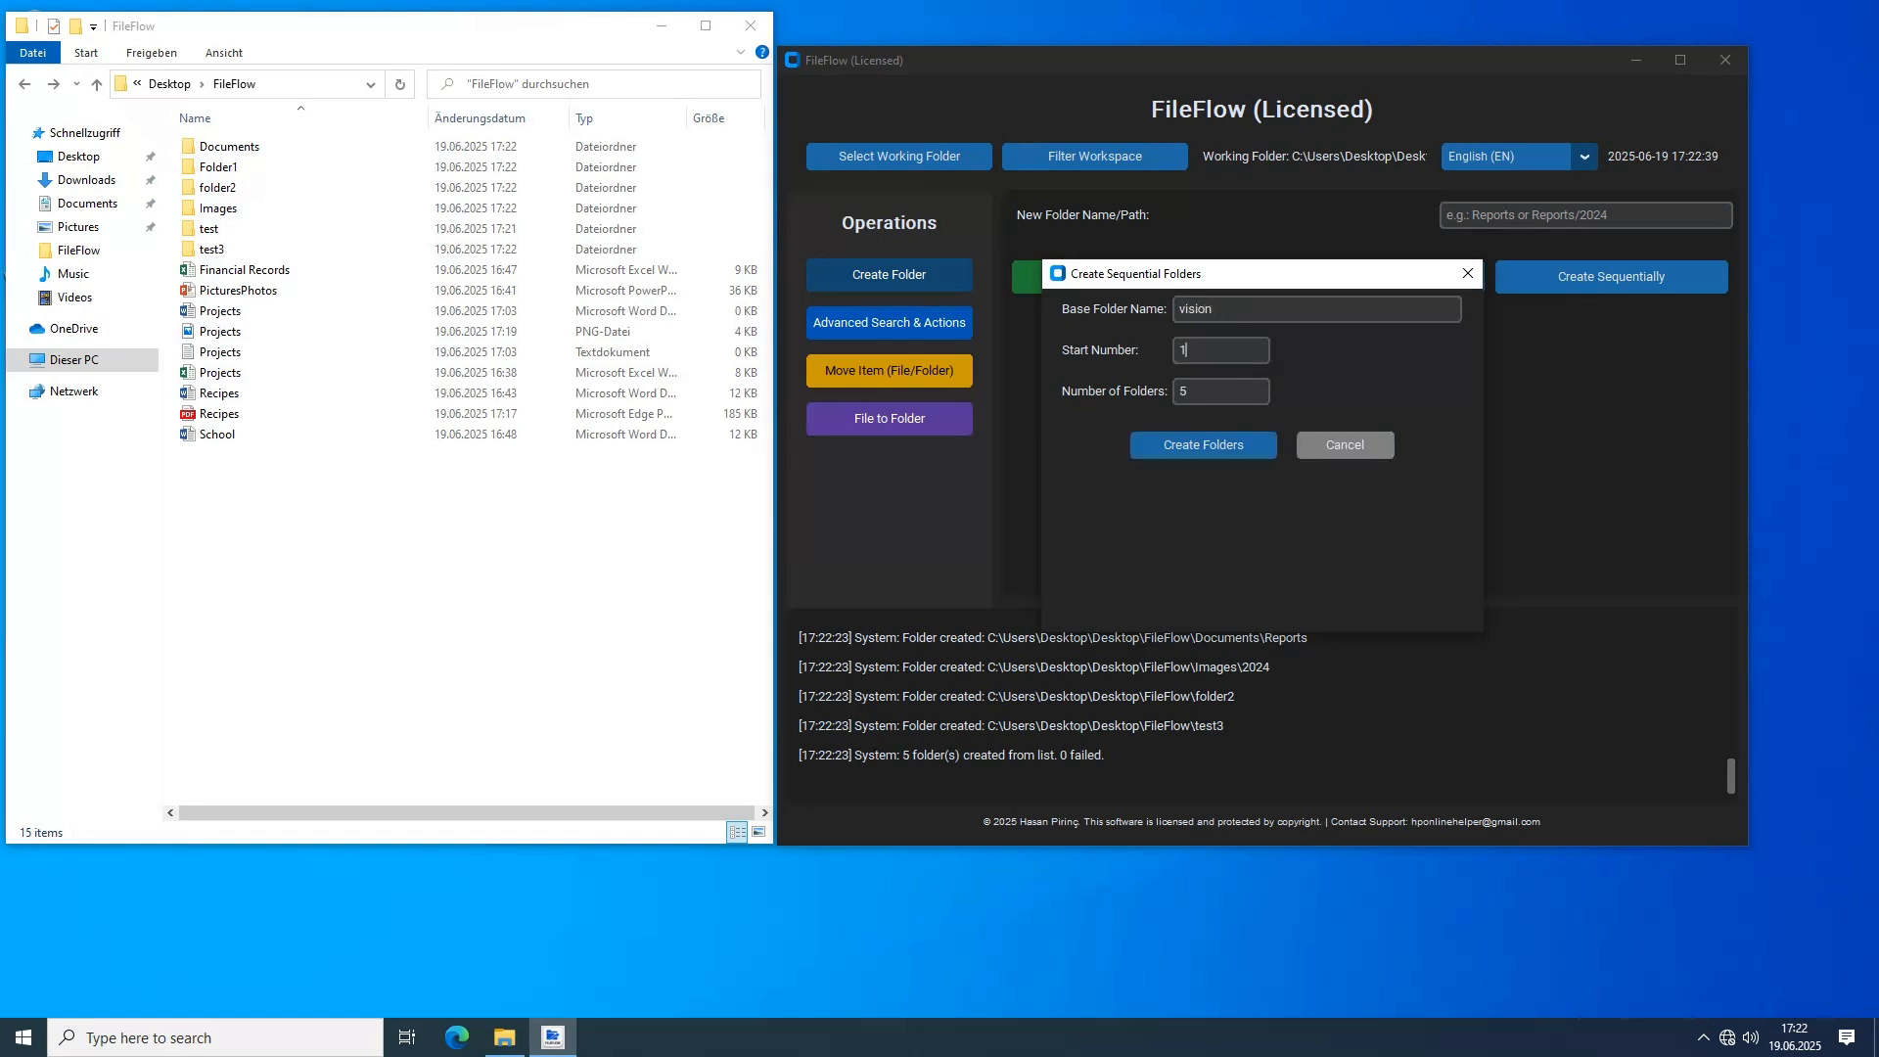
pyautogui.doubleClick(1184, 392)
pyautogui.write('6')
pyautogui.click(1185, 350)
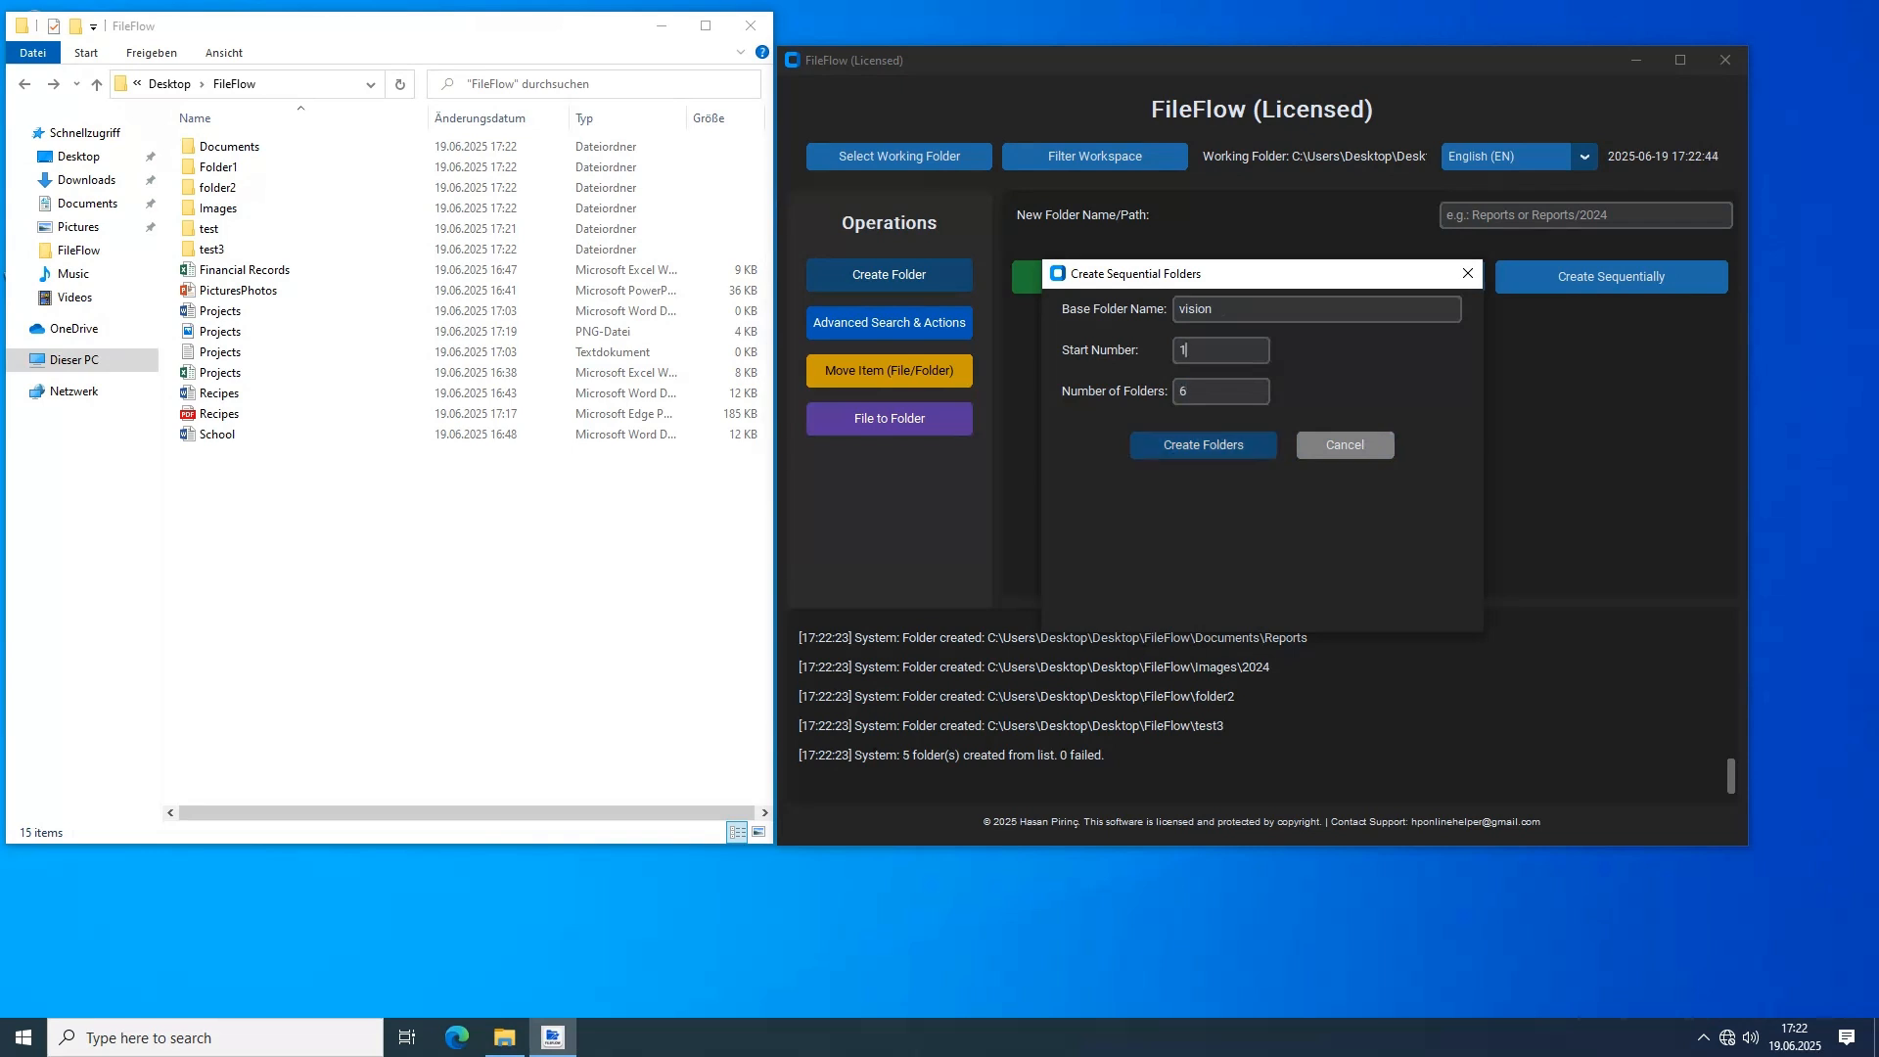
pyautogui.press('Return')
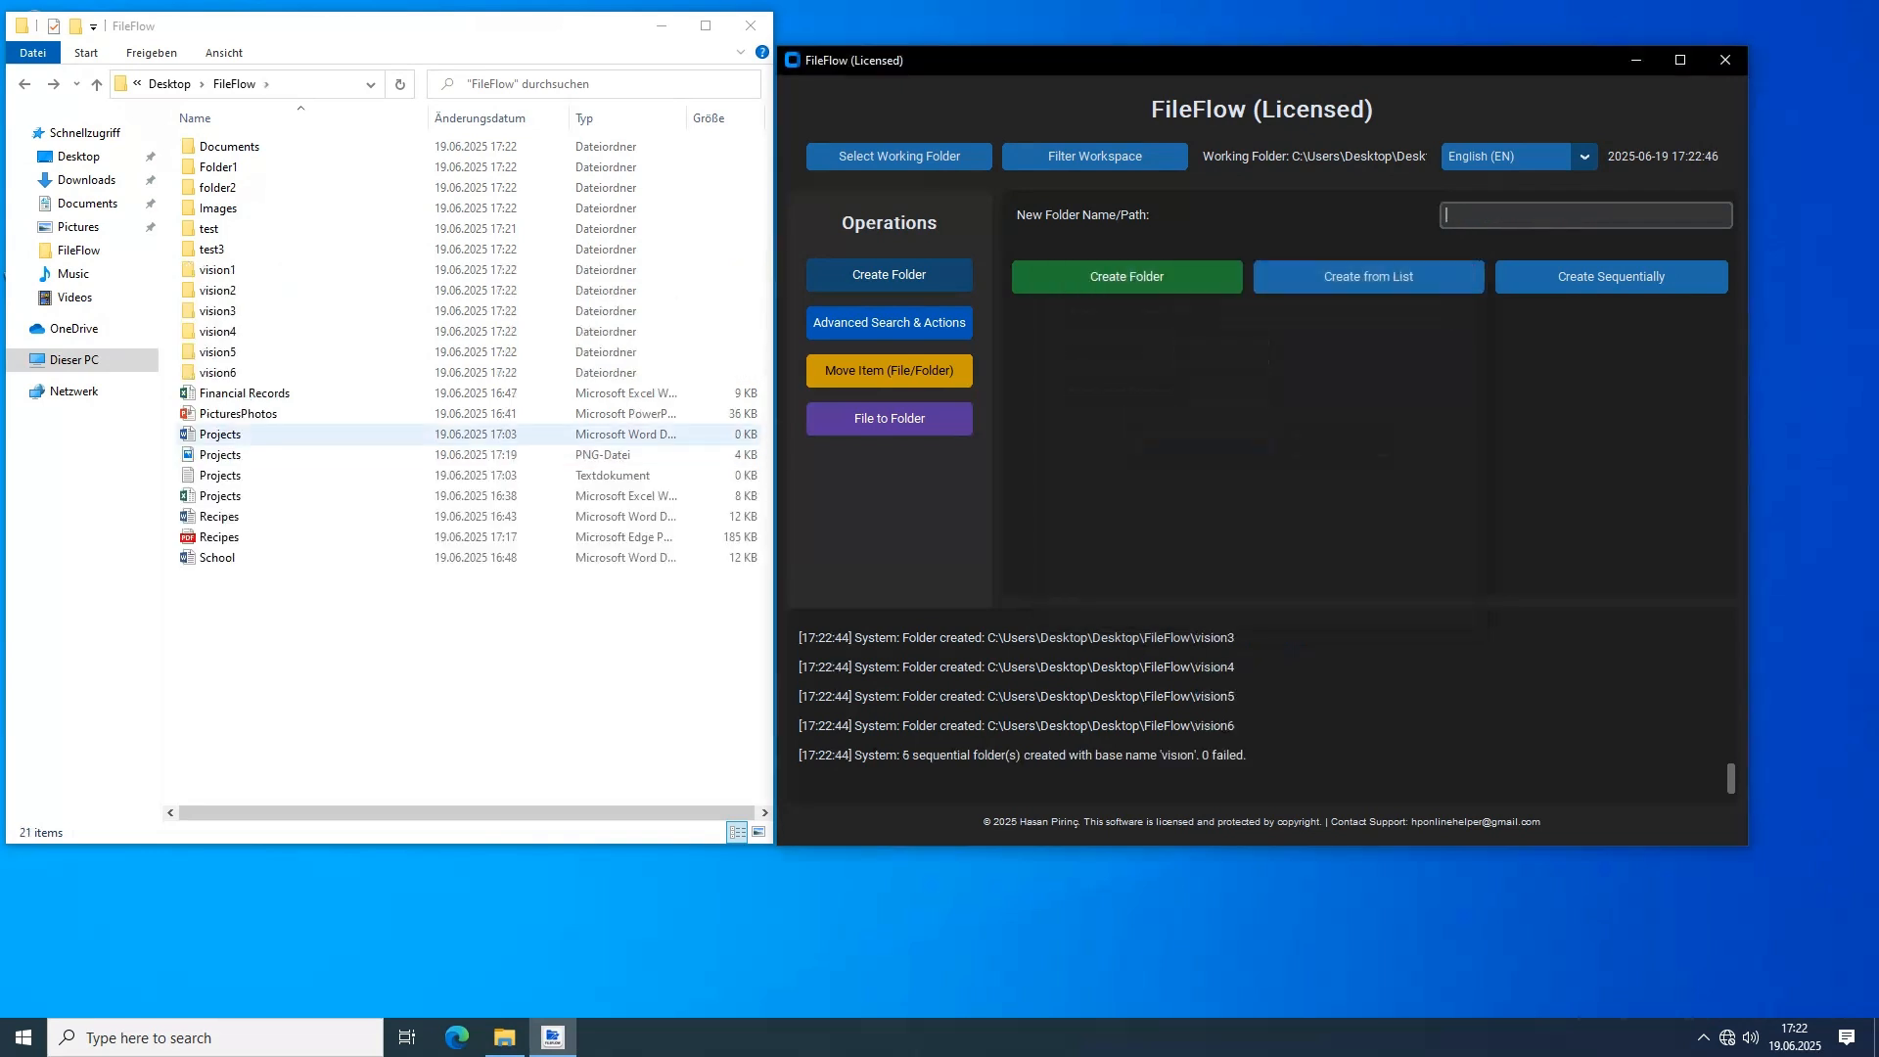
pyautogui.hotkey('alt', 'Tab')
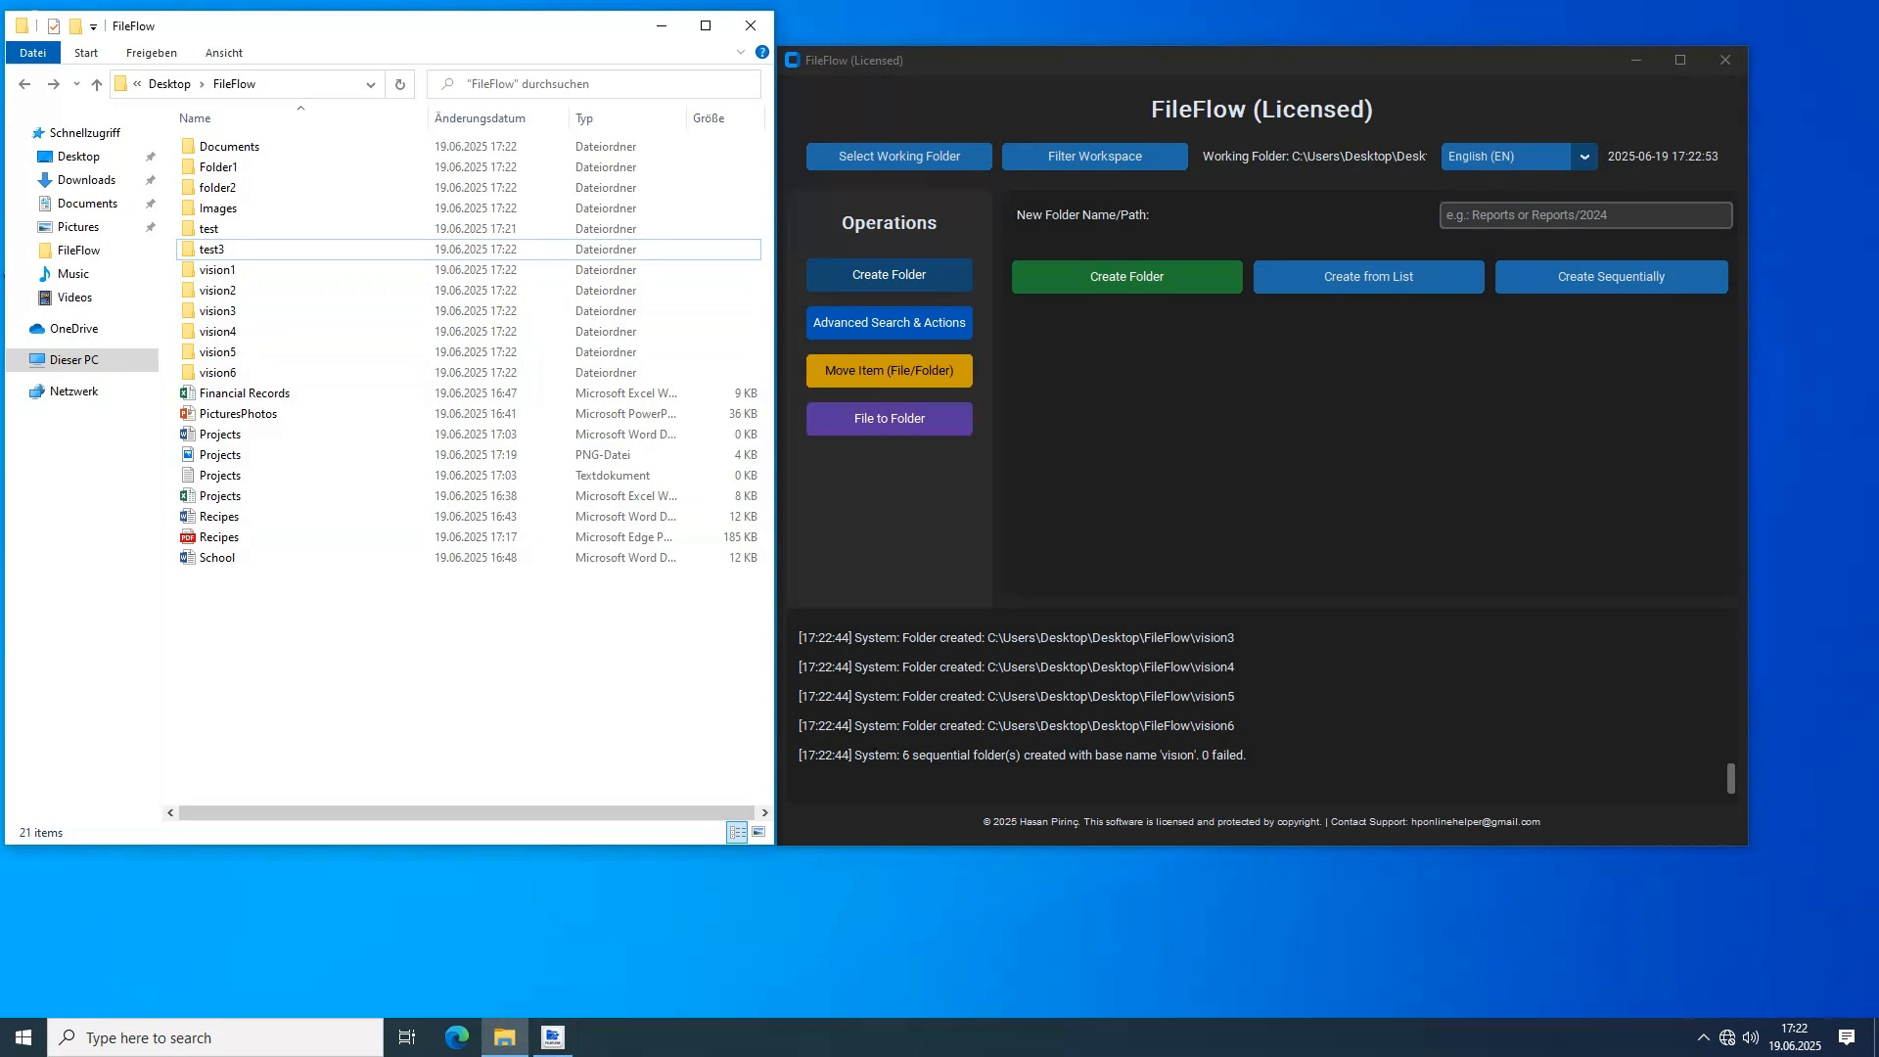
# Run an advanced keyword search for "test" across all file types
pyautogui.click(890, 323)
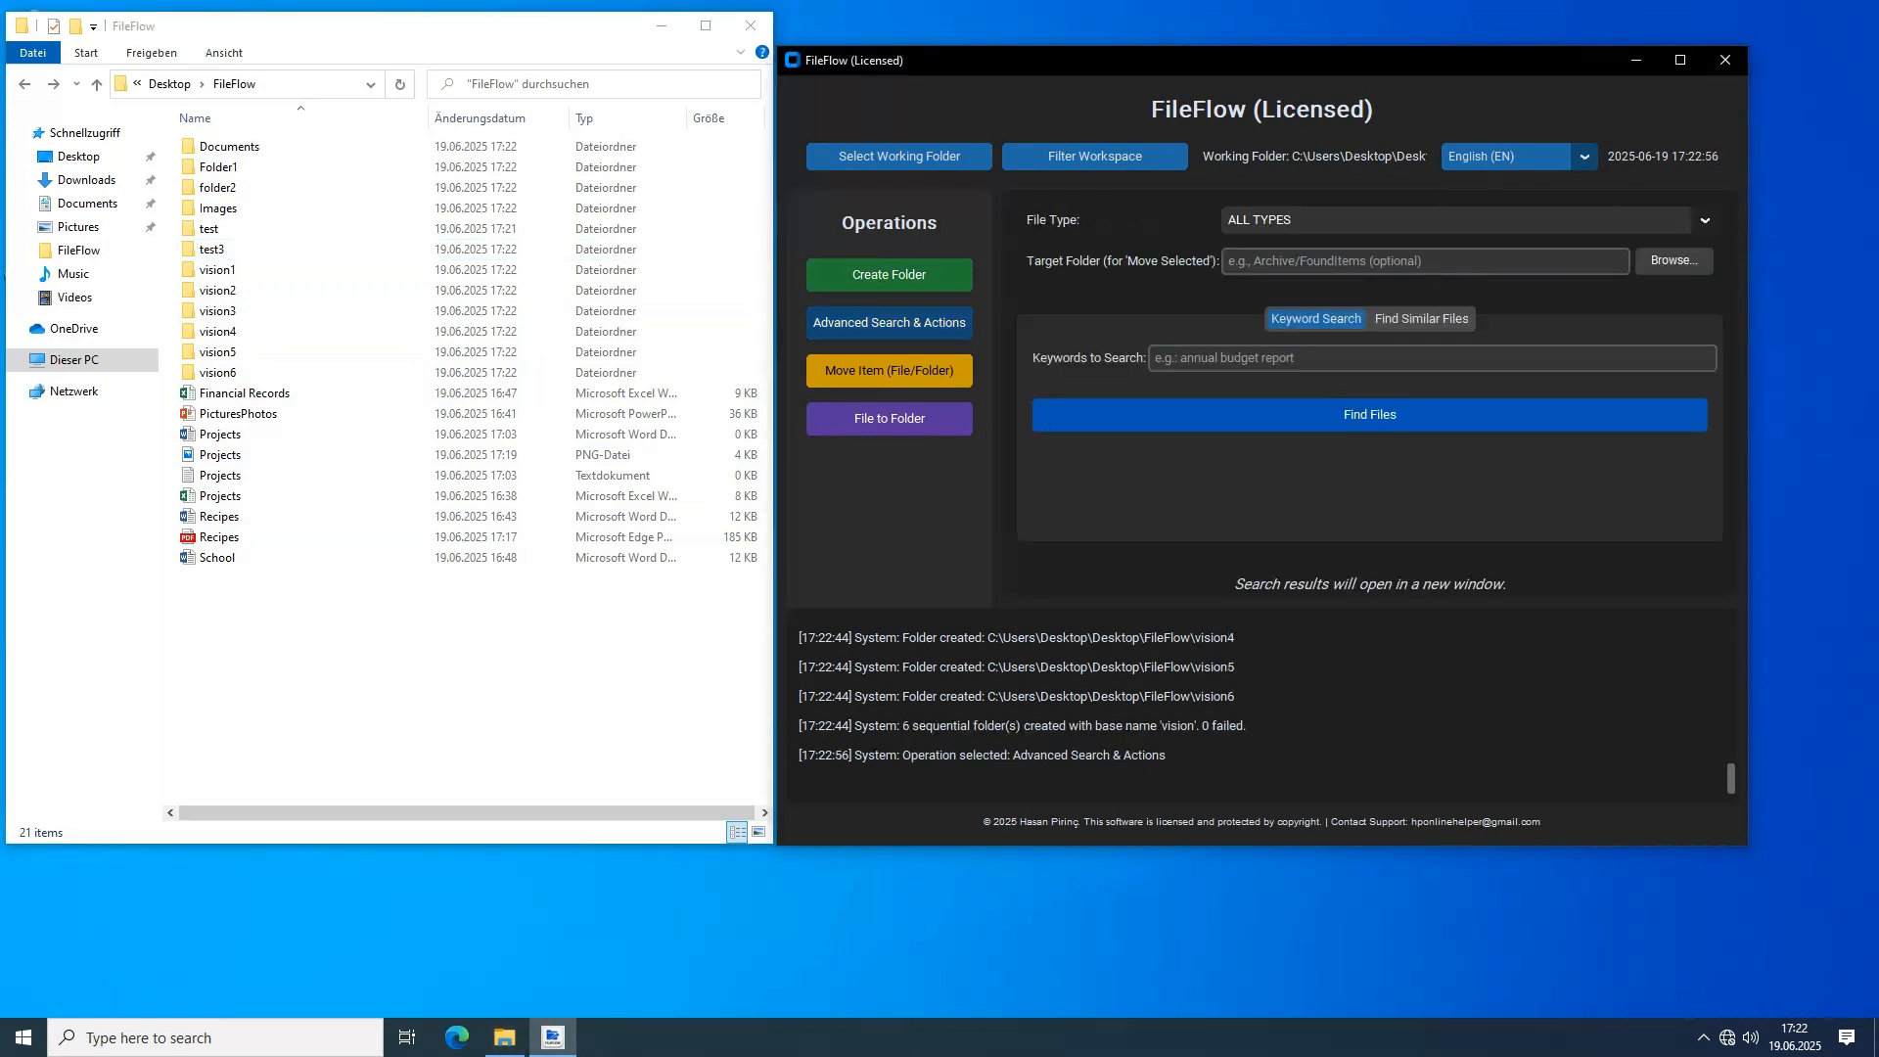
pyautogui.click(1704, 221)
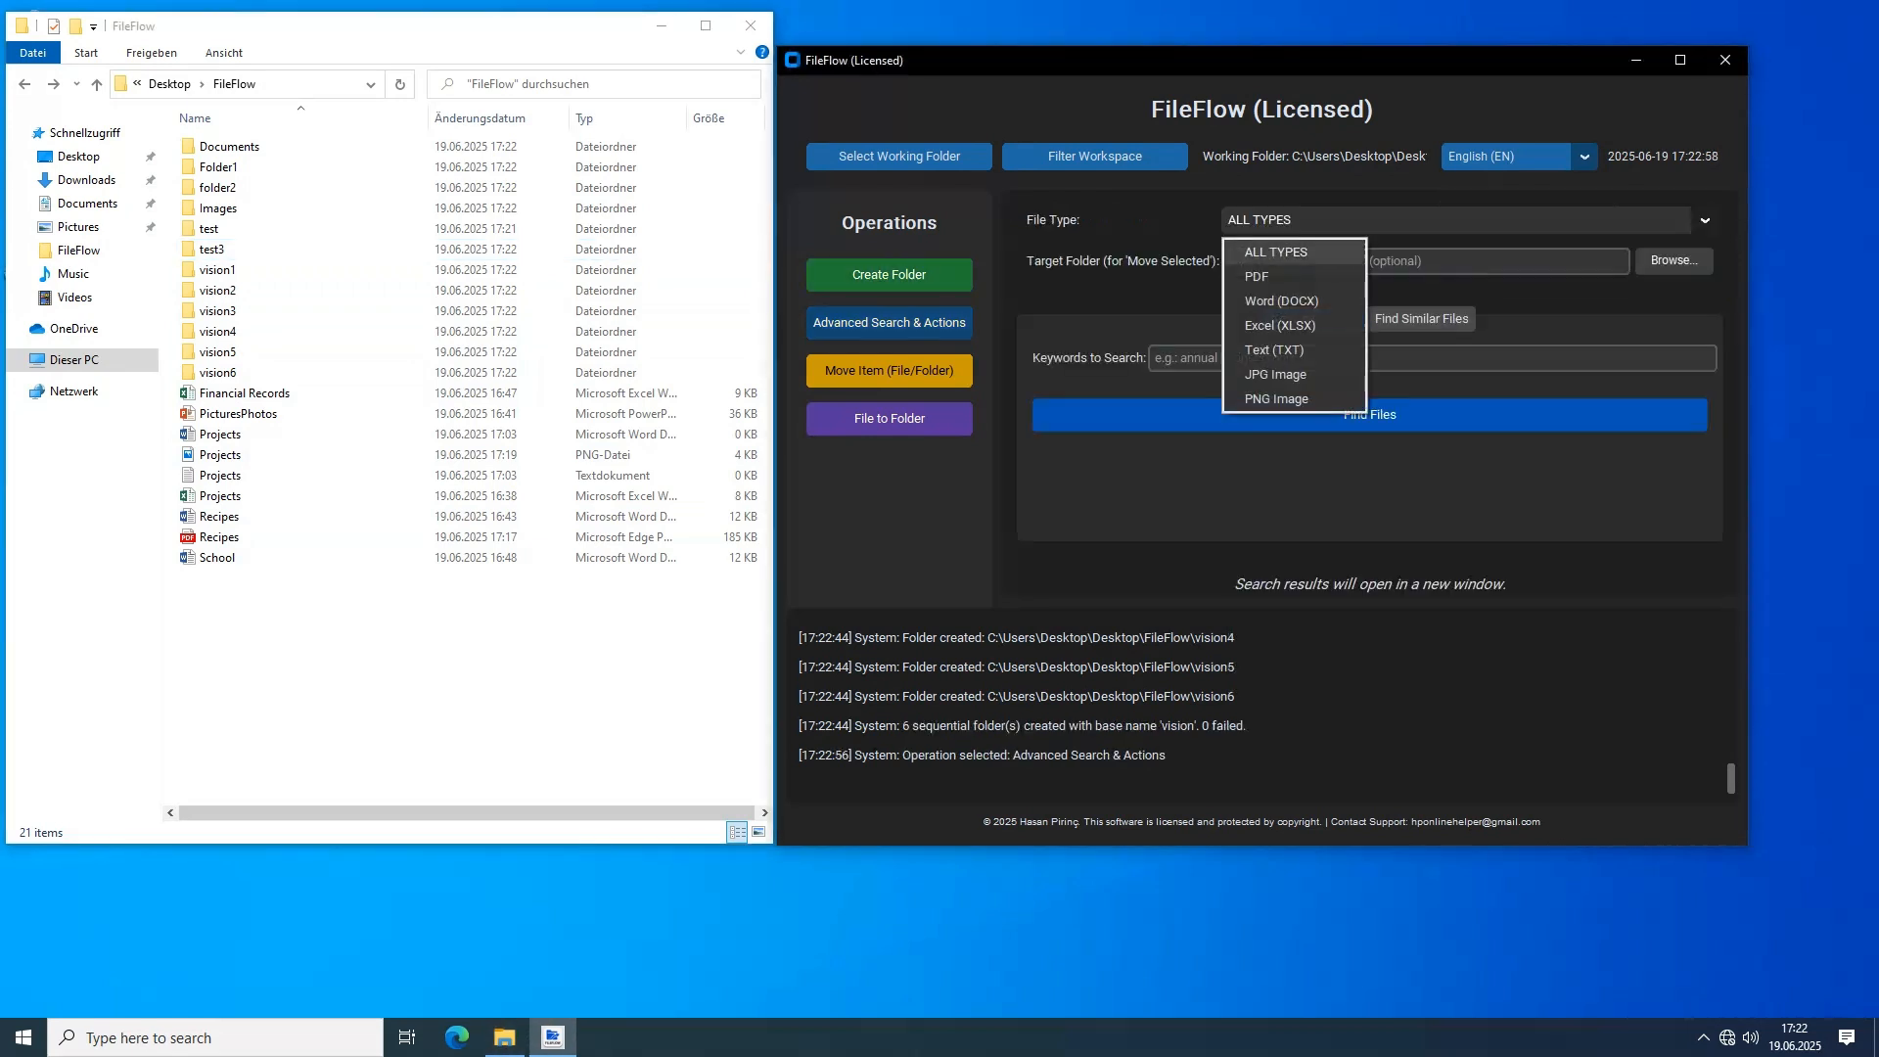
pyautogui.click(1276, 252)
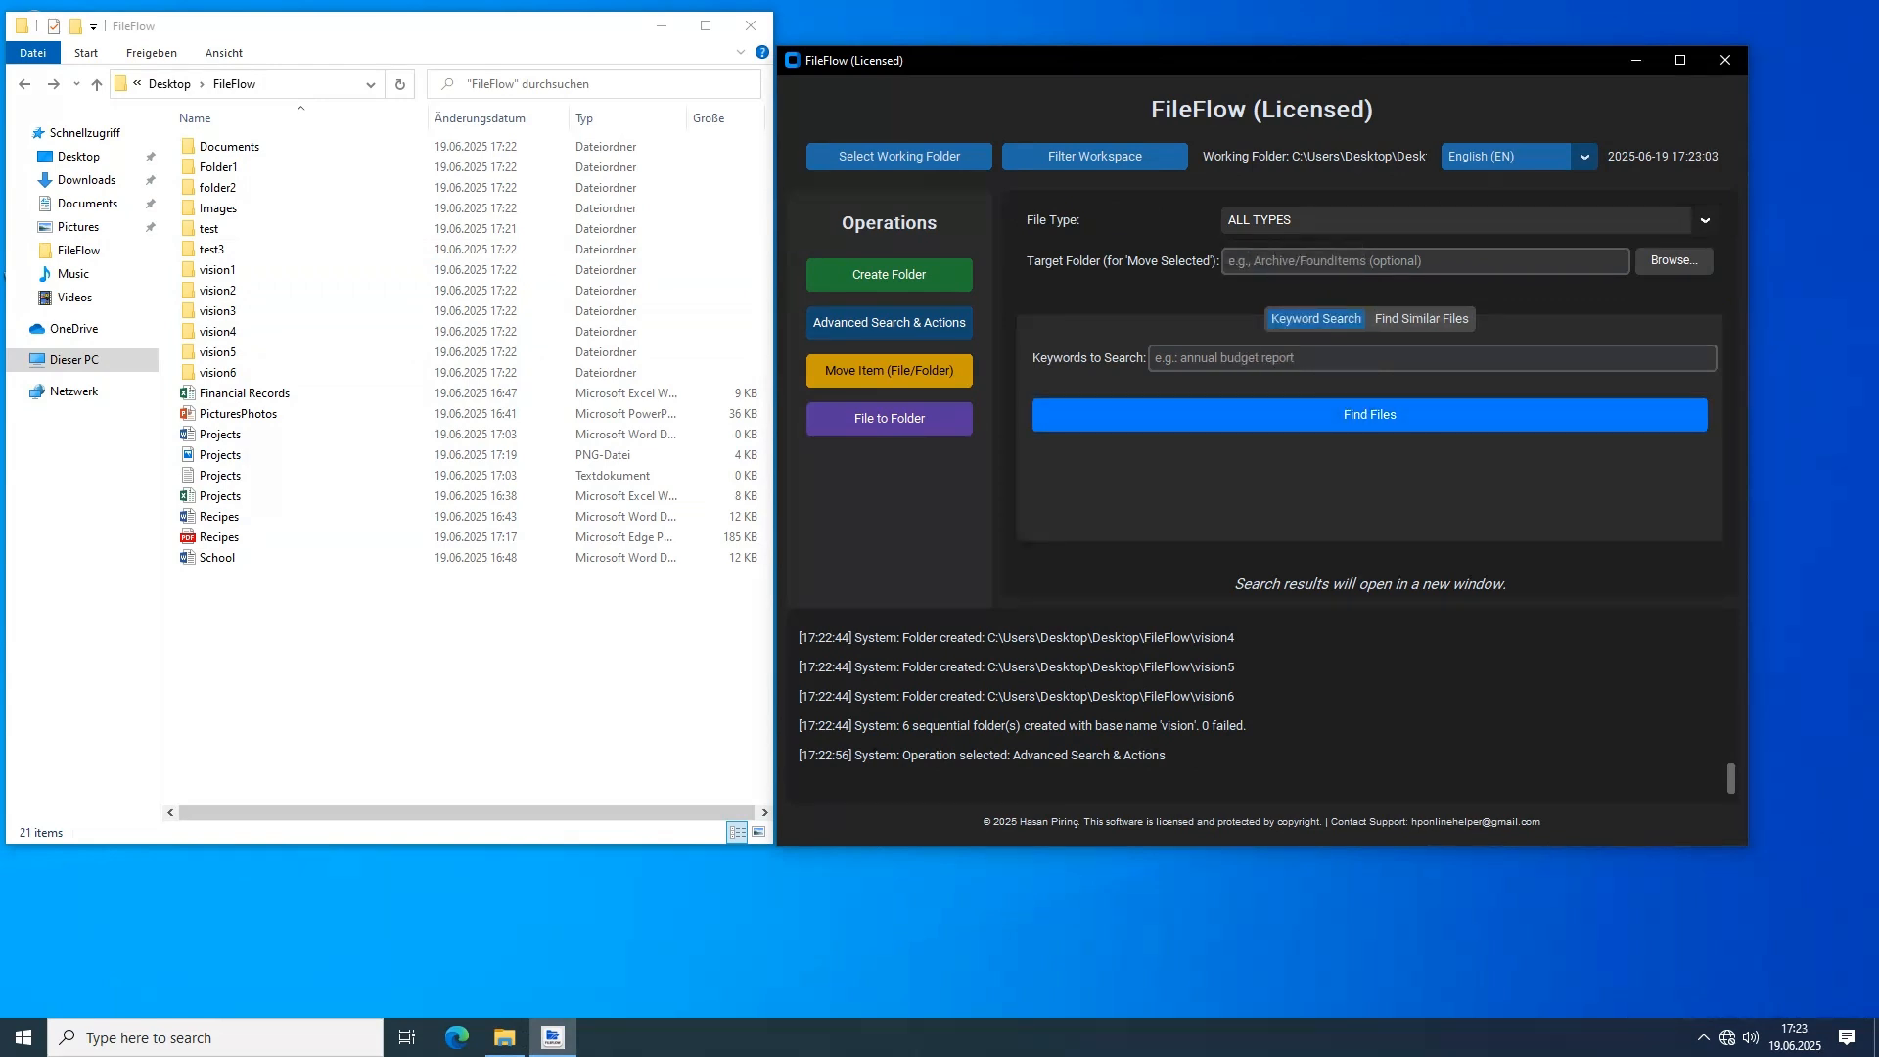
pyautogui.click(1421, 319)
pyautogui.click(1315, 319)
pyautogui.click(1370, 358)
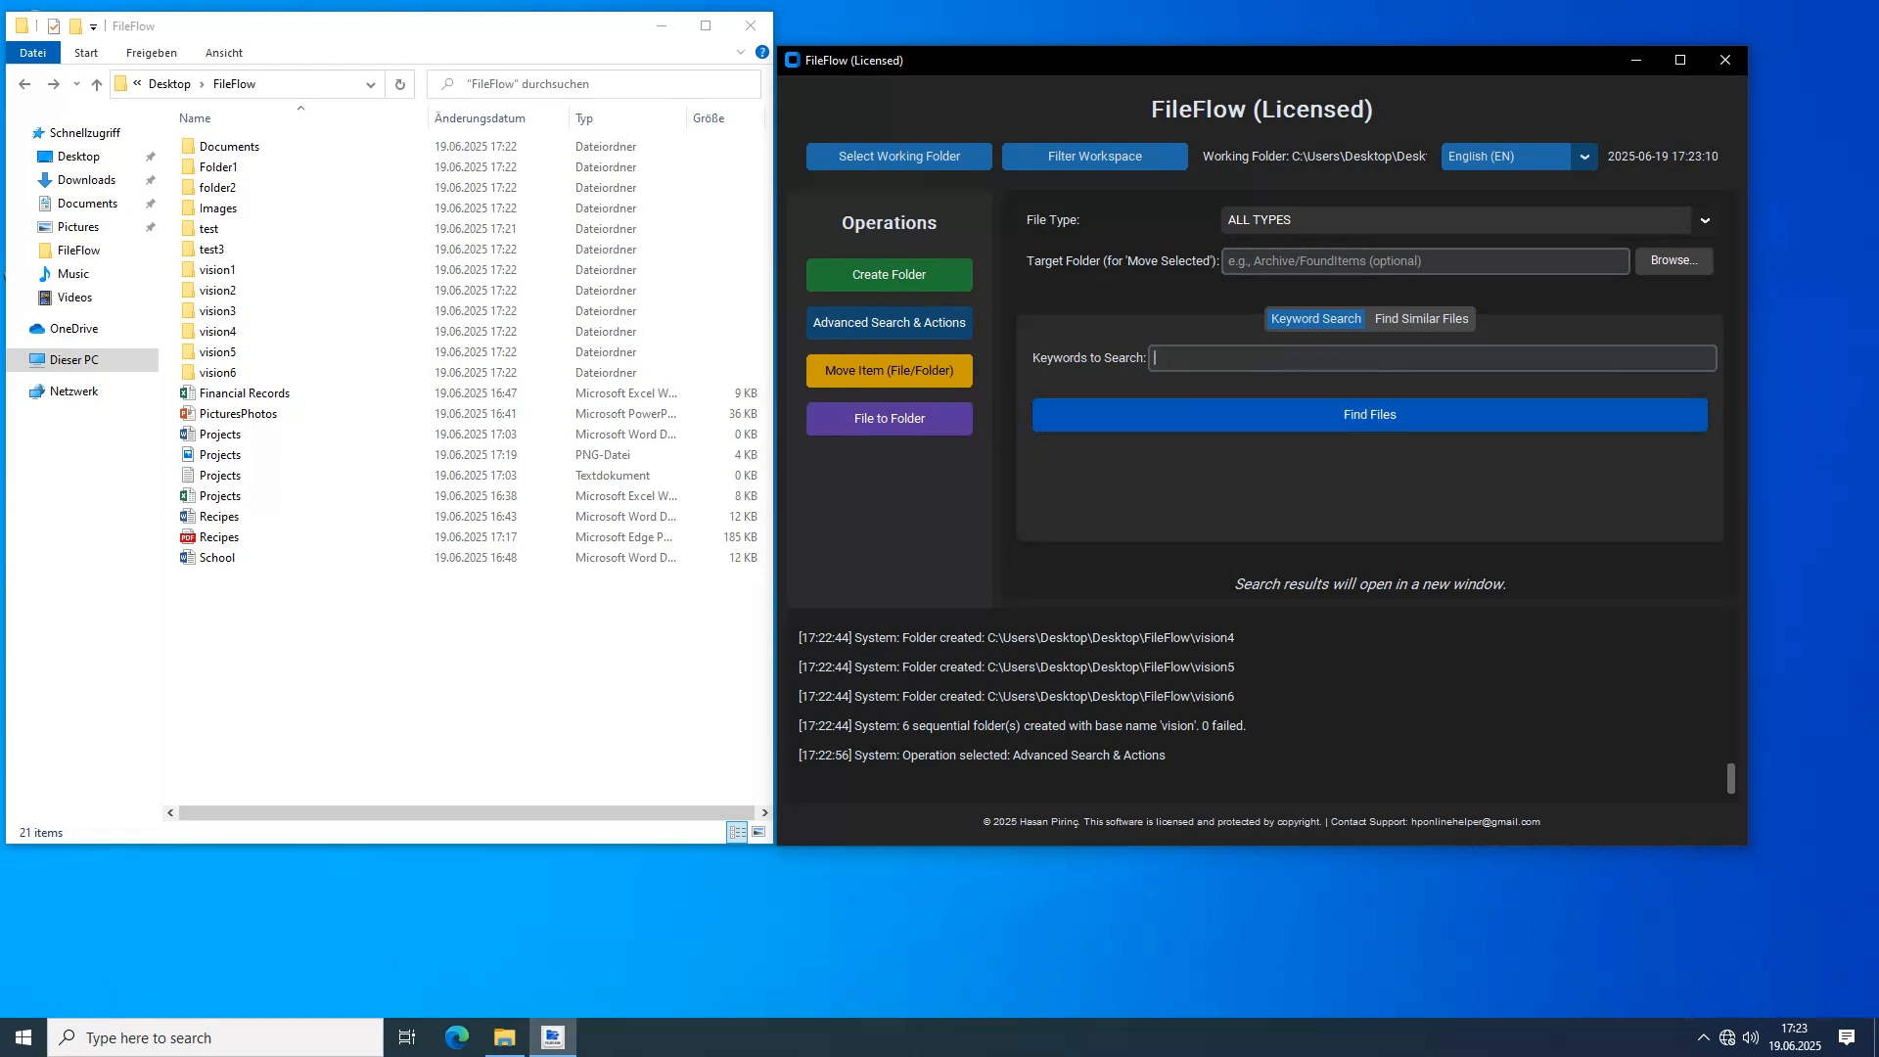
pyautogui.write('test')
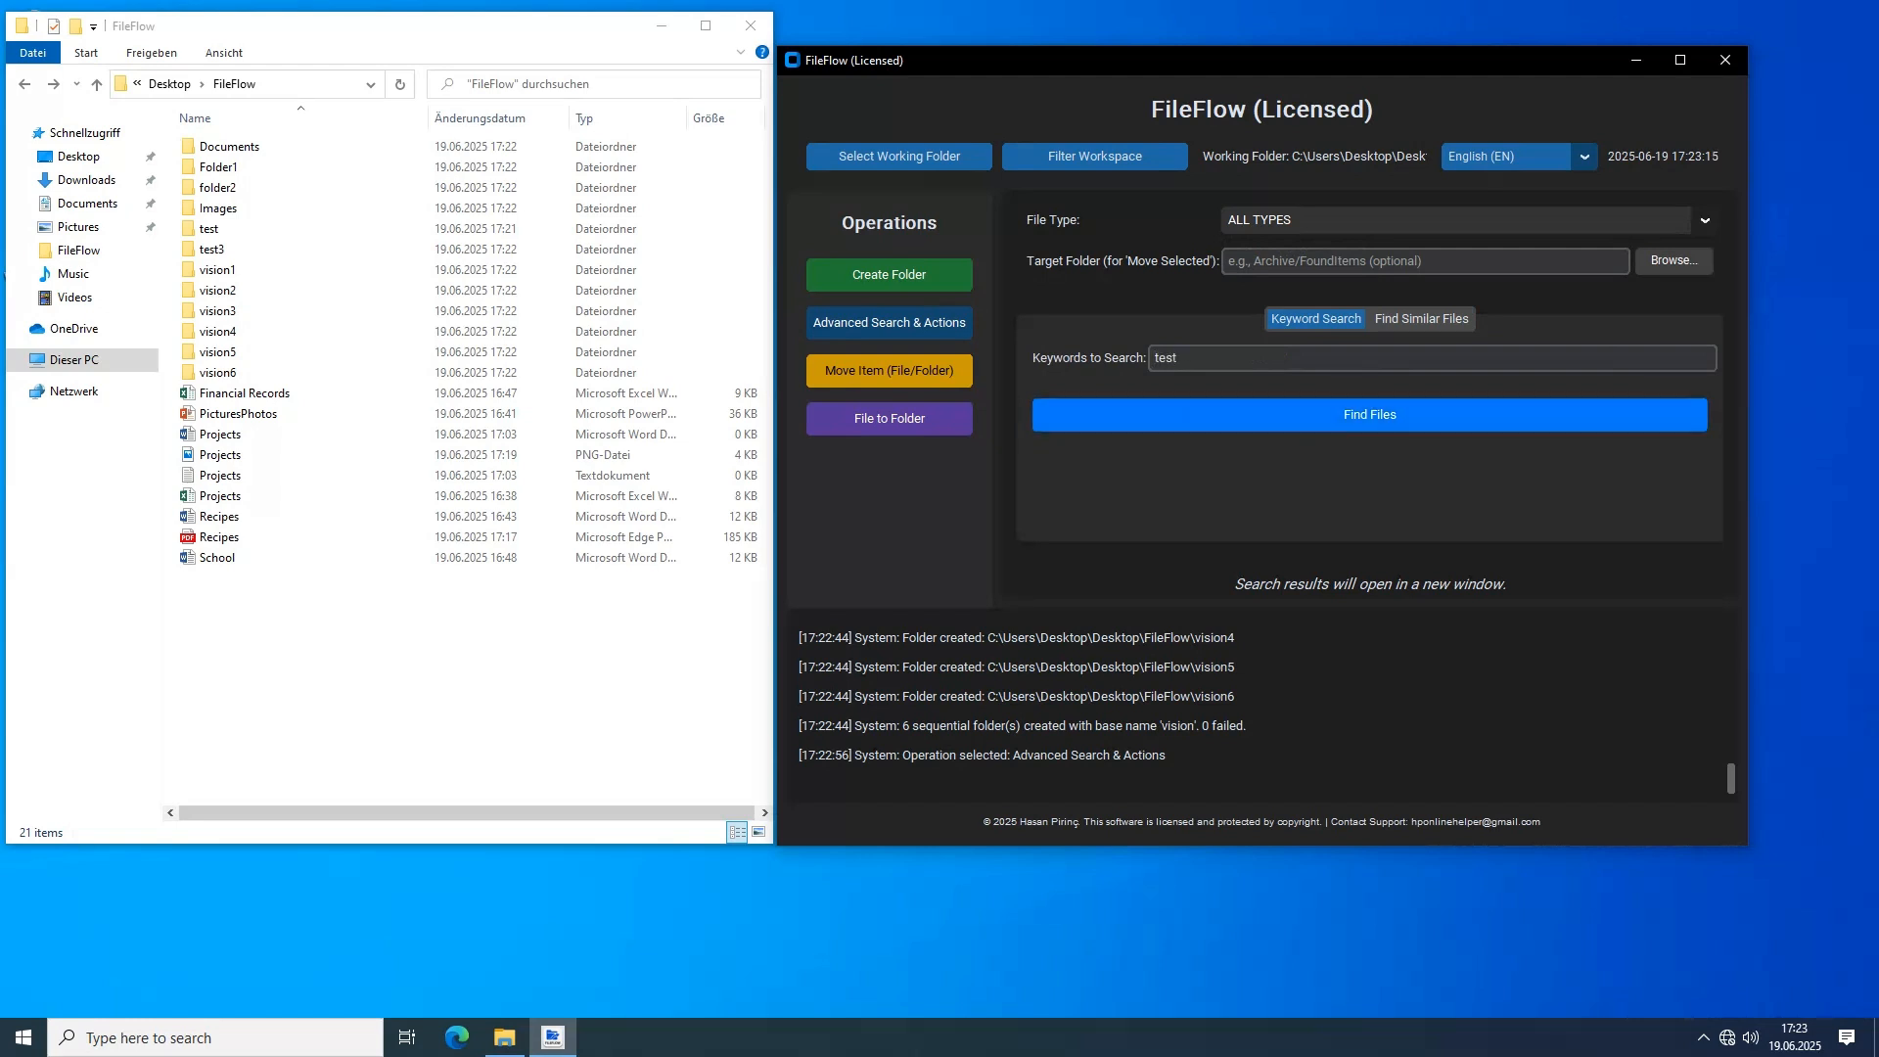
pyautogui.click(1370, 414)
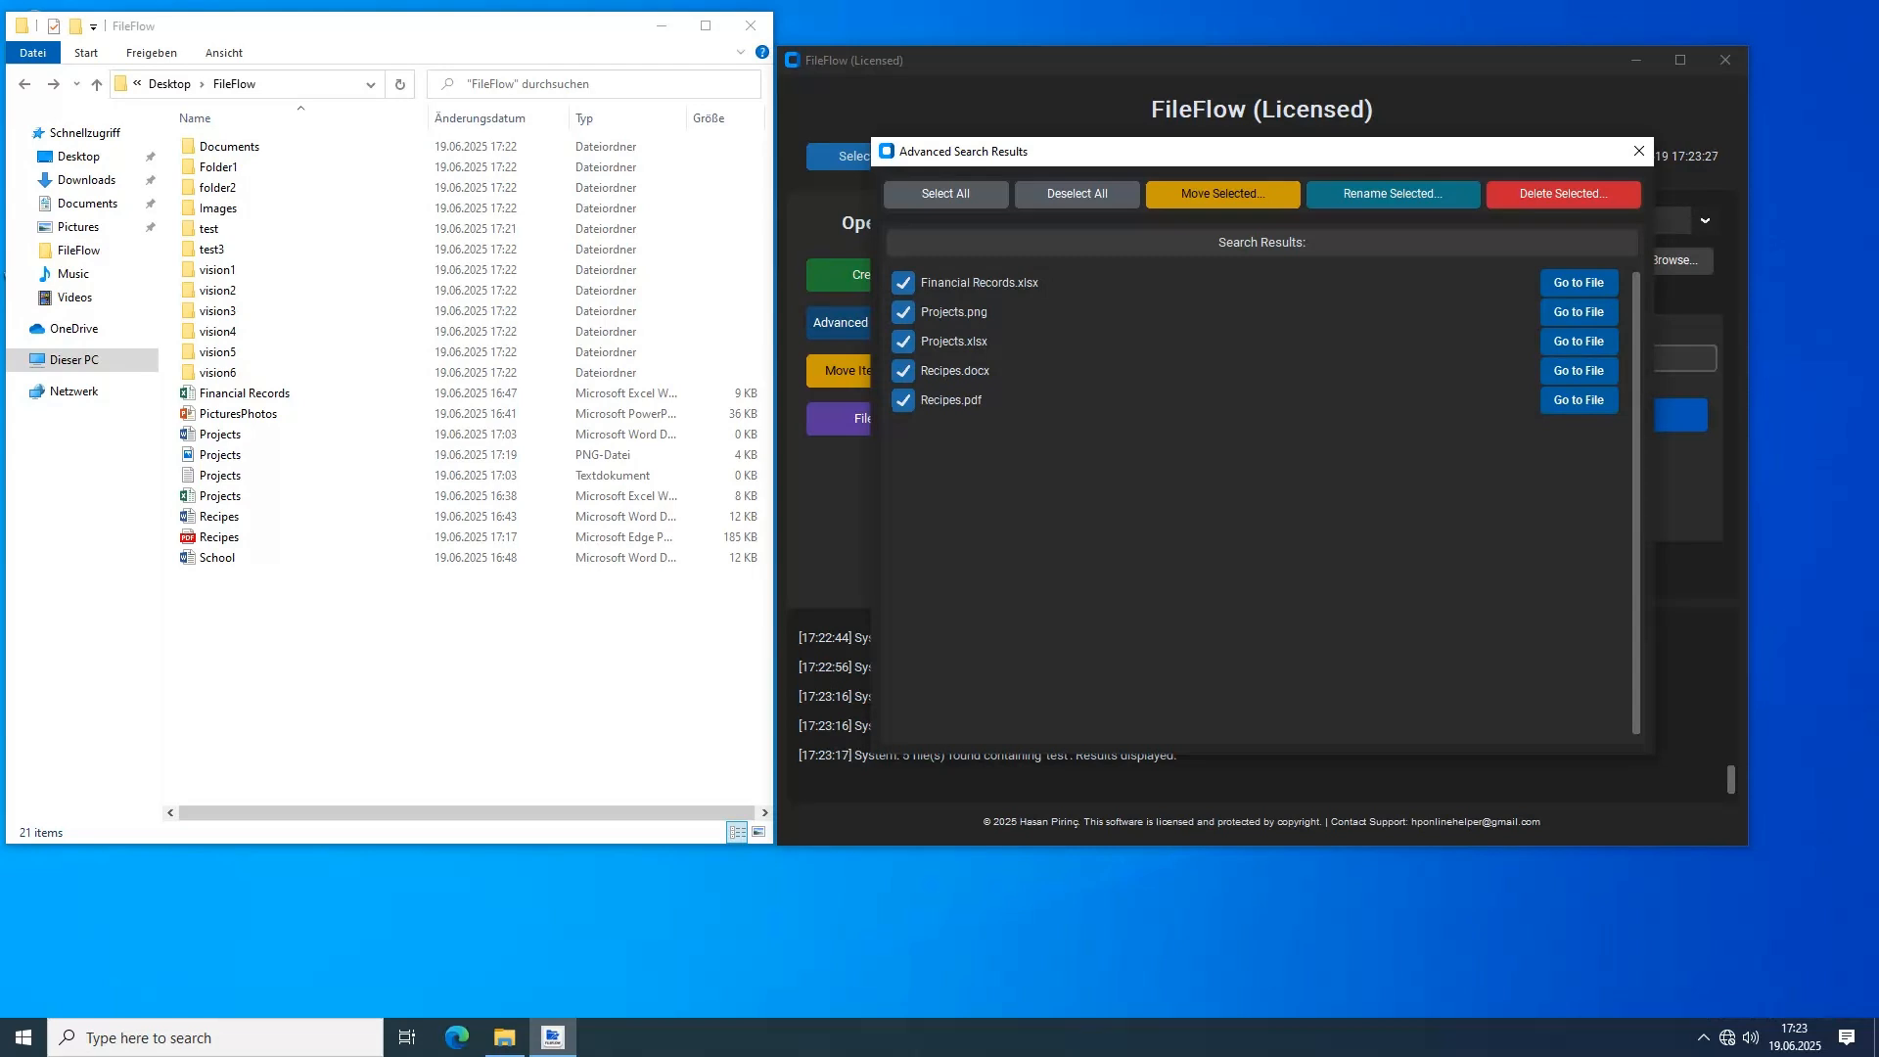
# Deselect and reselect Projects.png, Financial Records.xlsx and Recipes.pdf in the search results
pyautogui.click(903, 312)
pyautogui.click(903, 312)
pyautogui.click(903, 282)
pyautogui.click(903, 283)
pyautogui.click(903, 400)
pyautogui.click(903, 400)
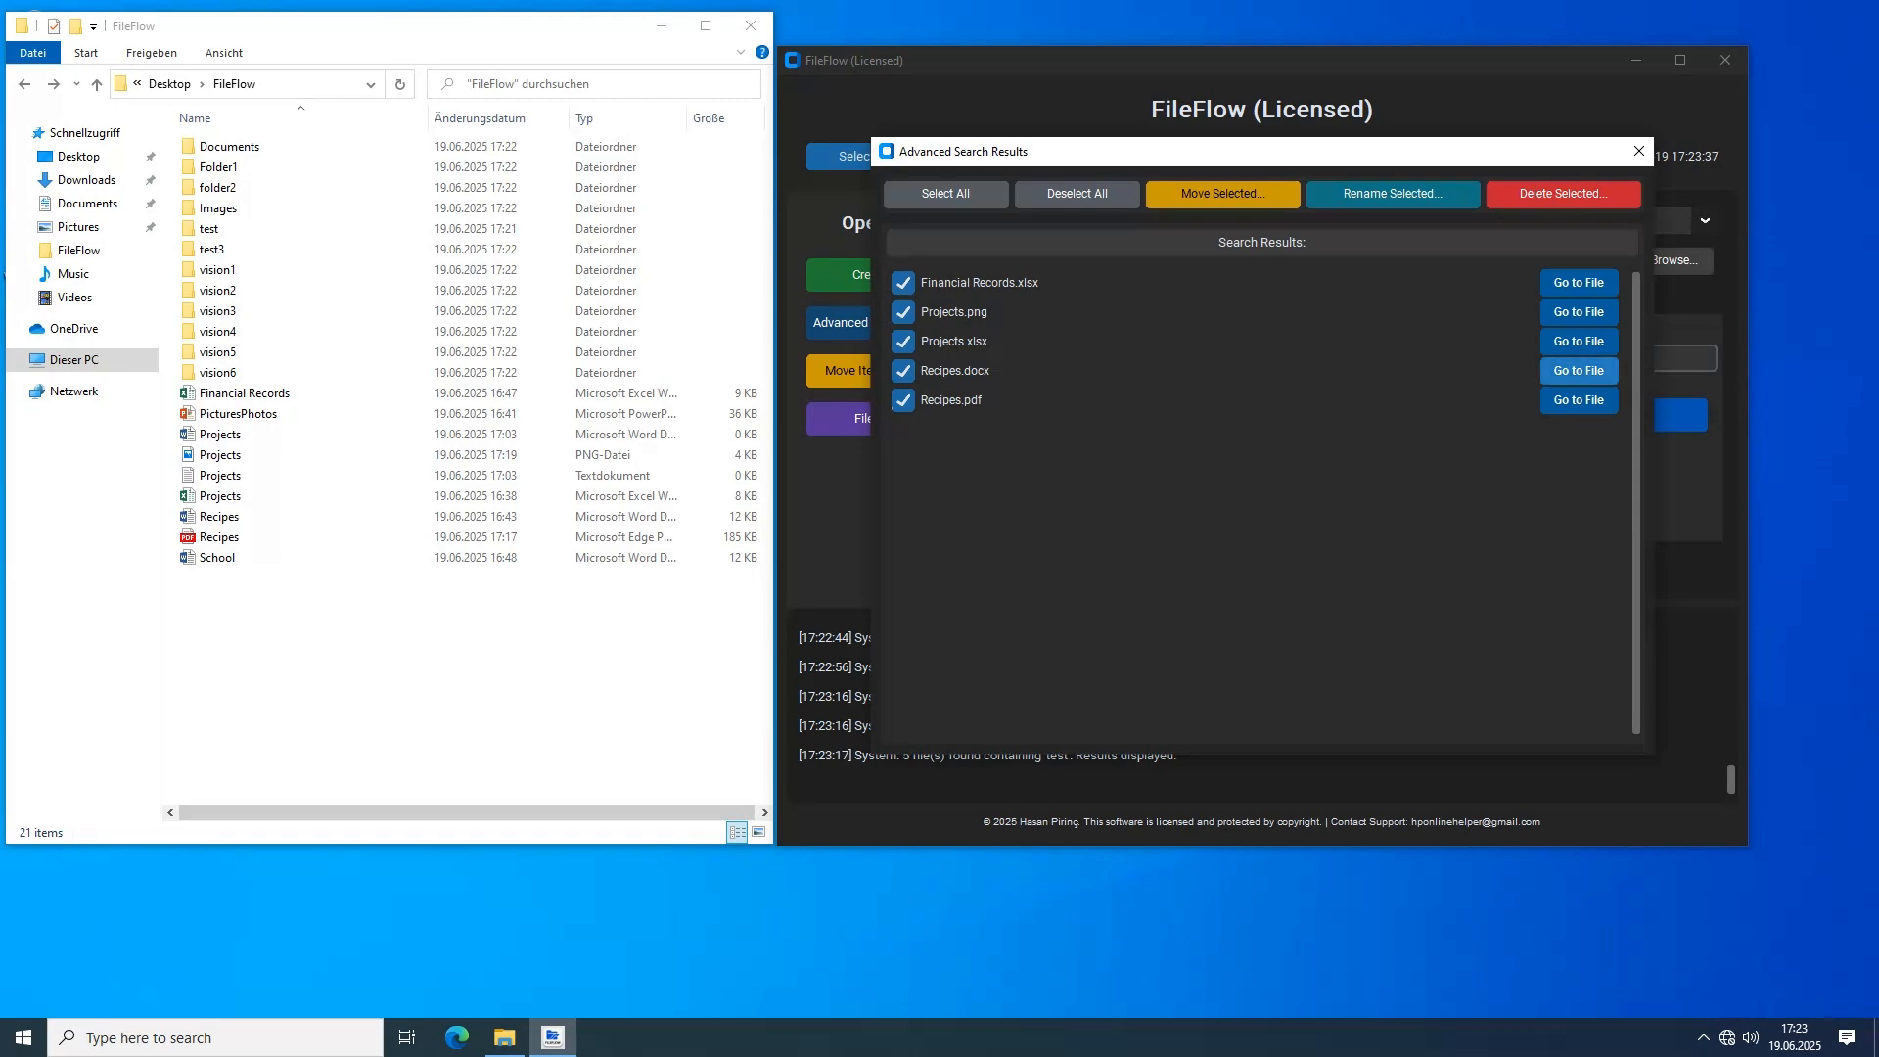
# Go to the location of Recipes.docx from the search results, open the document to read its content, and close it
pyautogui.click(1579, 370)
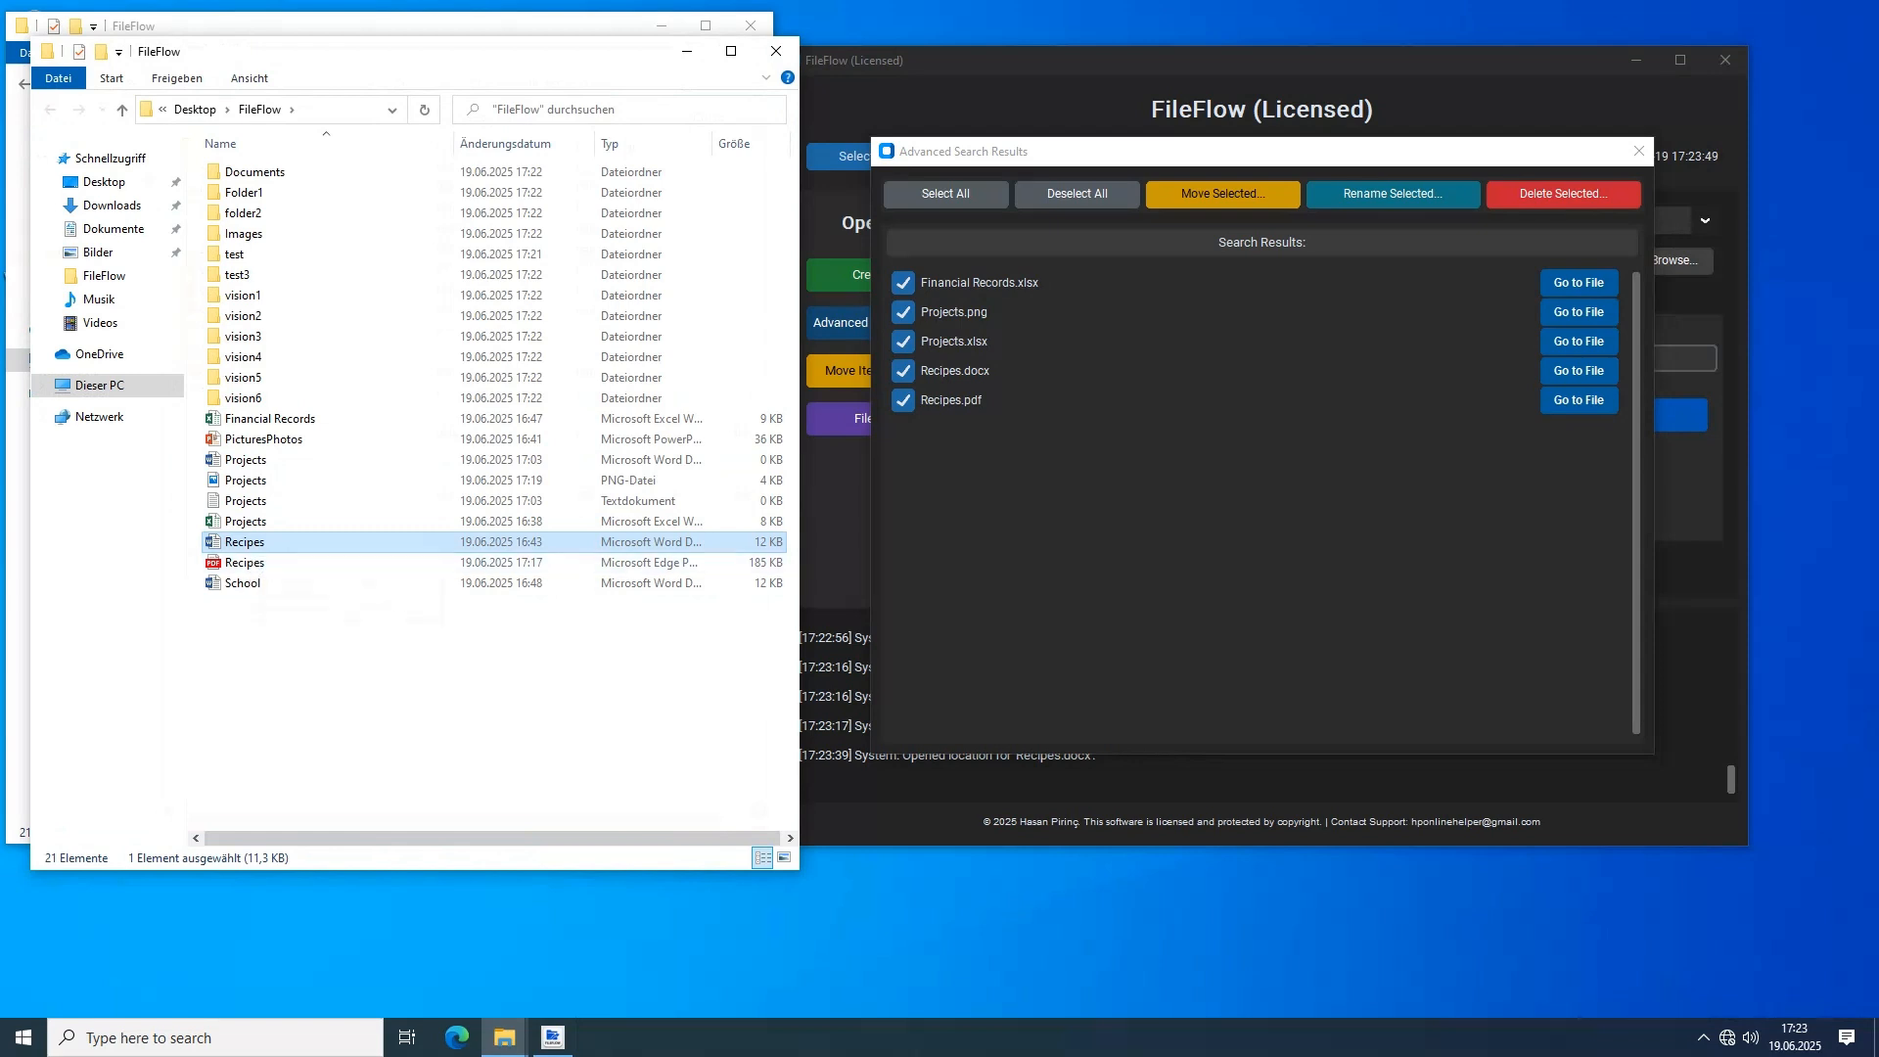
pyautogui.press('Return')
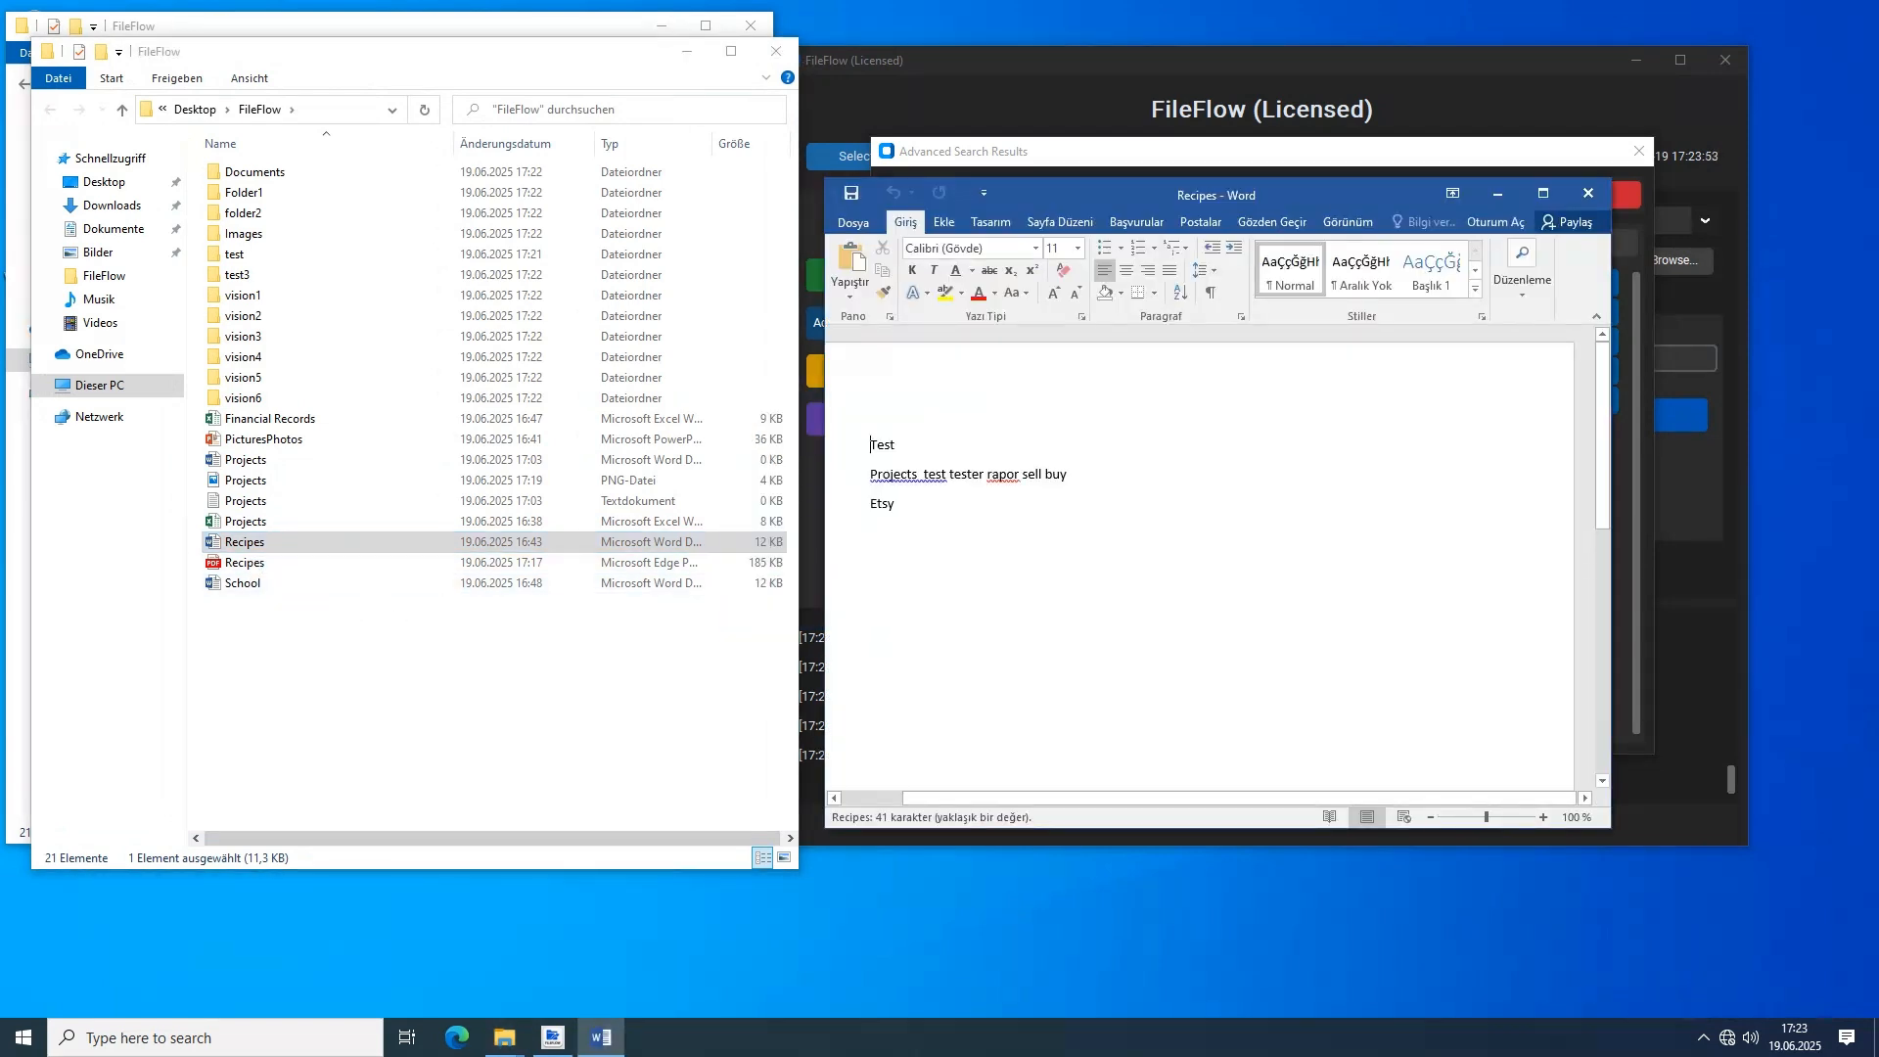
pyautogui.click(1588, 193)
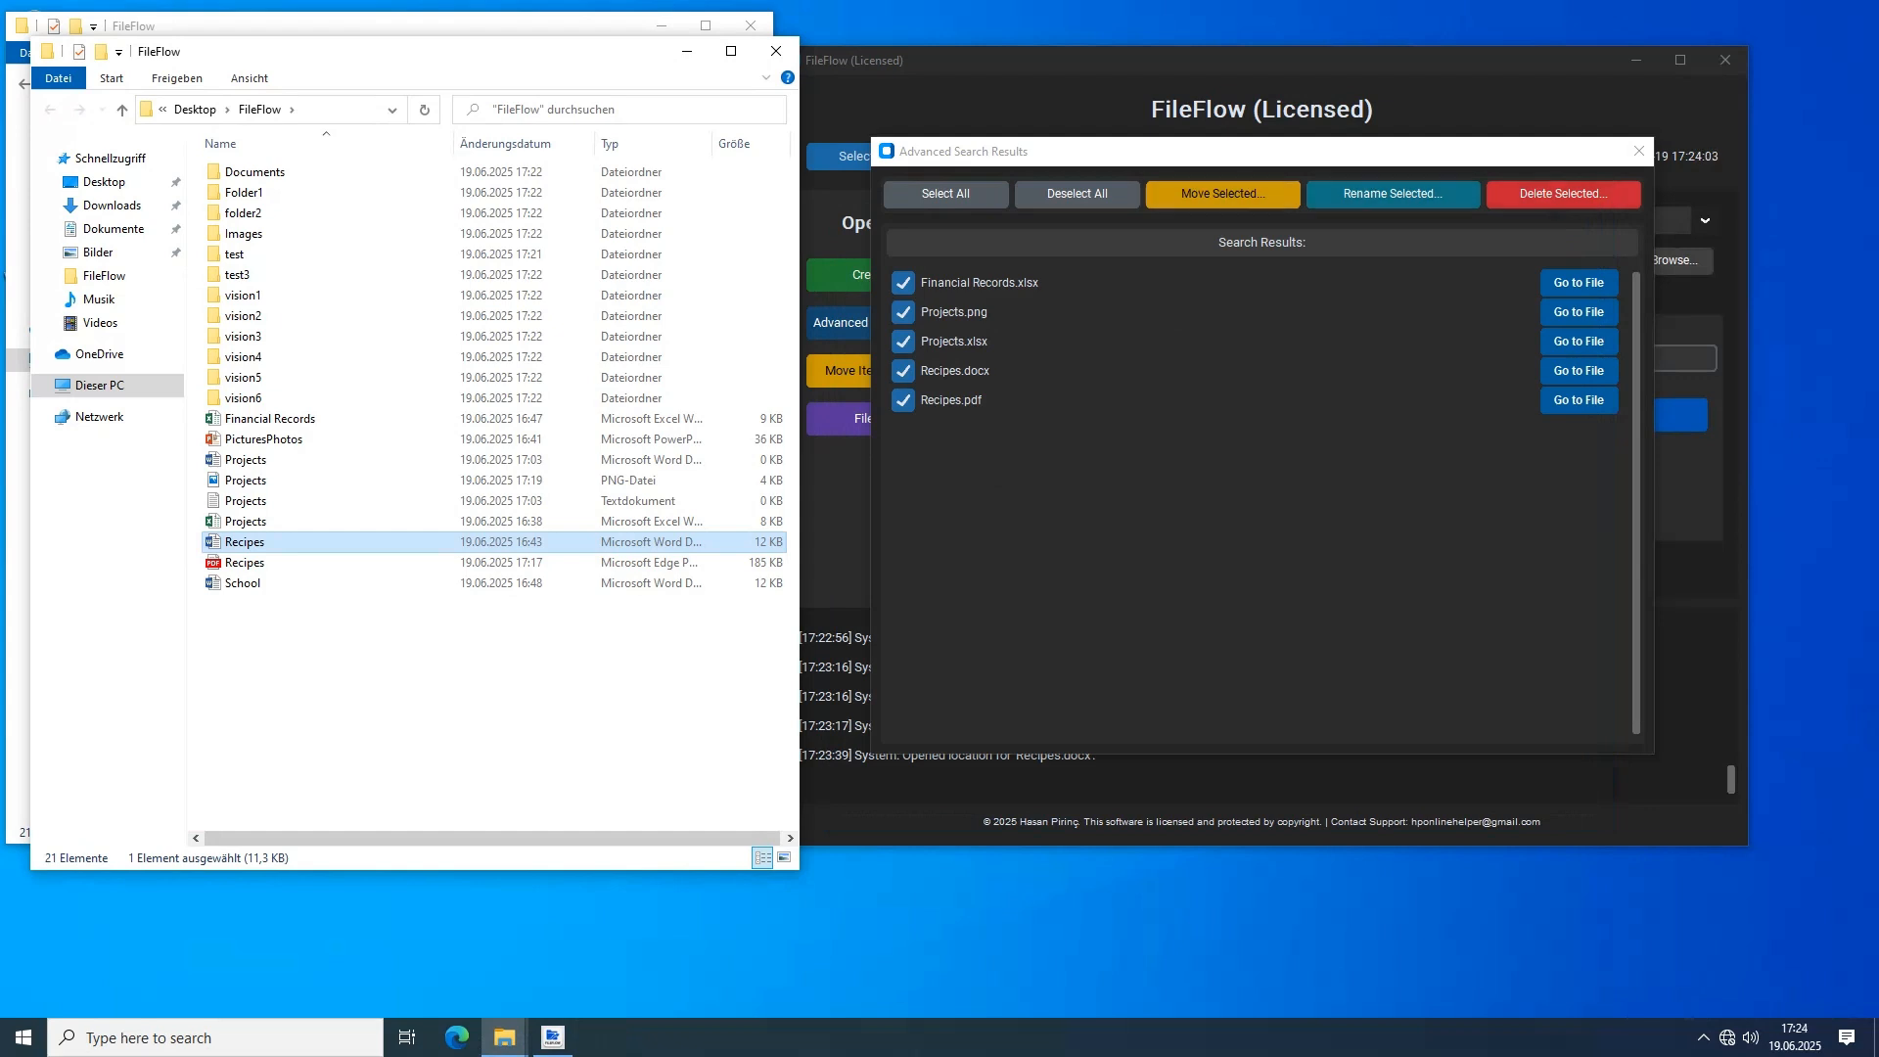
# Move only Recipes.pdf from the search results into the test folder
pyautogui.click(1076, 194)
pyautogui.click(902, 399)
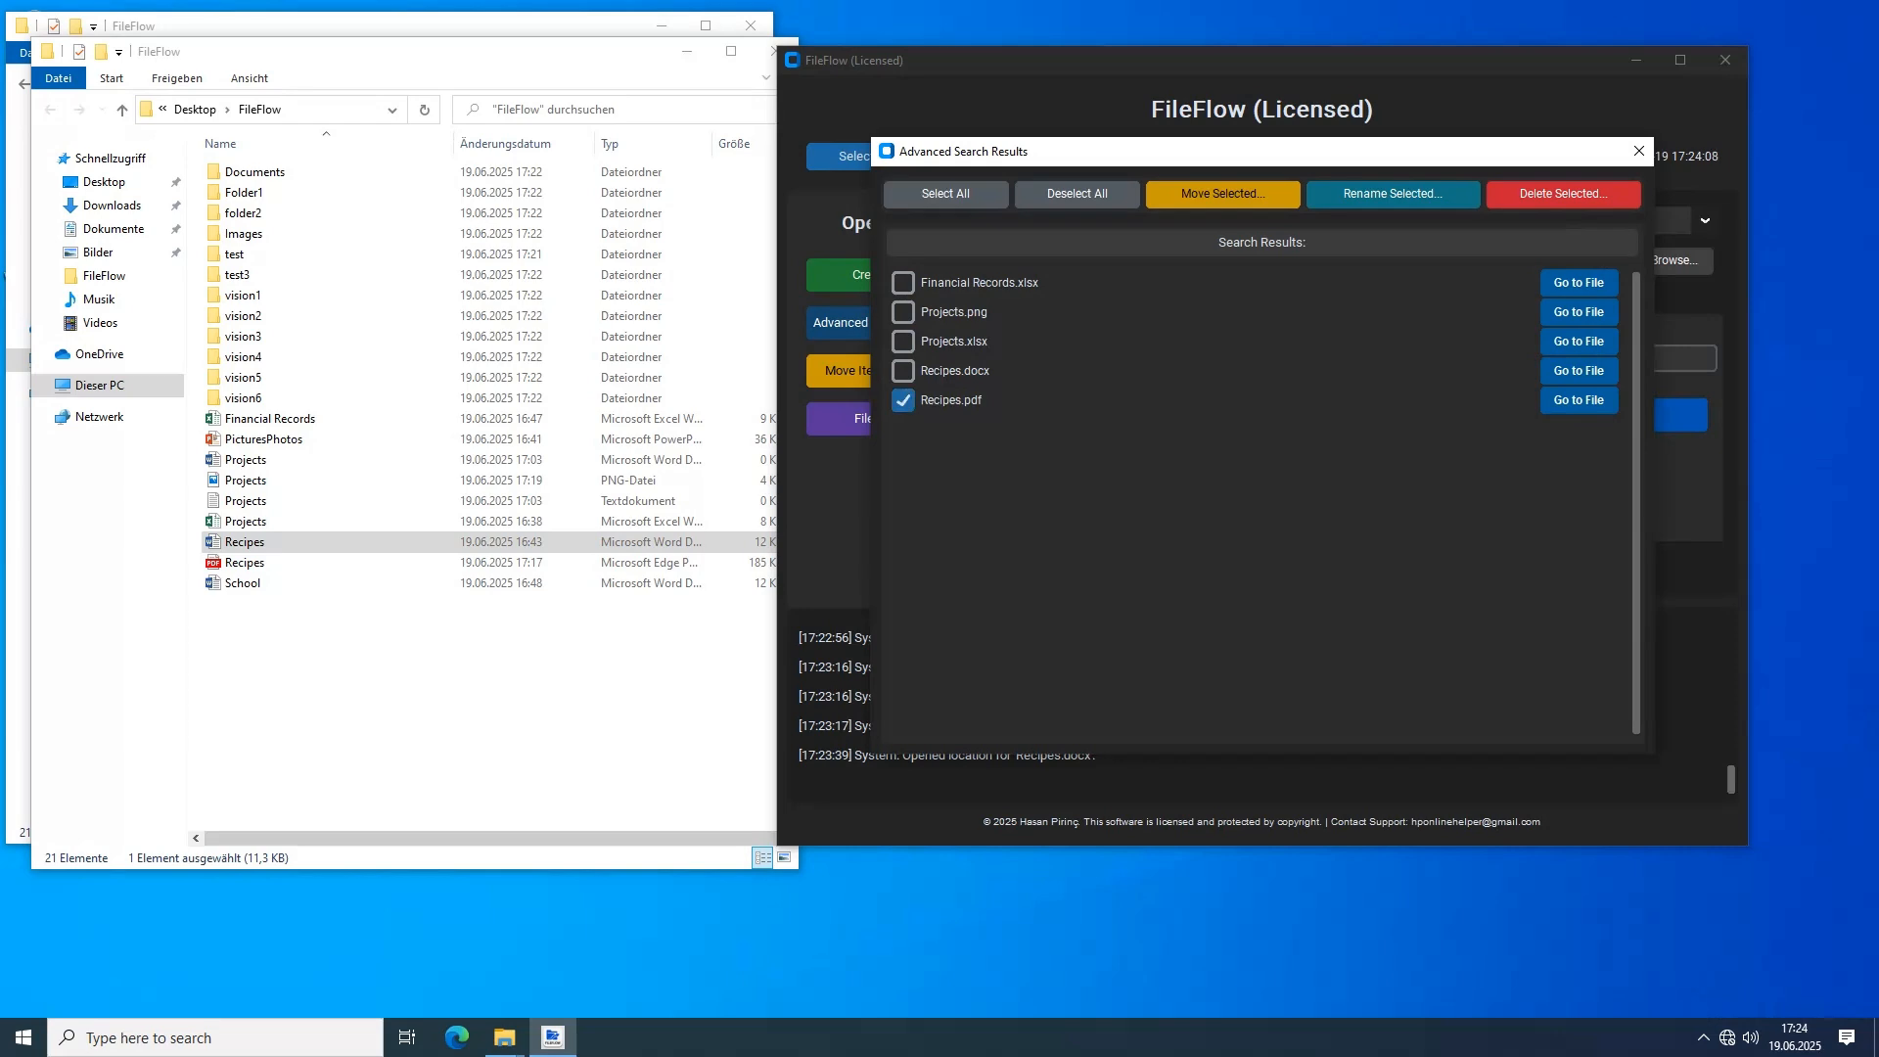
pyautogui.click(1222, 194)
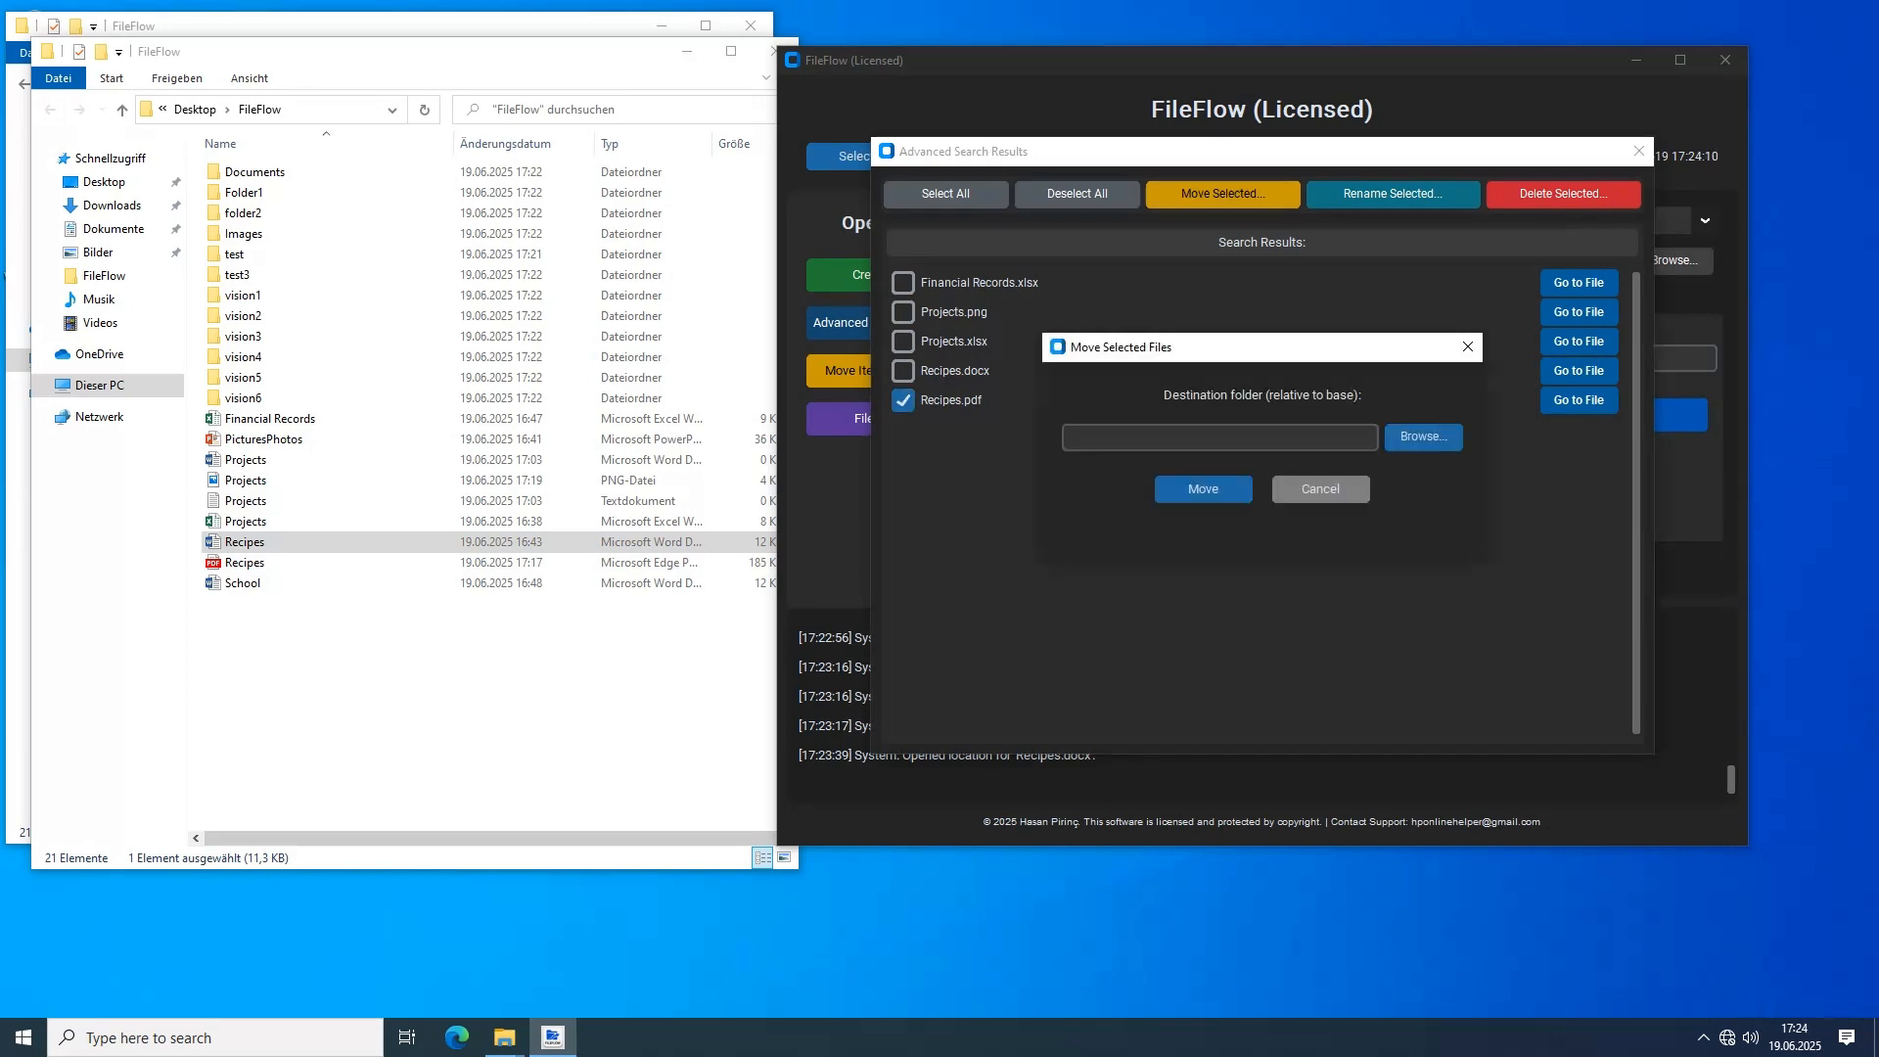
pyautogui.click(1422, 437)
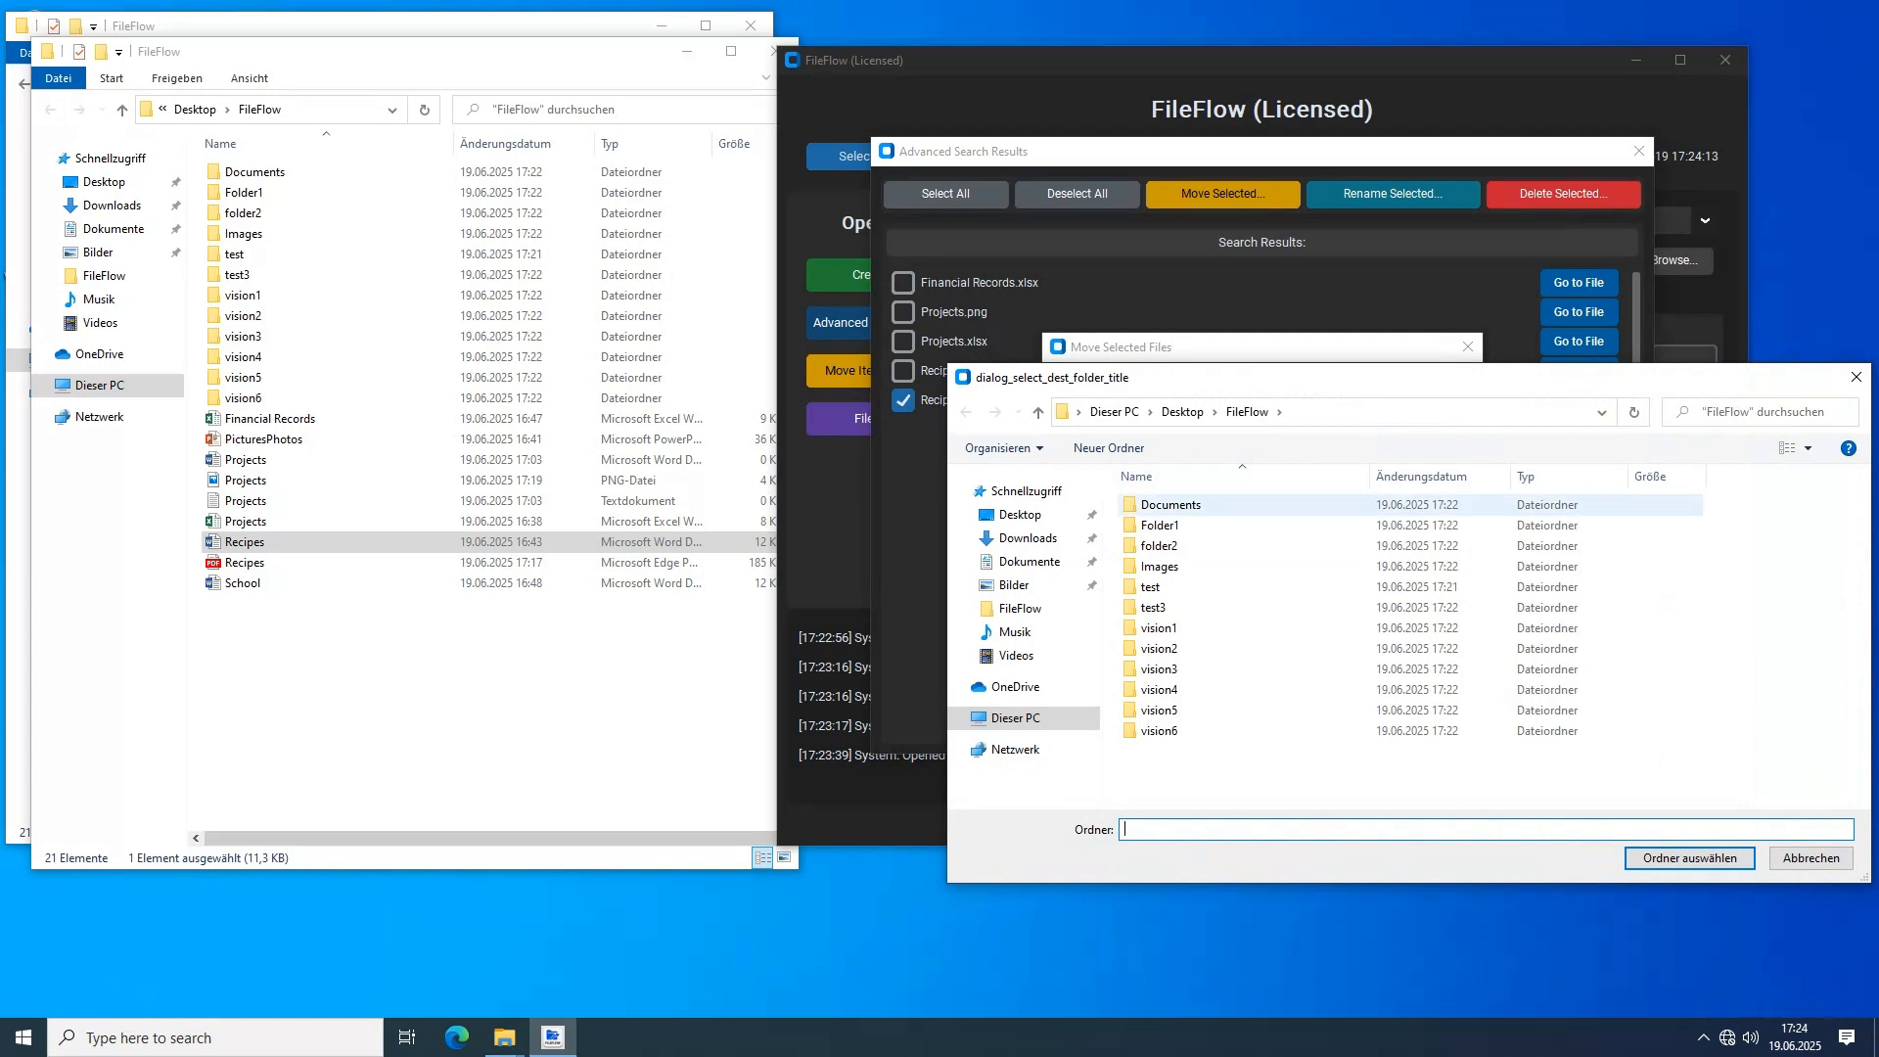
pyautogui.click(1272, 587)
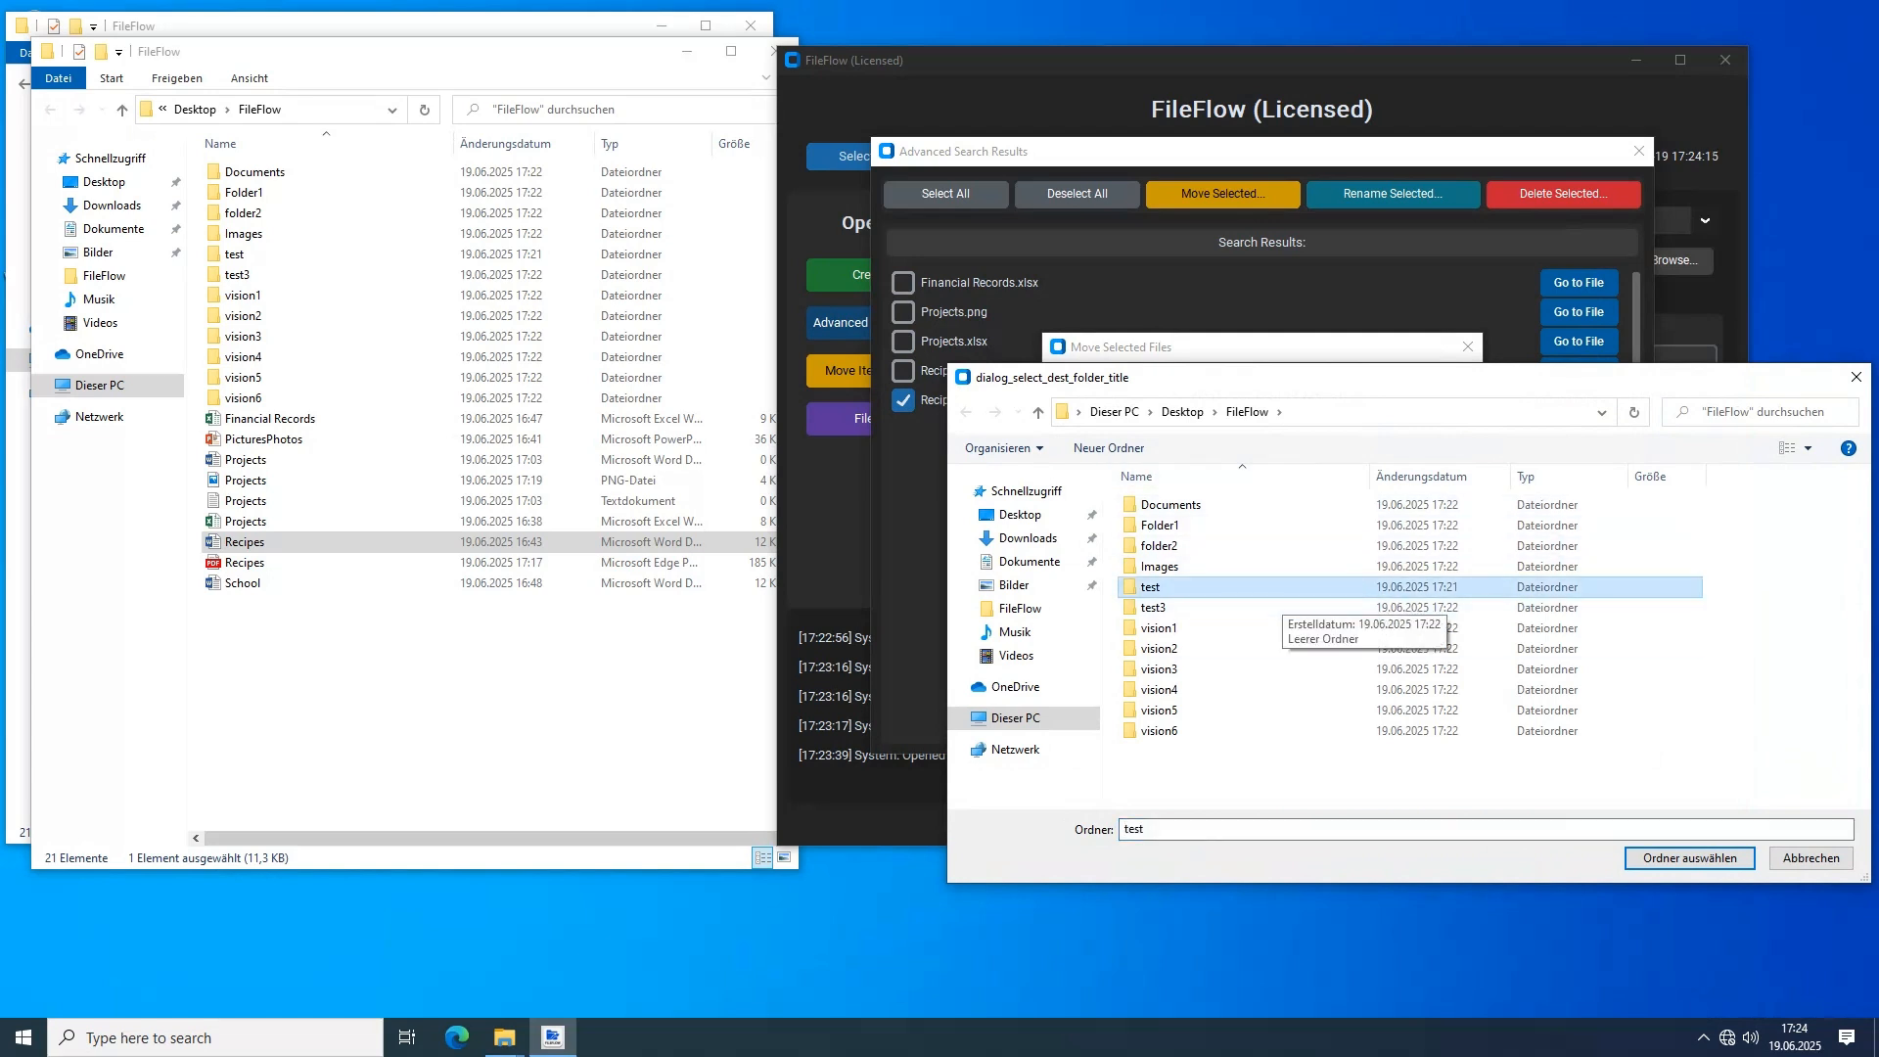
pyautogui.press('Return')
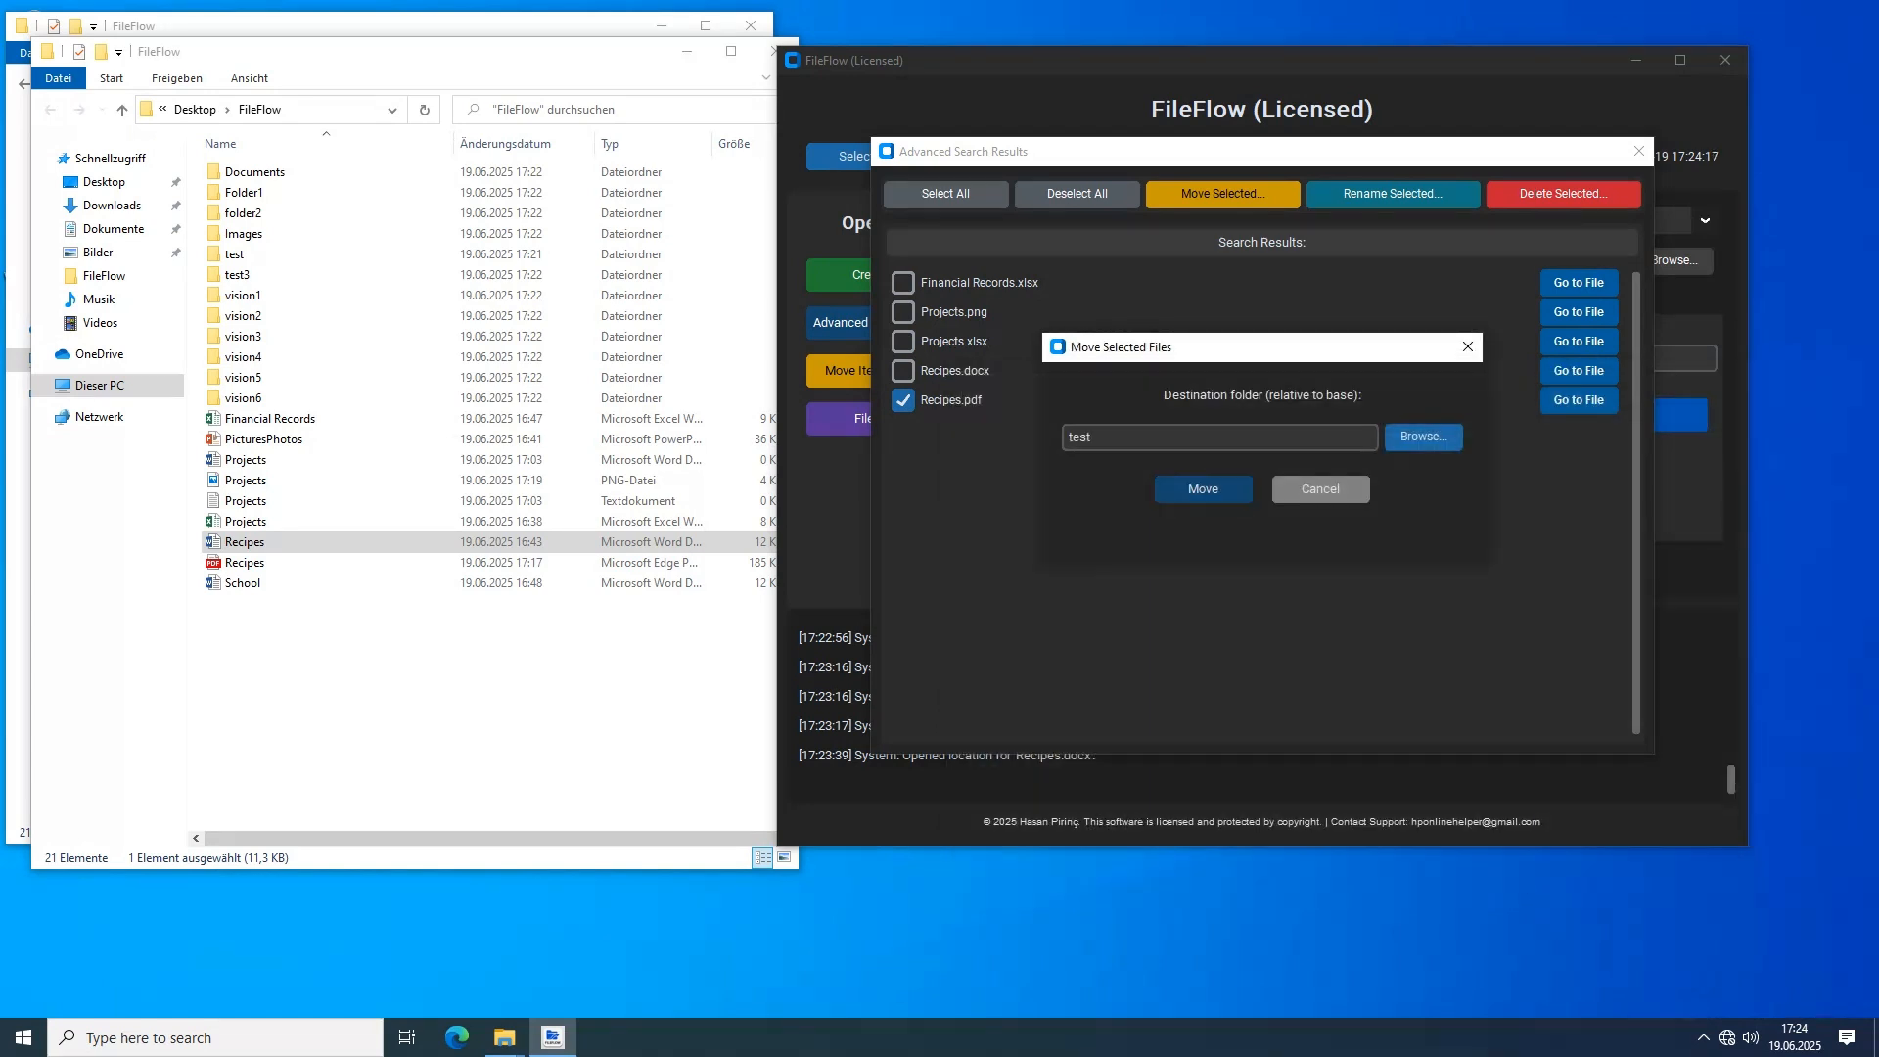
pyautogui.click(1203, 488)
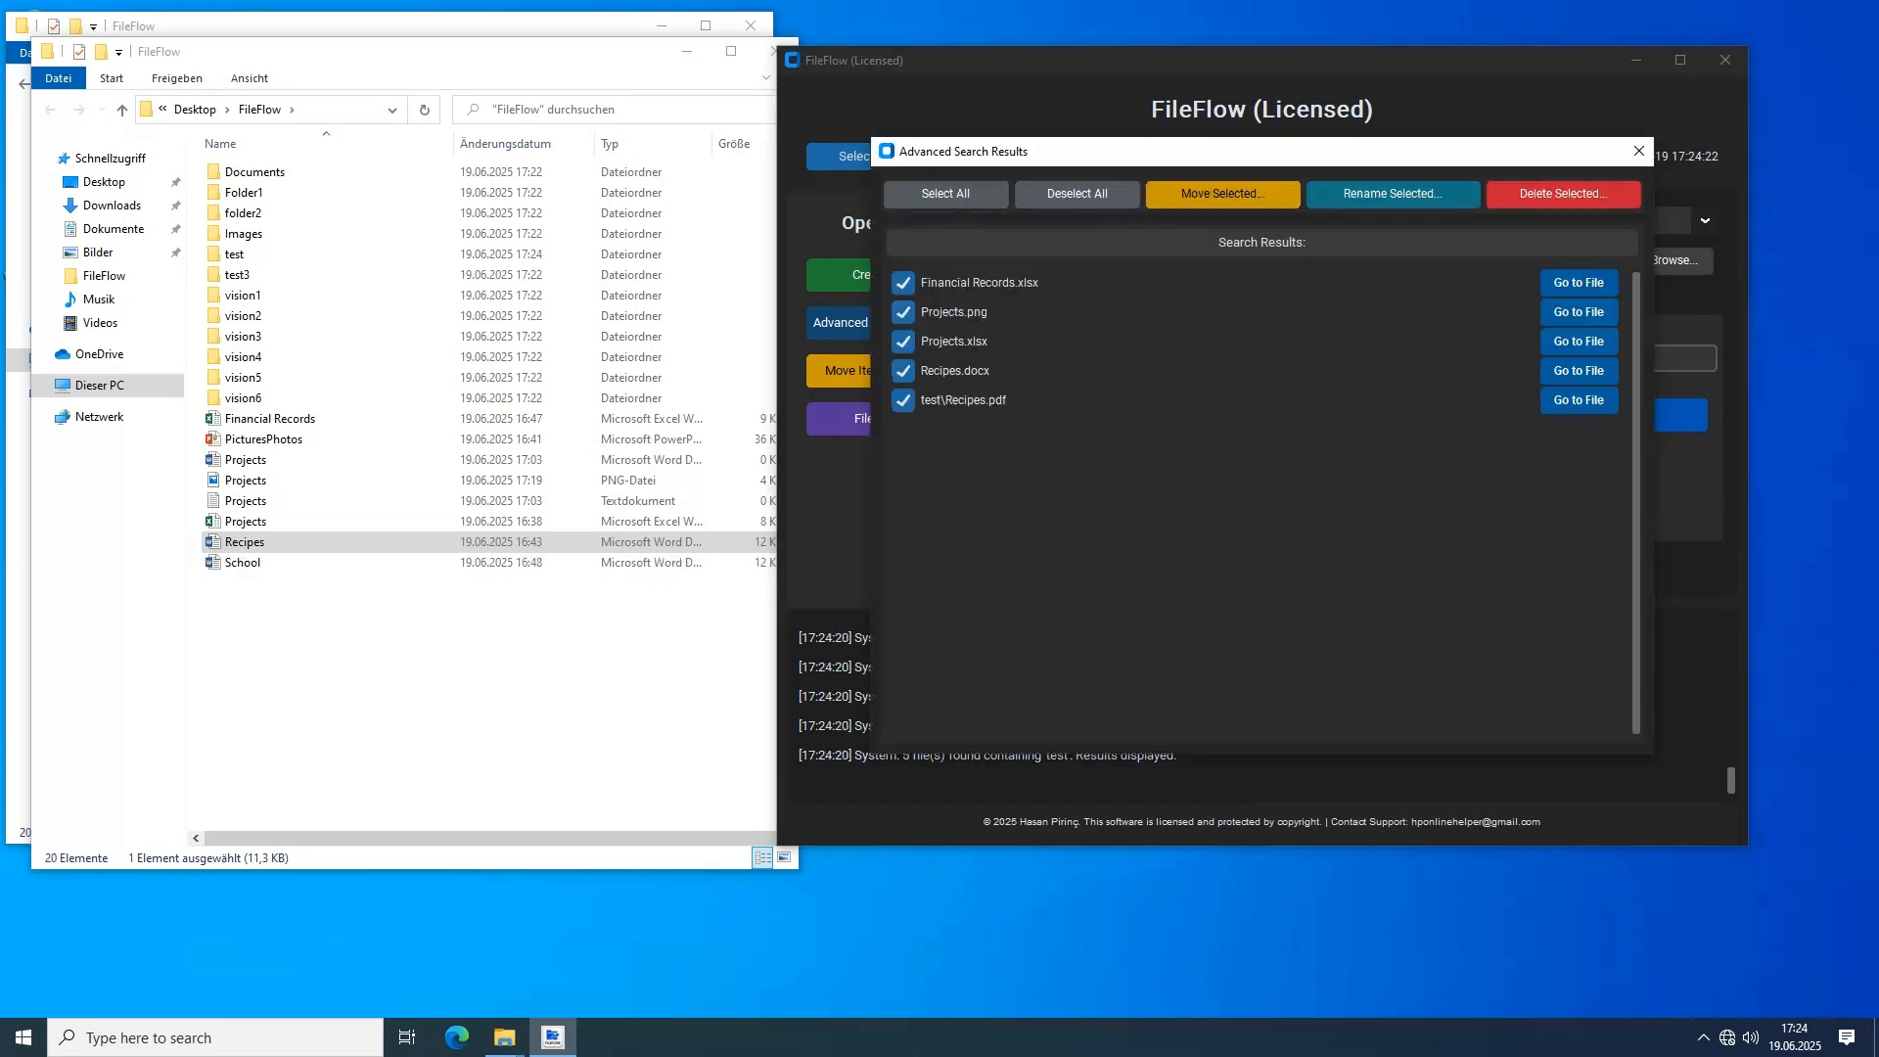
# Check the contents of the test folder in the file browser and return to the FileFlow folder
pyautogui.doubleClick(235, 254)
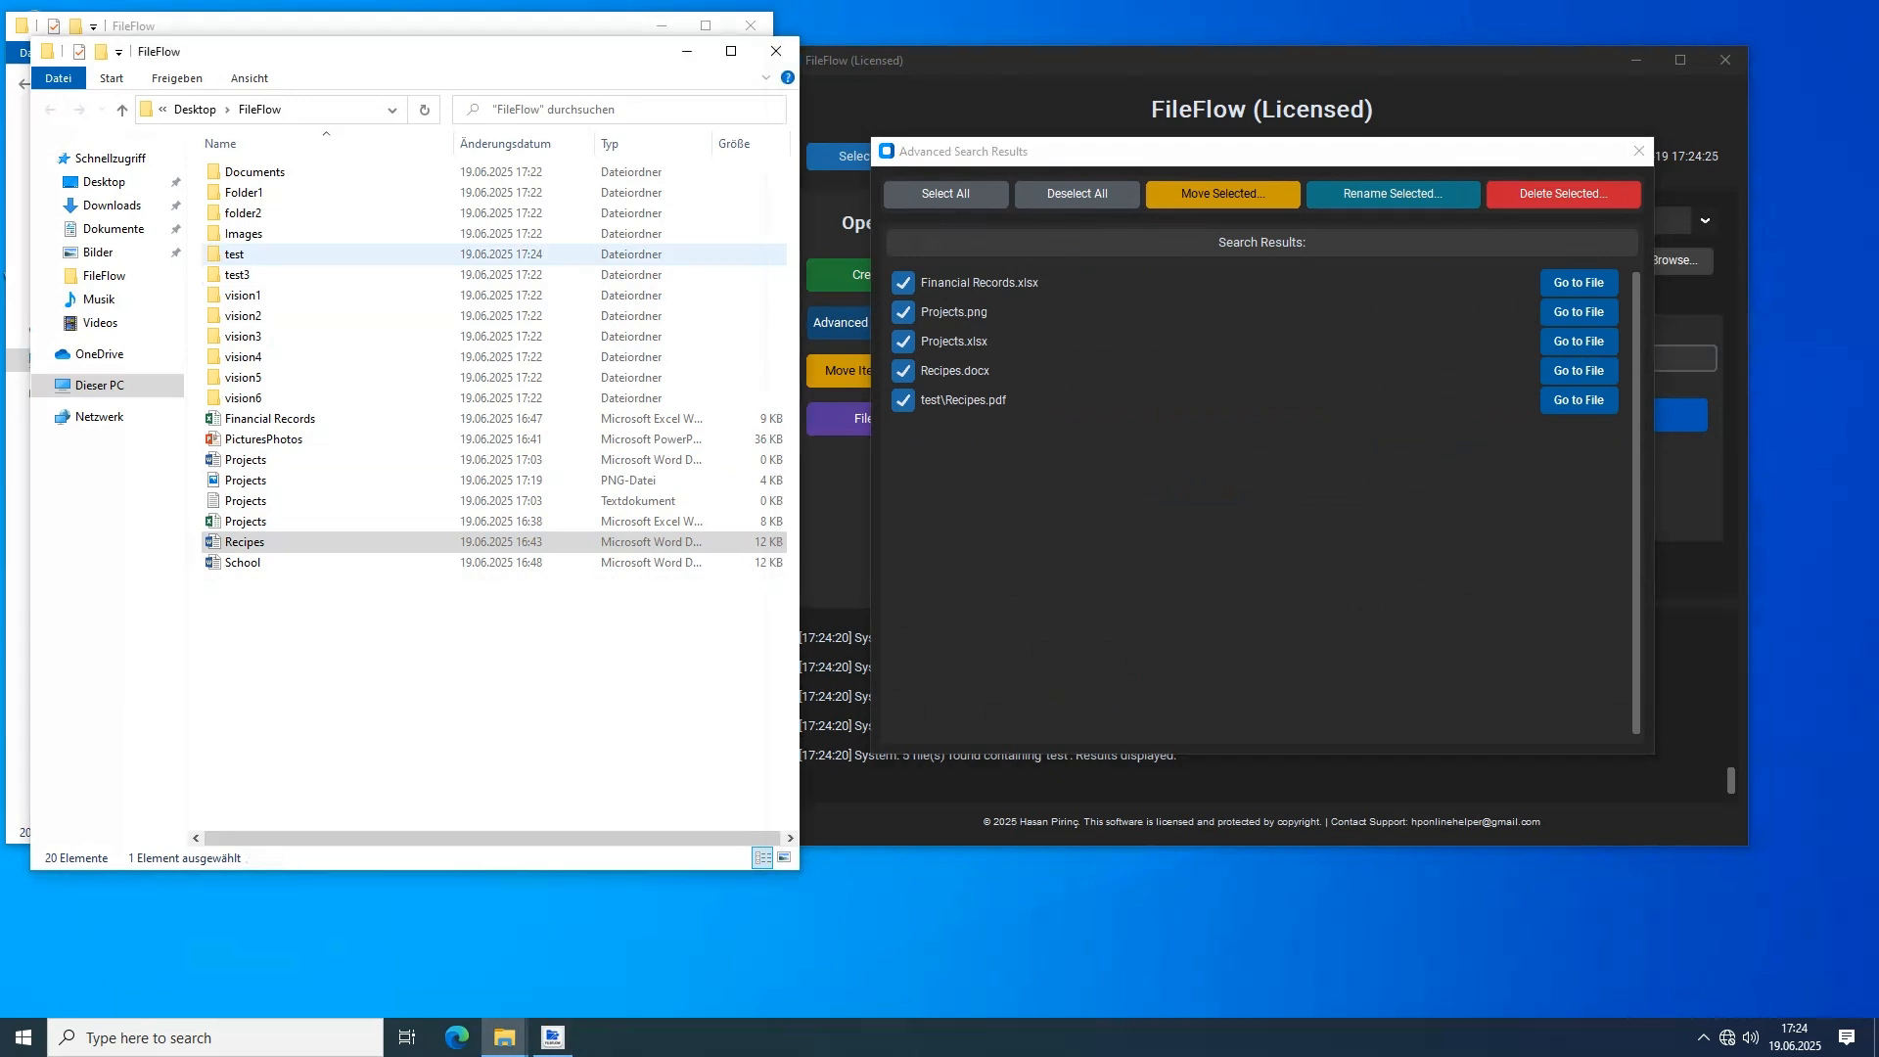
pyautogui.doubleClick(234, 255)
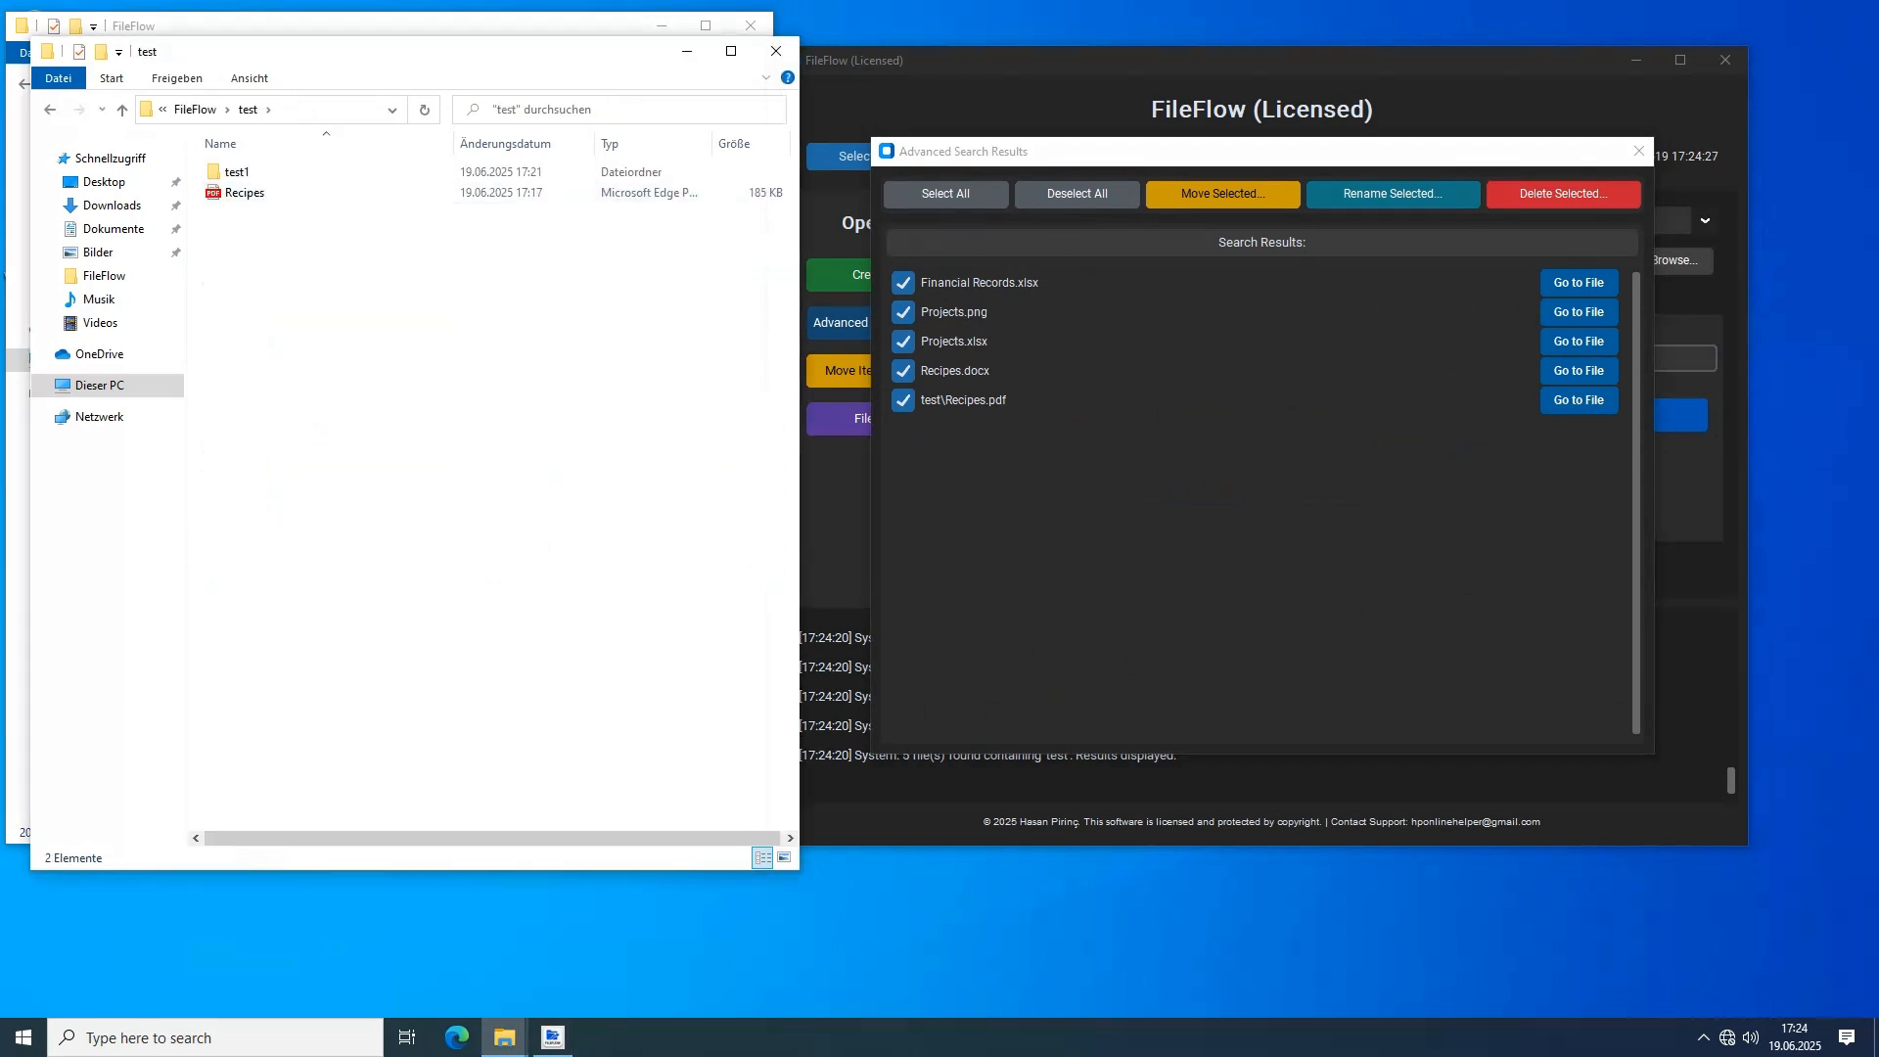
pyautogui.hotkey('alt', 'Left')
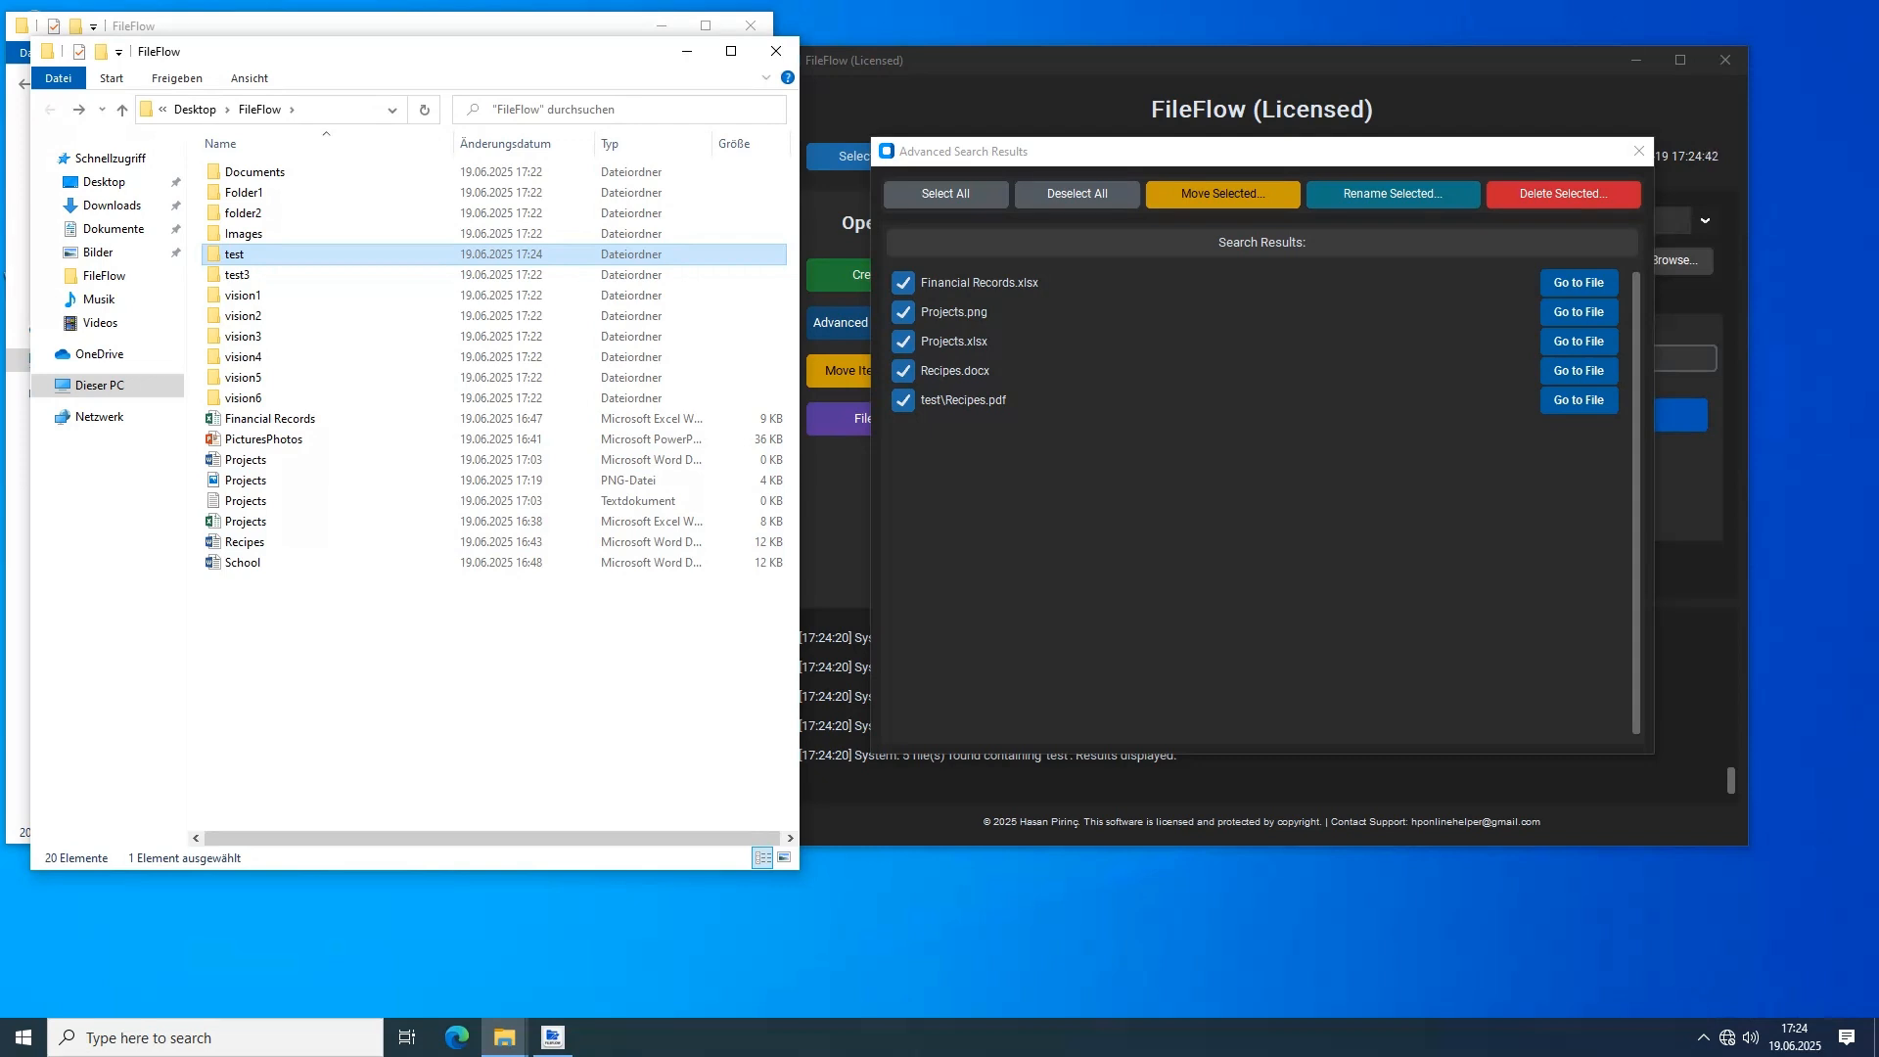
# Rename only Projects.png and Projects.xlsx with the base name Projects, numbering from 1, and check them in the file browser
pyautogui.click(1076, 194)
pyautogui.click(903, 312)
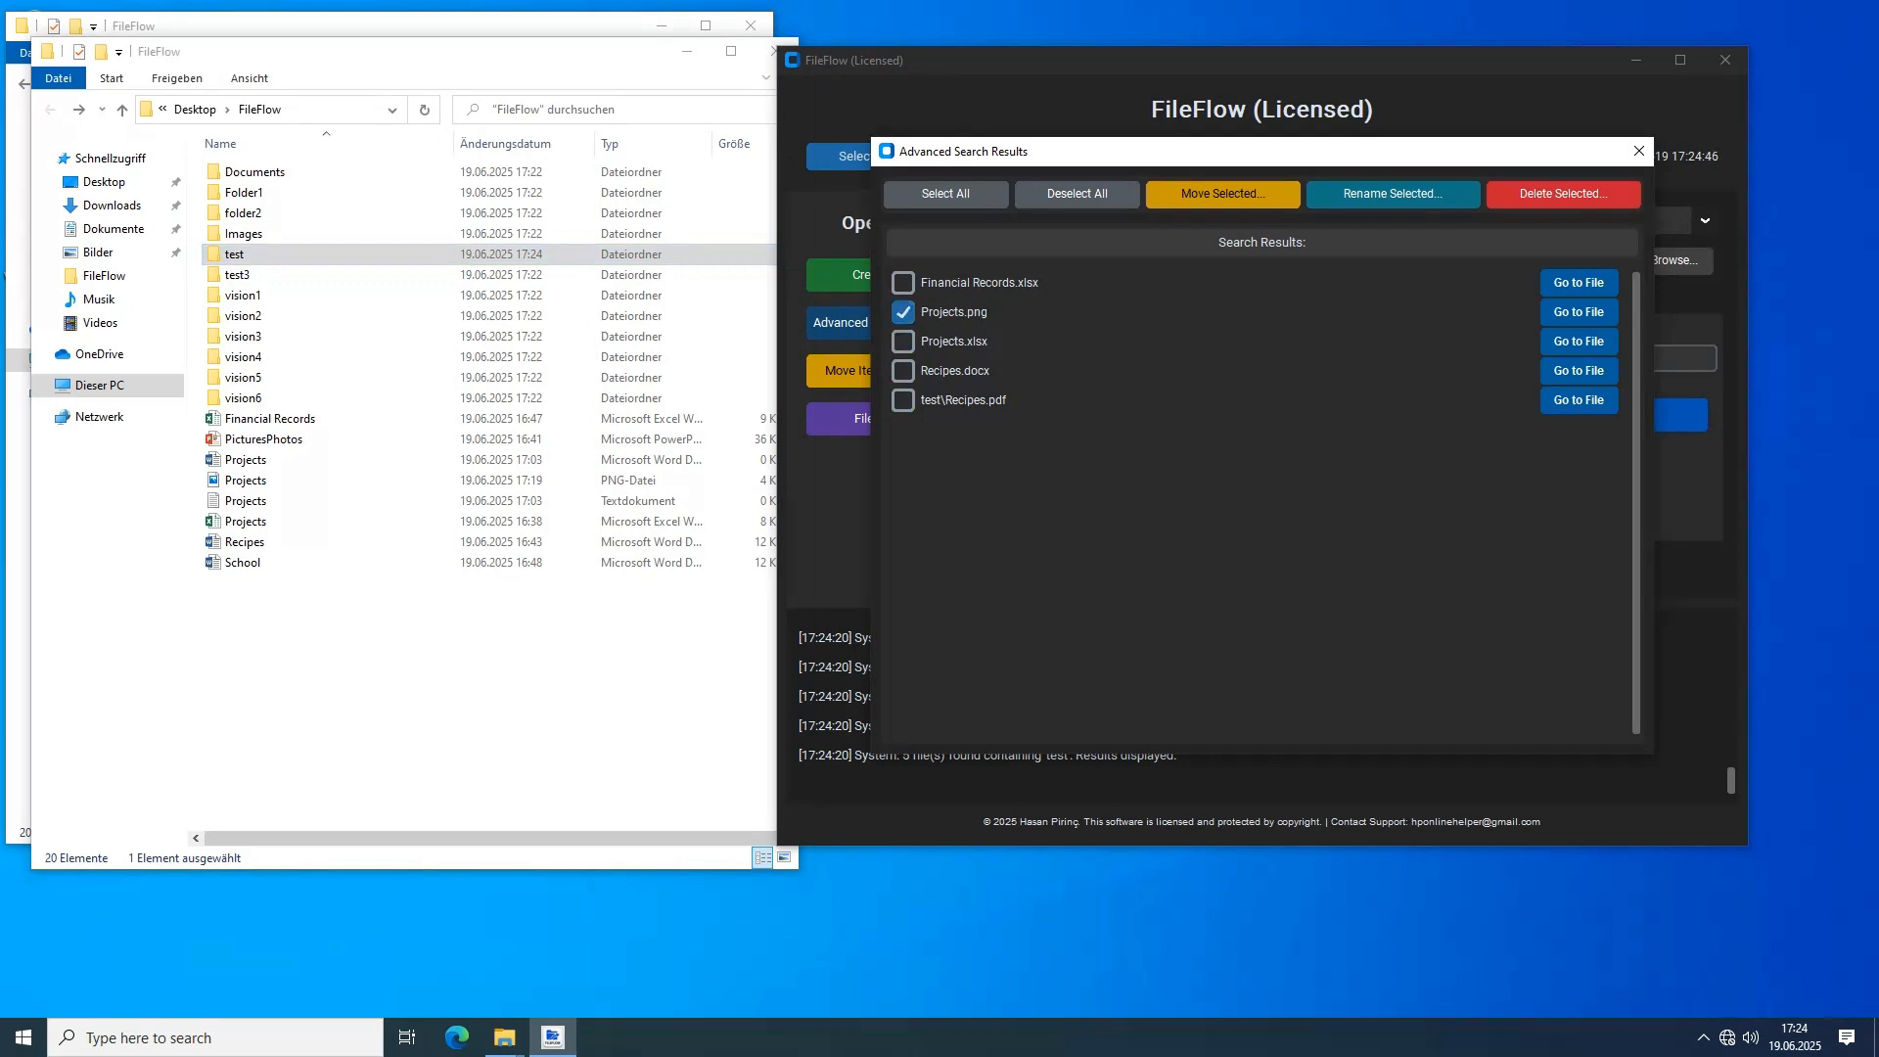
pyautogui.click(903, 342)
pyautogui.click(1392, 194)
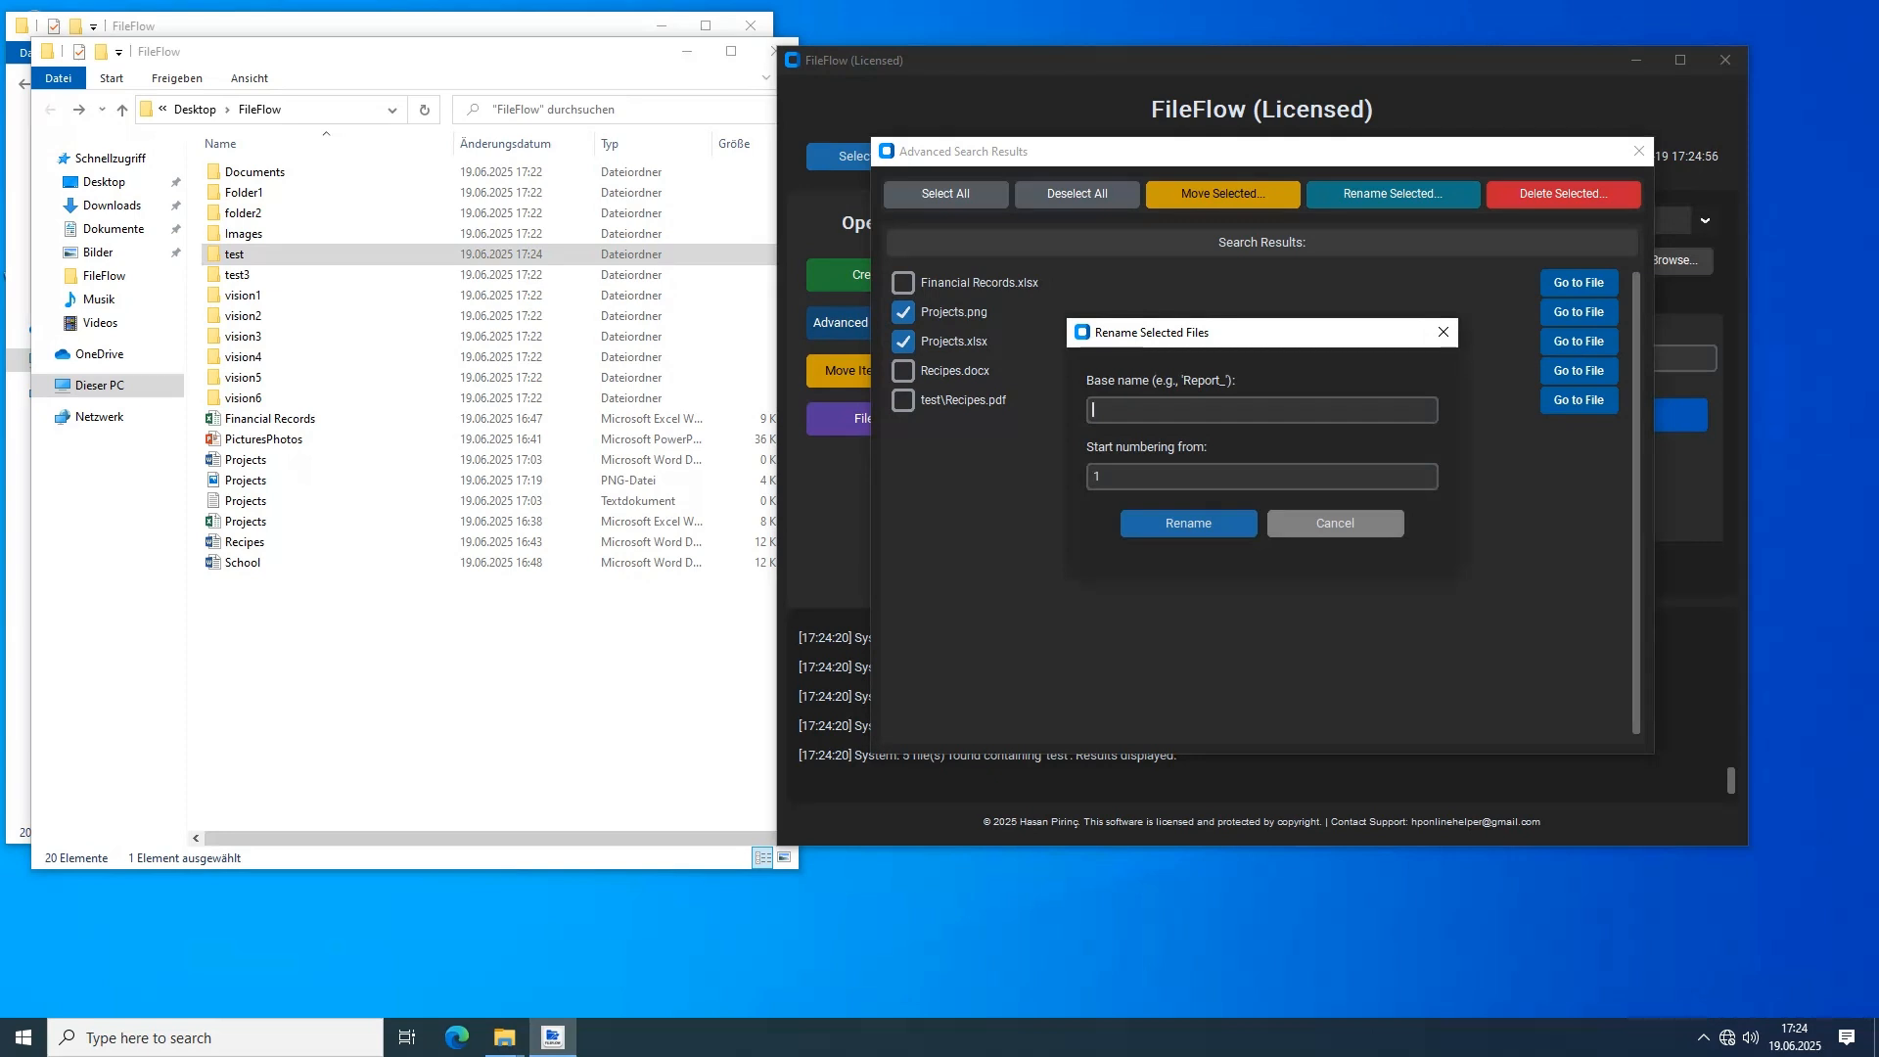
pyautogui.write('Projects')
pyautogui.click(1099, 476)
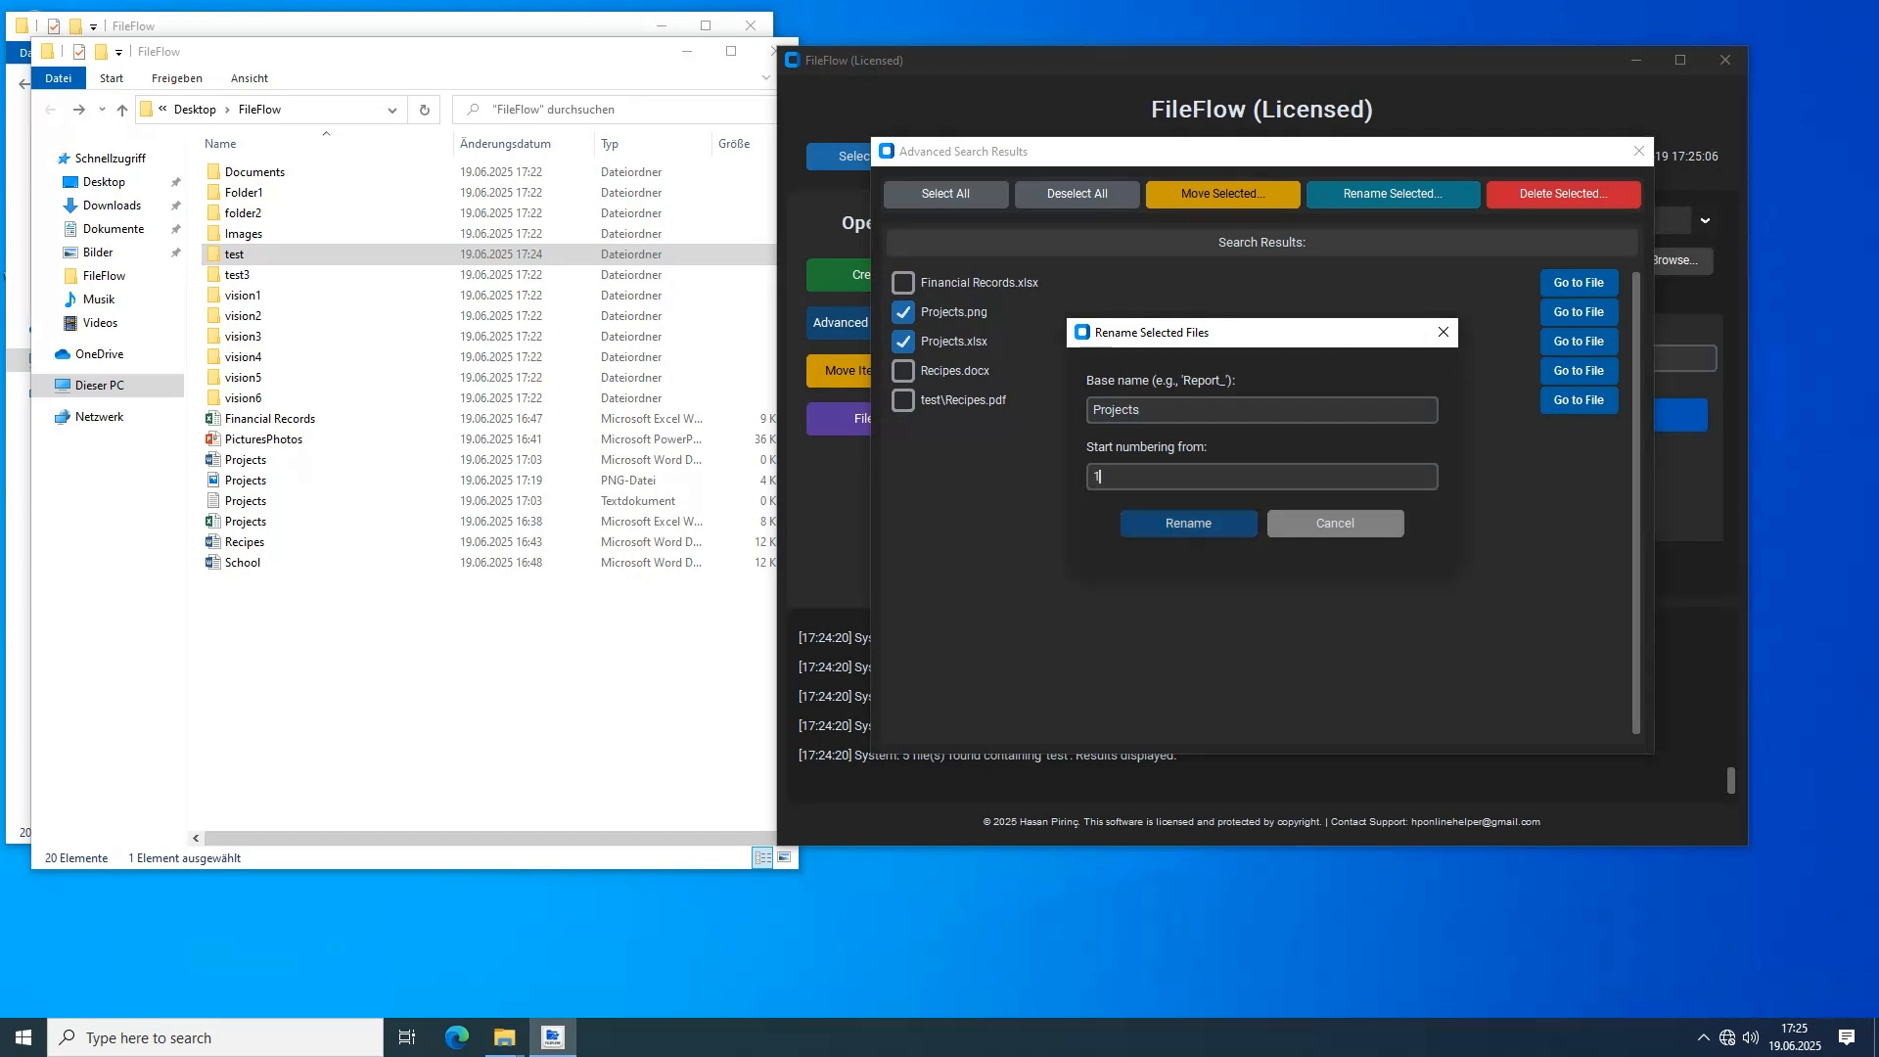
pyautogui.press('Return')
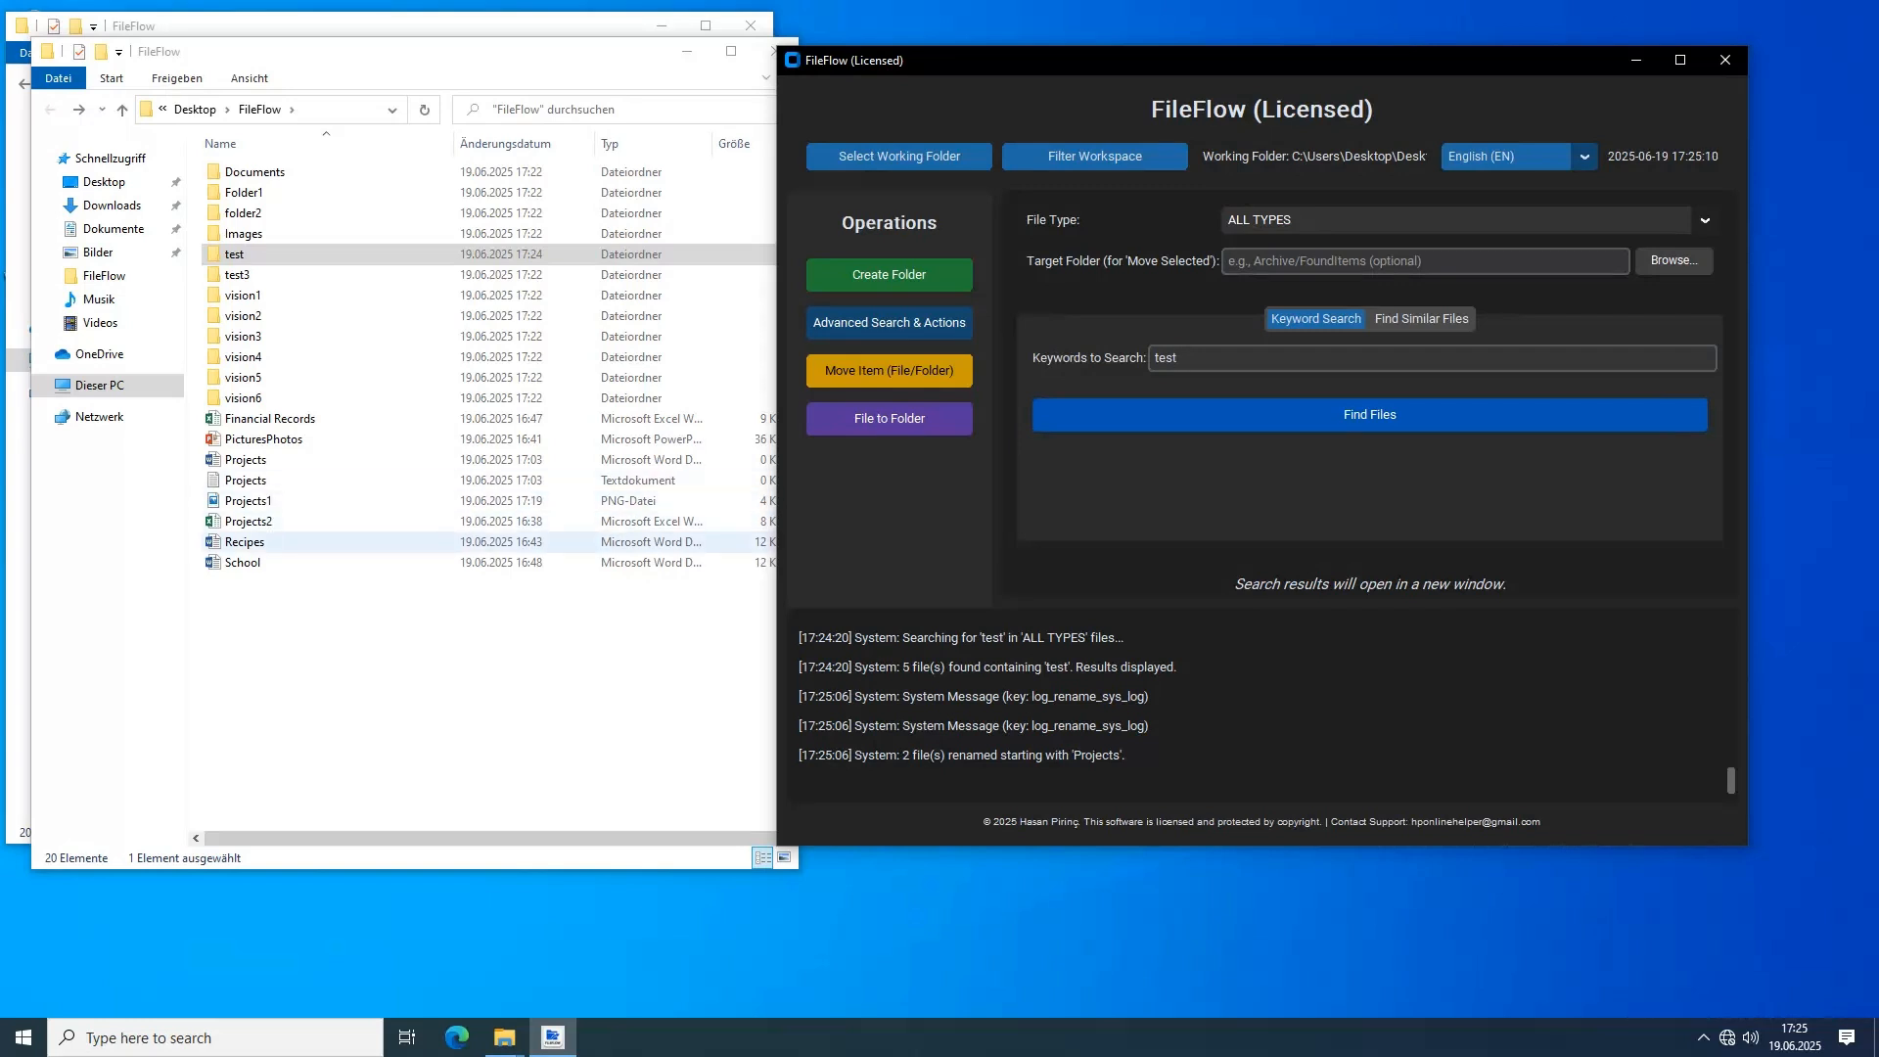
pyautogui.click(249, 521)
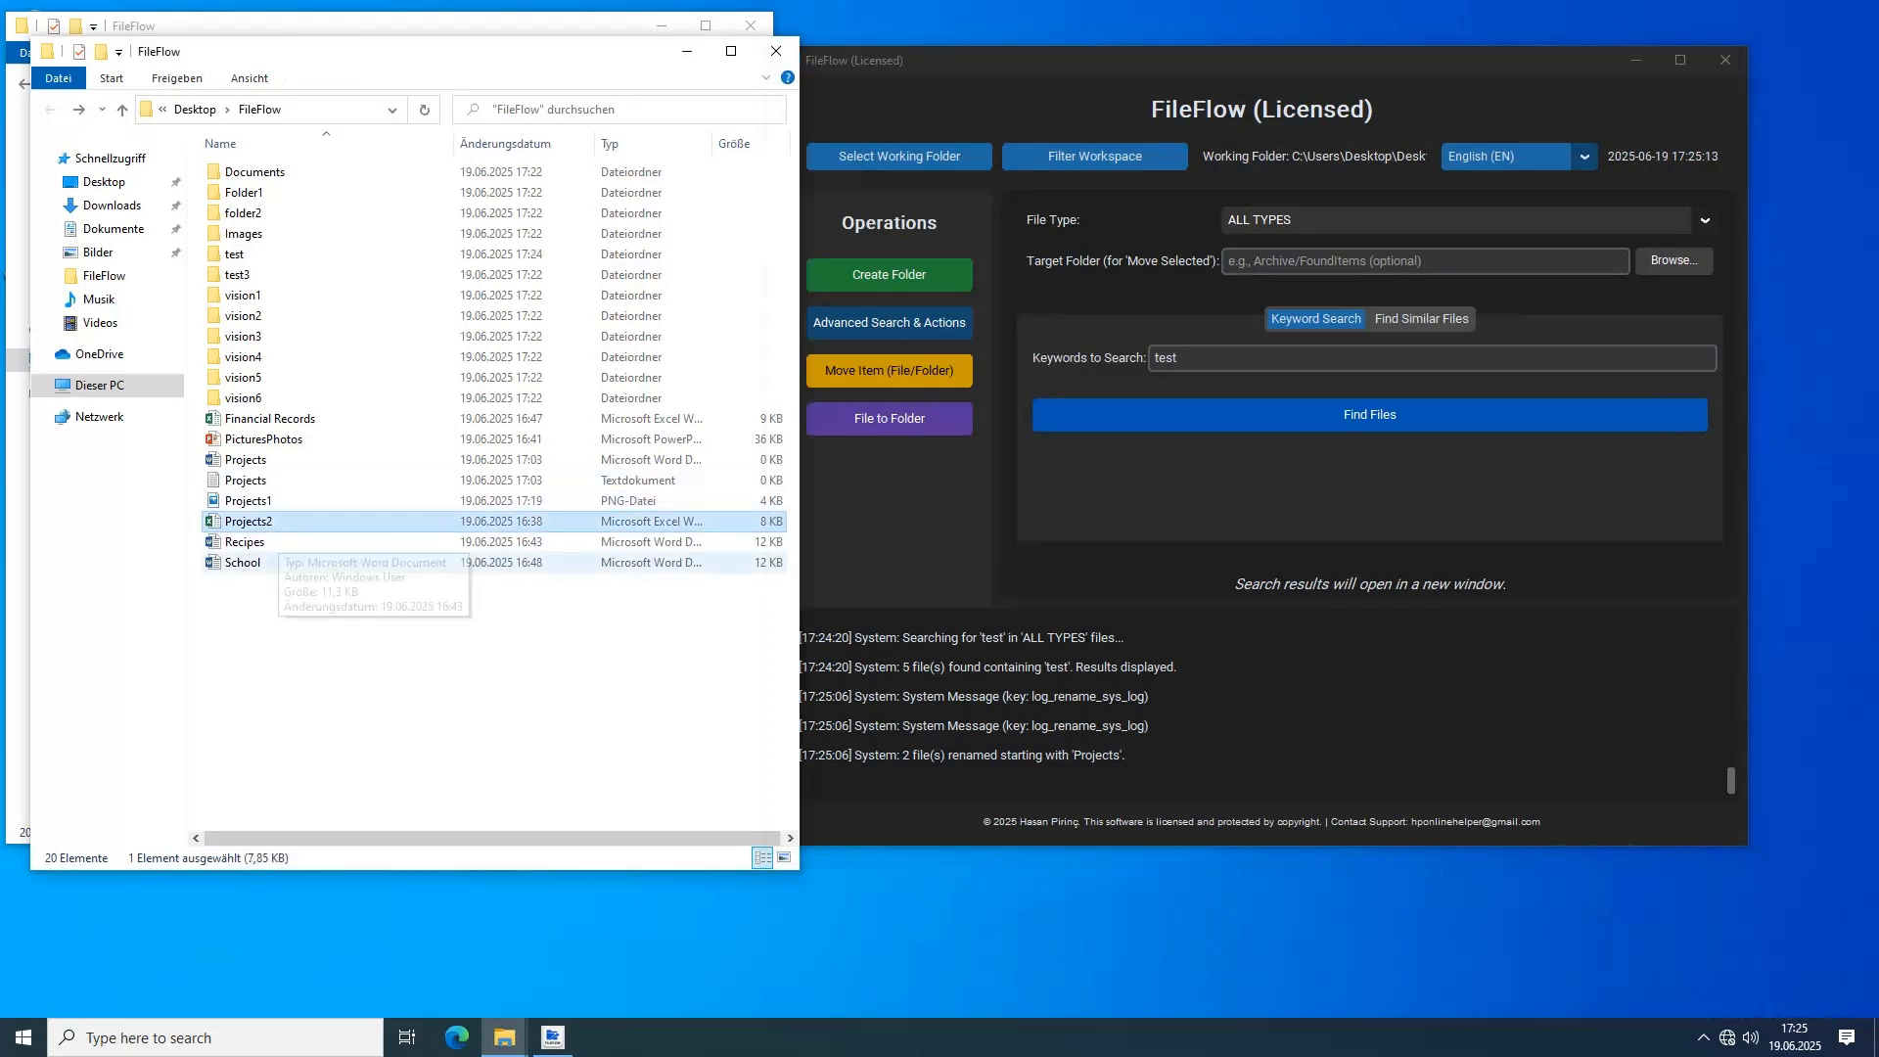
pyautogui.click(441, 646)
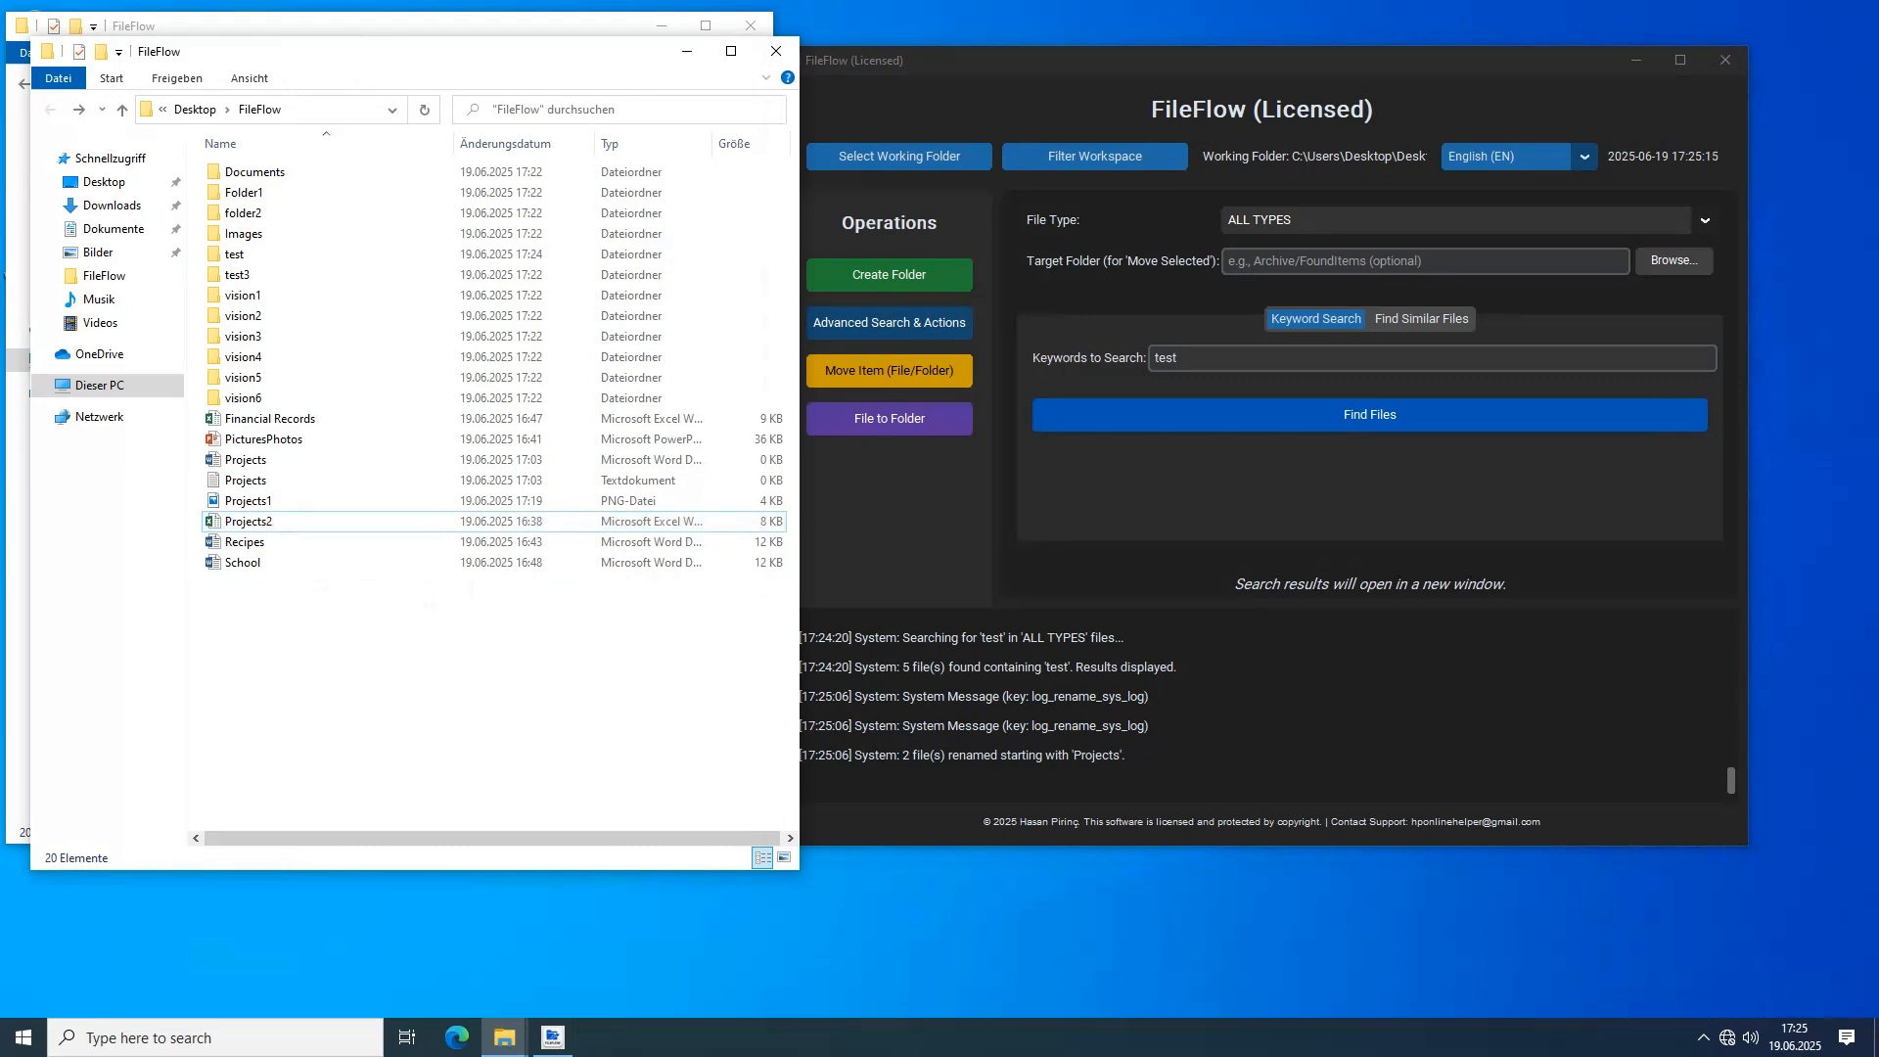
# Try to find files similar to Projects.txt with a similarity threshold of 10%
pyautogui.click(1421, 318)
pyautogui.click(1668, 357)
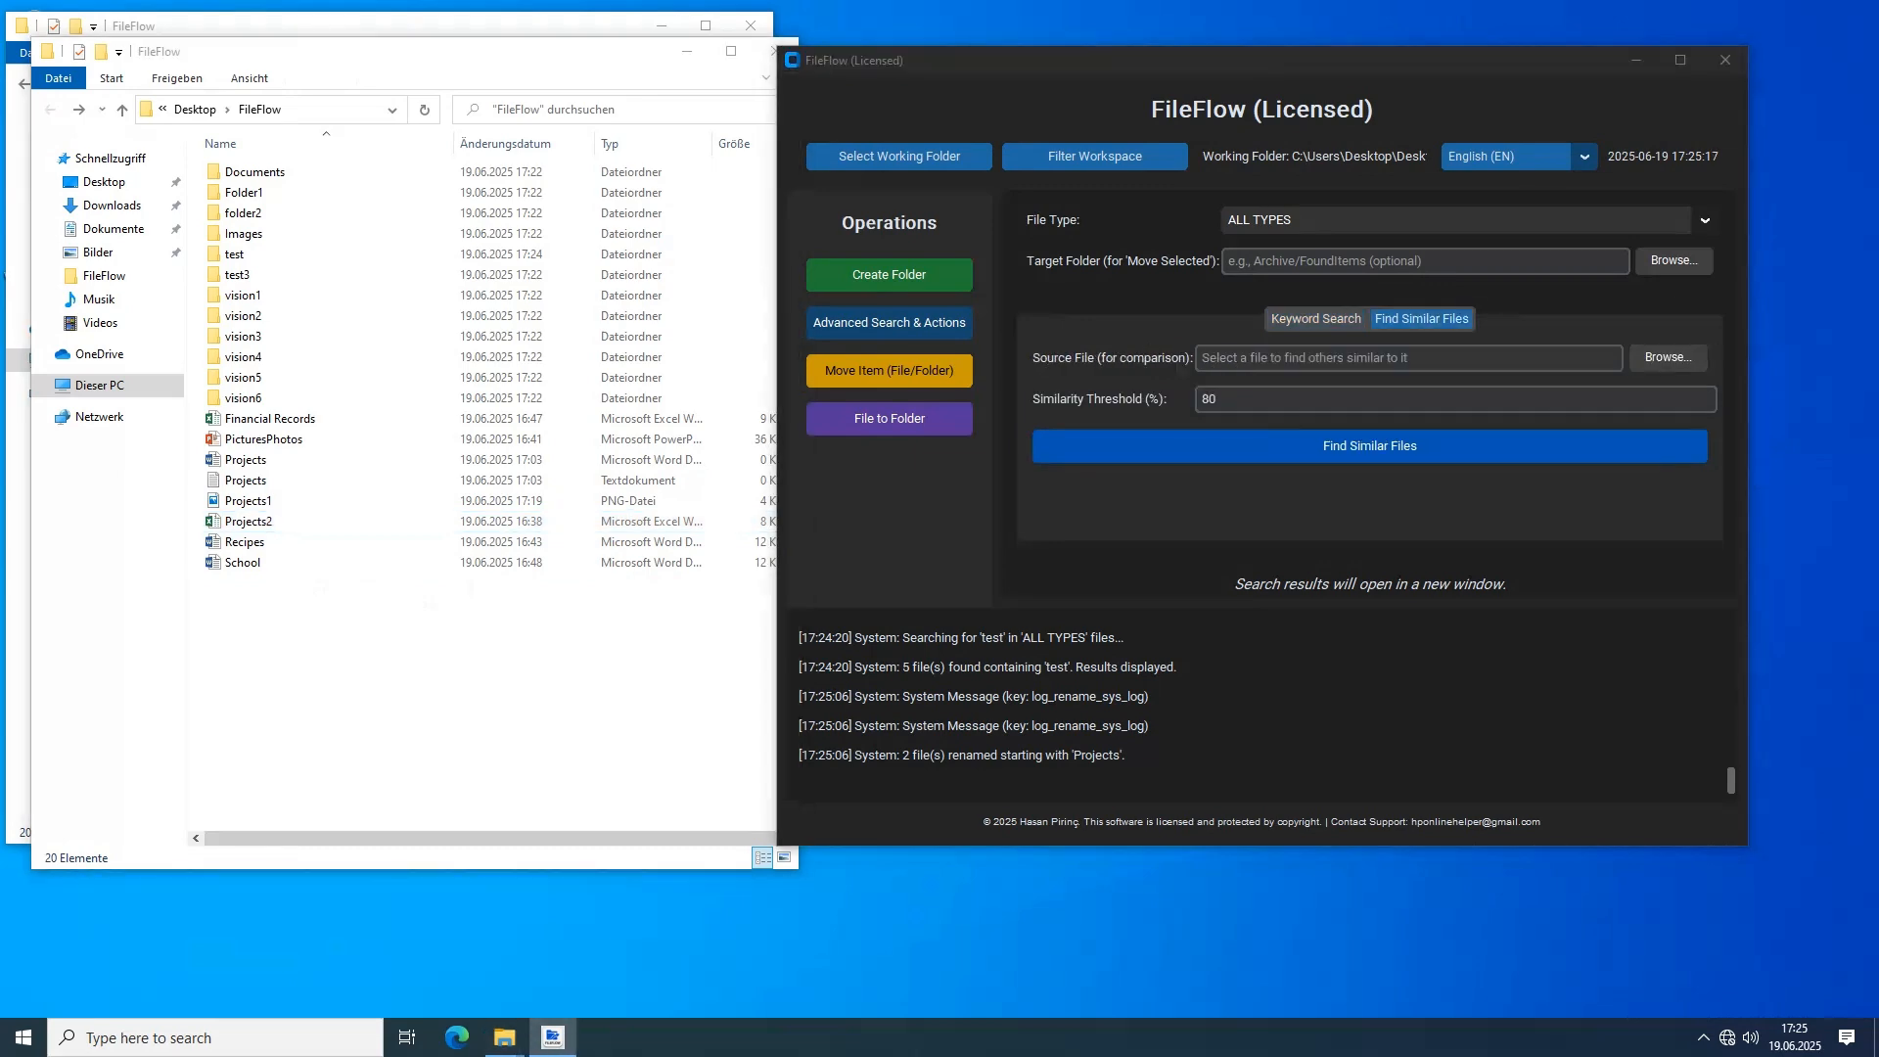
pyautogui.scroll(-1, 1076, 448)
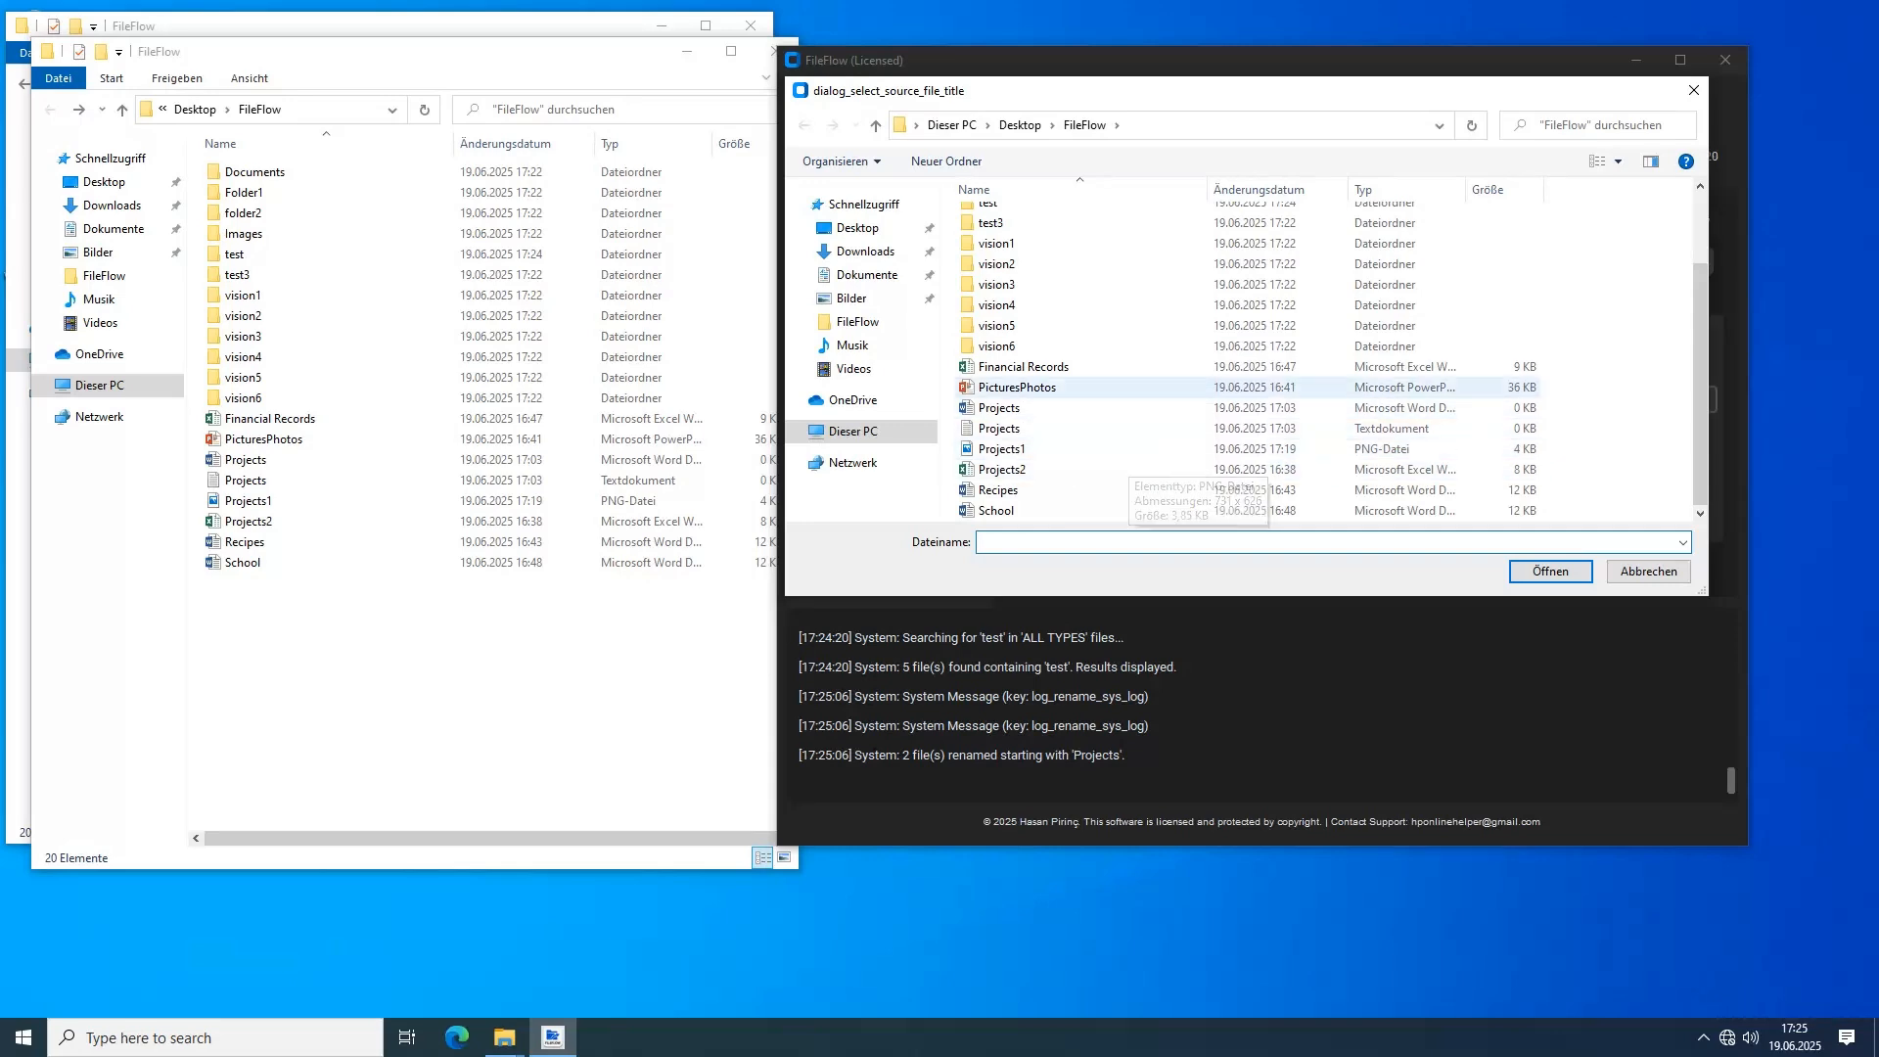
pyautogui.click(1106, 428)
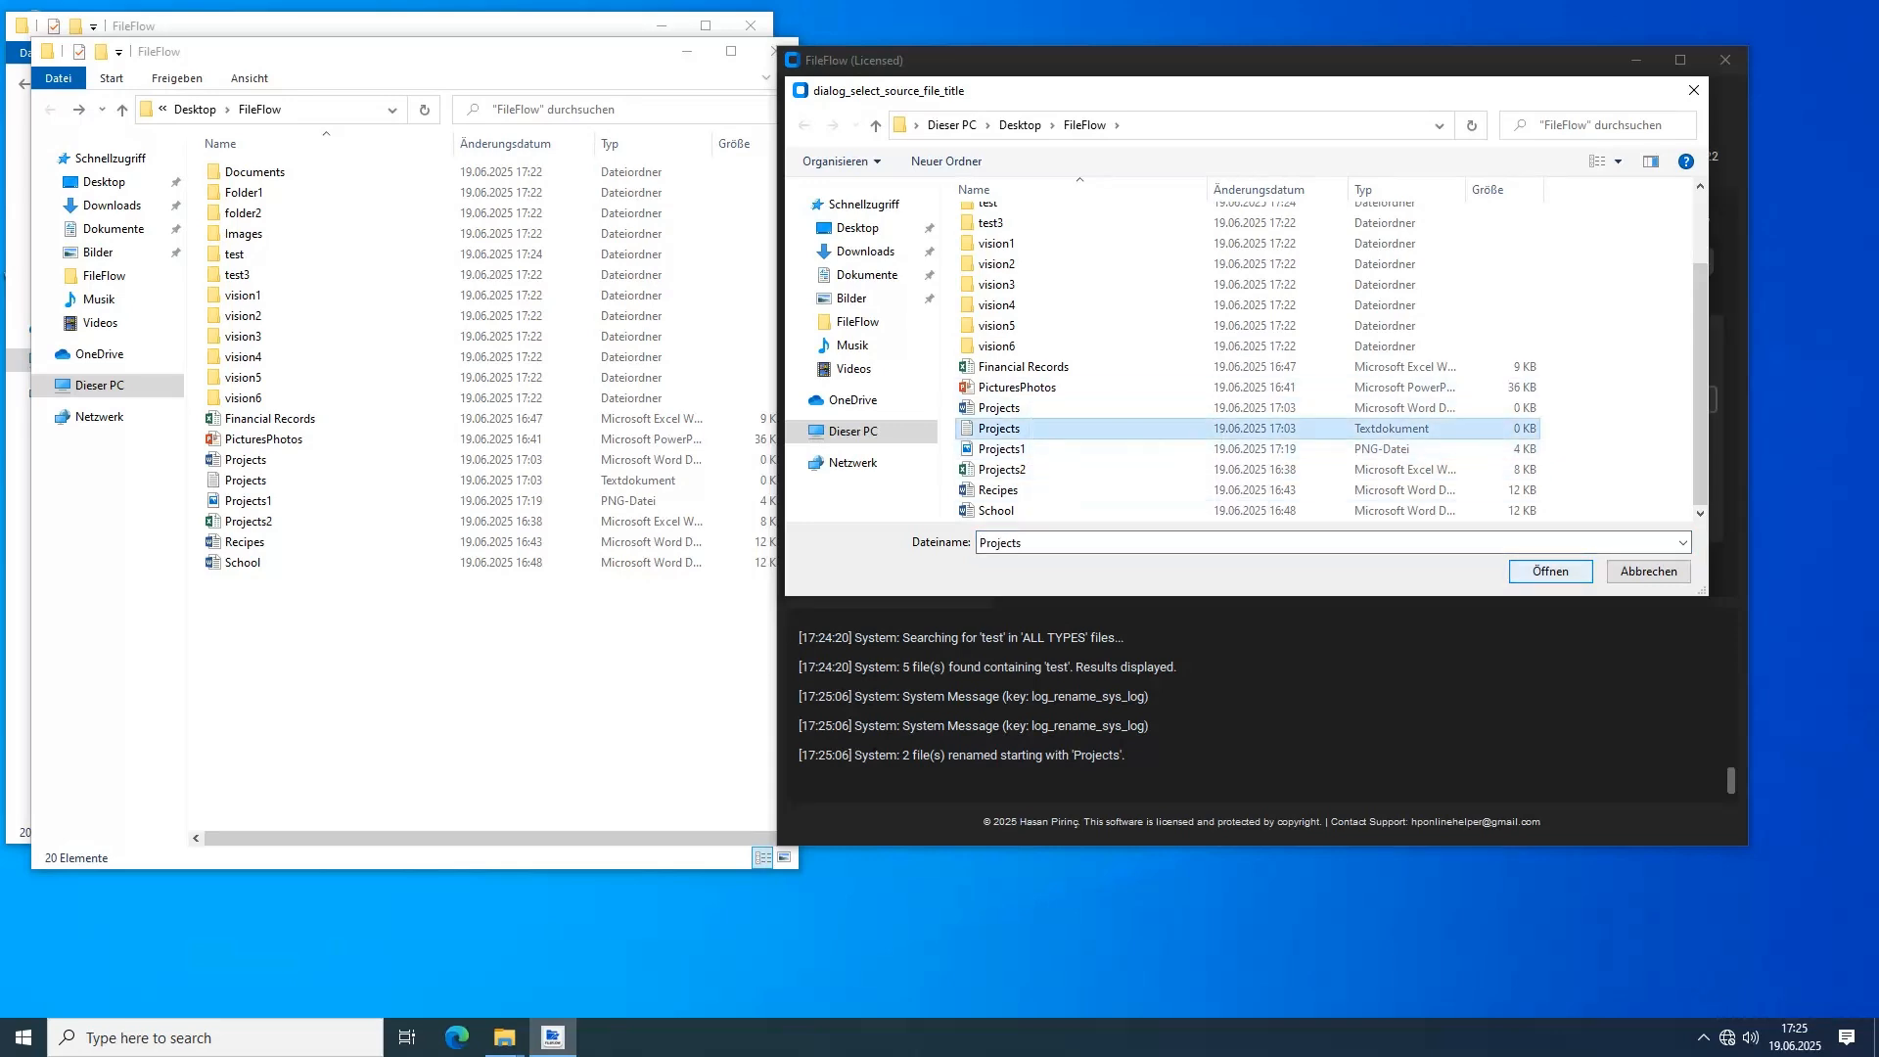
pyautogui.press('Return')
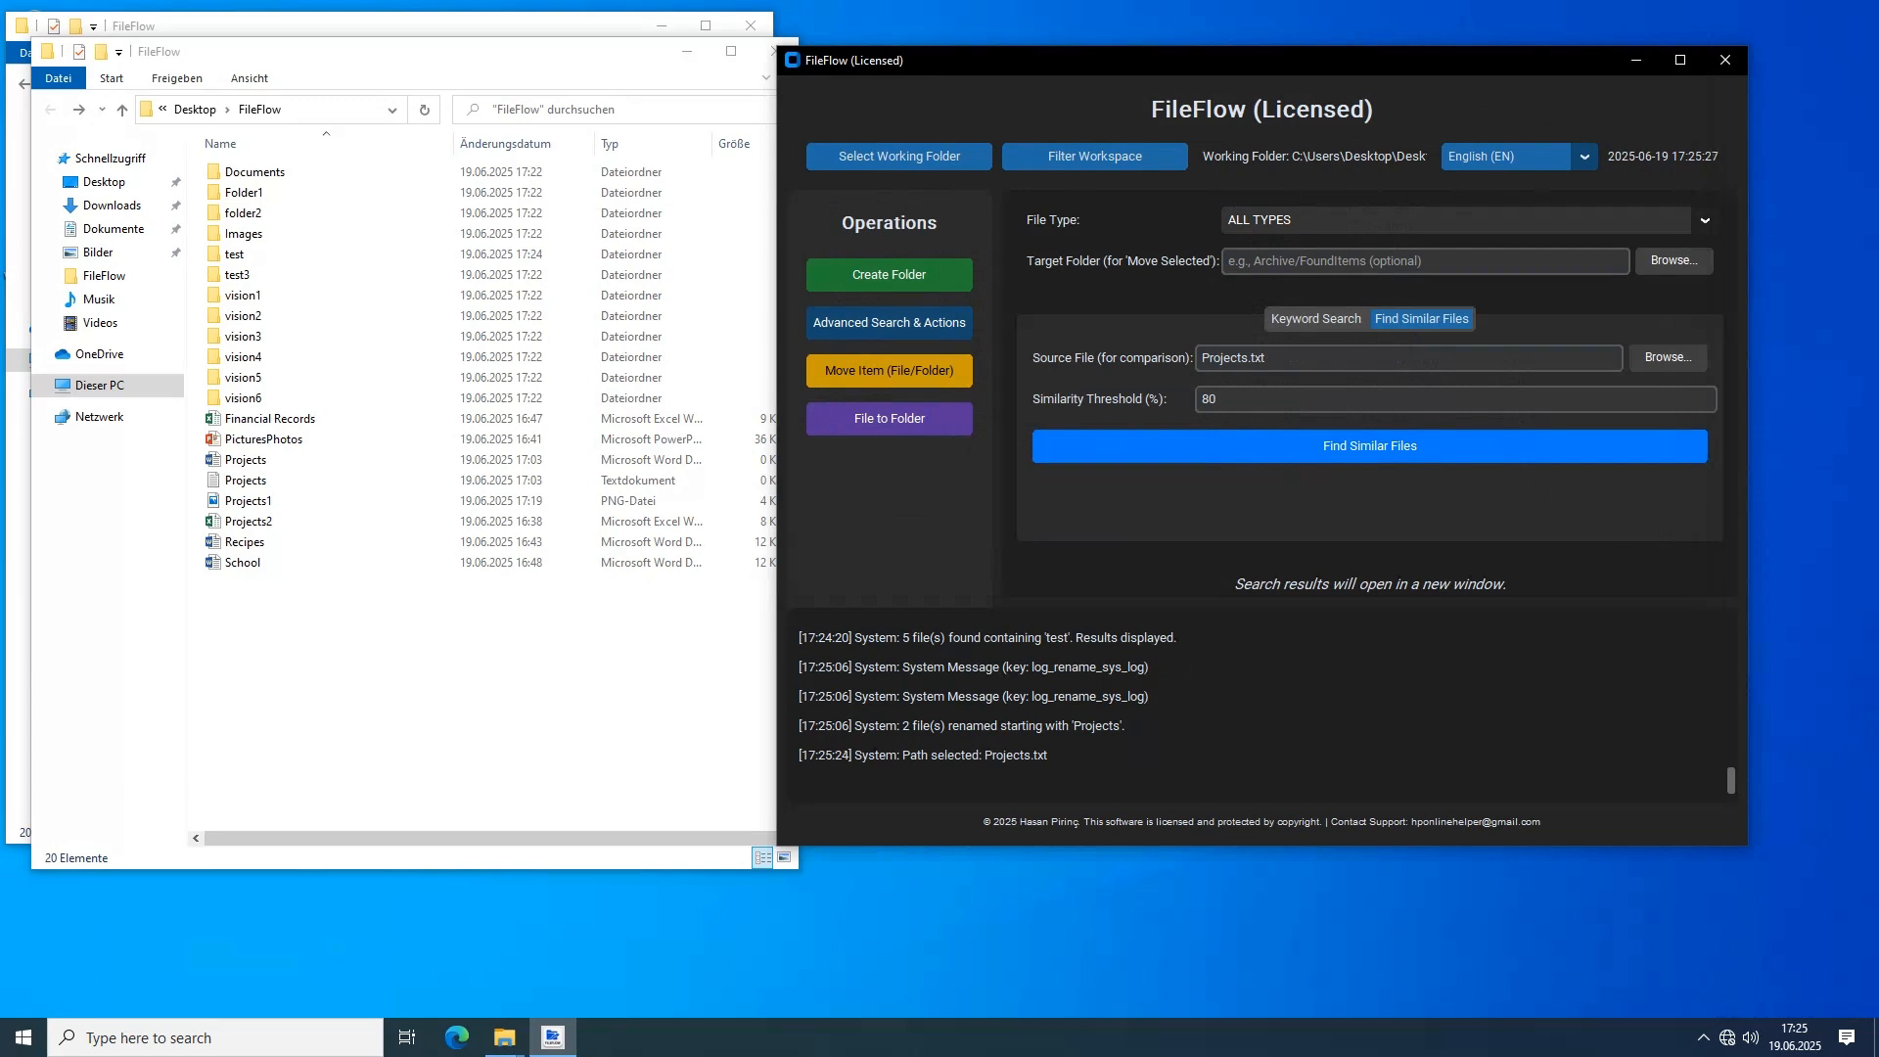
pyautogui.hotkey('ctrl', 'a')
pyautogui.write('10')
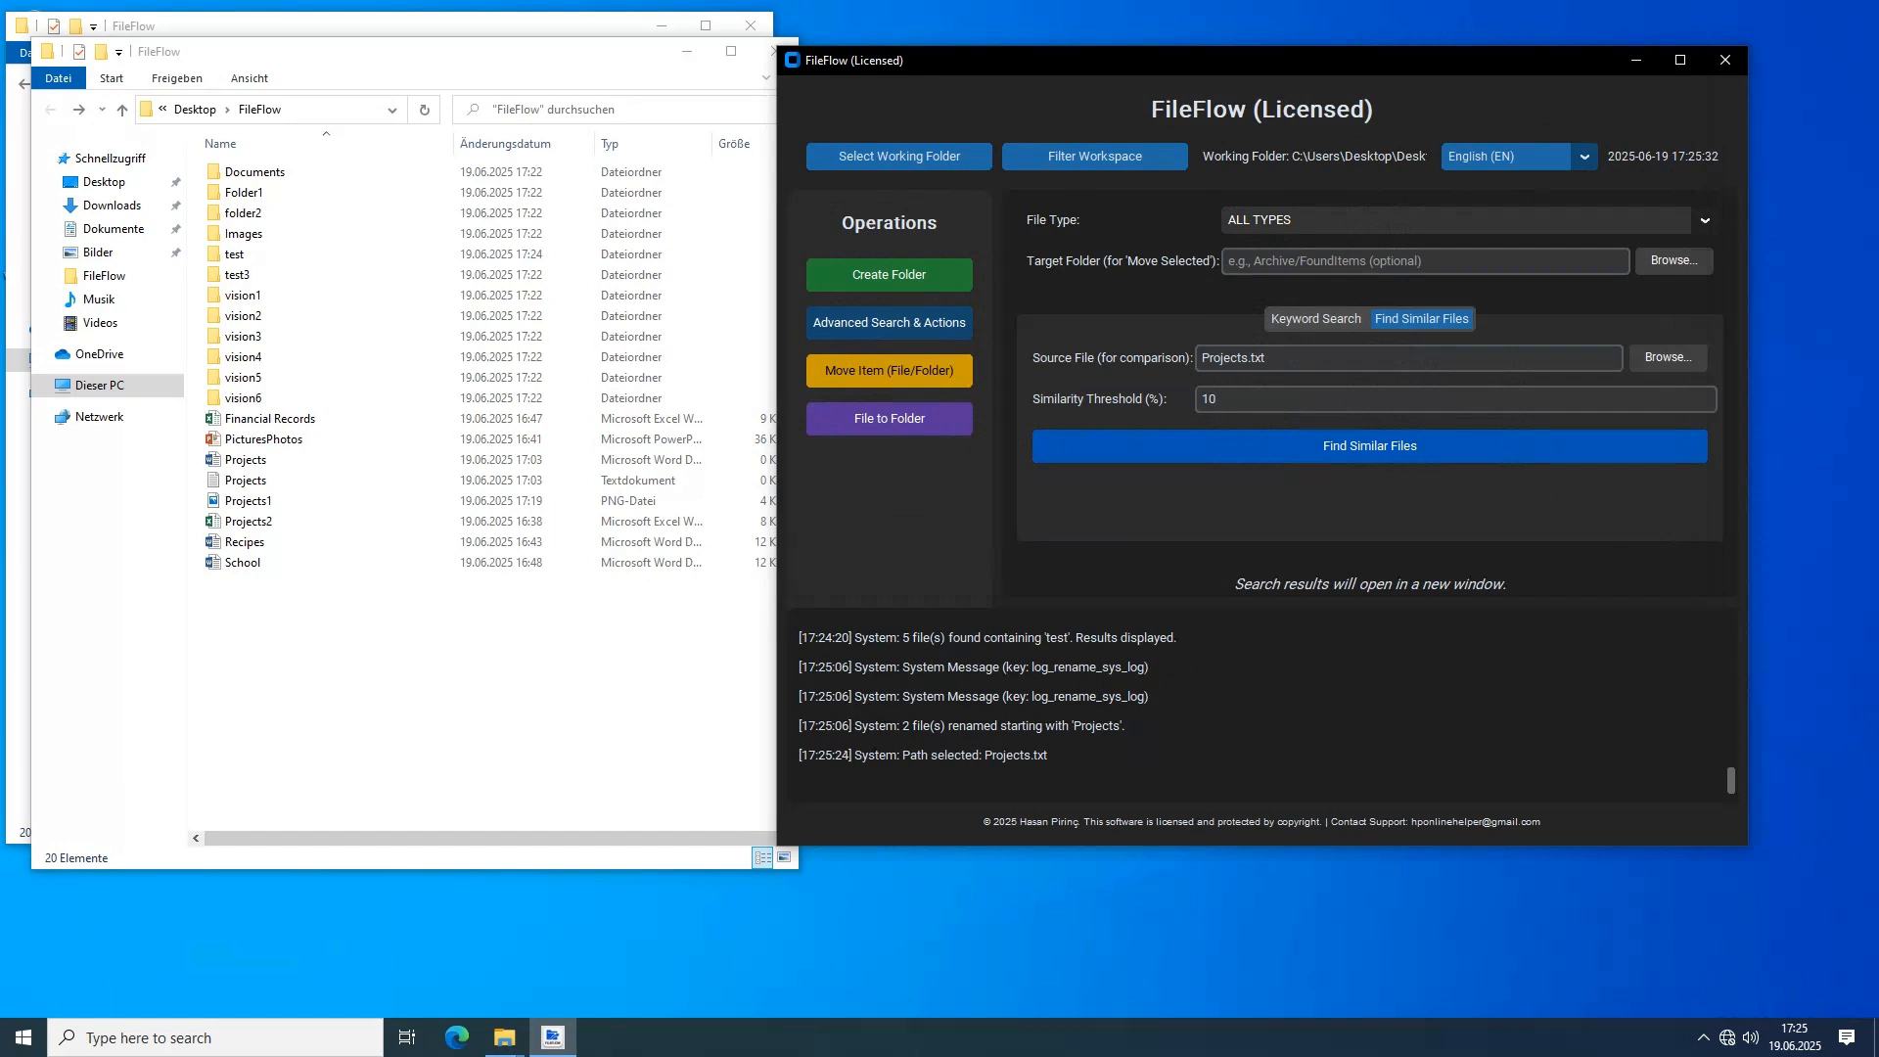
pyautogui.click(1369, 446)
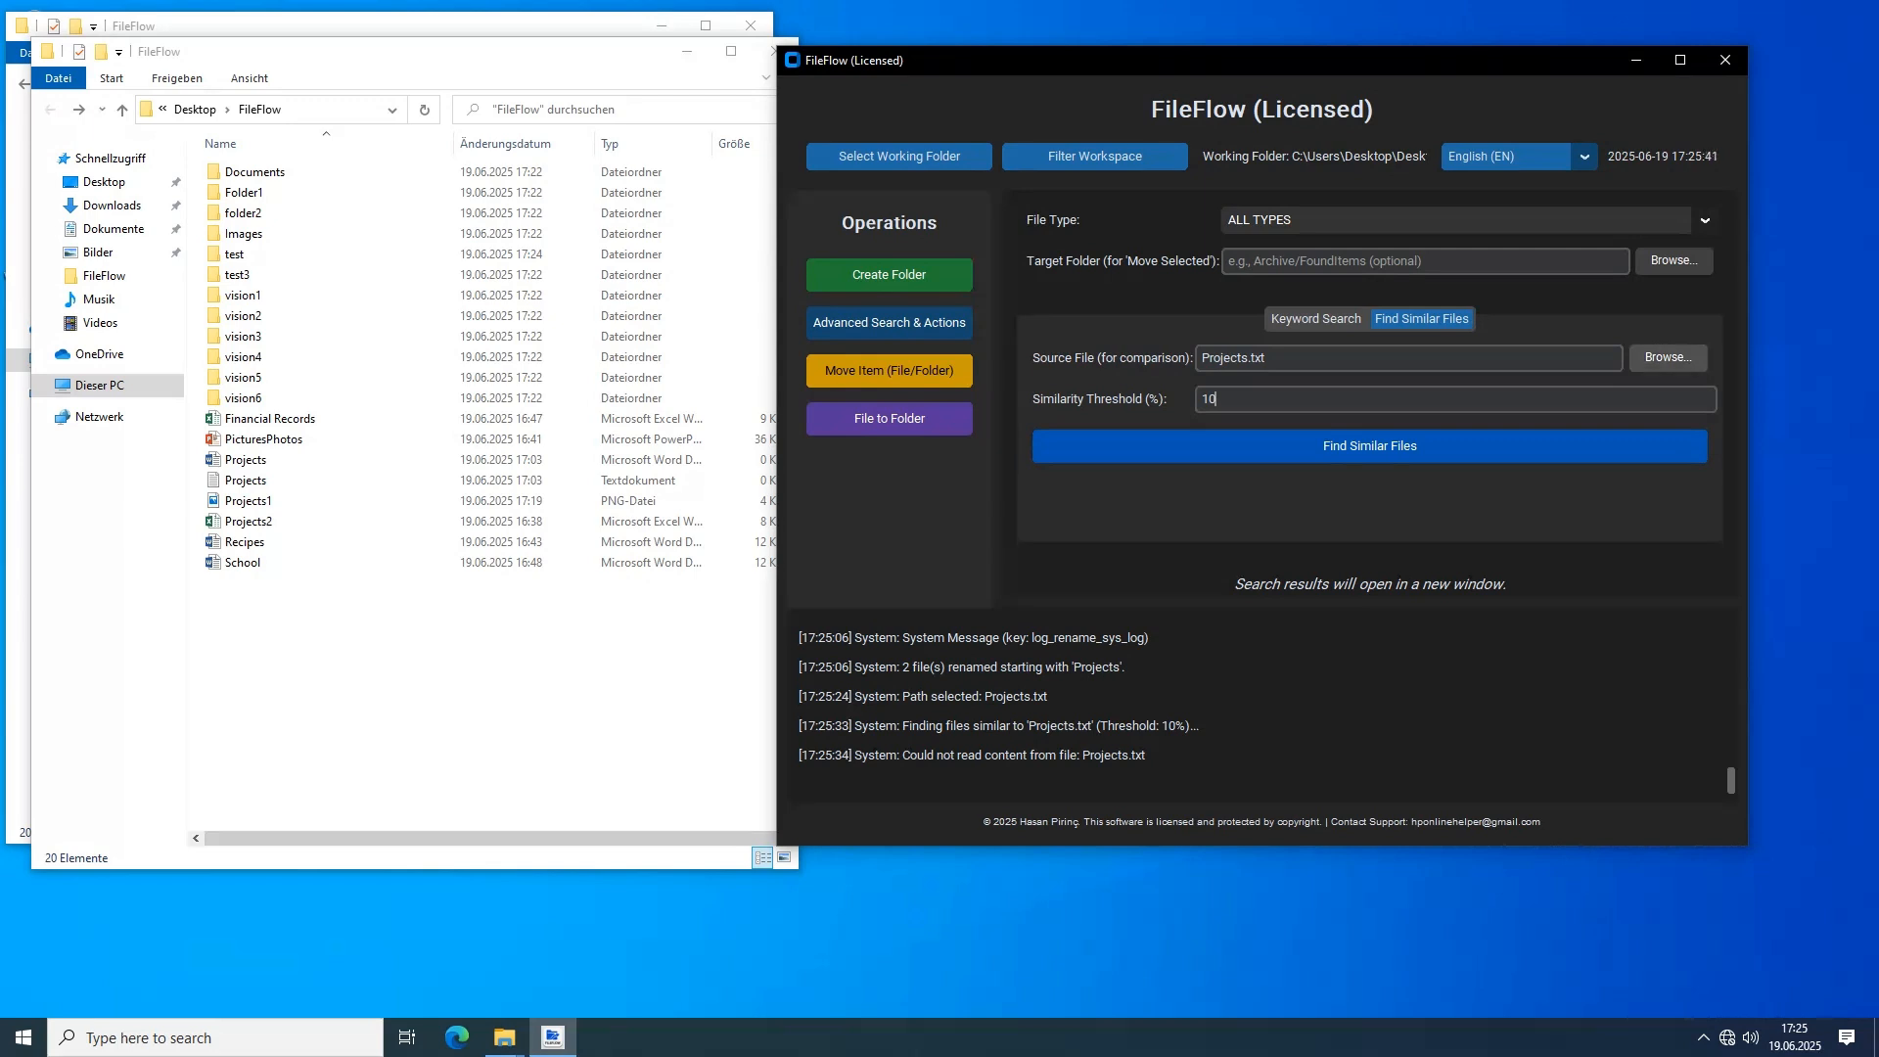
# Open the Projects text file to inspect its content and close it
pyautogui.doubleClick(245, 479)
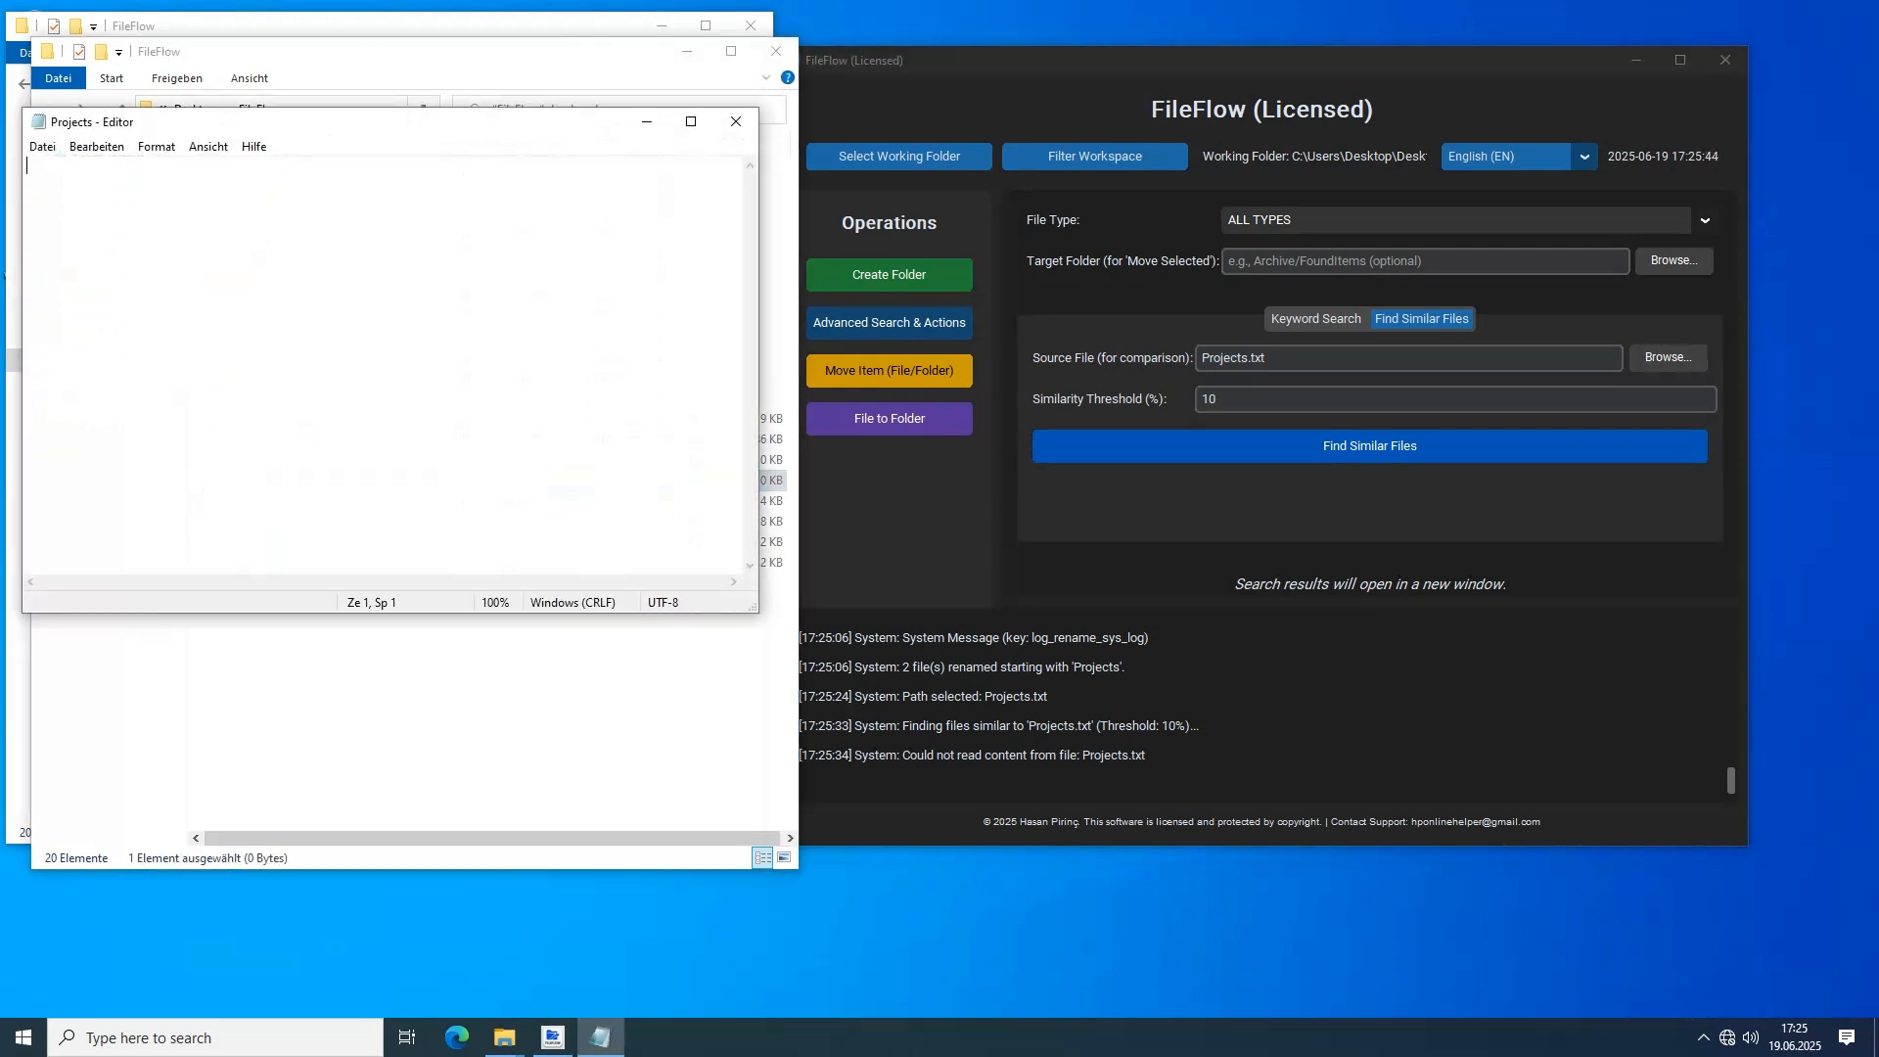
pyautogui.click(735, 122)
# Find files similar to Financial Records.xlsx using the 10% similarity threshold
pyautogui.click(1667, 359)
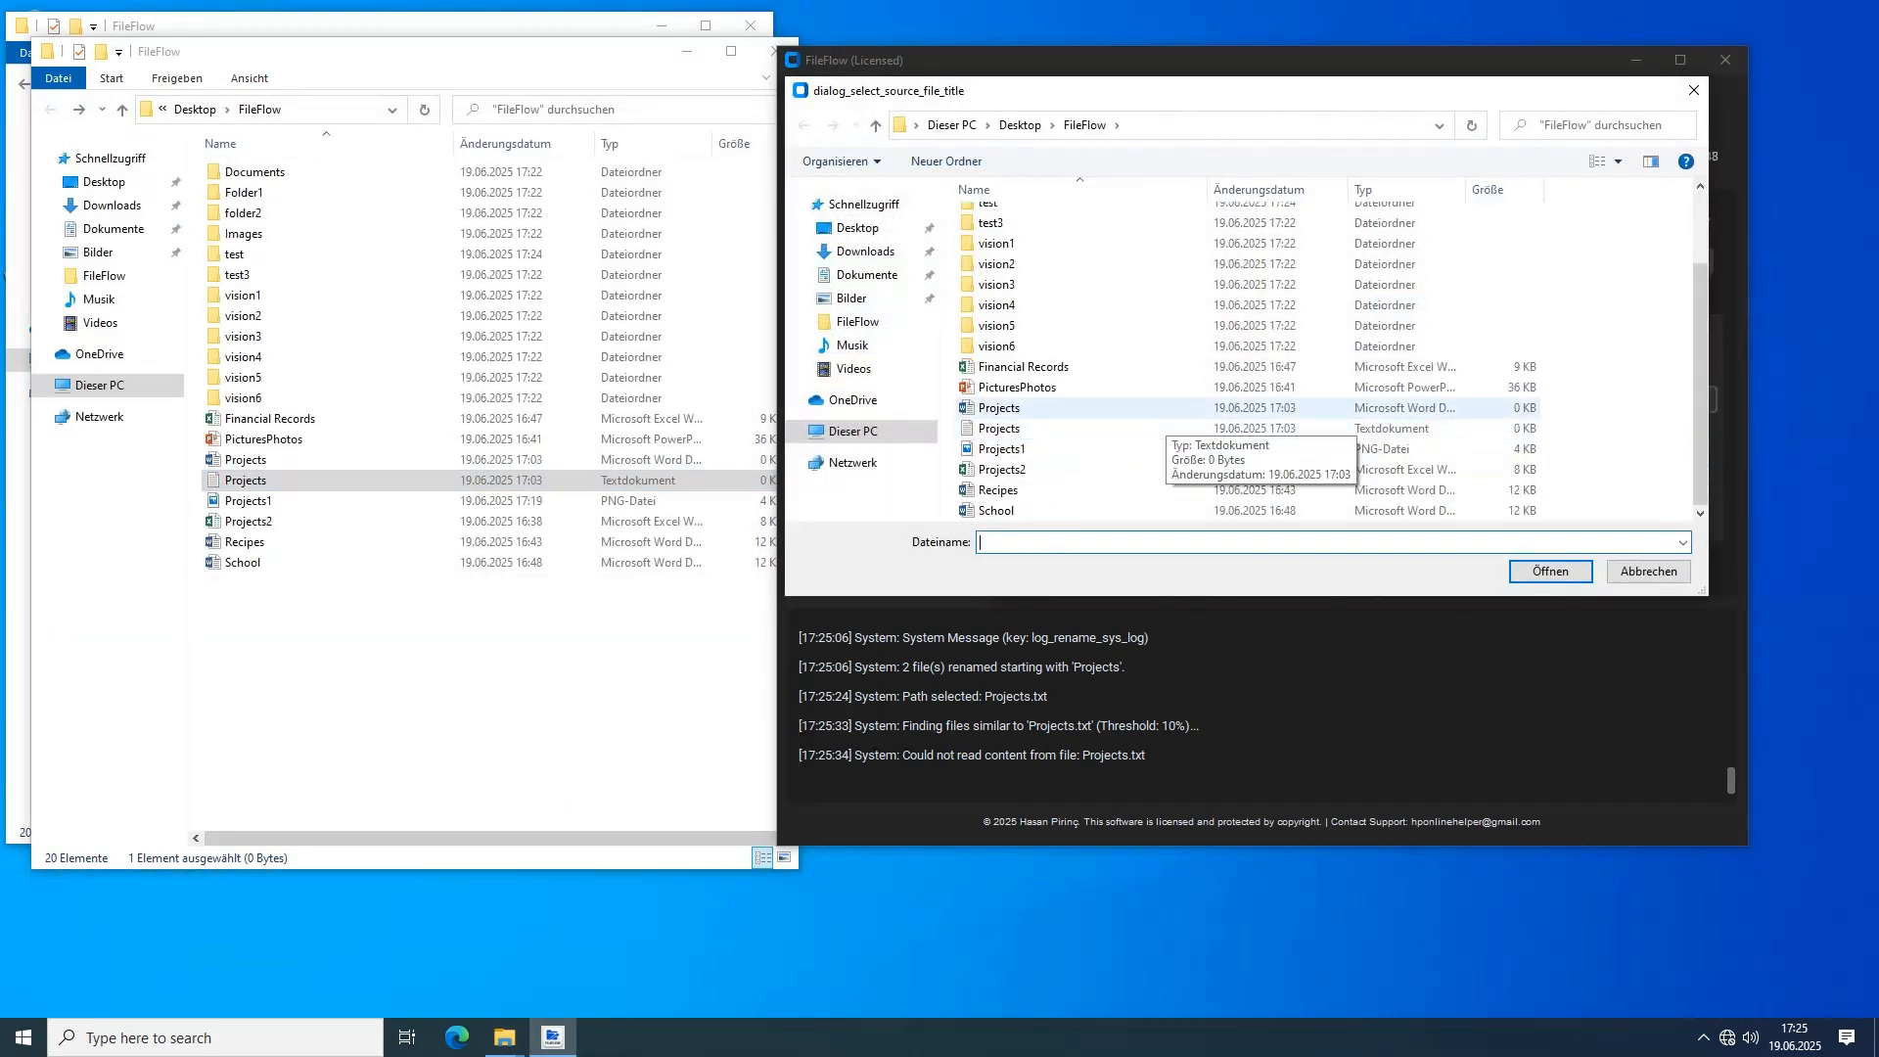
pyautogui.click(1024, 366)
pyautogui.click(1549, 571)
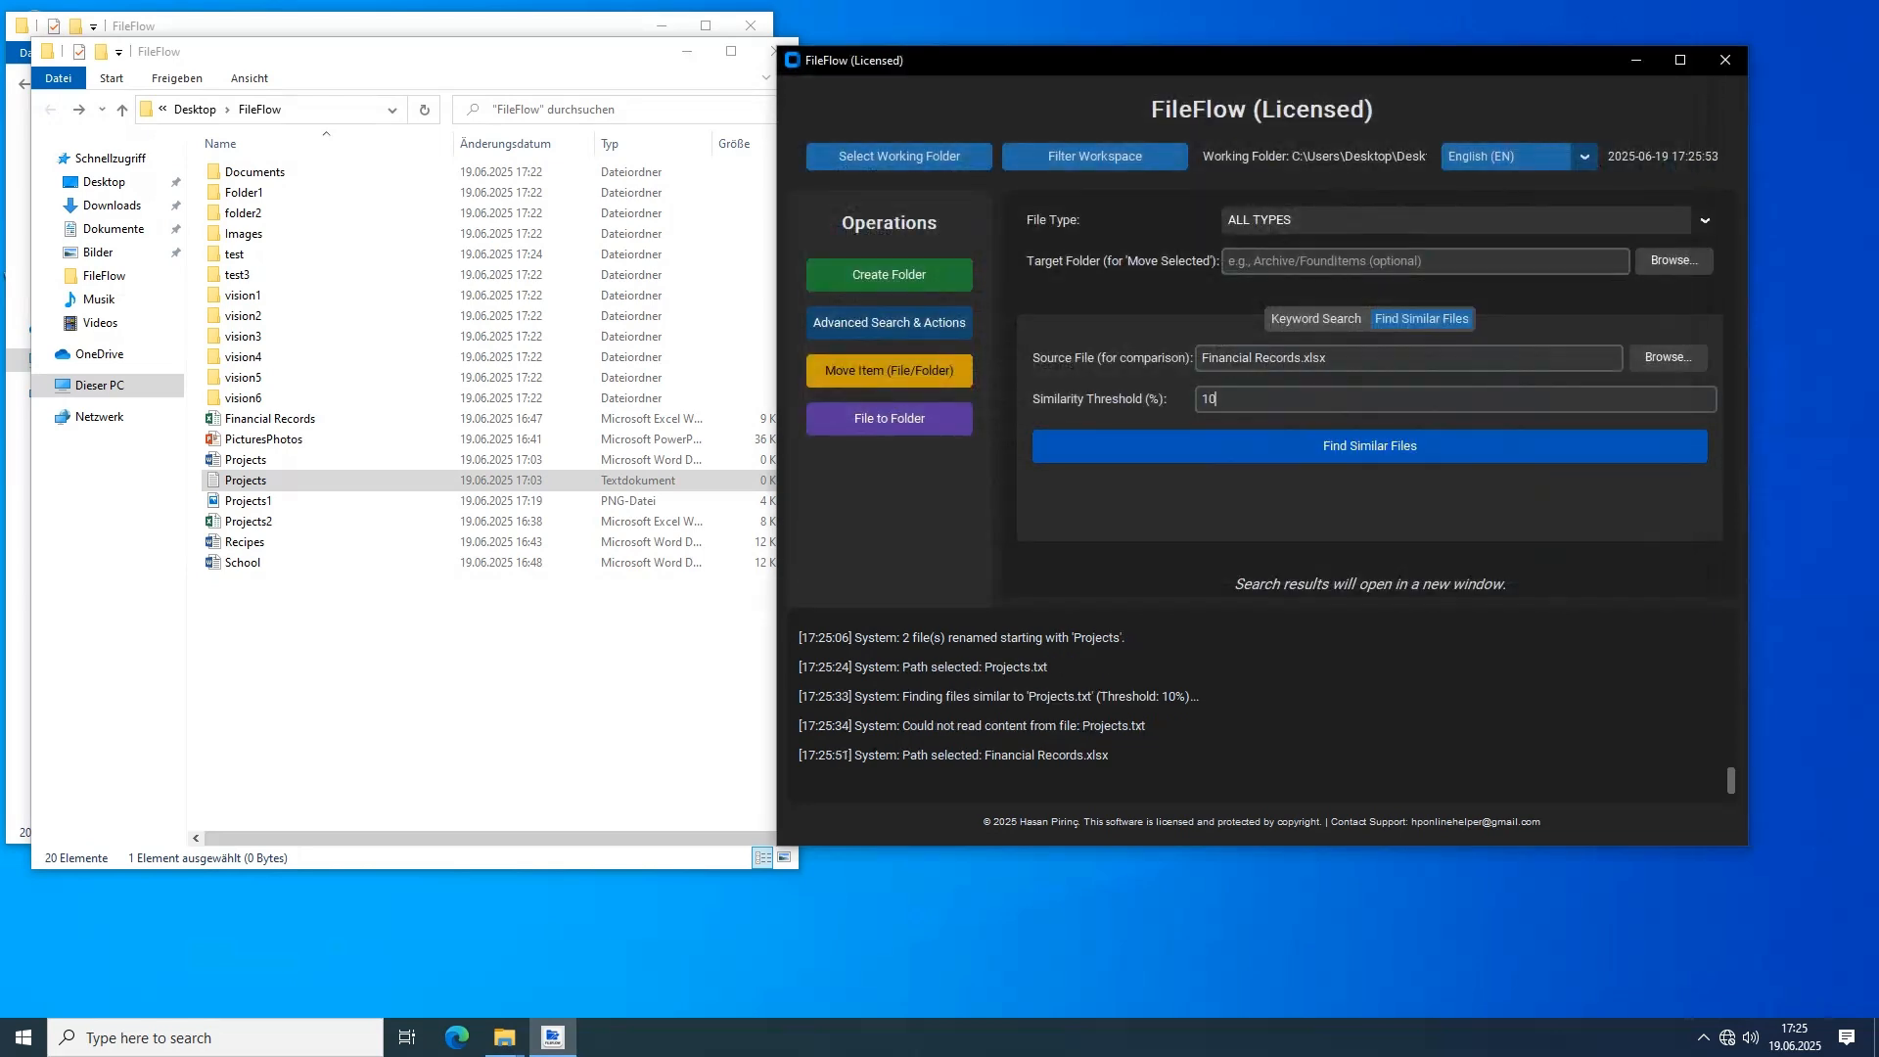
pyautogui.doubleClick(1209, 399)
pyautogui.click(1368, 447)
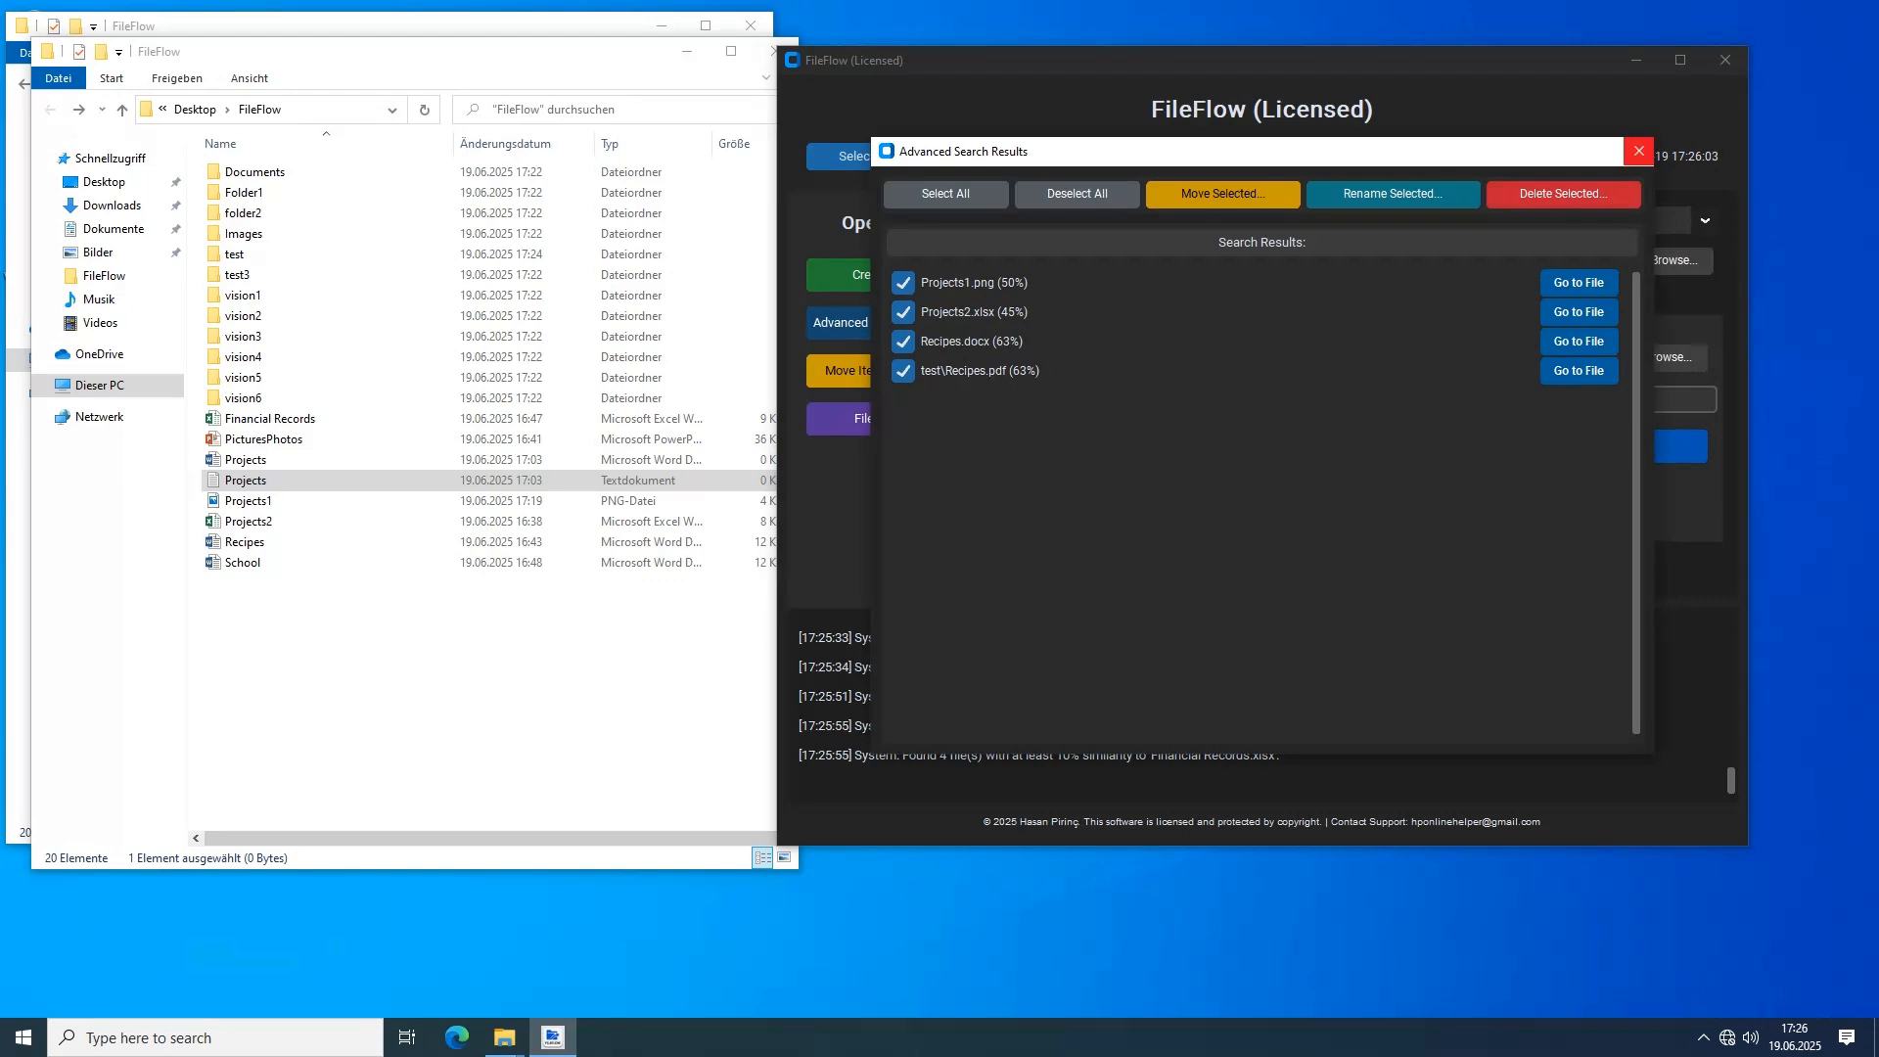
# Close the similarity search results and the extra file browser window showing the FileFlow folder
pyautogui.click(1638, 150)
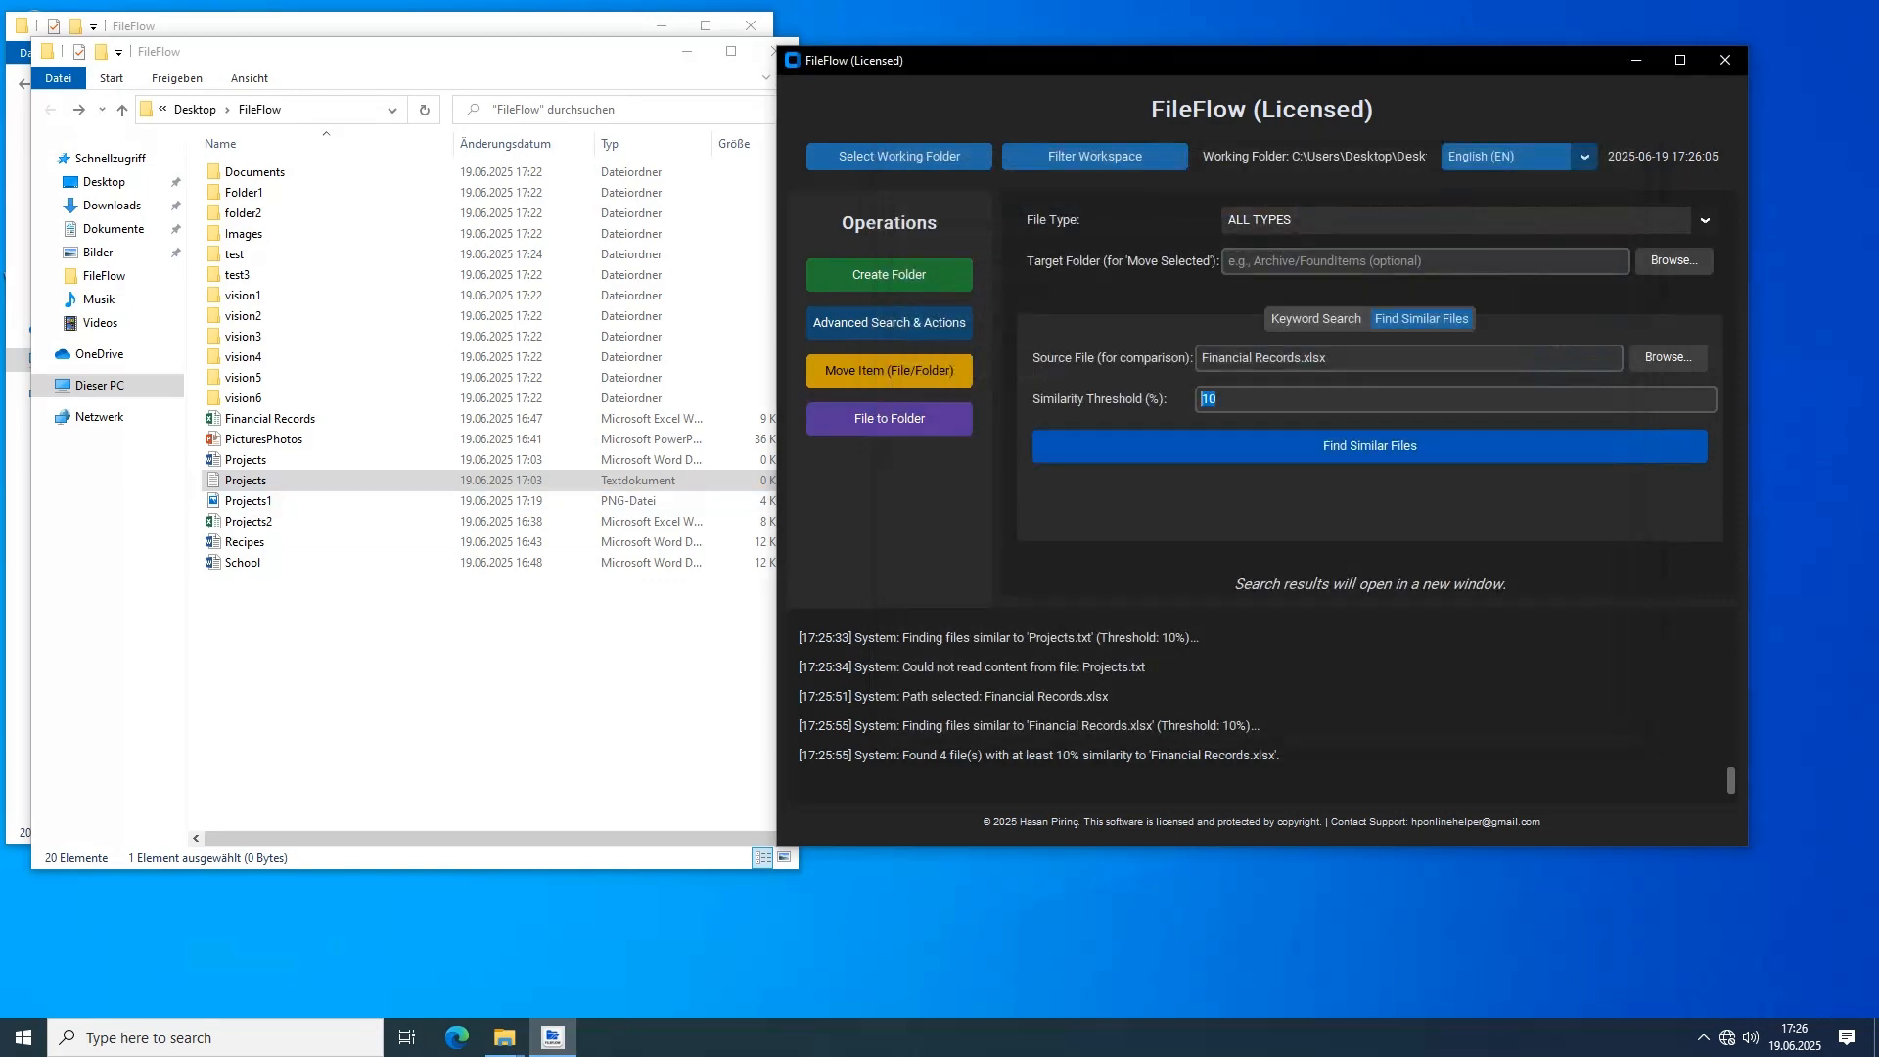
pyautogui.click(646, 645)
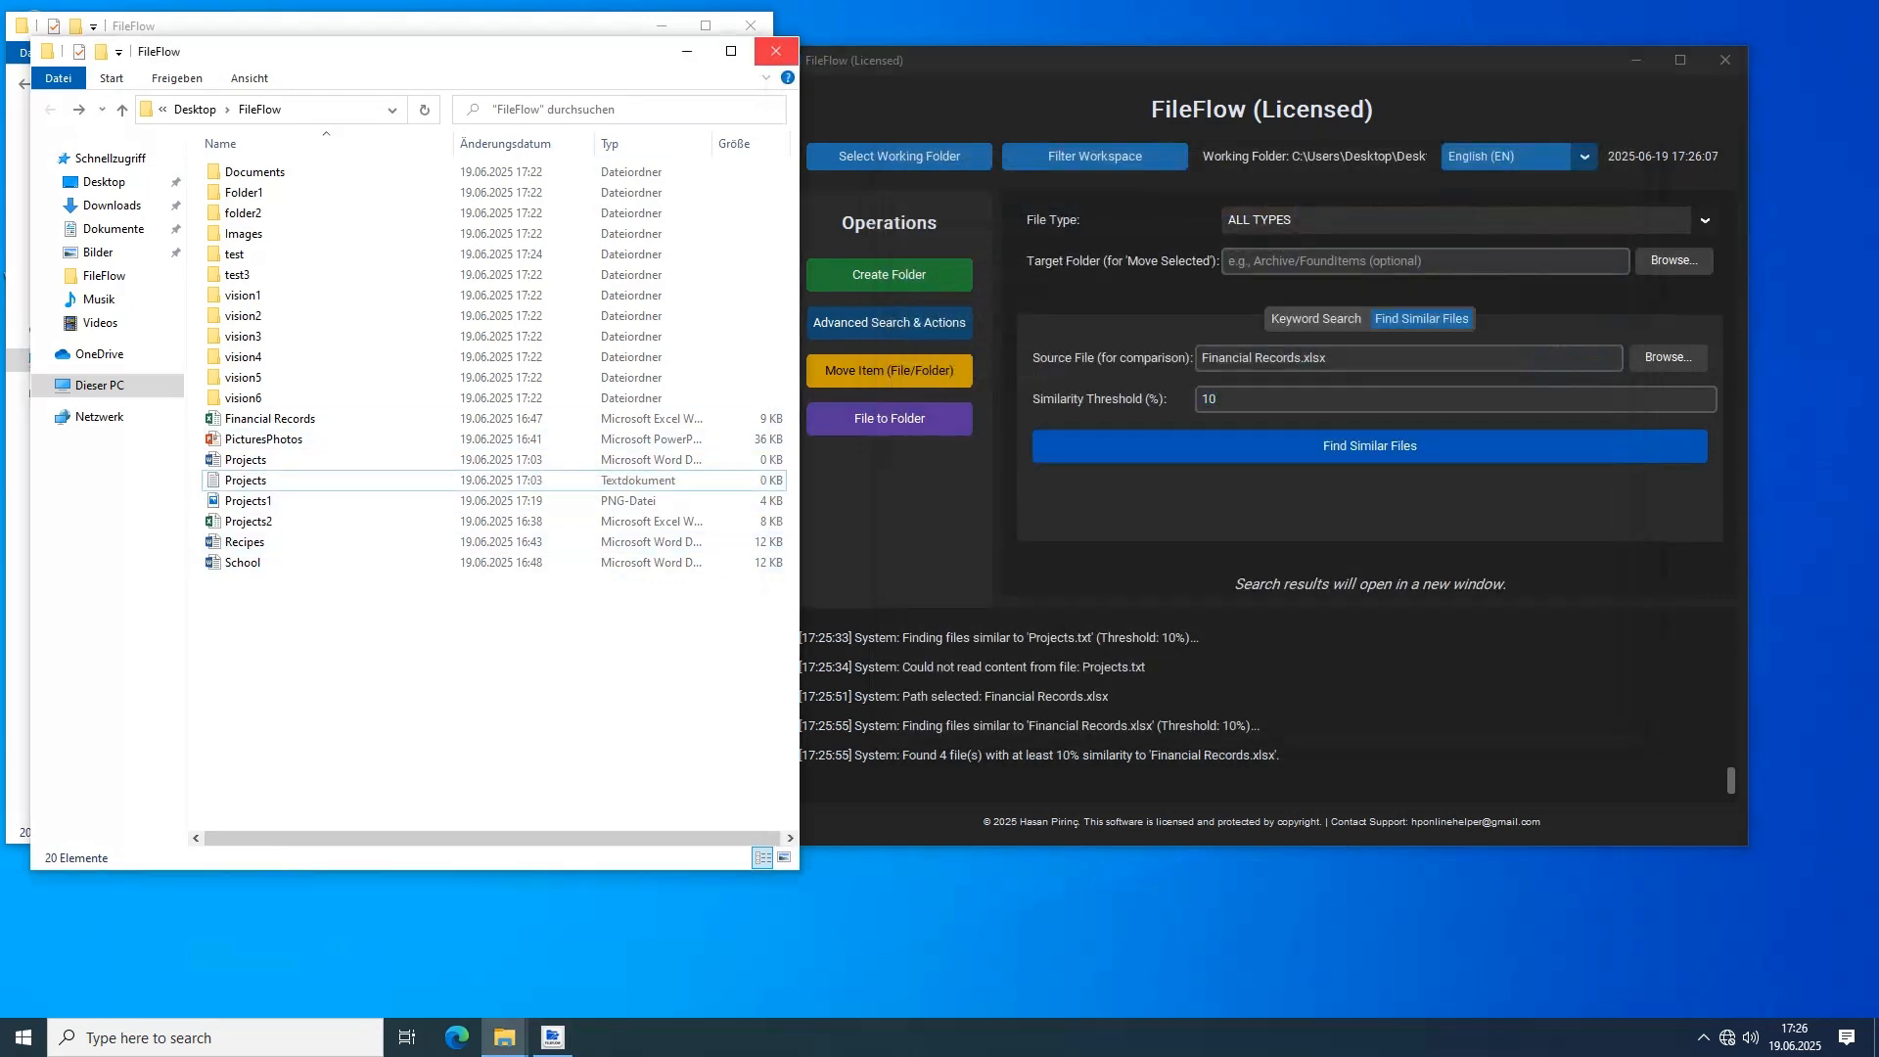
pyautogui.click(775, 51)
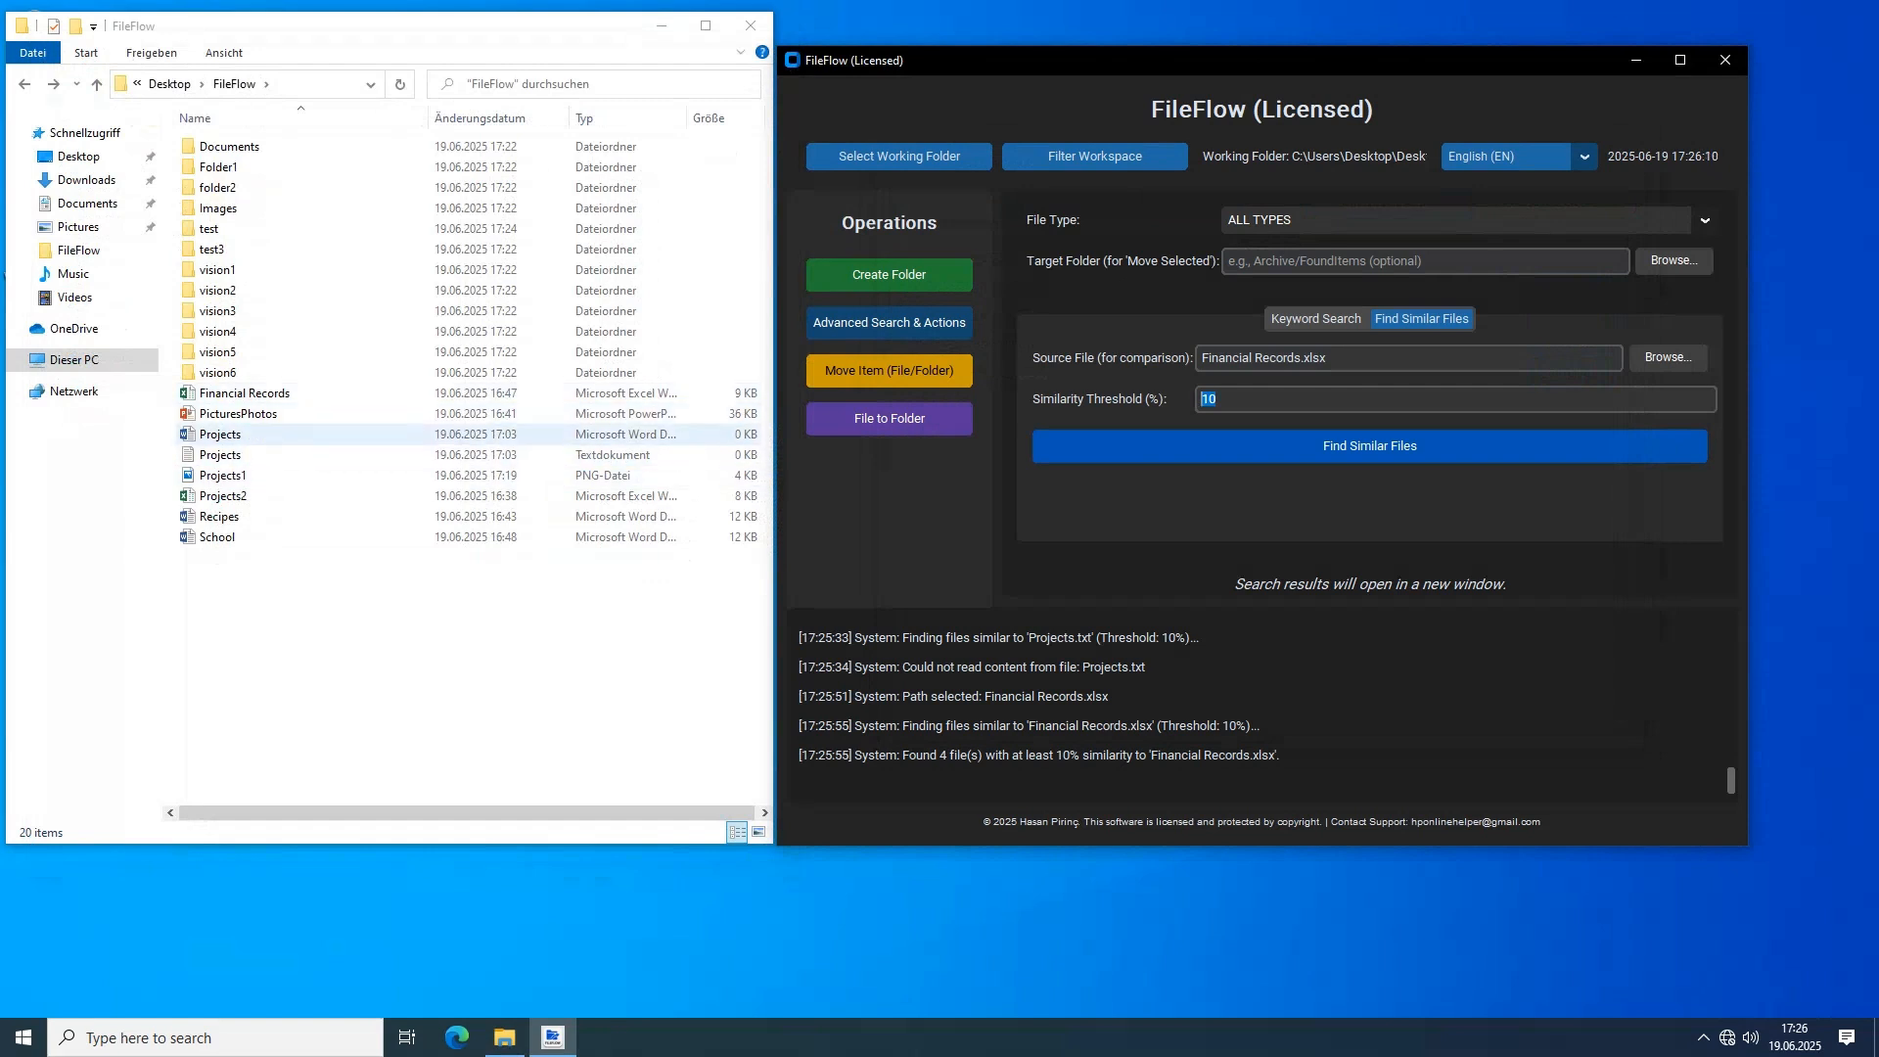
# Copy all text from the Recipes Word document into the empty Projects Word document, save it and close both documents
pyautogui.doubleClick(293, 434)
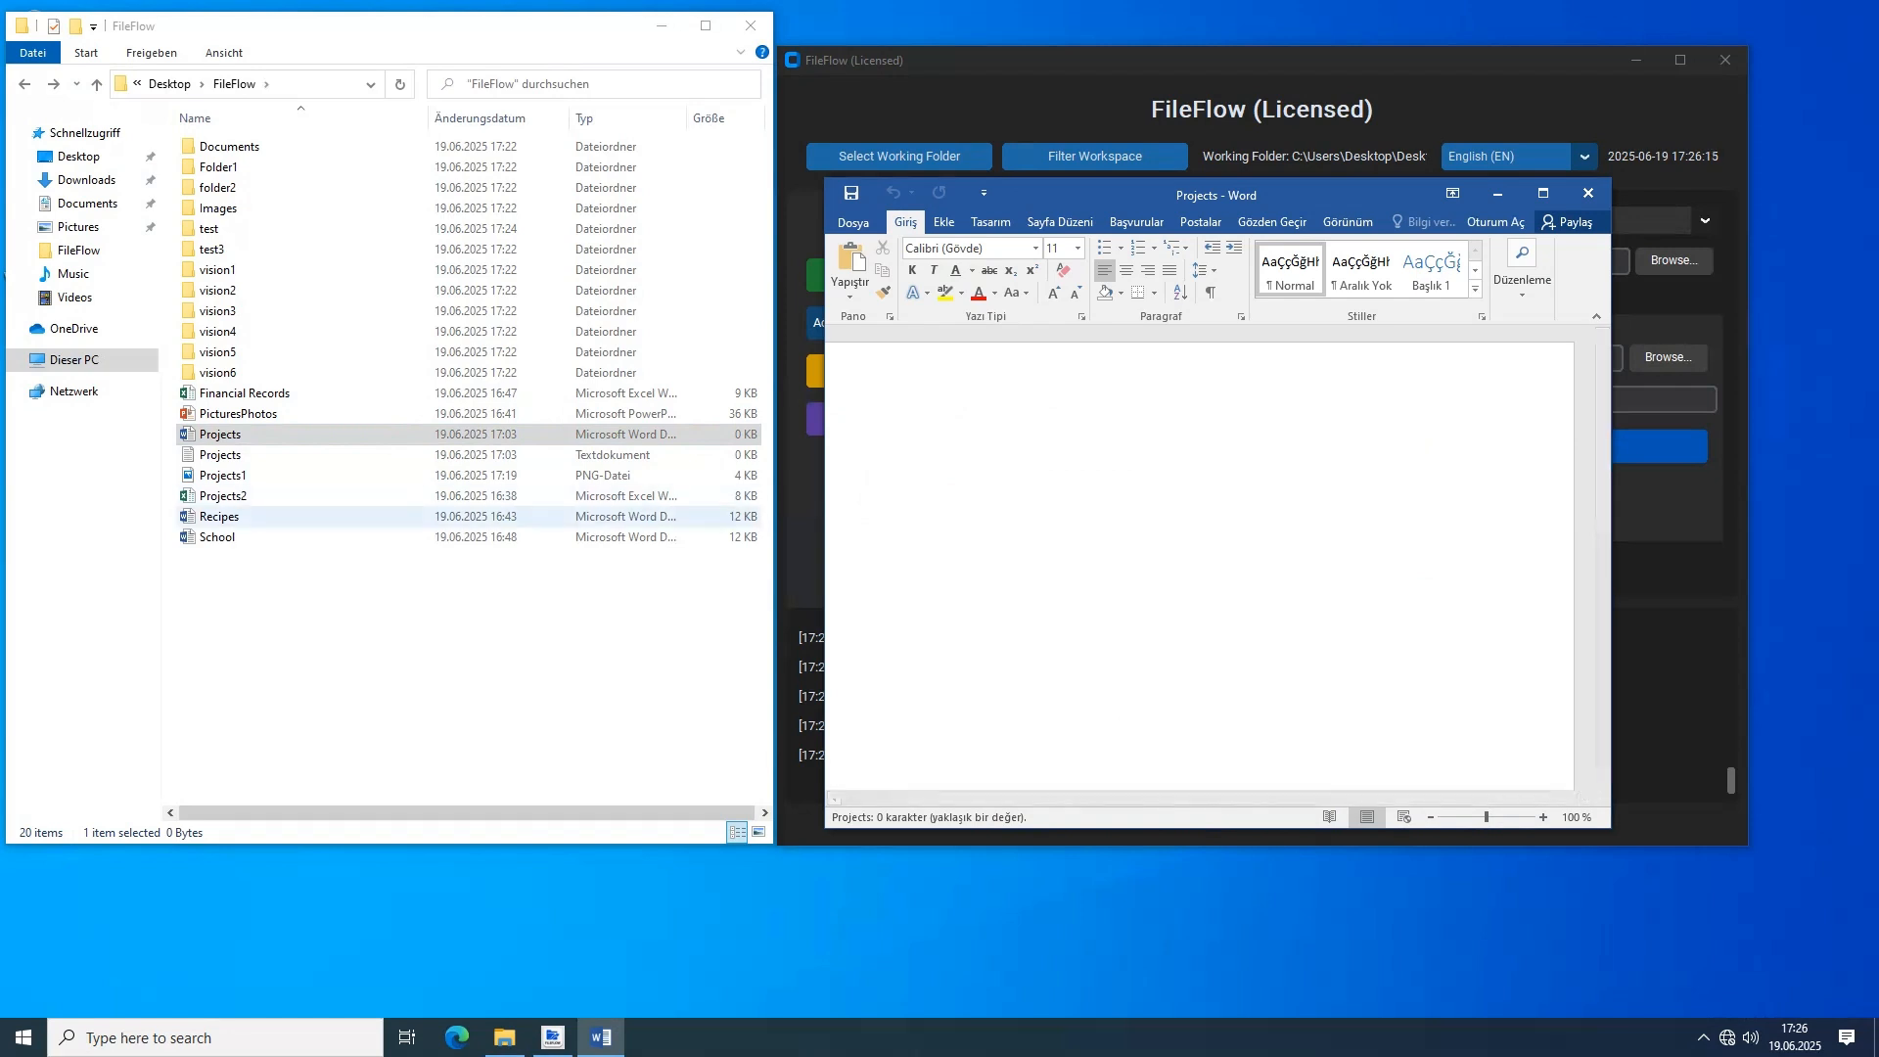
pyautogui.doubleClick(293, 516)
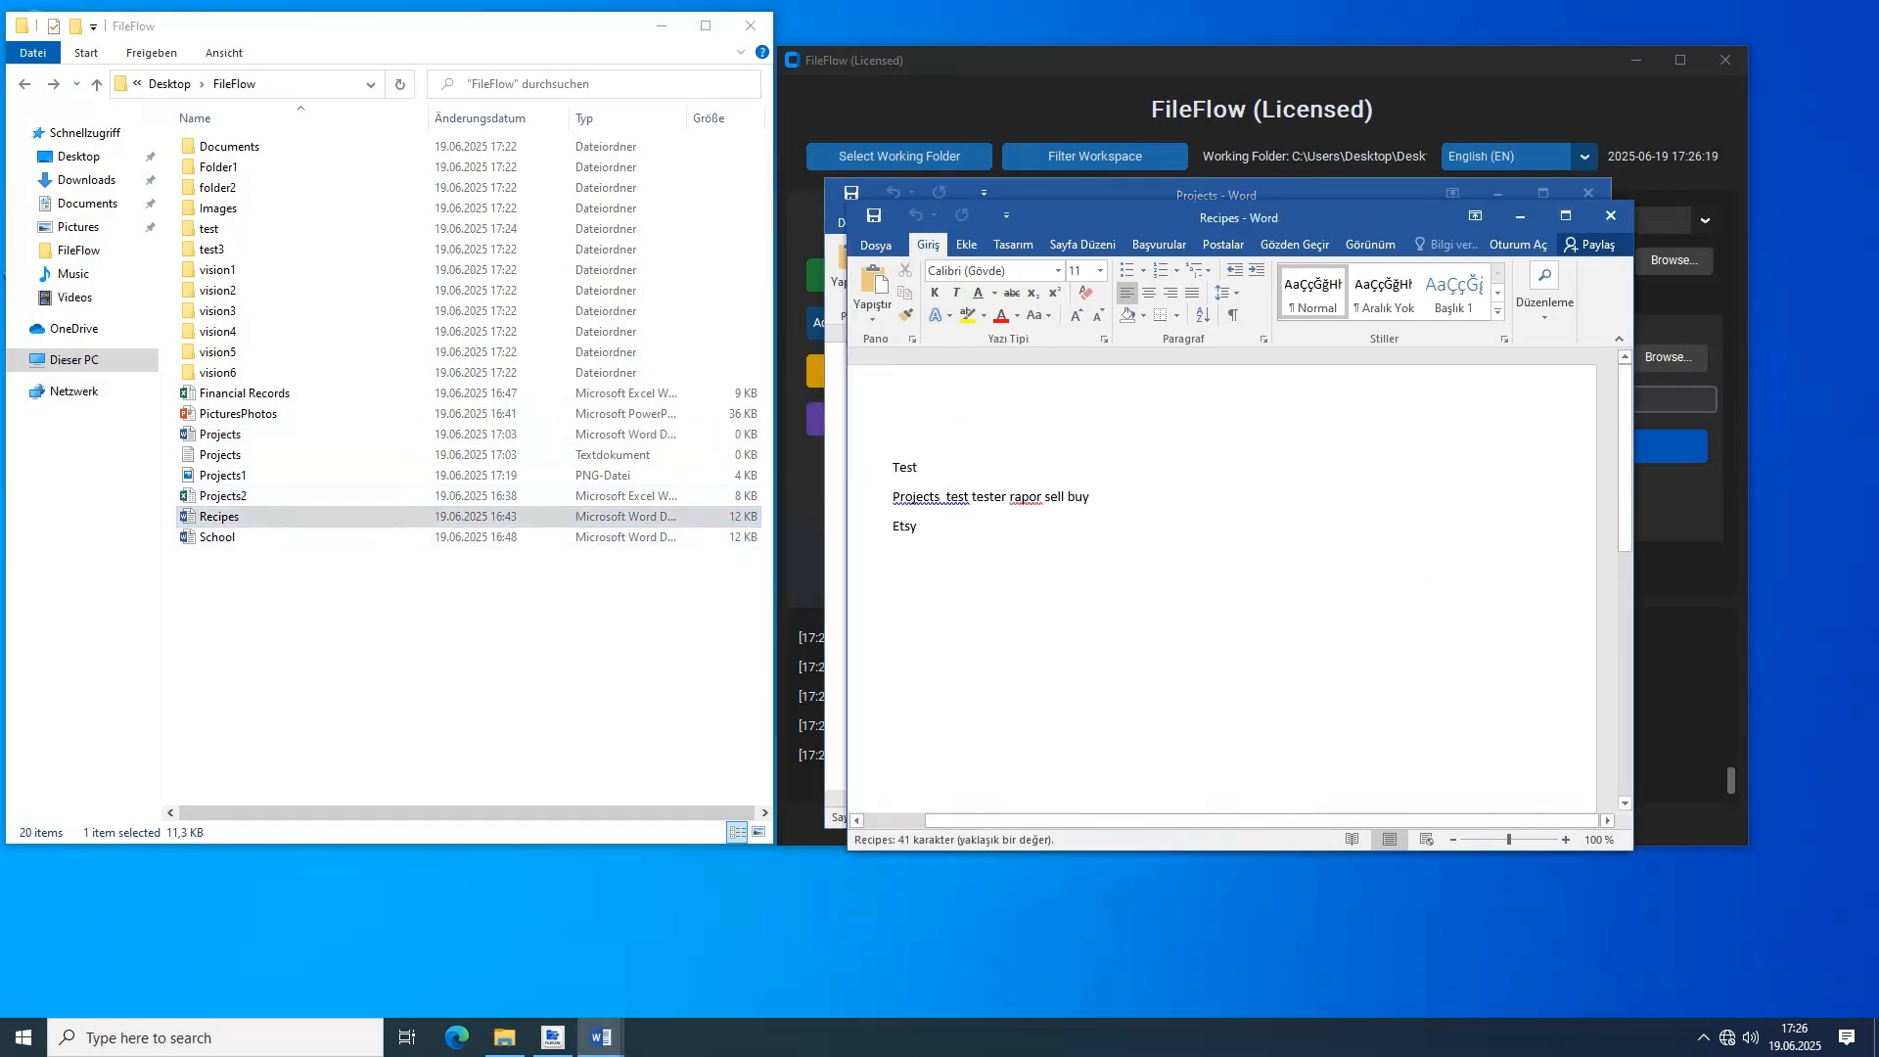
pyautogui.hotkey('ctrl', 'a')
pyautogui.hotkey('ctrl', 'c')
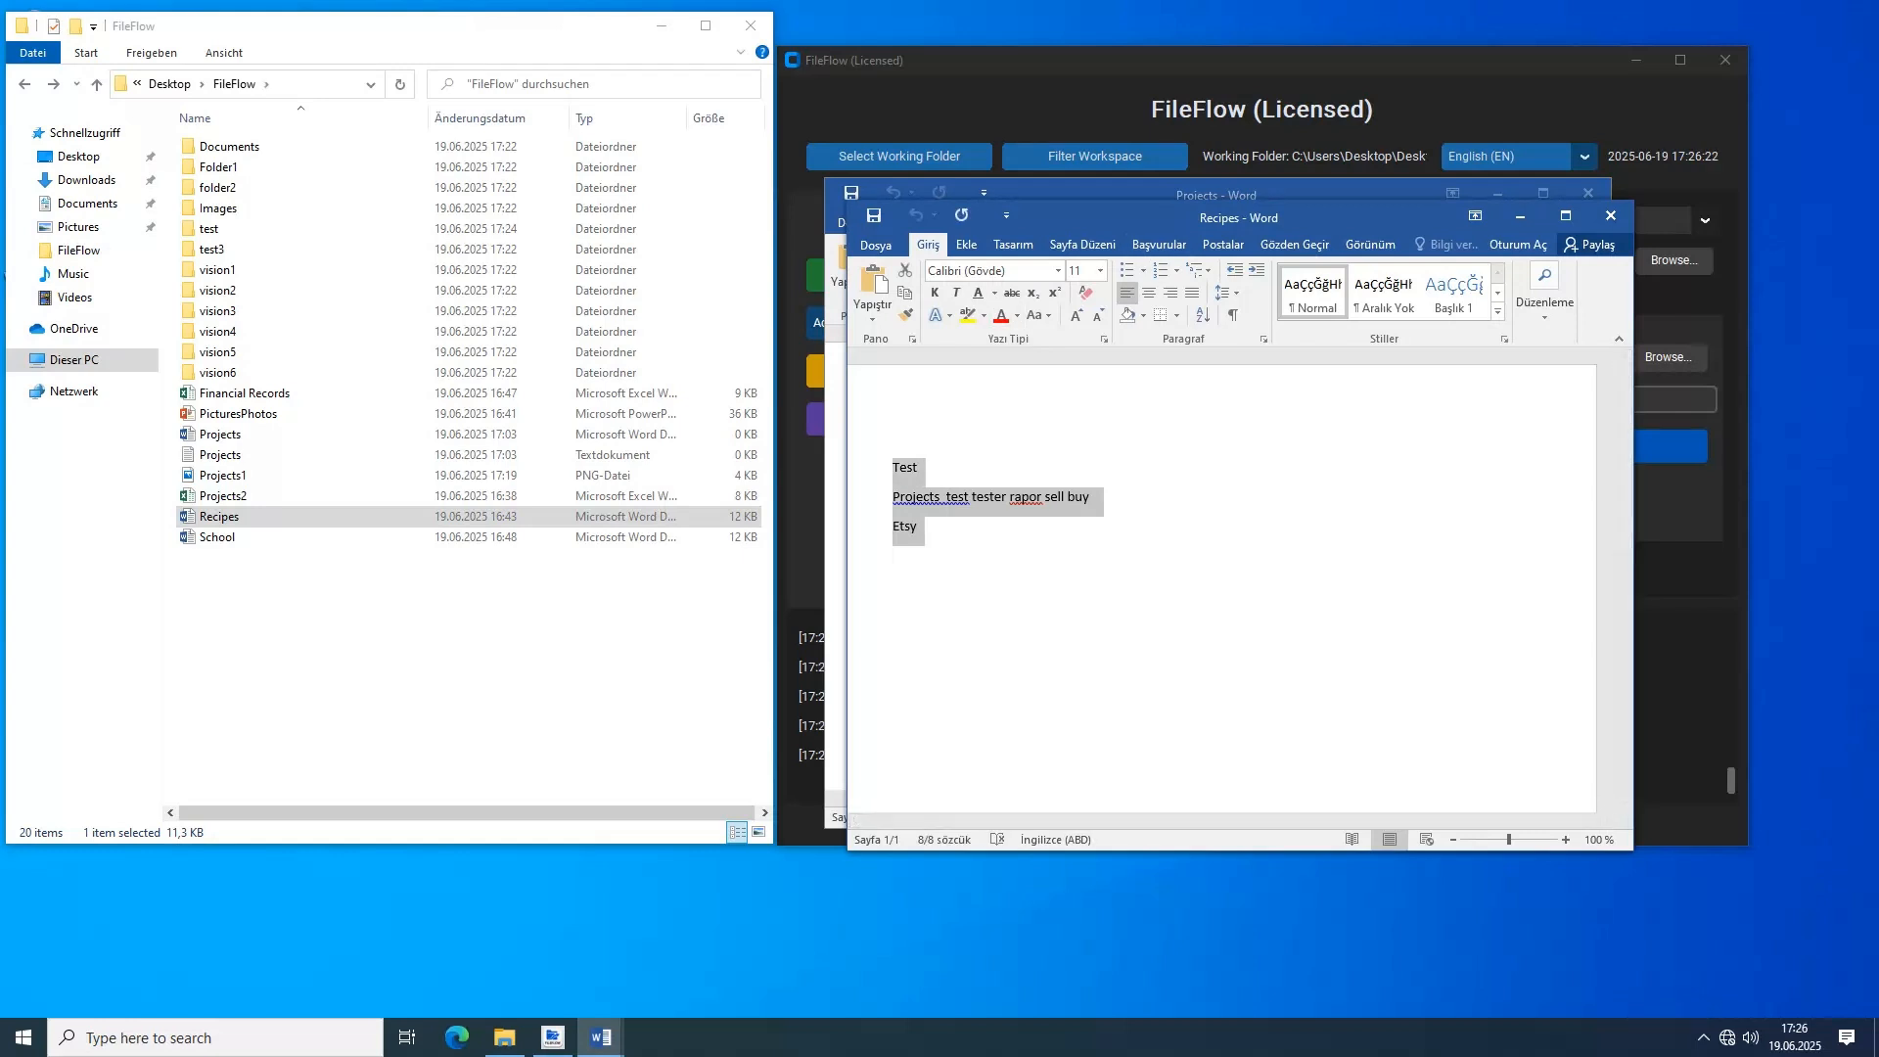
pyautogui.hotkey('alt', 'Tab')
pyautogui.hotkey('ctrl', 'v')
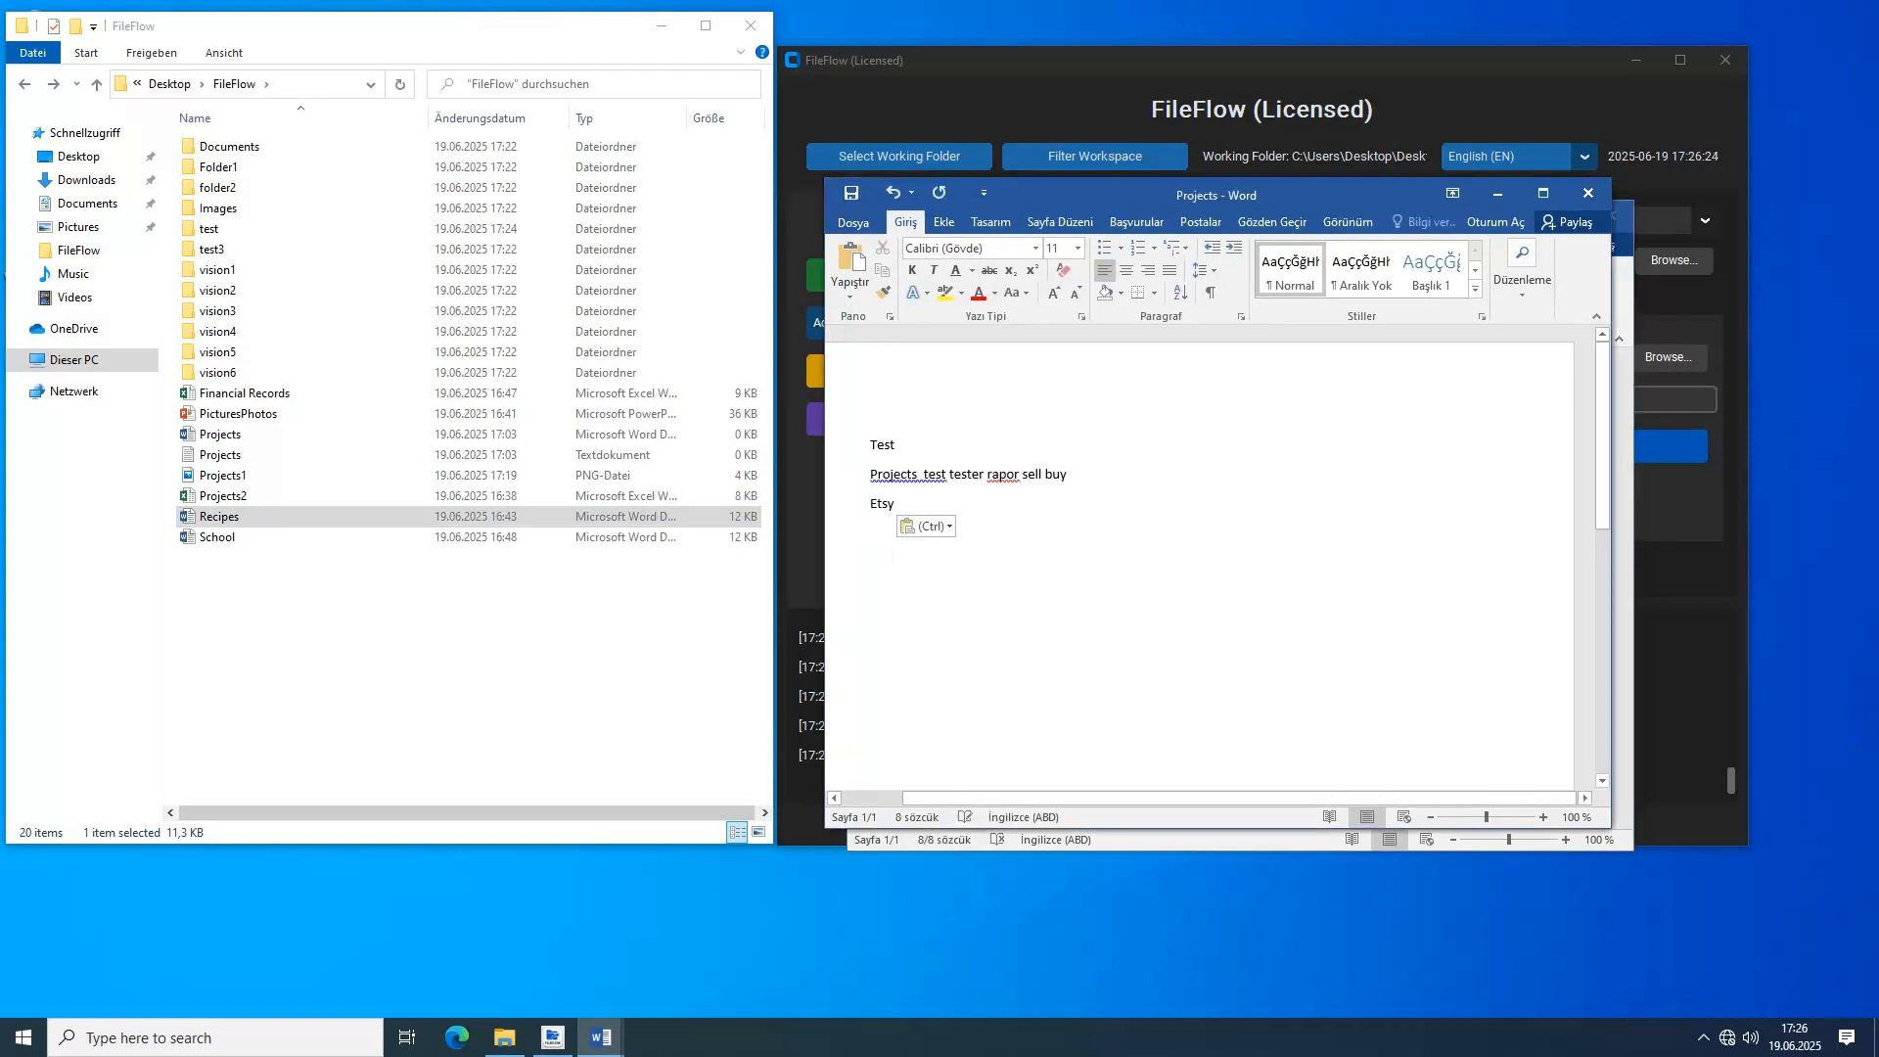
pyautogui.hotkey('ctrl', 's')
pyautogui.click(1594, 202)
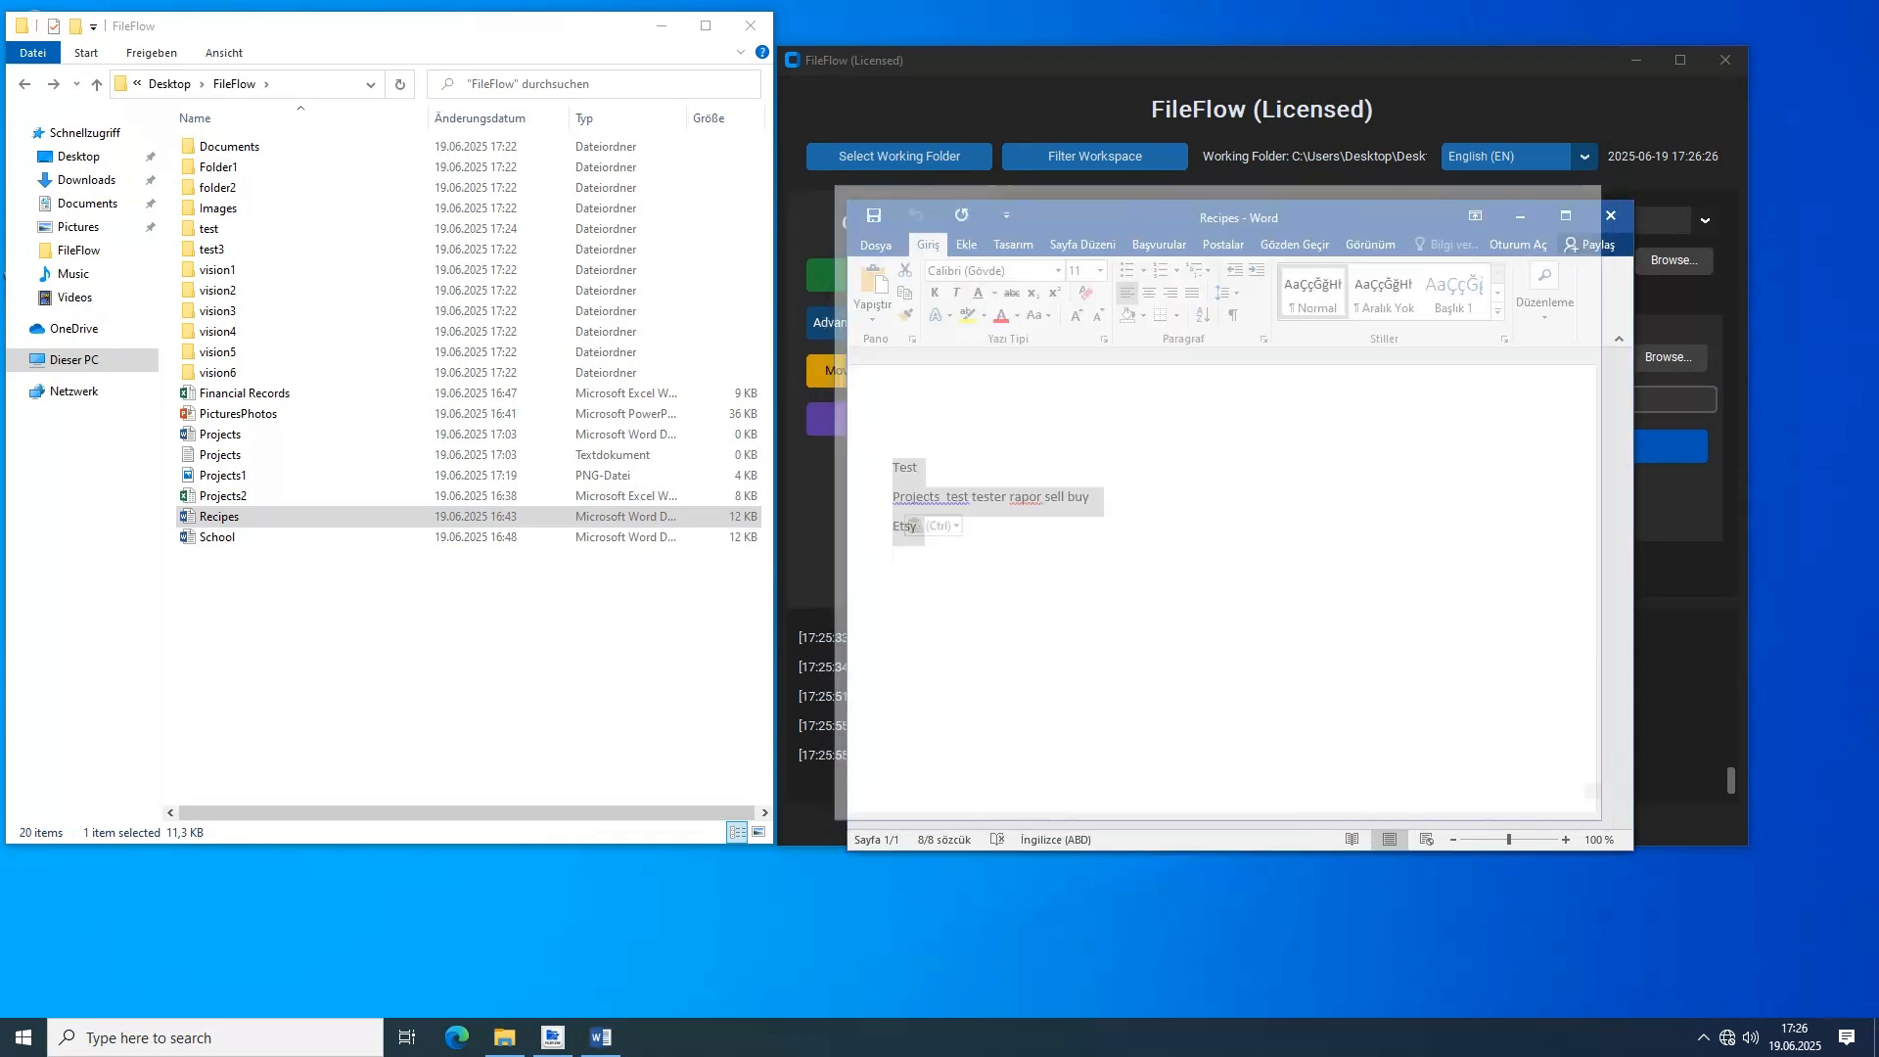
pyautogui.click(1599, 206)
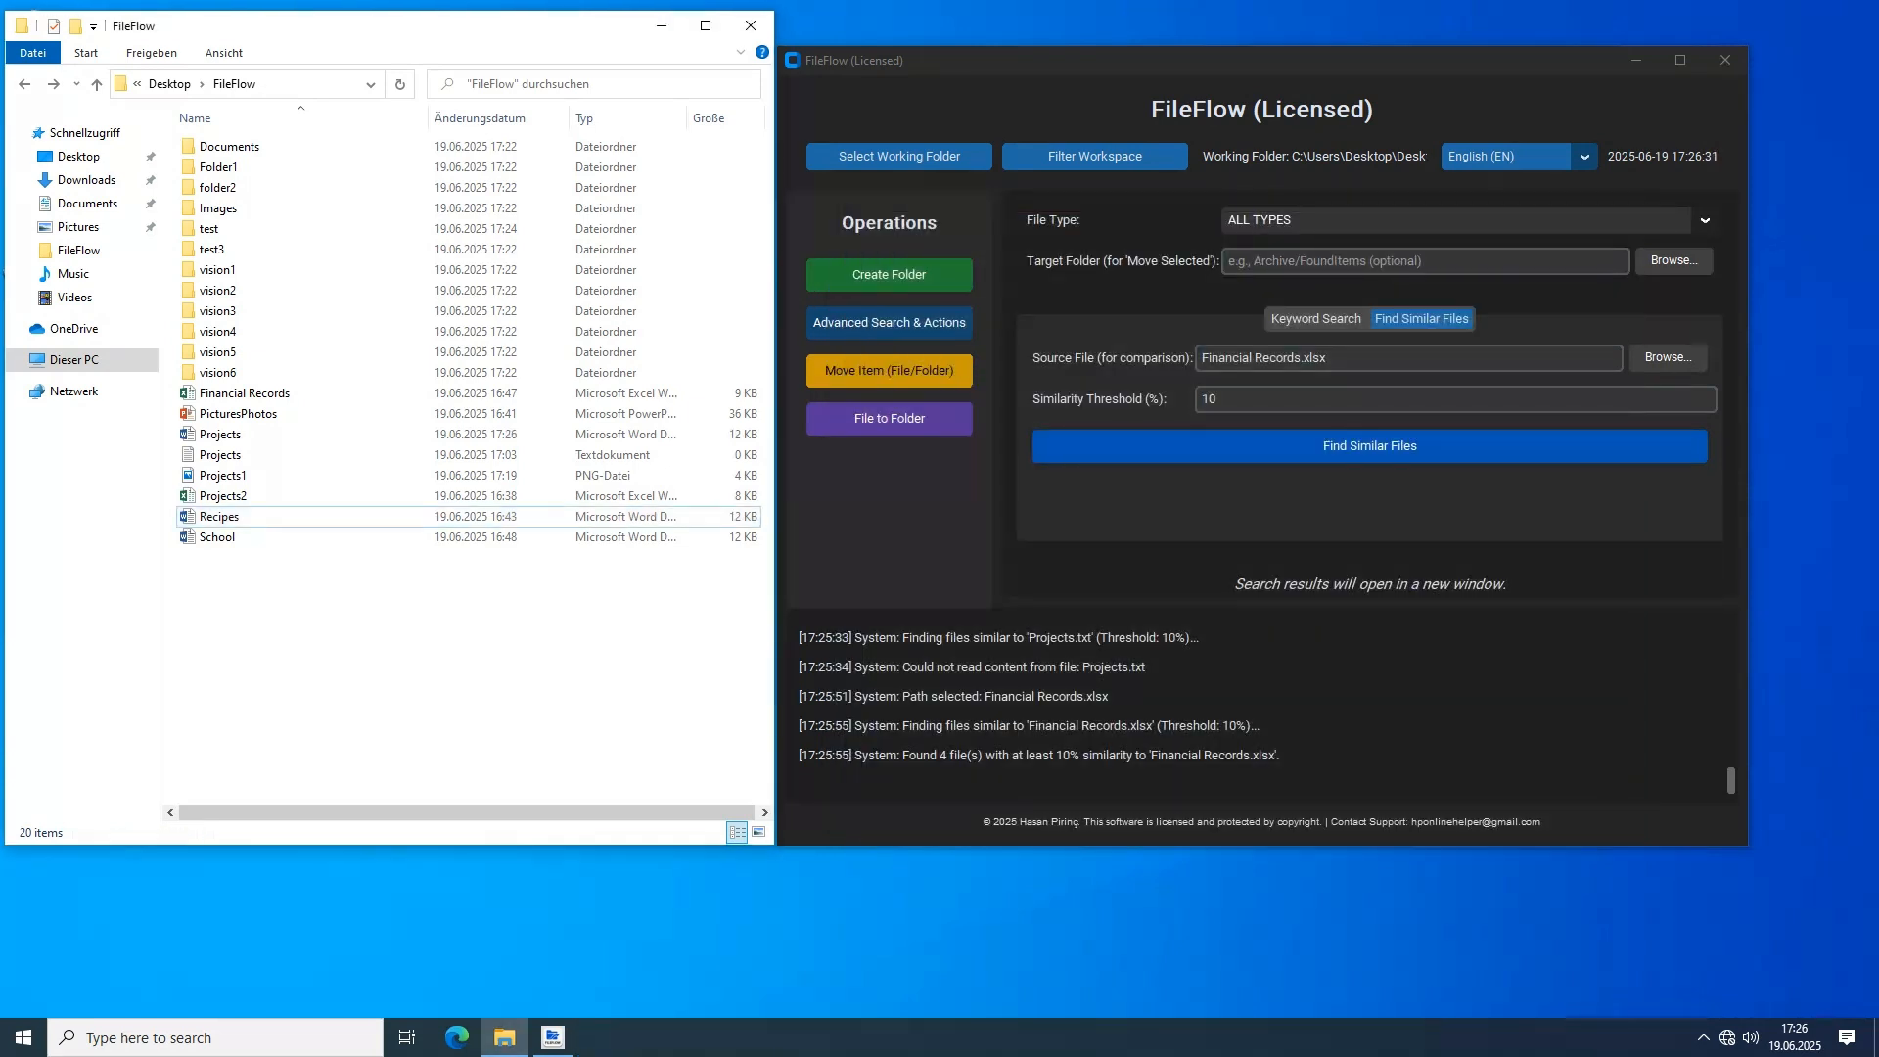
# Find files similar to Recipes.docx with a similarity threshold of 10%
pyautogui.click(1668, 358)
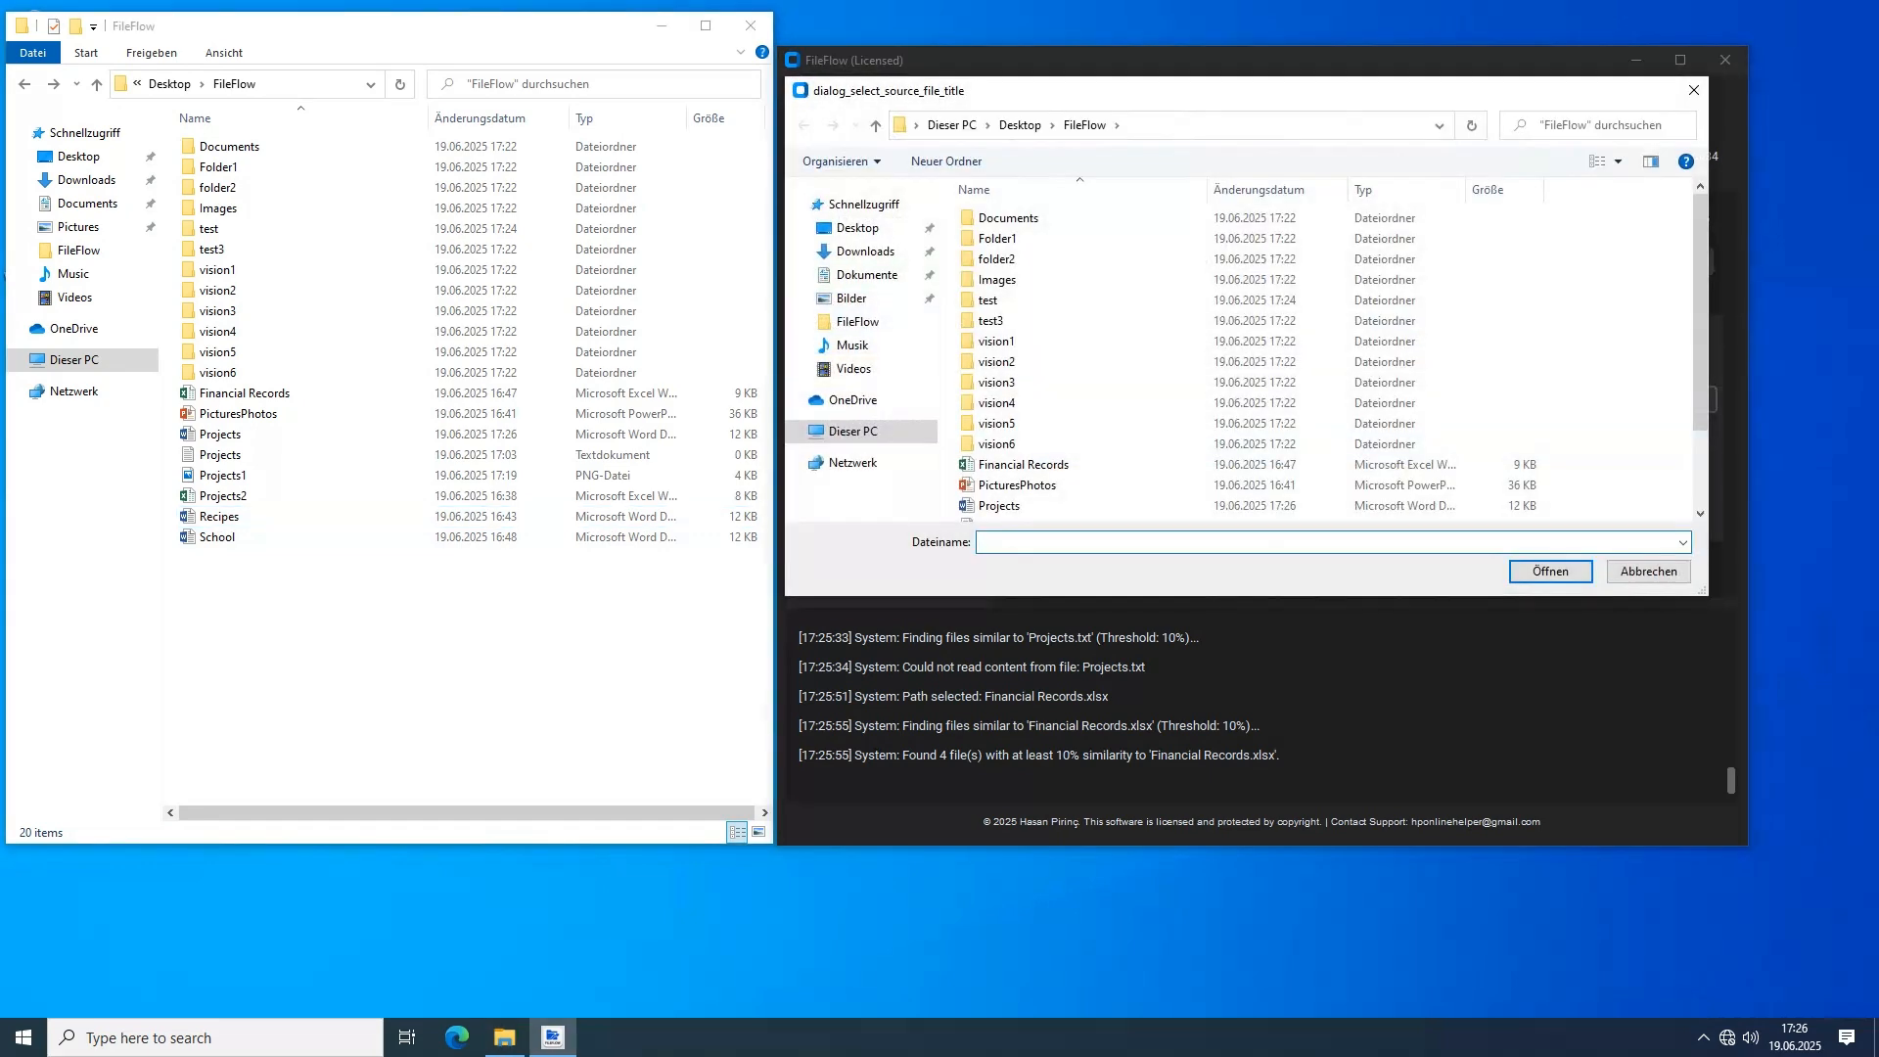
pyautogui.click(998, 489)
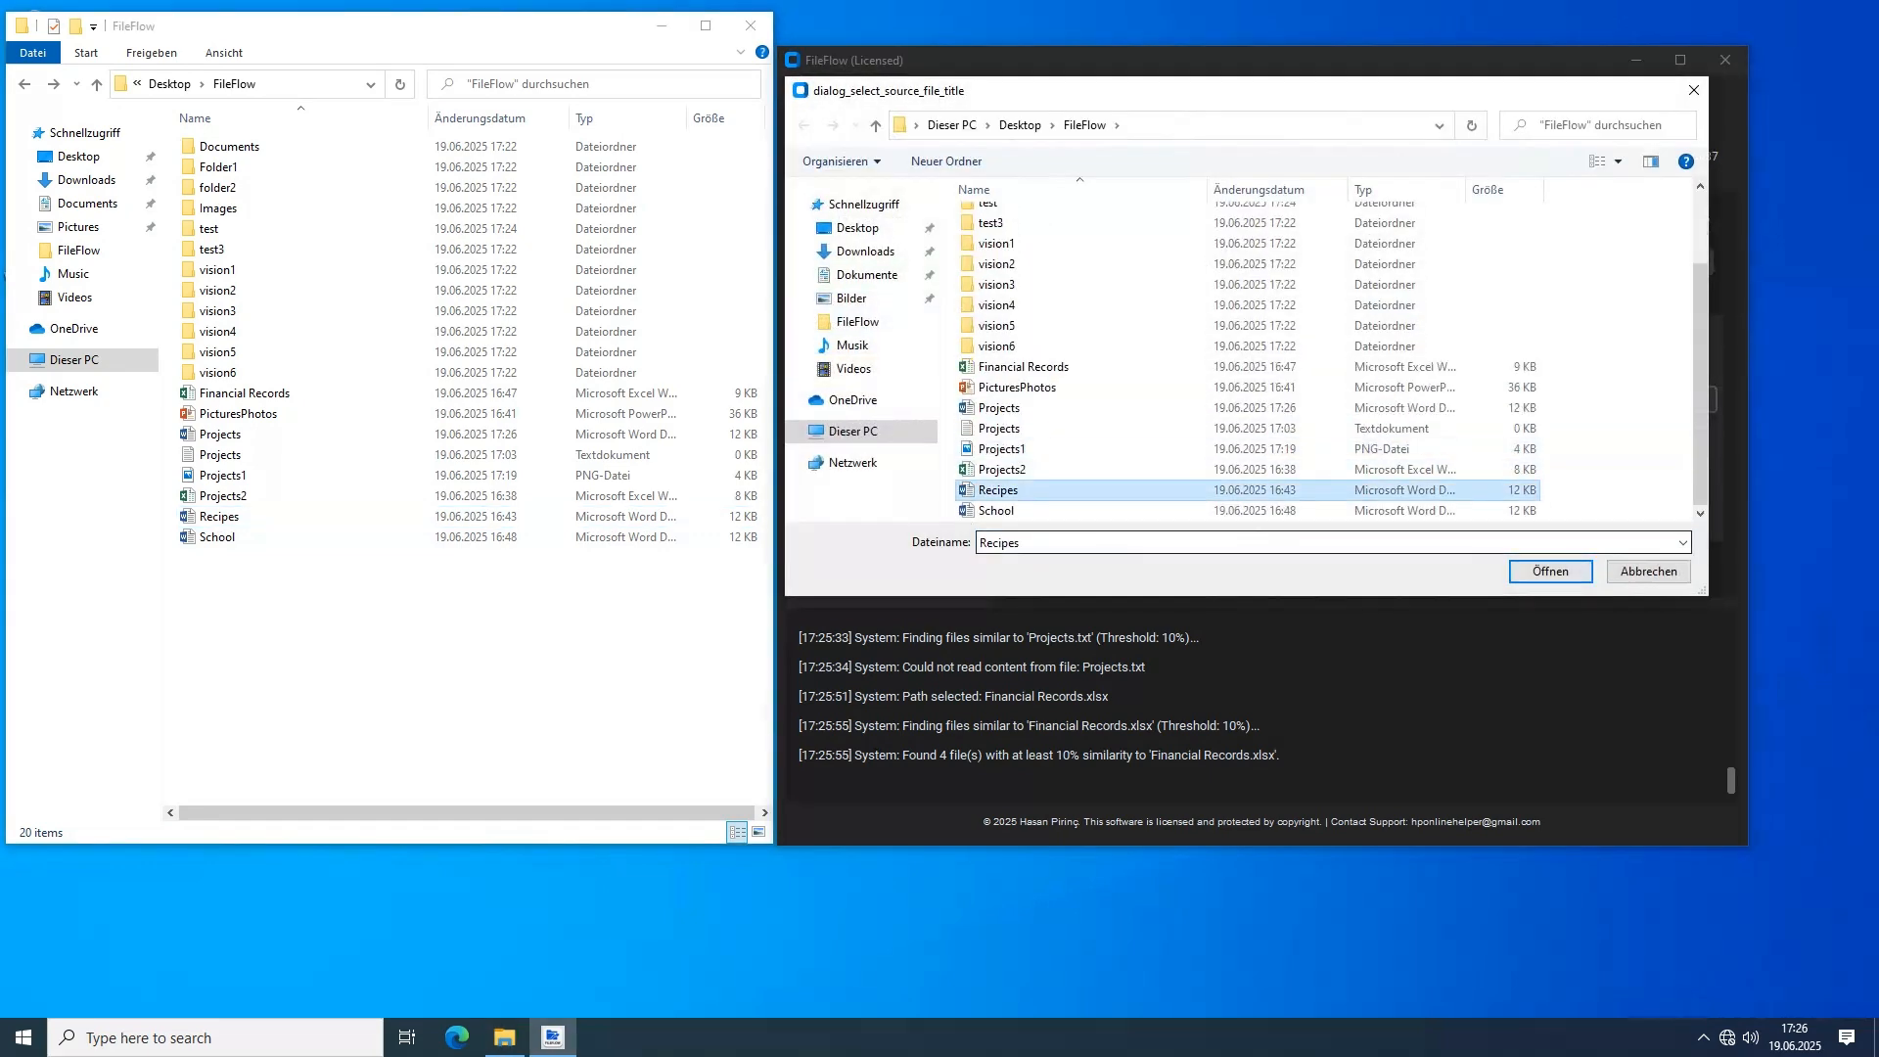
pyautogui.click(1550, 571)
pyautogui.click(1217, 400)
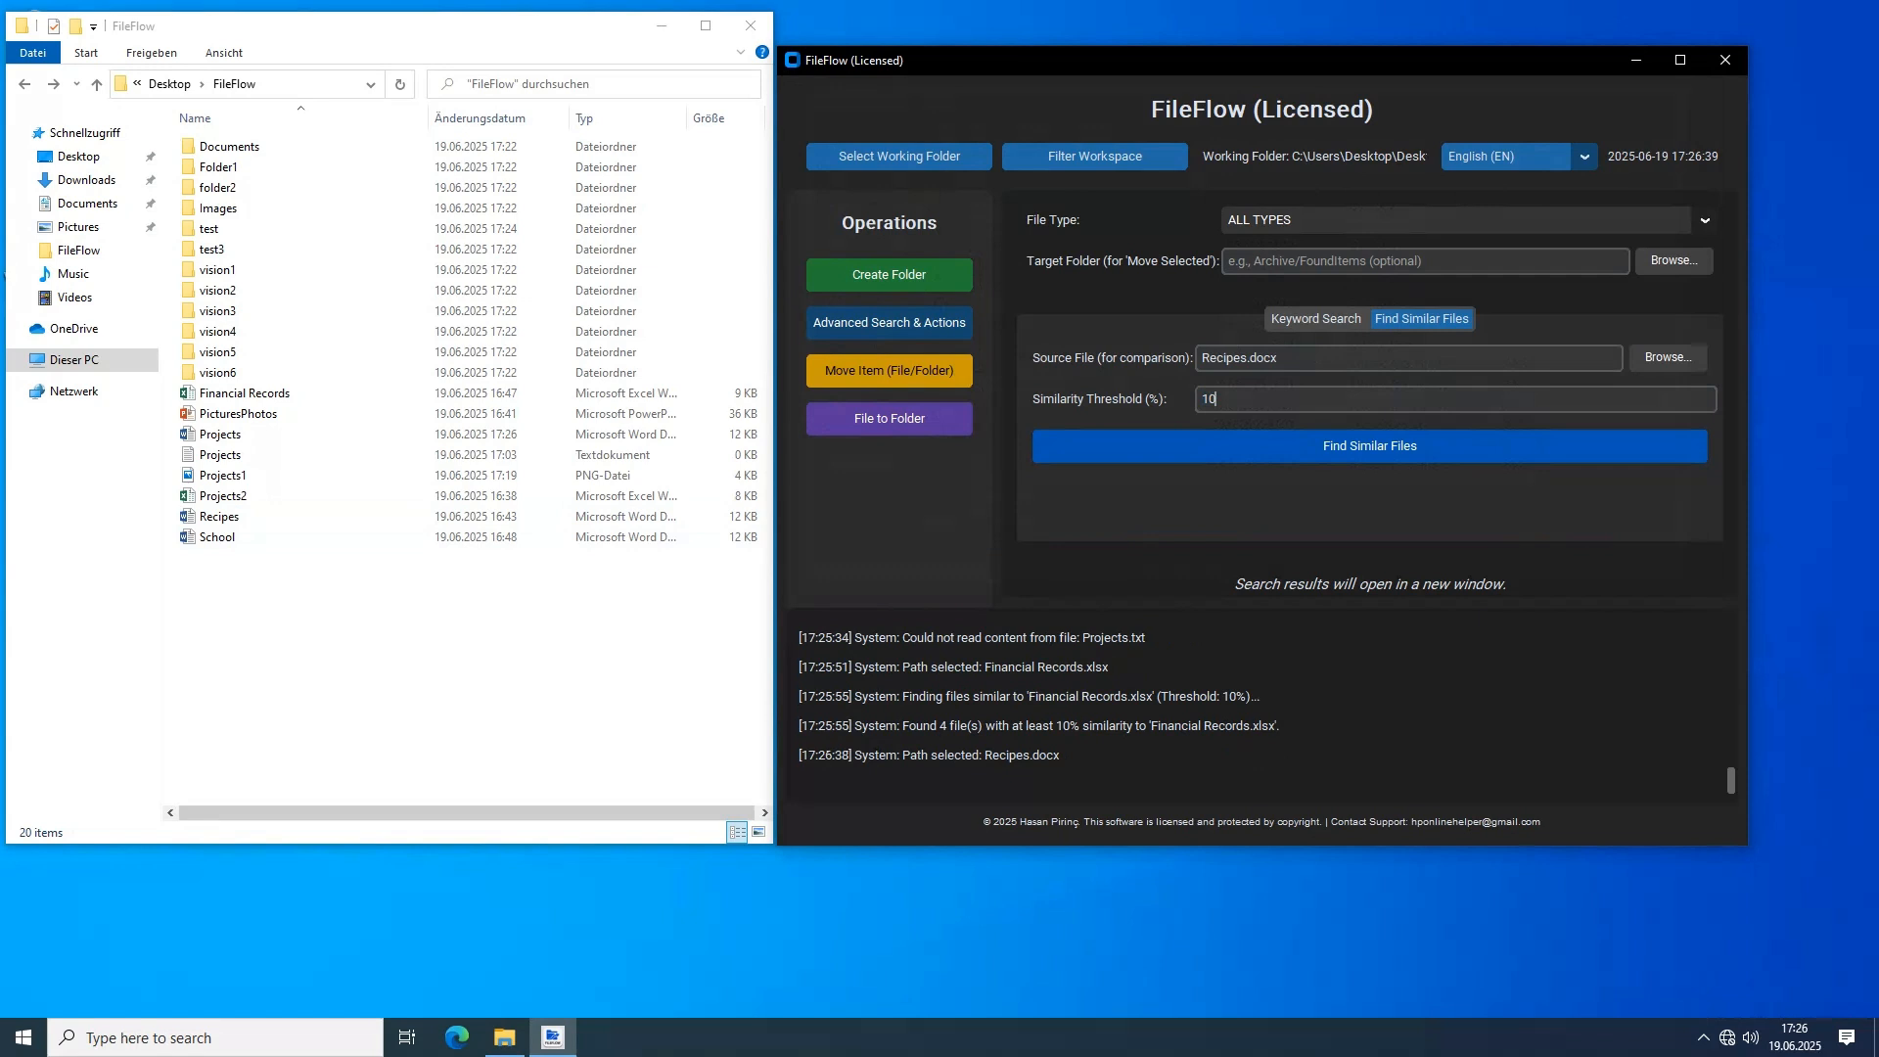
pyautogui.click(1369, 446)
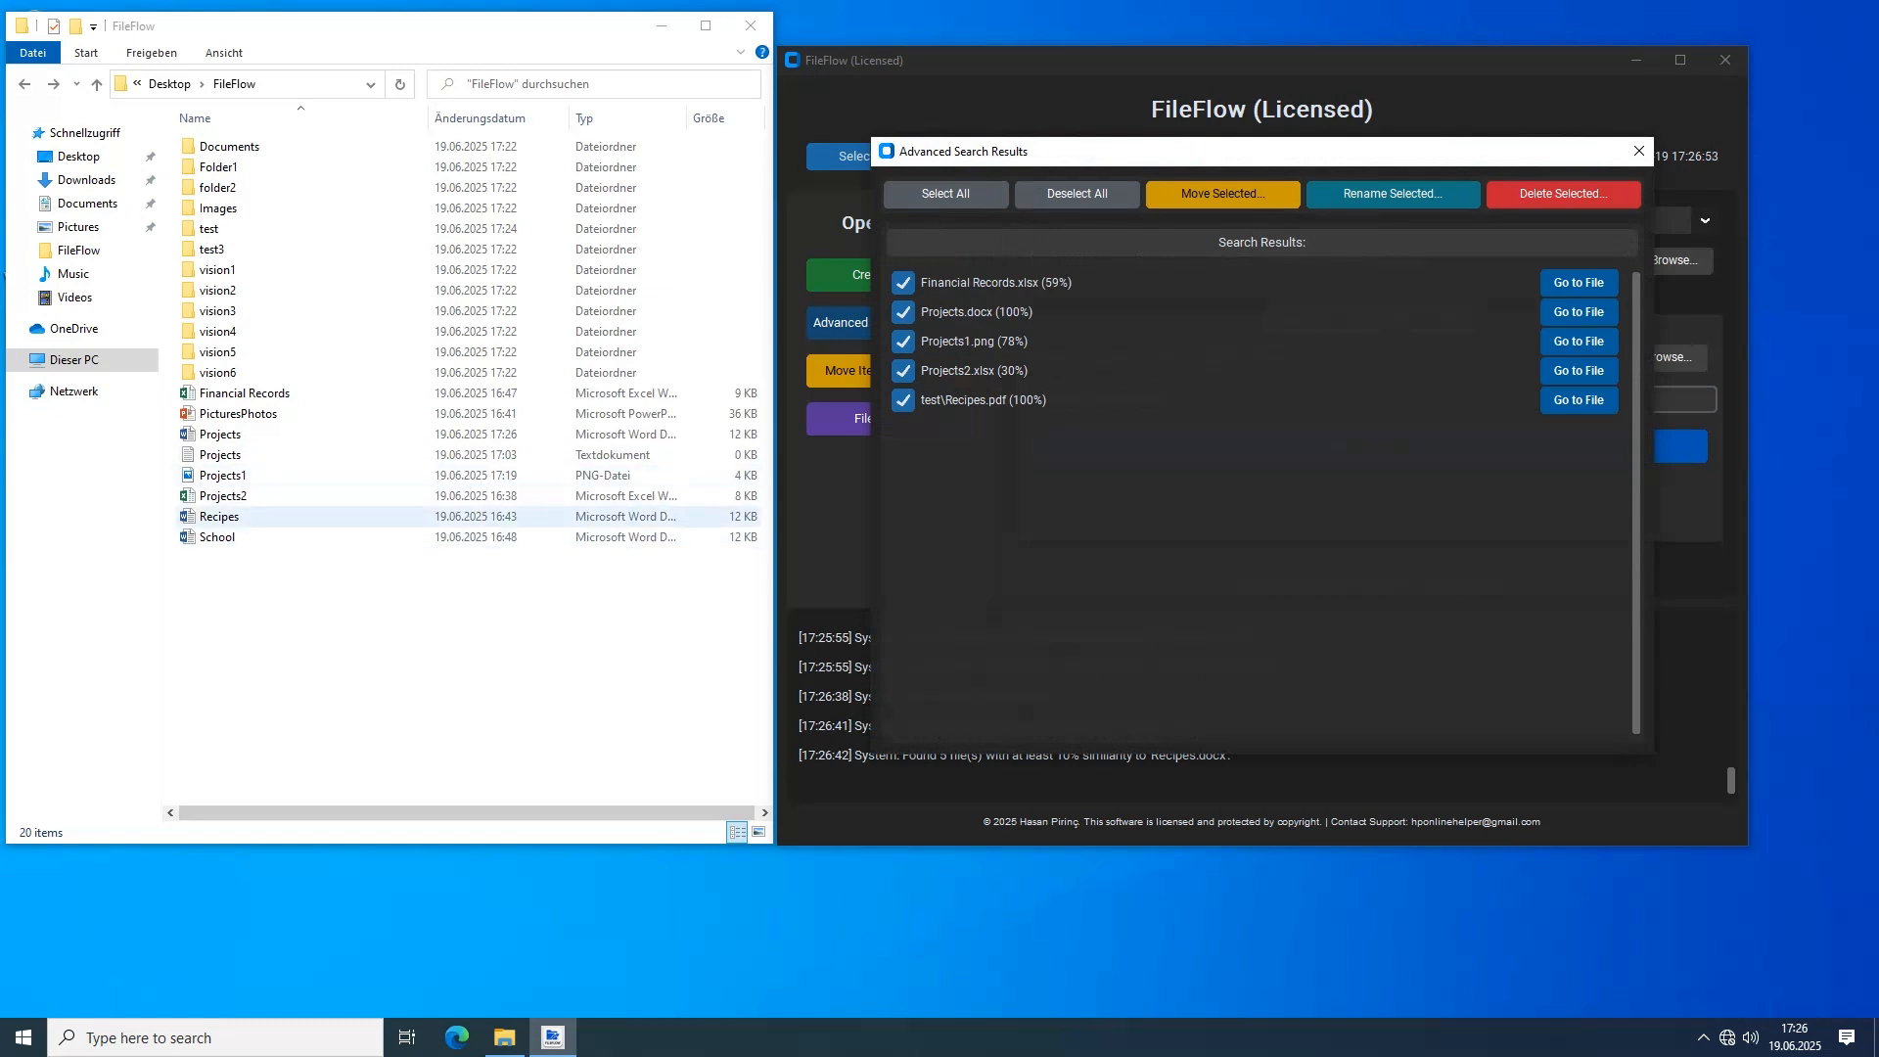
# Go to the location of test\Recipes.pdf from the search results, read the PDF and close it
pyautogui.click(1578, 399)
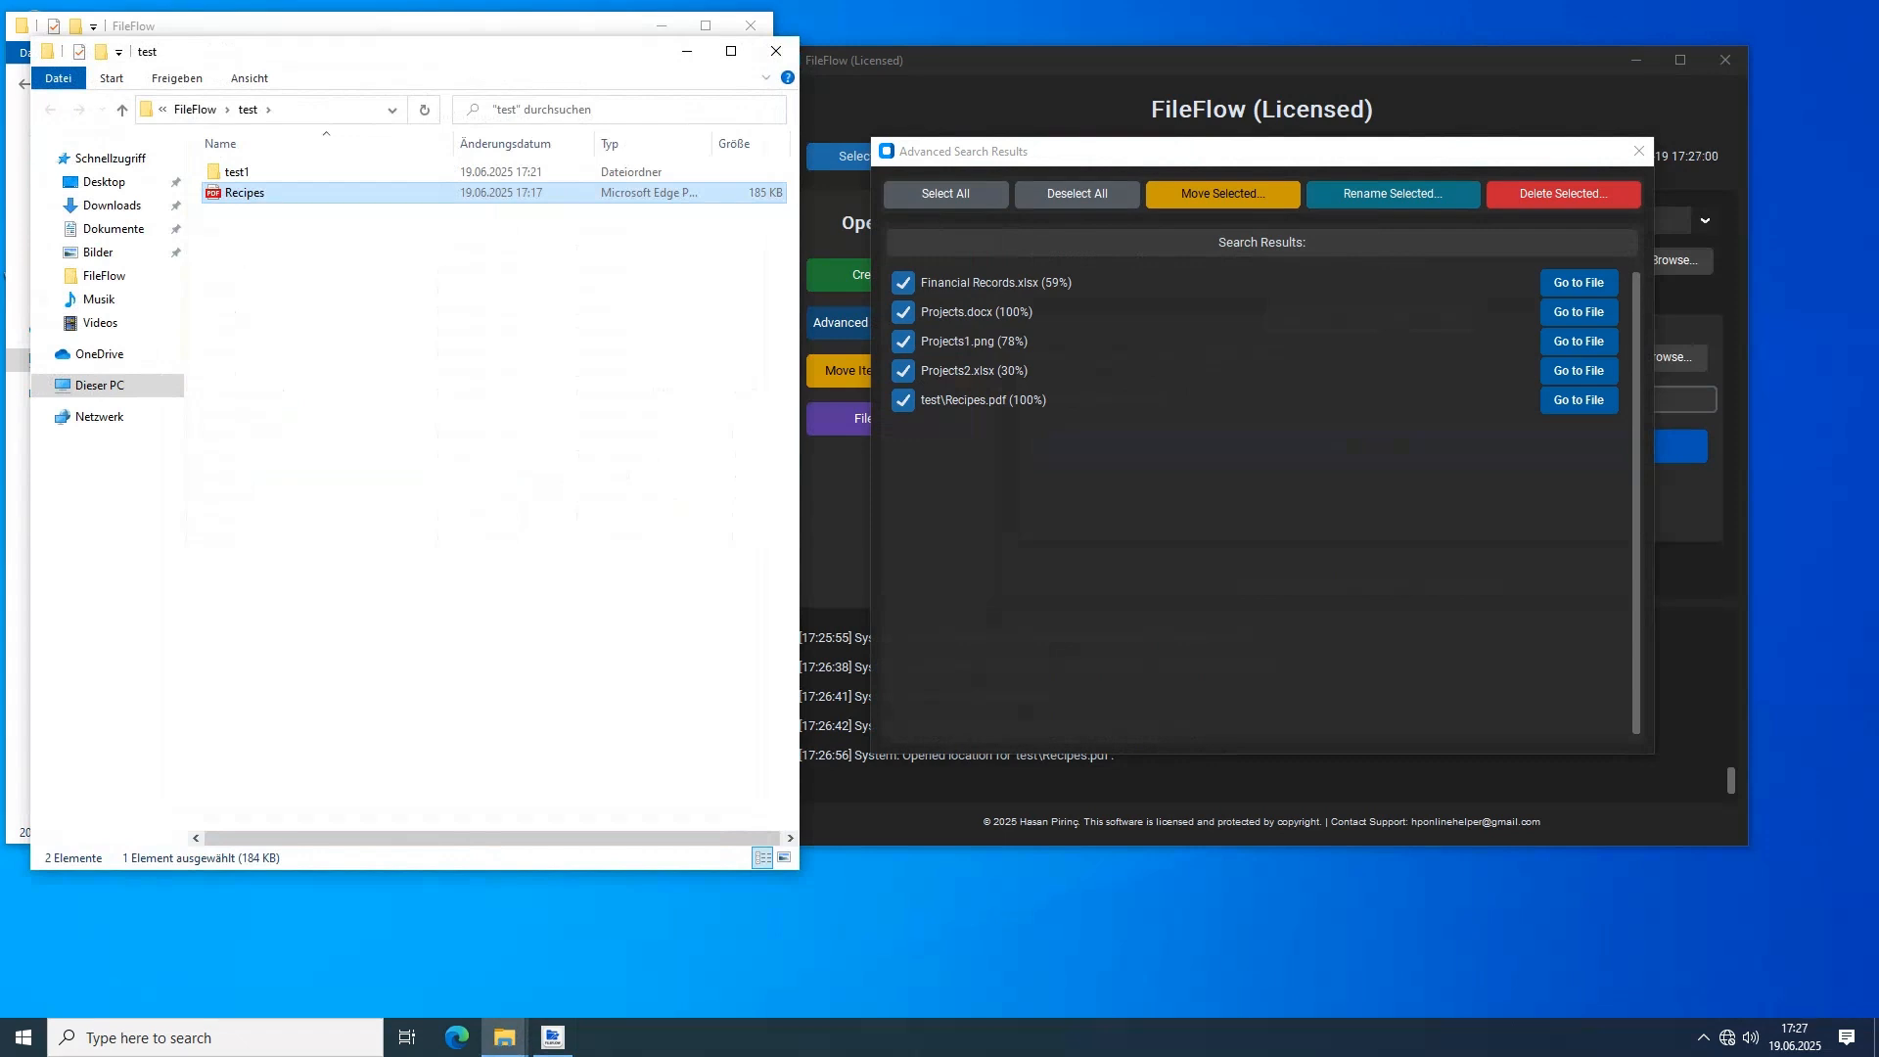
pyautogui.doubleClick(244, 193)
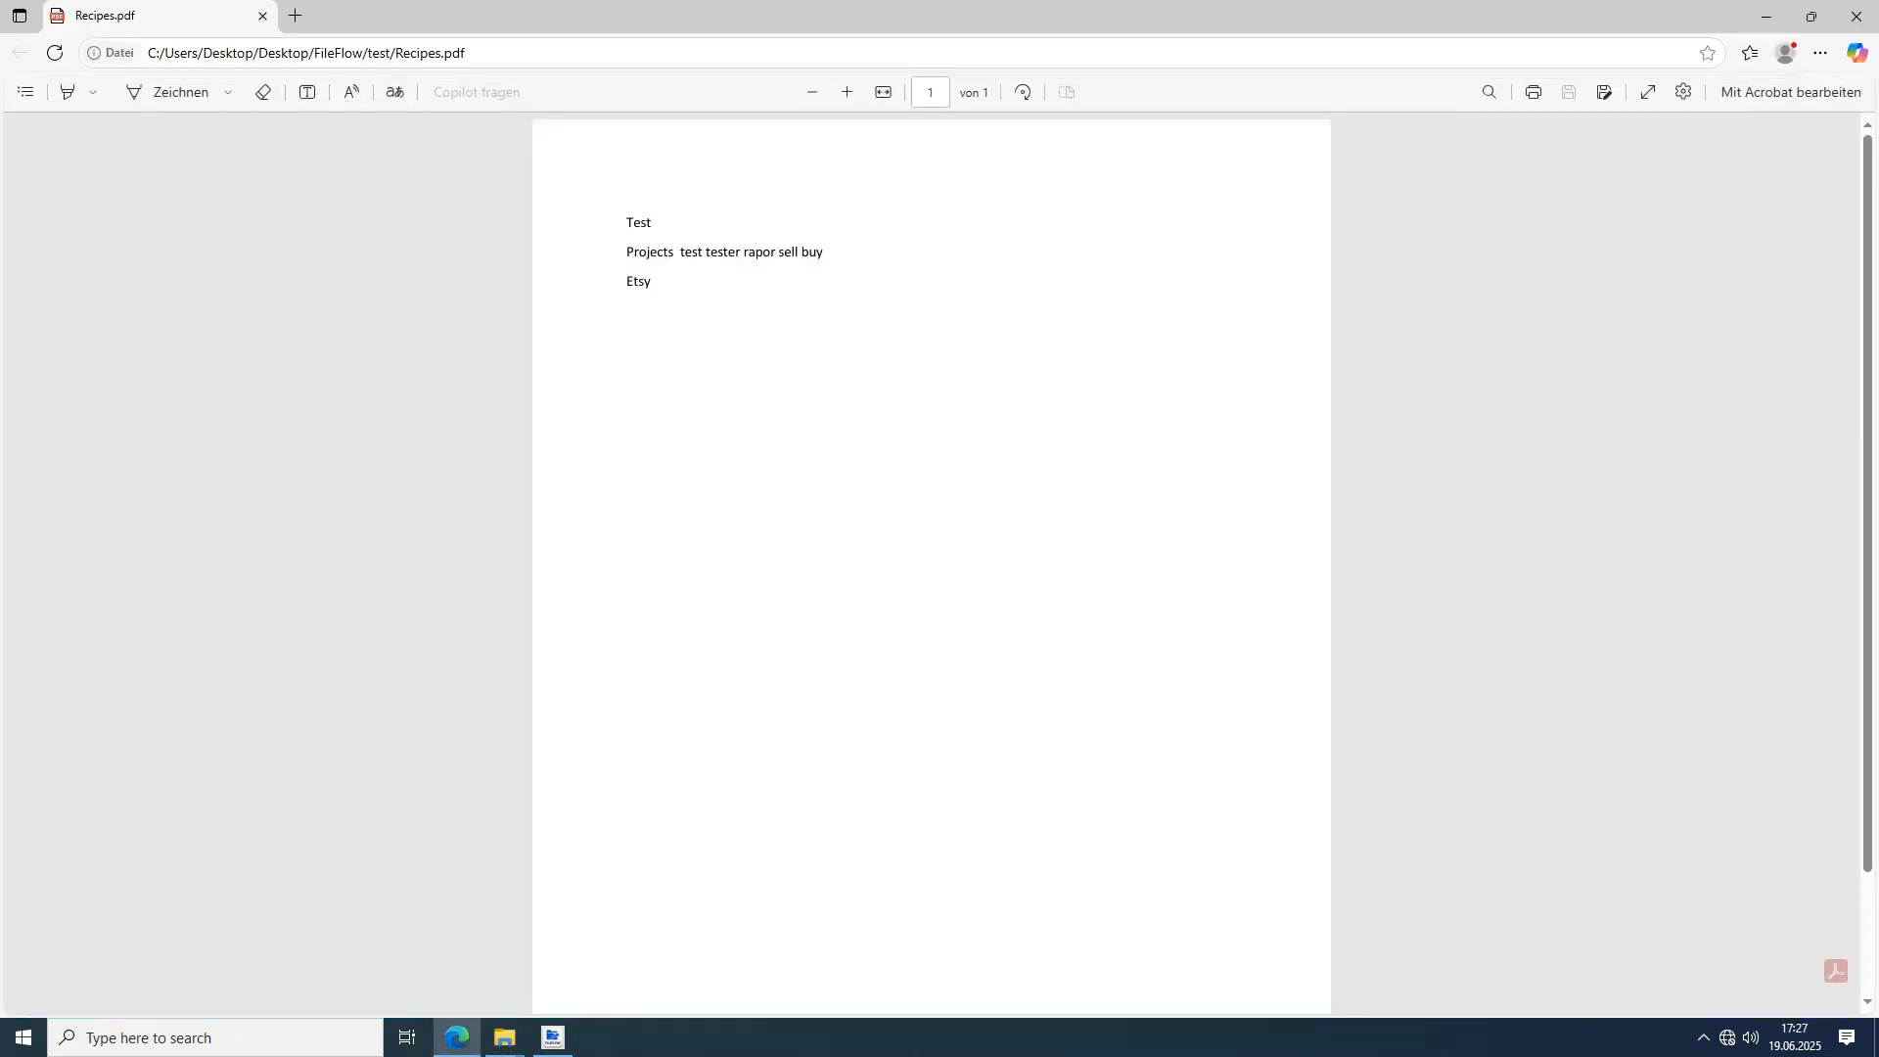
pyautogui.click(1856, 16)
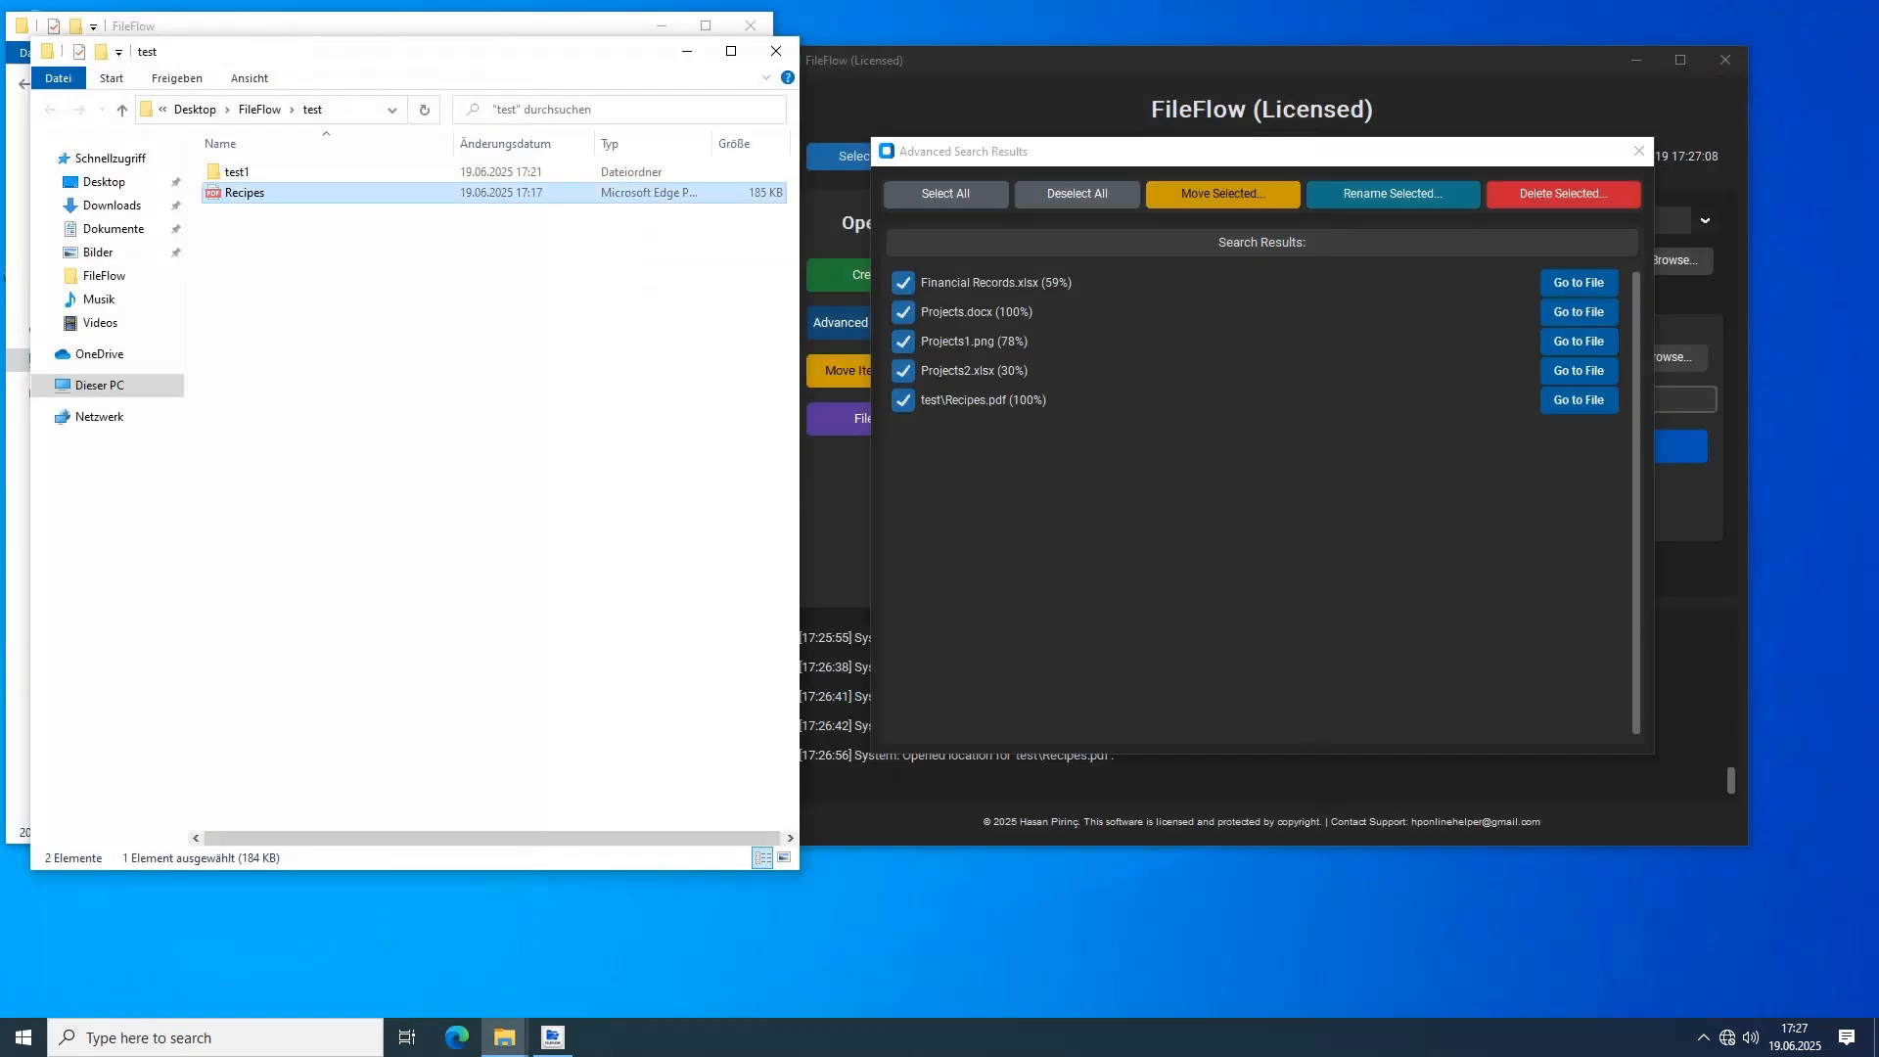
# Move the Recipes PDF from the test folder into the FileFlow folder and close the search results
pyautogui.click(587, 352)
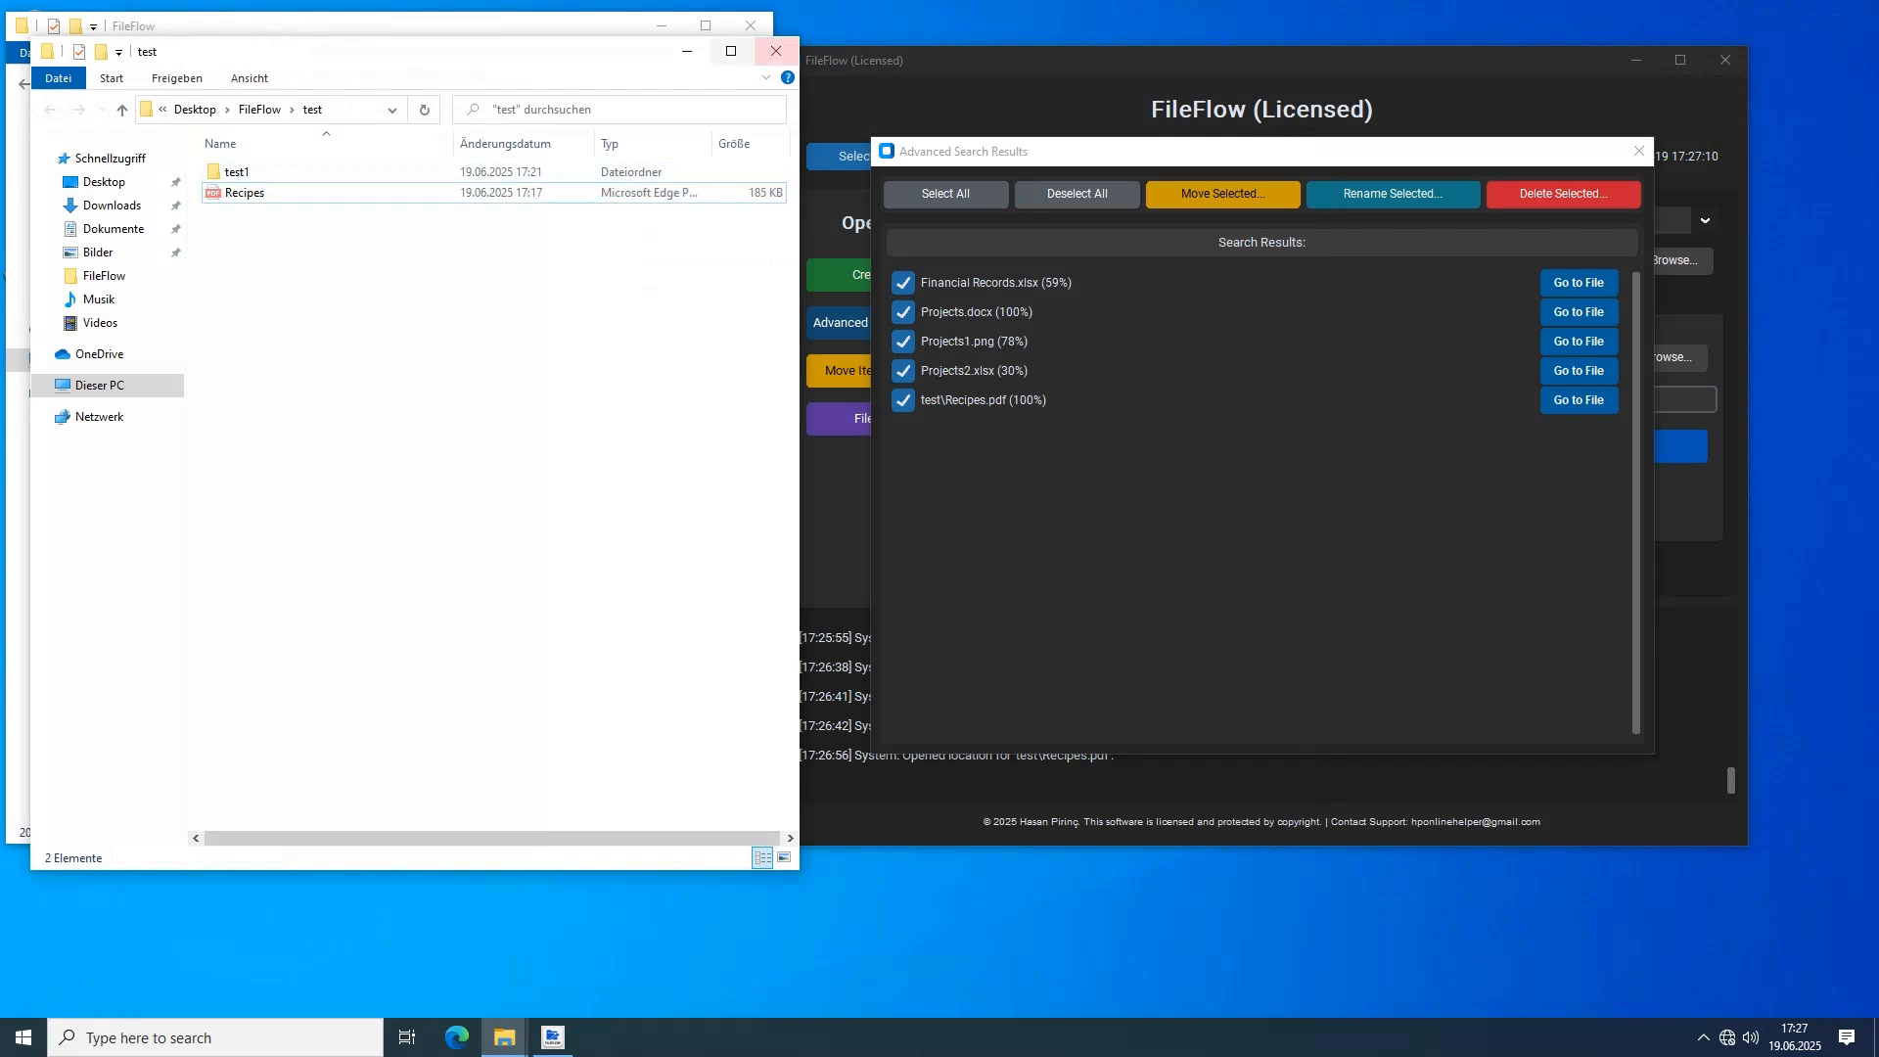
pyautogui.click(775, 51)
pyautogui.click(470, 636)
pyautogui.hotkey('ctrl', 'v')
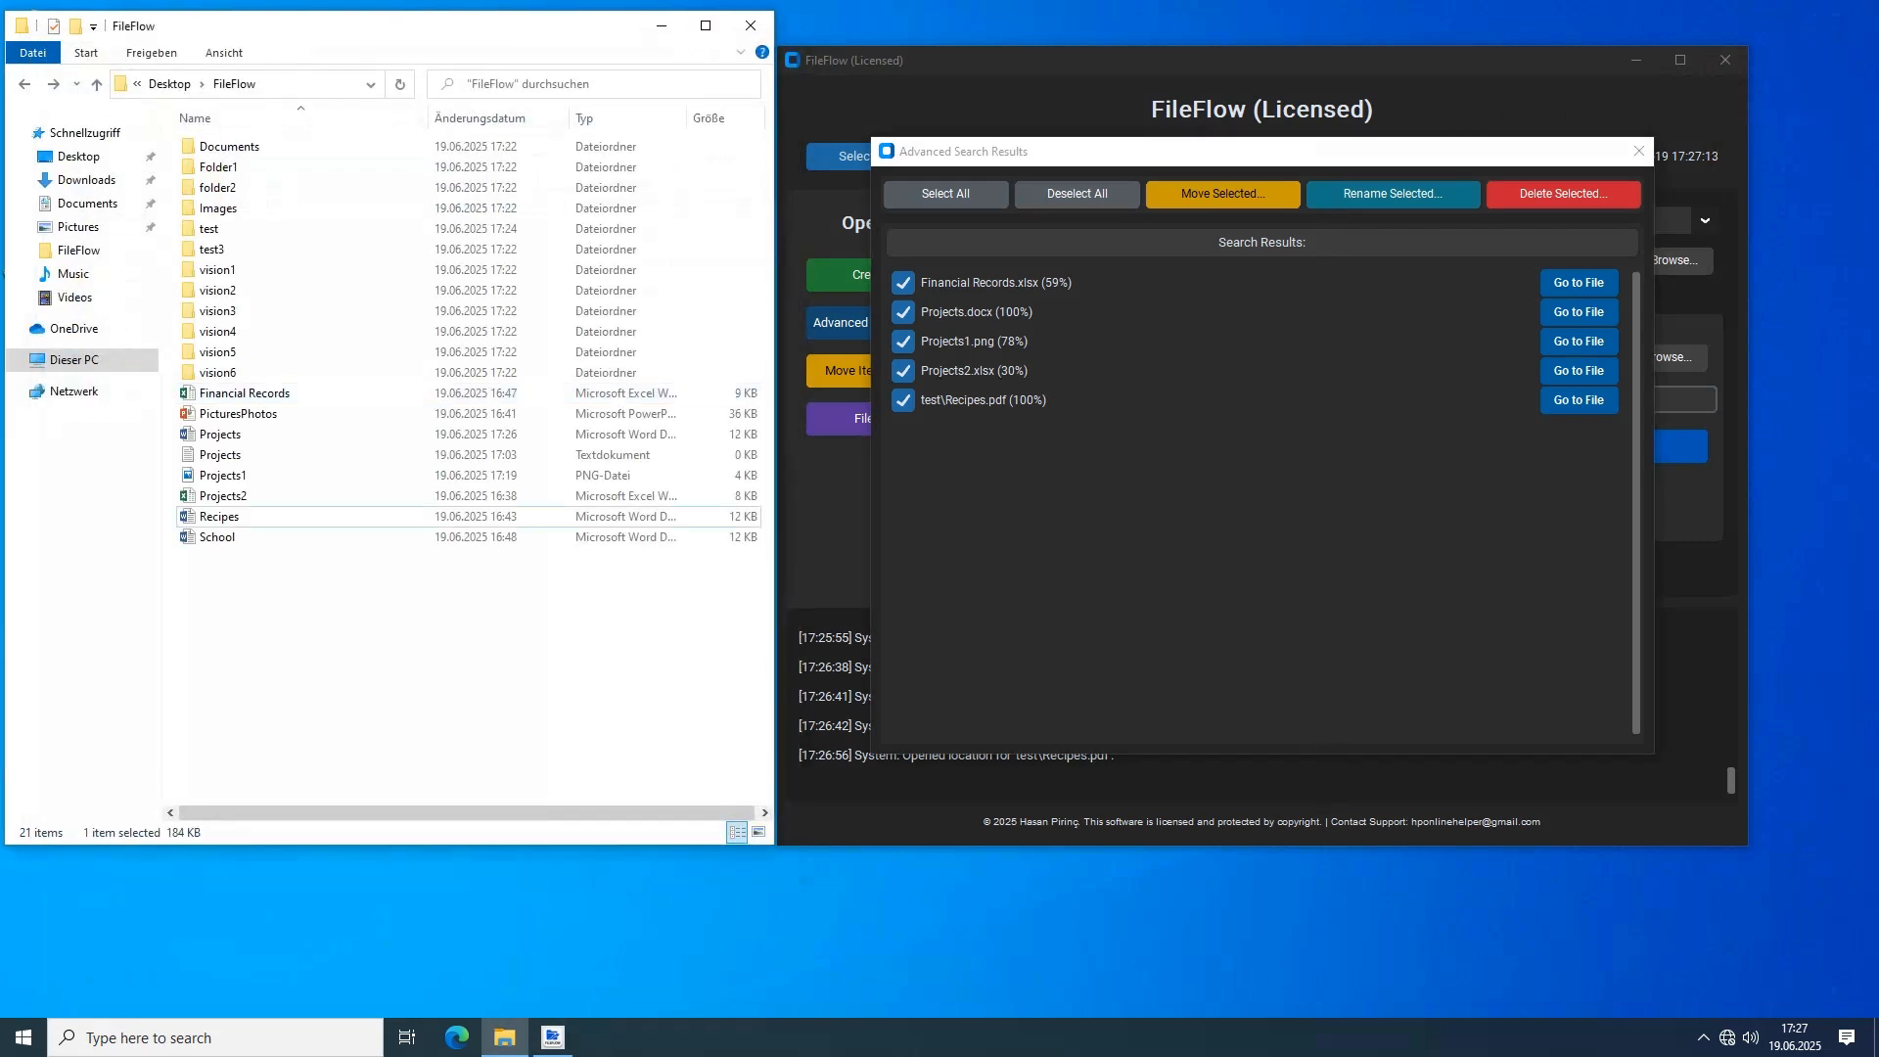
pyautogui.click(469, 636)
pyautogui.click(1272, 451)
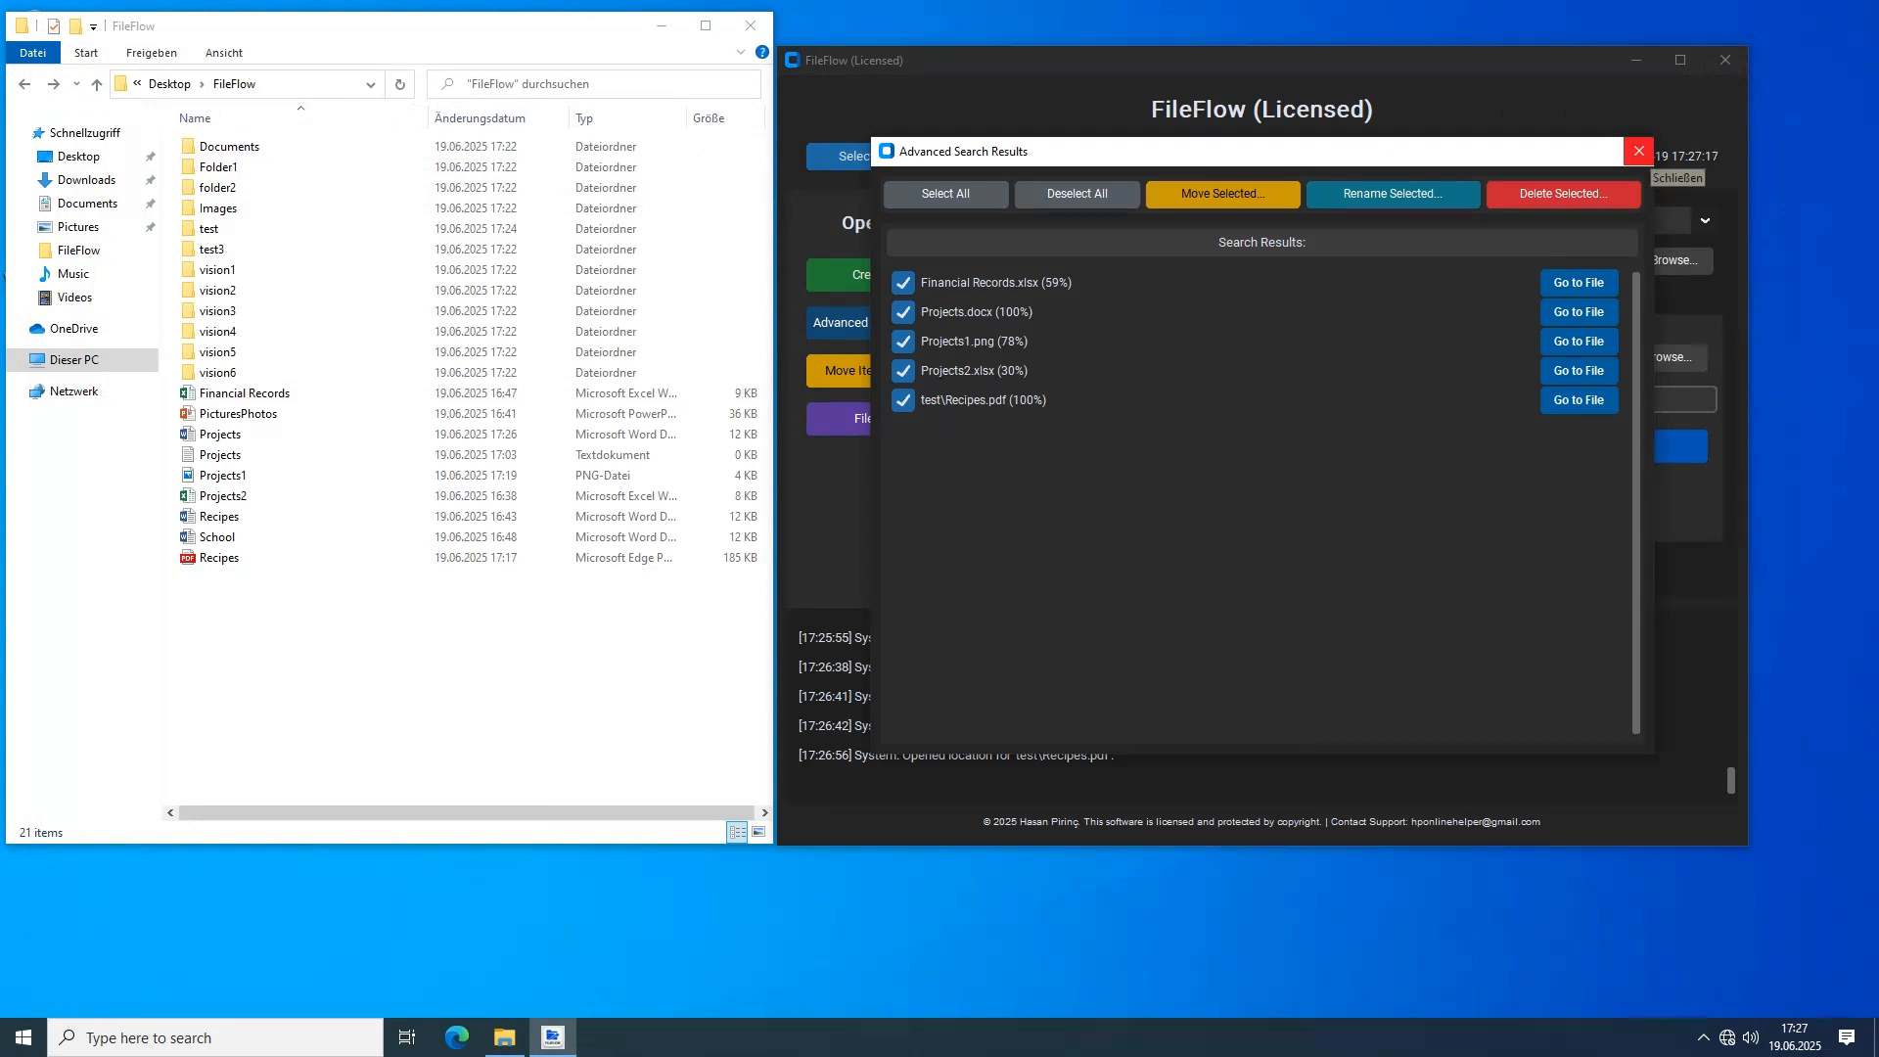
pyautogui.click(1638, 151)
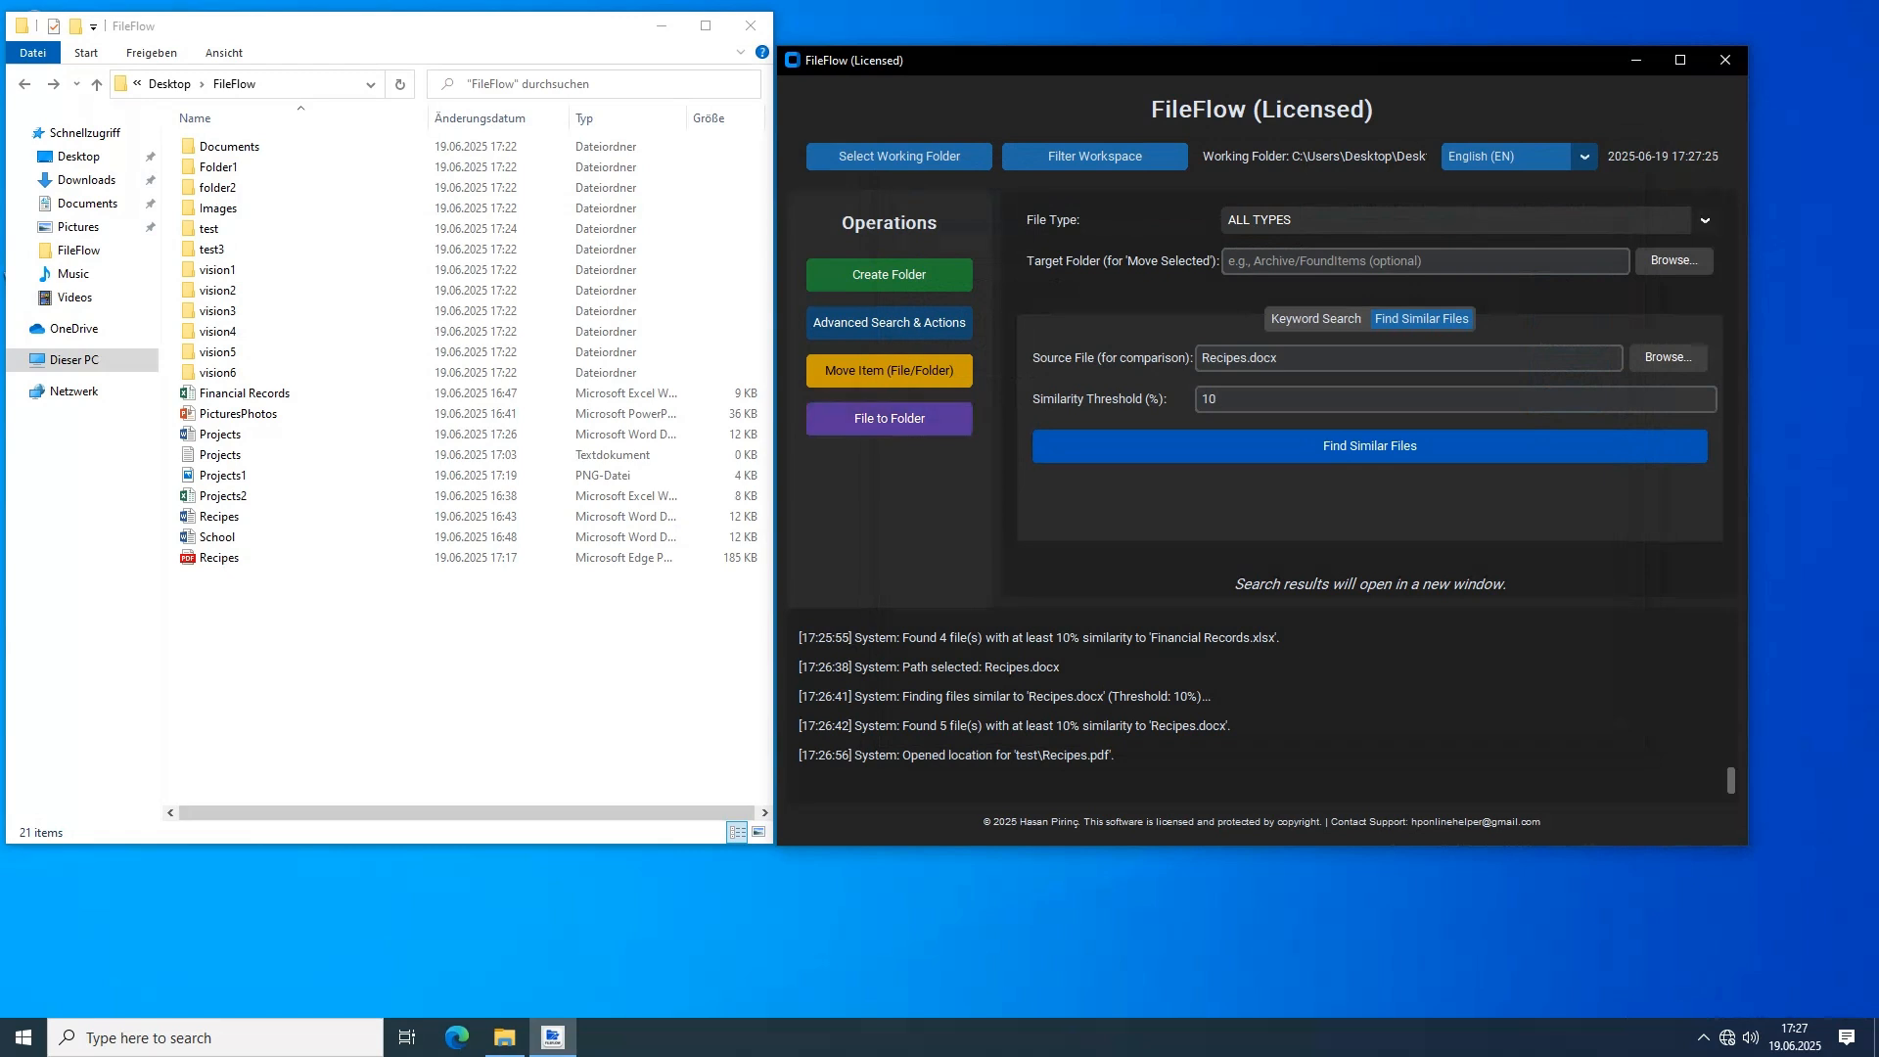
# Use File to Folder to move the seven files from Financial Records.xlsx through Recipes.docx into folders named after them
pyautogui.click(1315, 319)
pyautogui.click(889, 418)
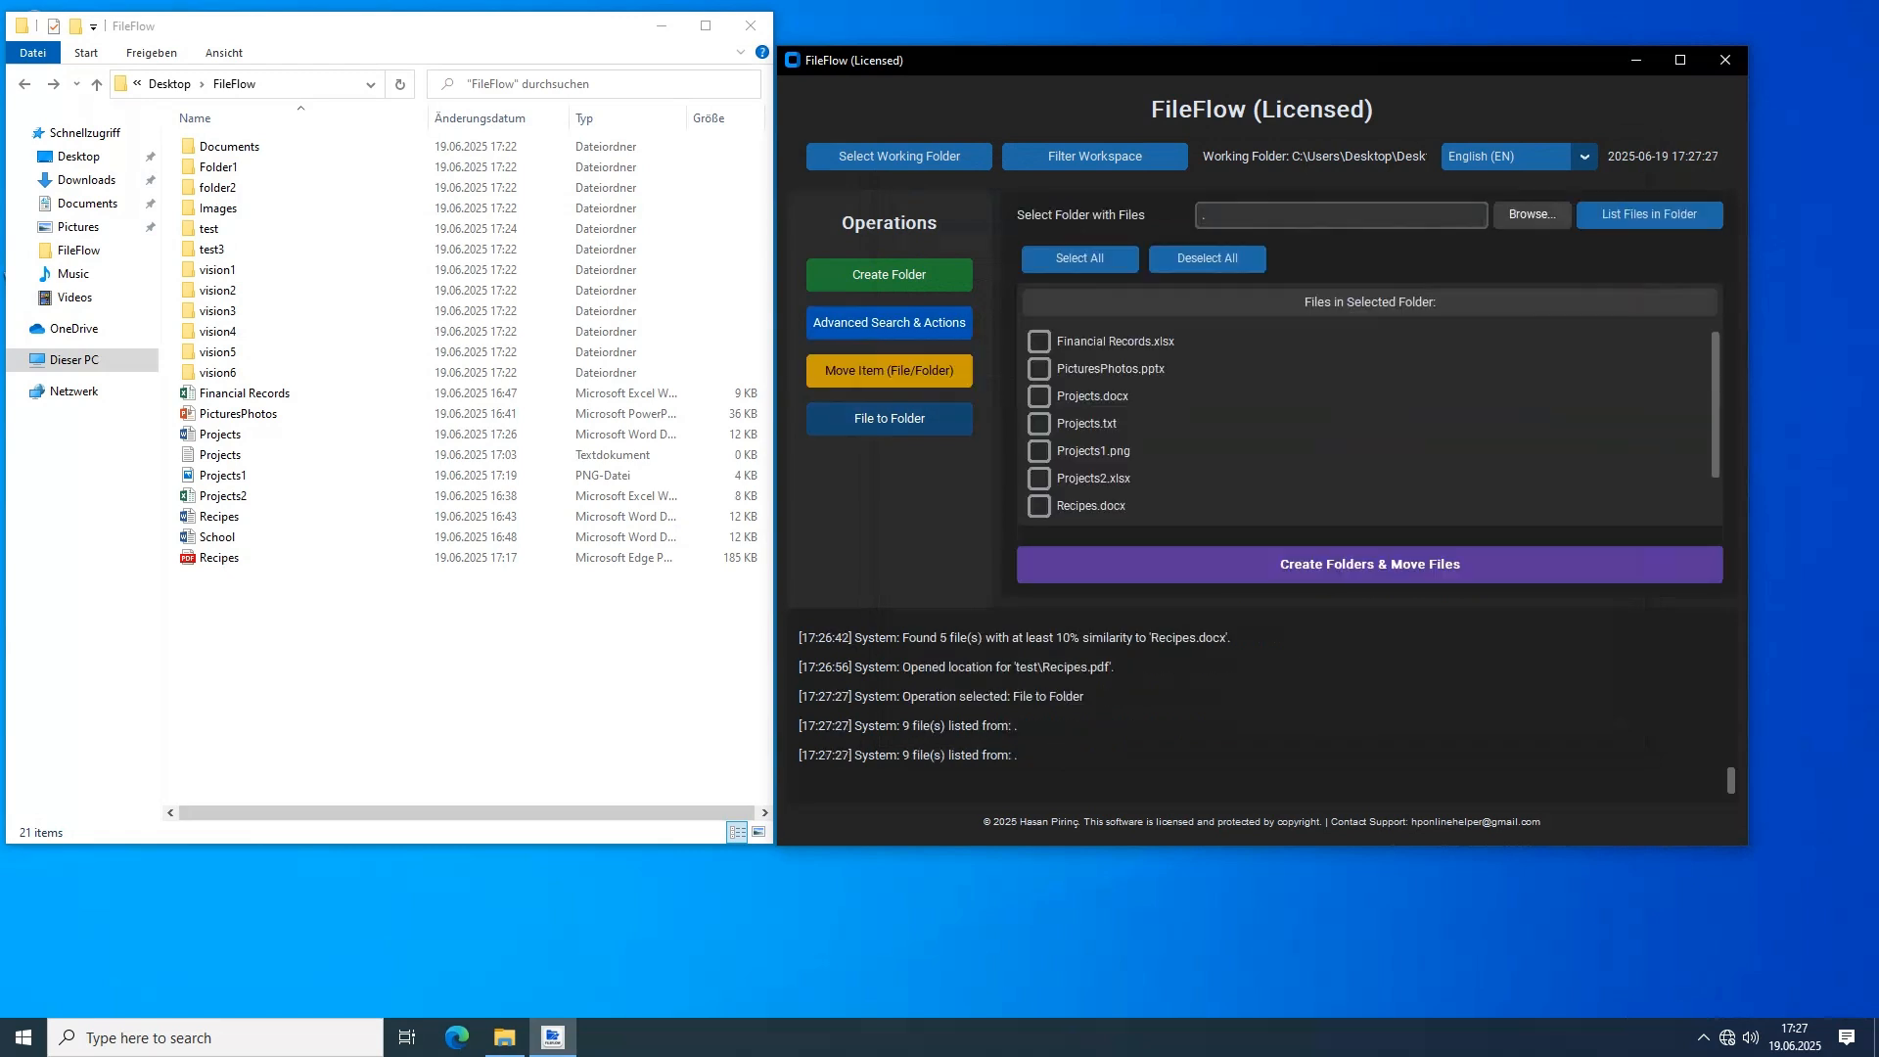
pyautogui.scroll(-3, 1370, 424)
pyautogui.scroll(3, 1369, 424)
pyautogui.click(1039, 342)
pyautogui.click(1039, 369)
pyautogui.click(1039, 396)
pyautogui.click(1039, 424)
pyautogui.click(1039, 451)
pyautogui.click(1039, 479)
pyautogui.click(1039, 506)
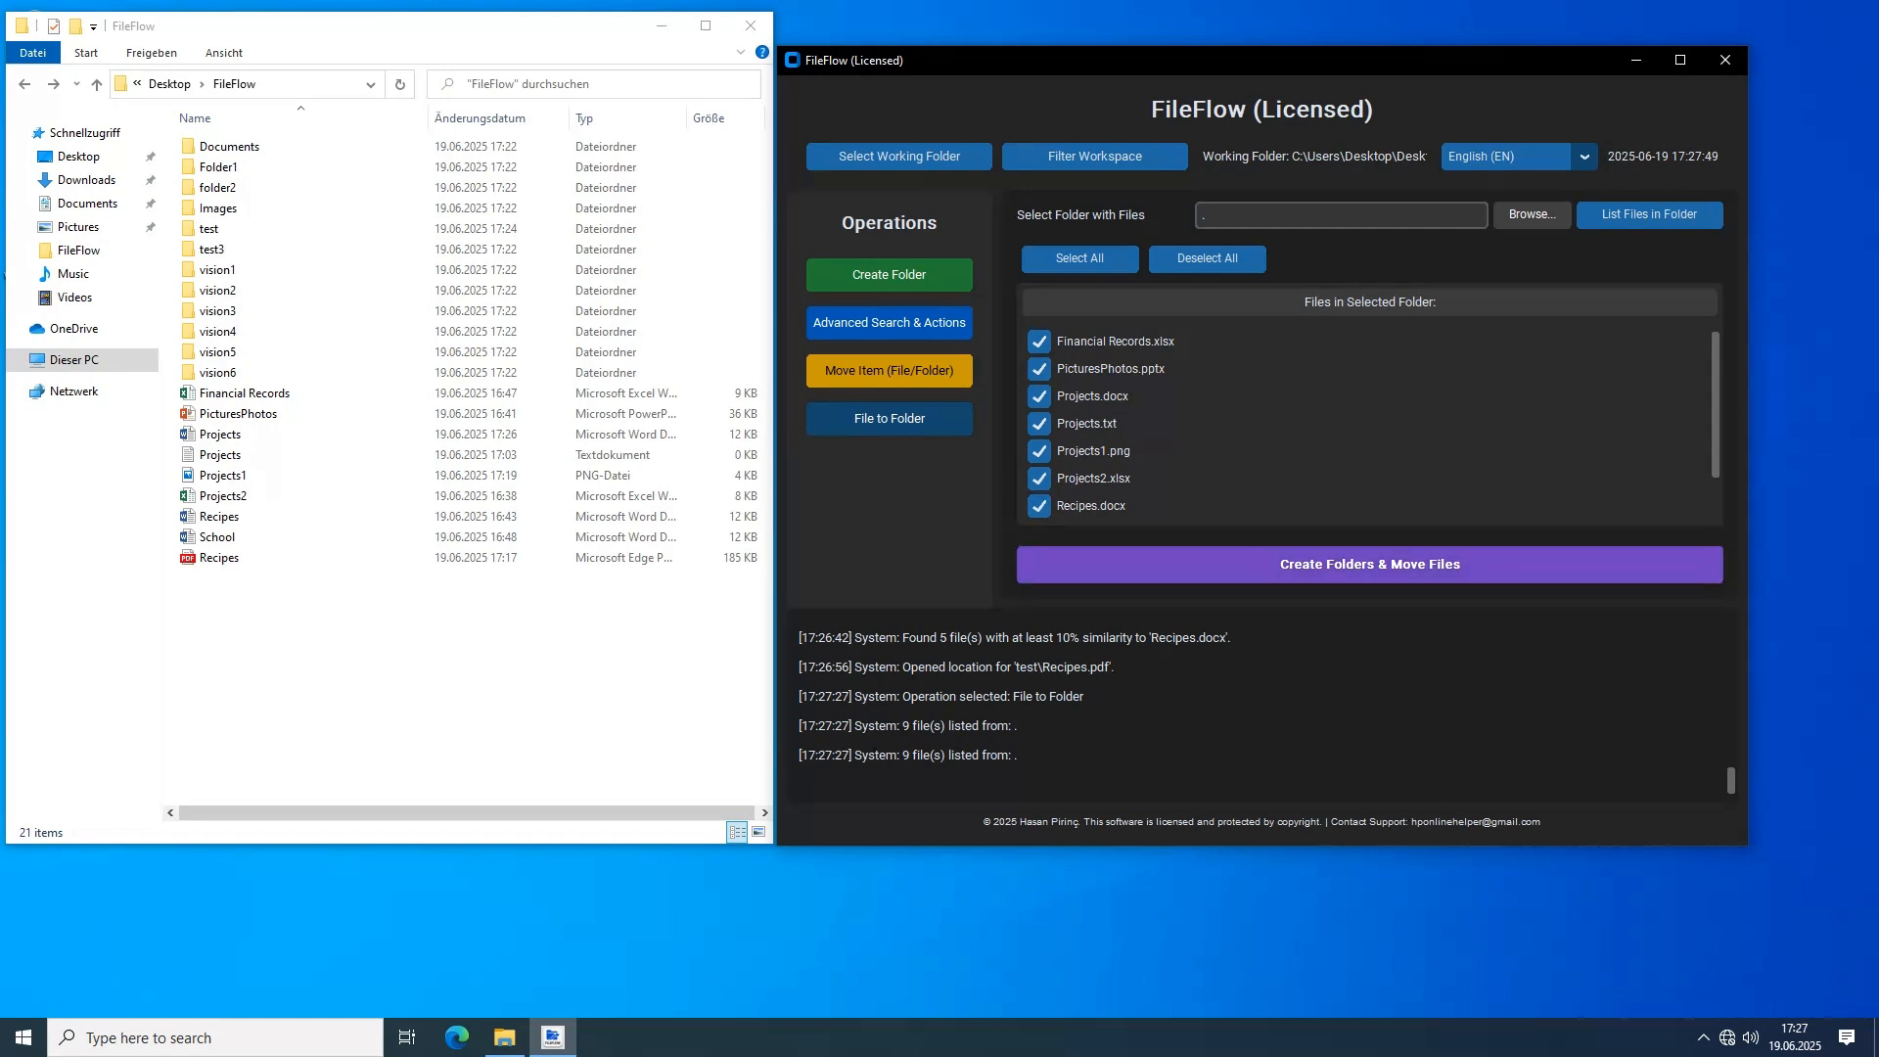
pyautogui.click(1369, 564)
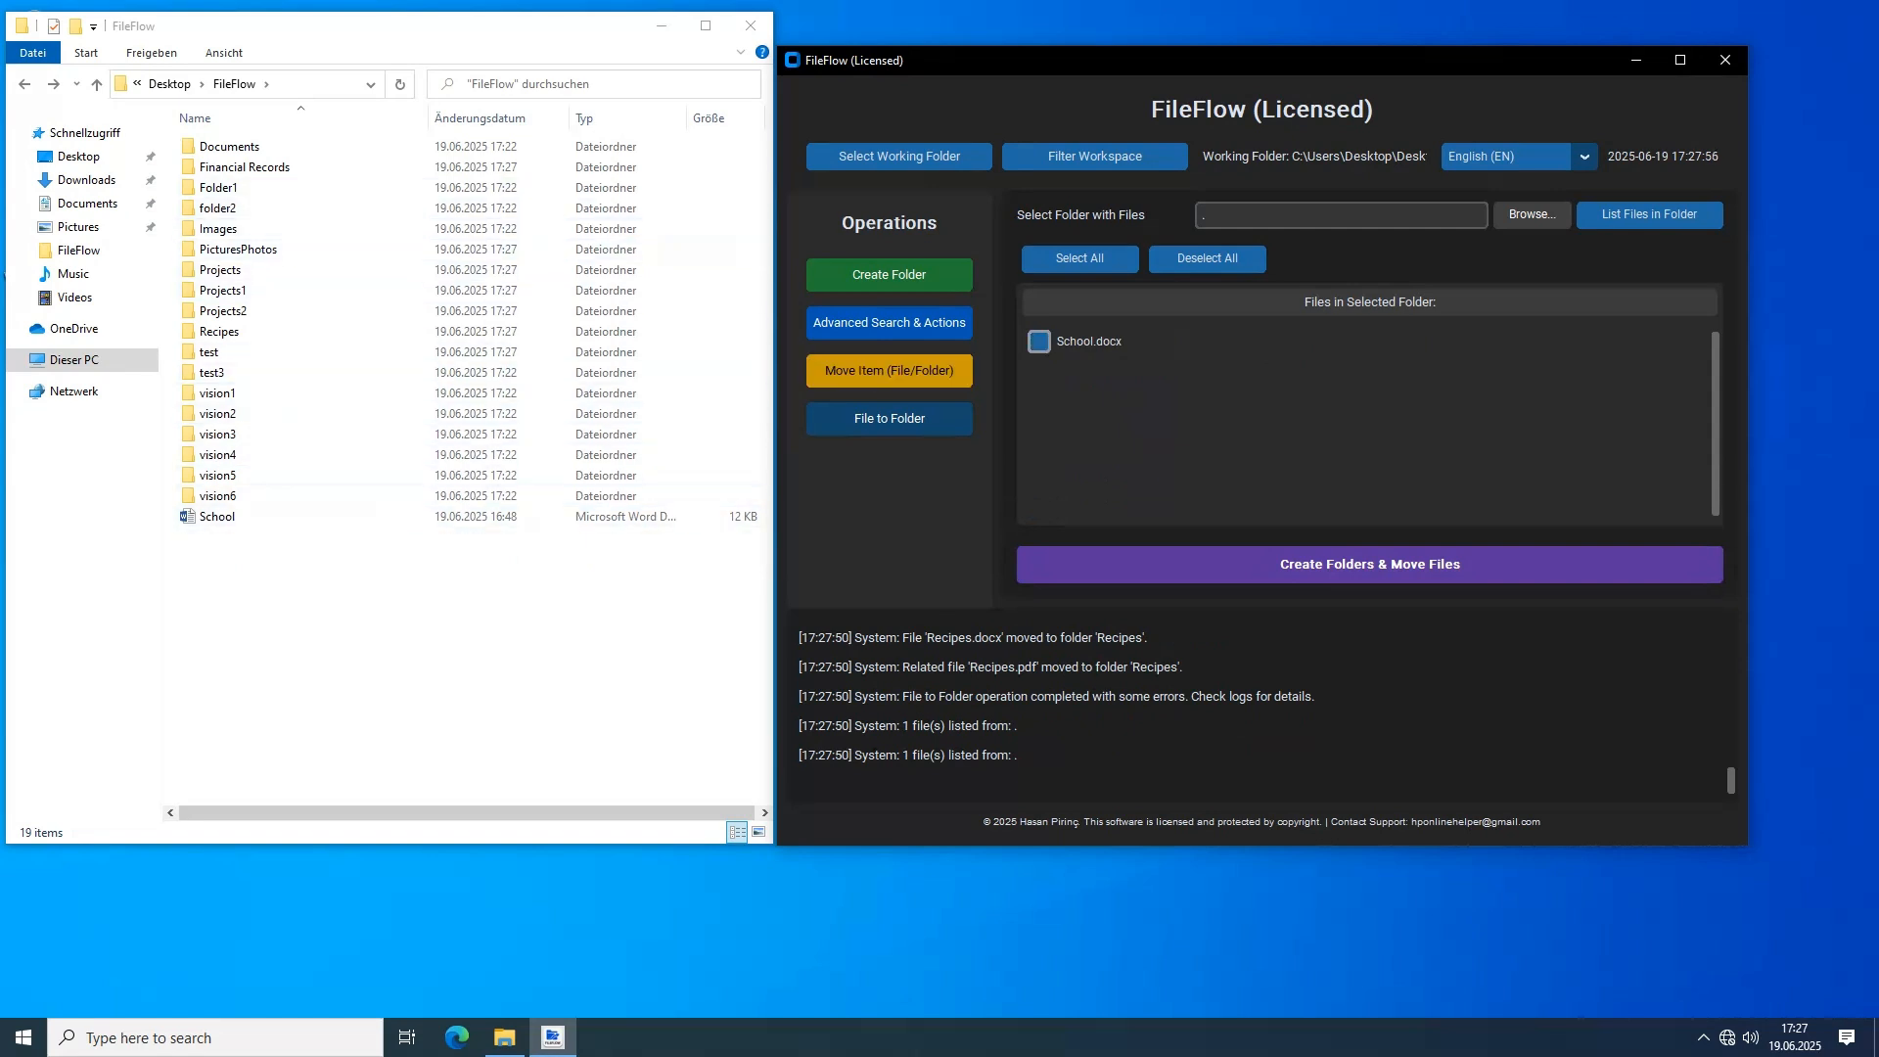
# Create a matching folder for School.docx, move the file into it and check the School folder
pyautogui.click(1039, 340)
pyautogui.click(1369, 564)
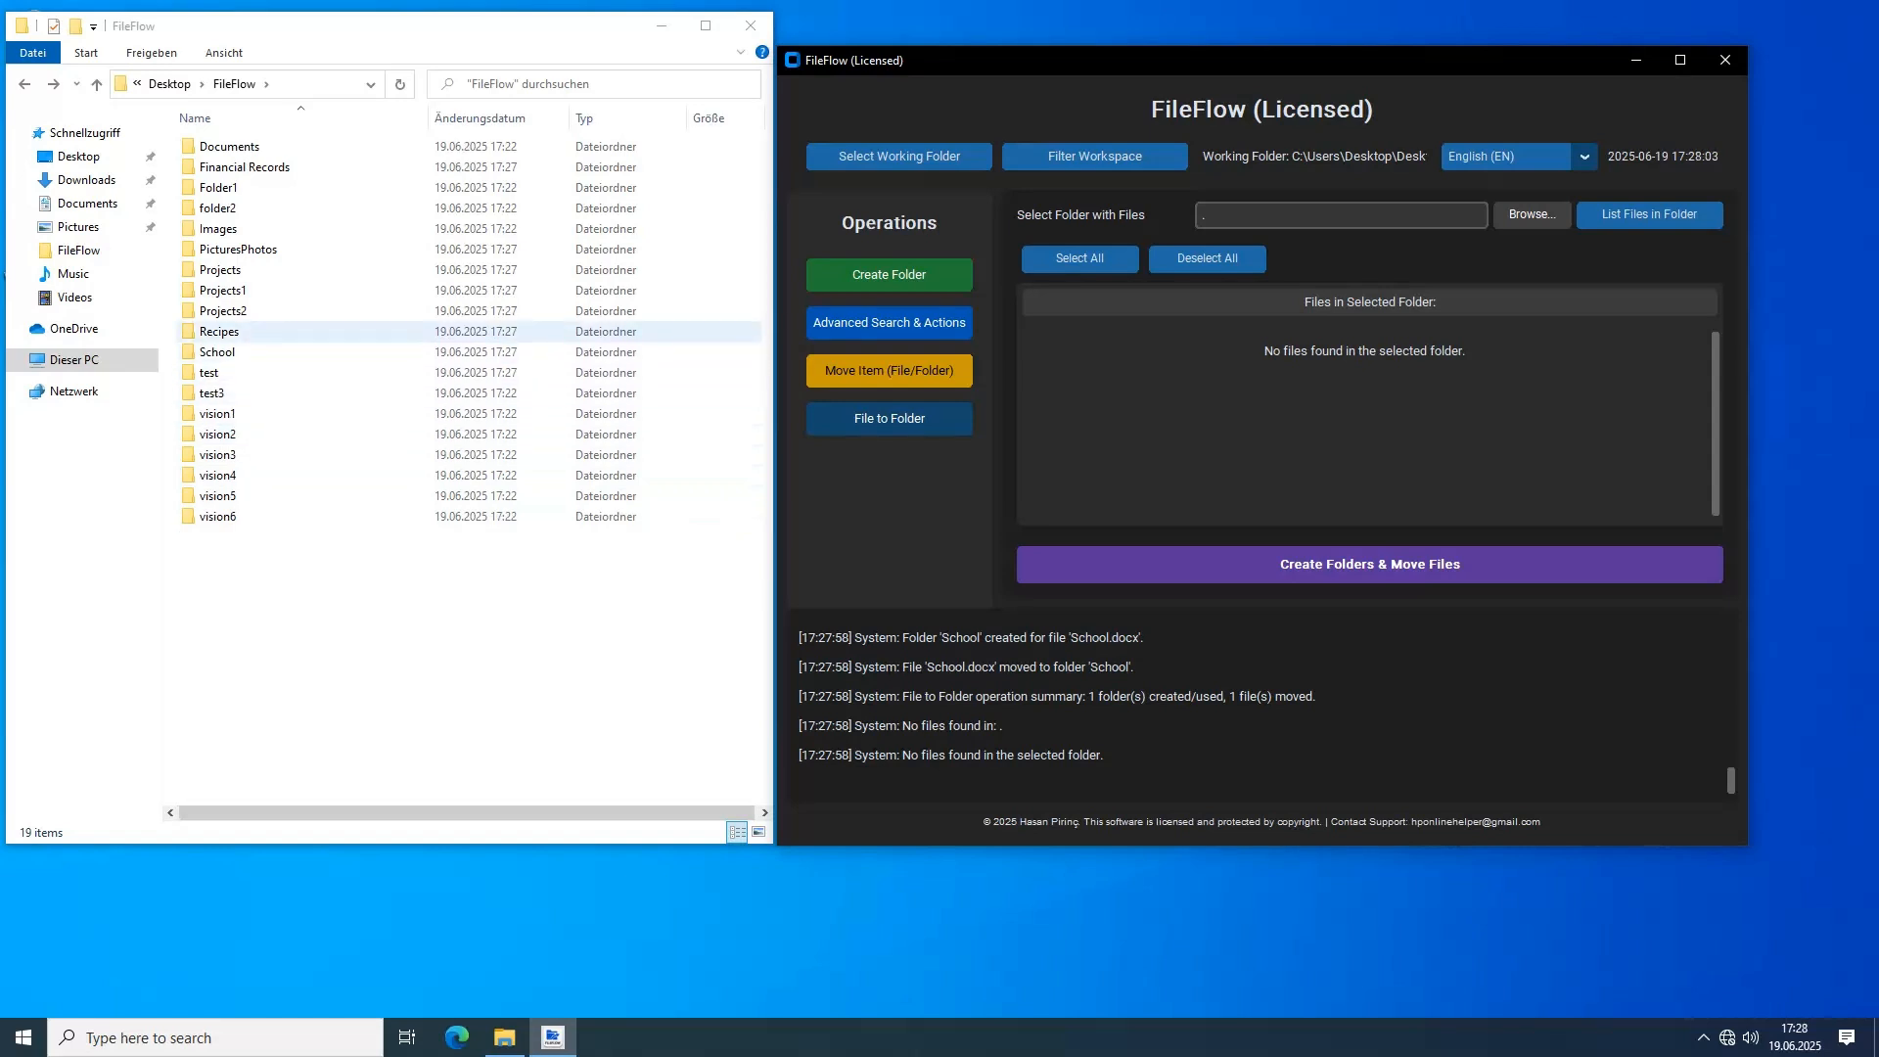
pyautogui.doubleClick(215, 351)
pyautogui.click(24, 84)
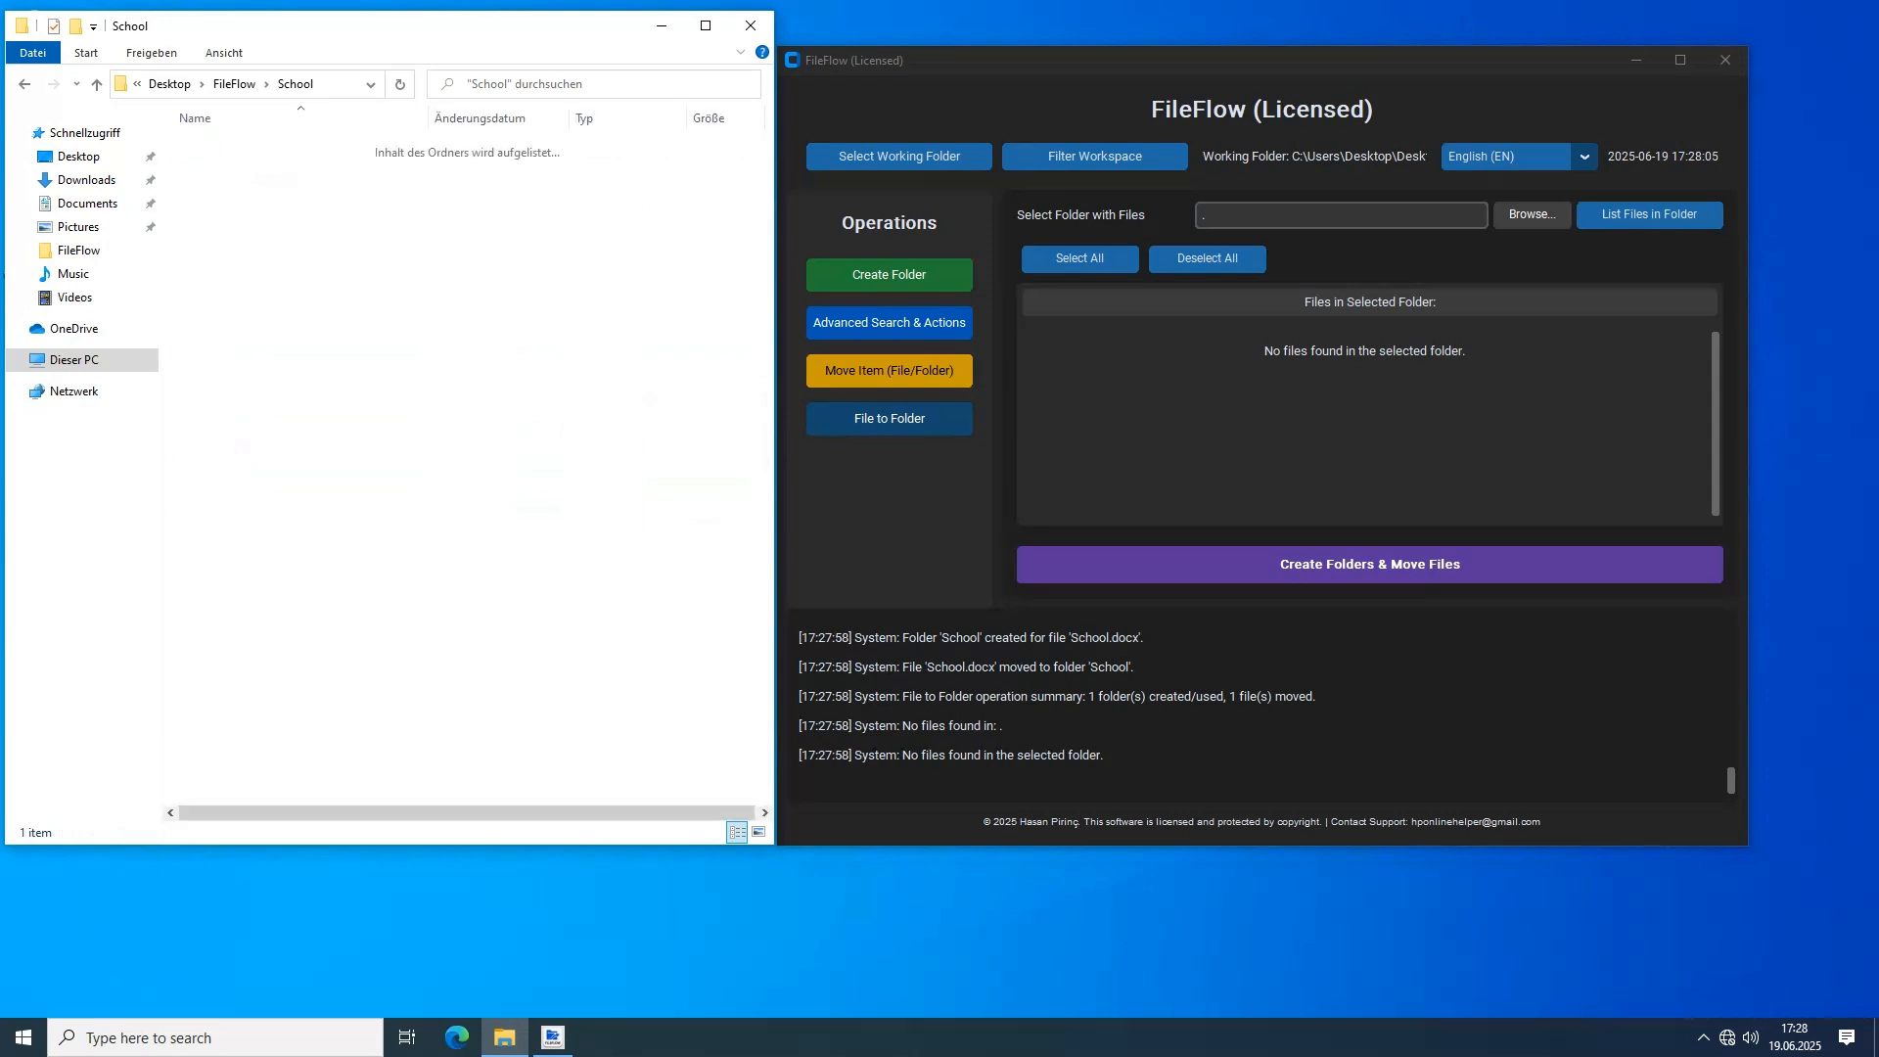
# Inspect the contents of the Projects, Projects1, Projects2 and Recipes folders in the file browser
pyautogui.doubleClick(220, 269)
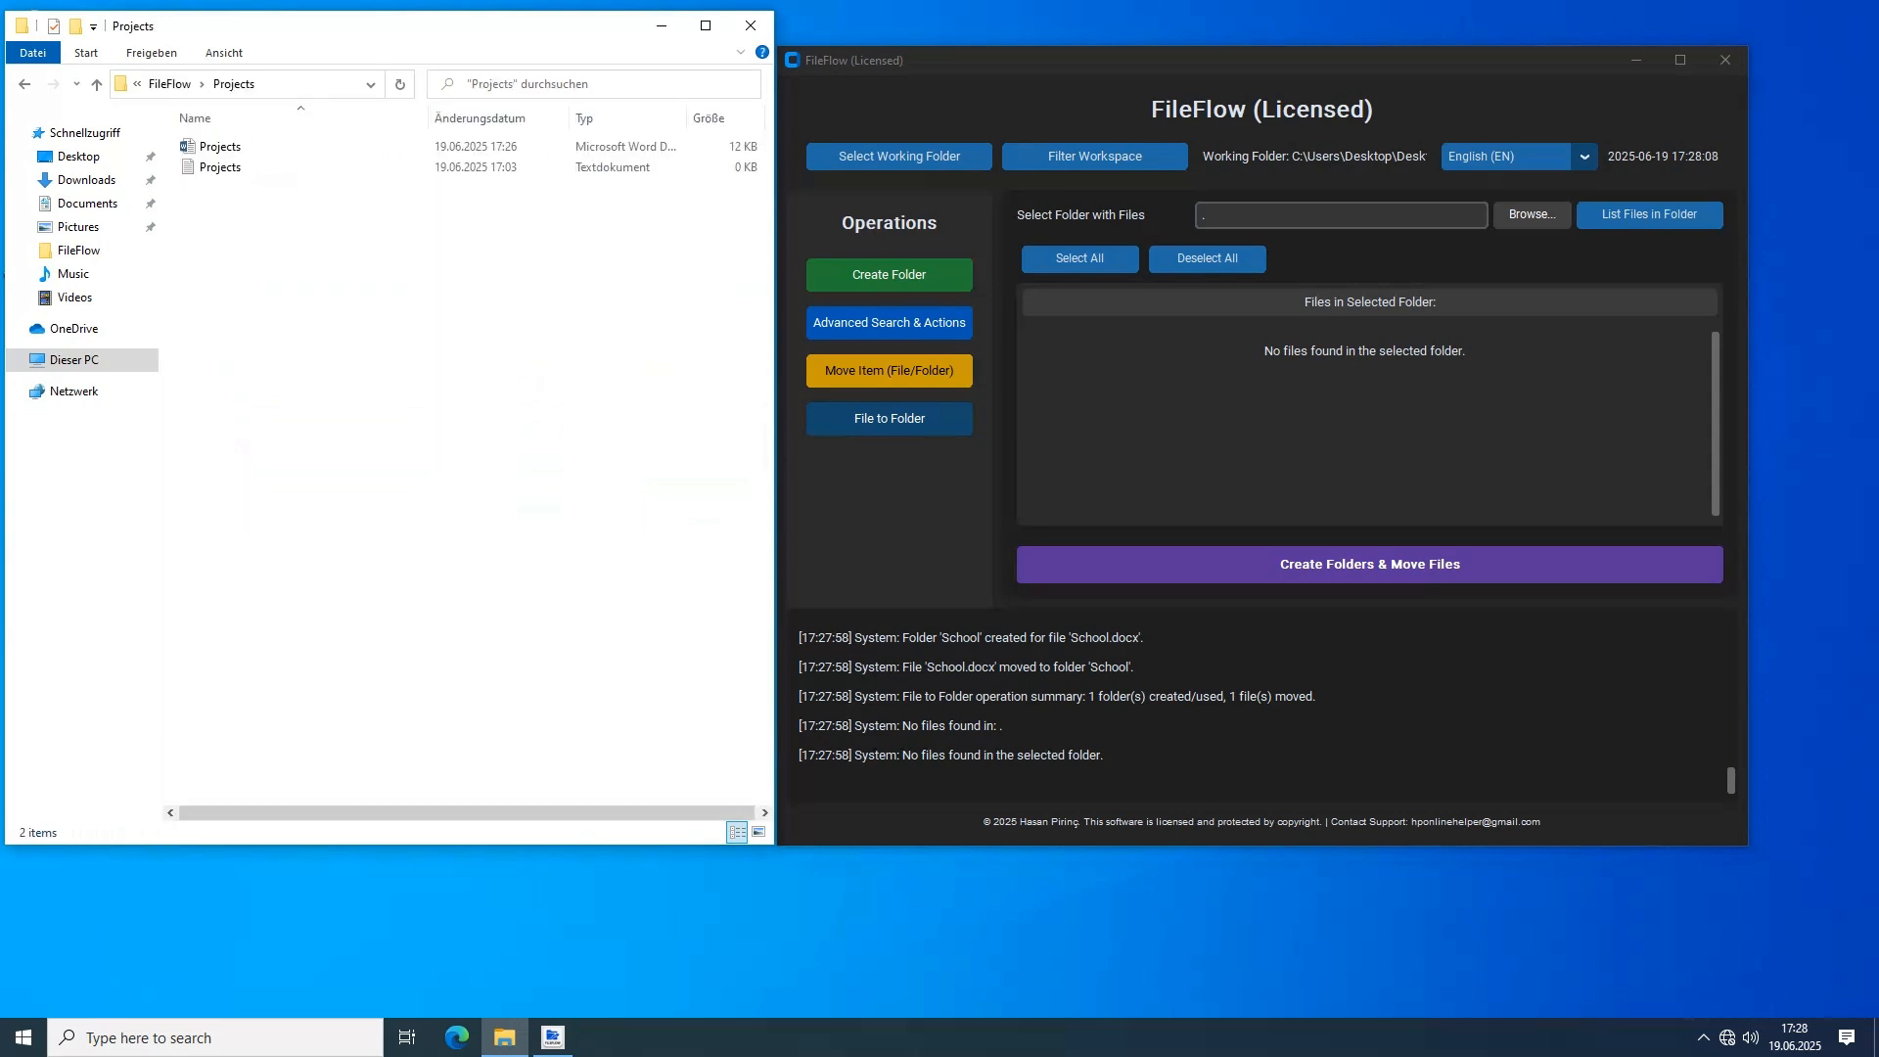
pyautogui.click(24, 84)
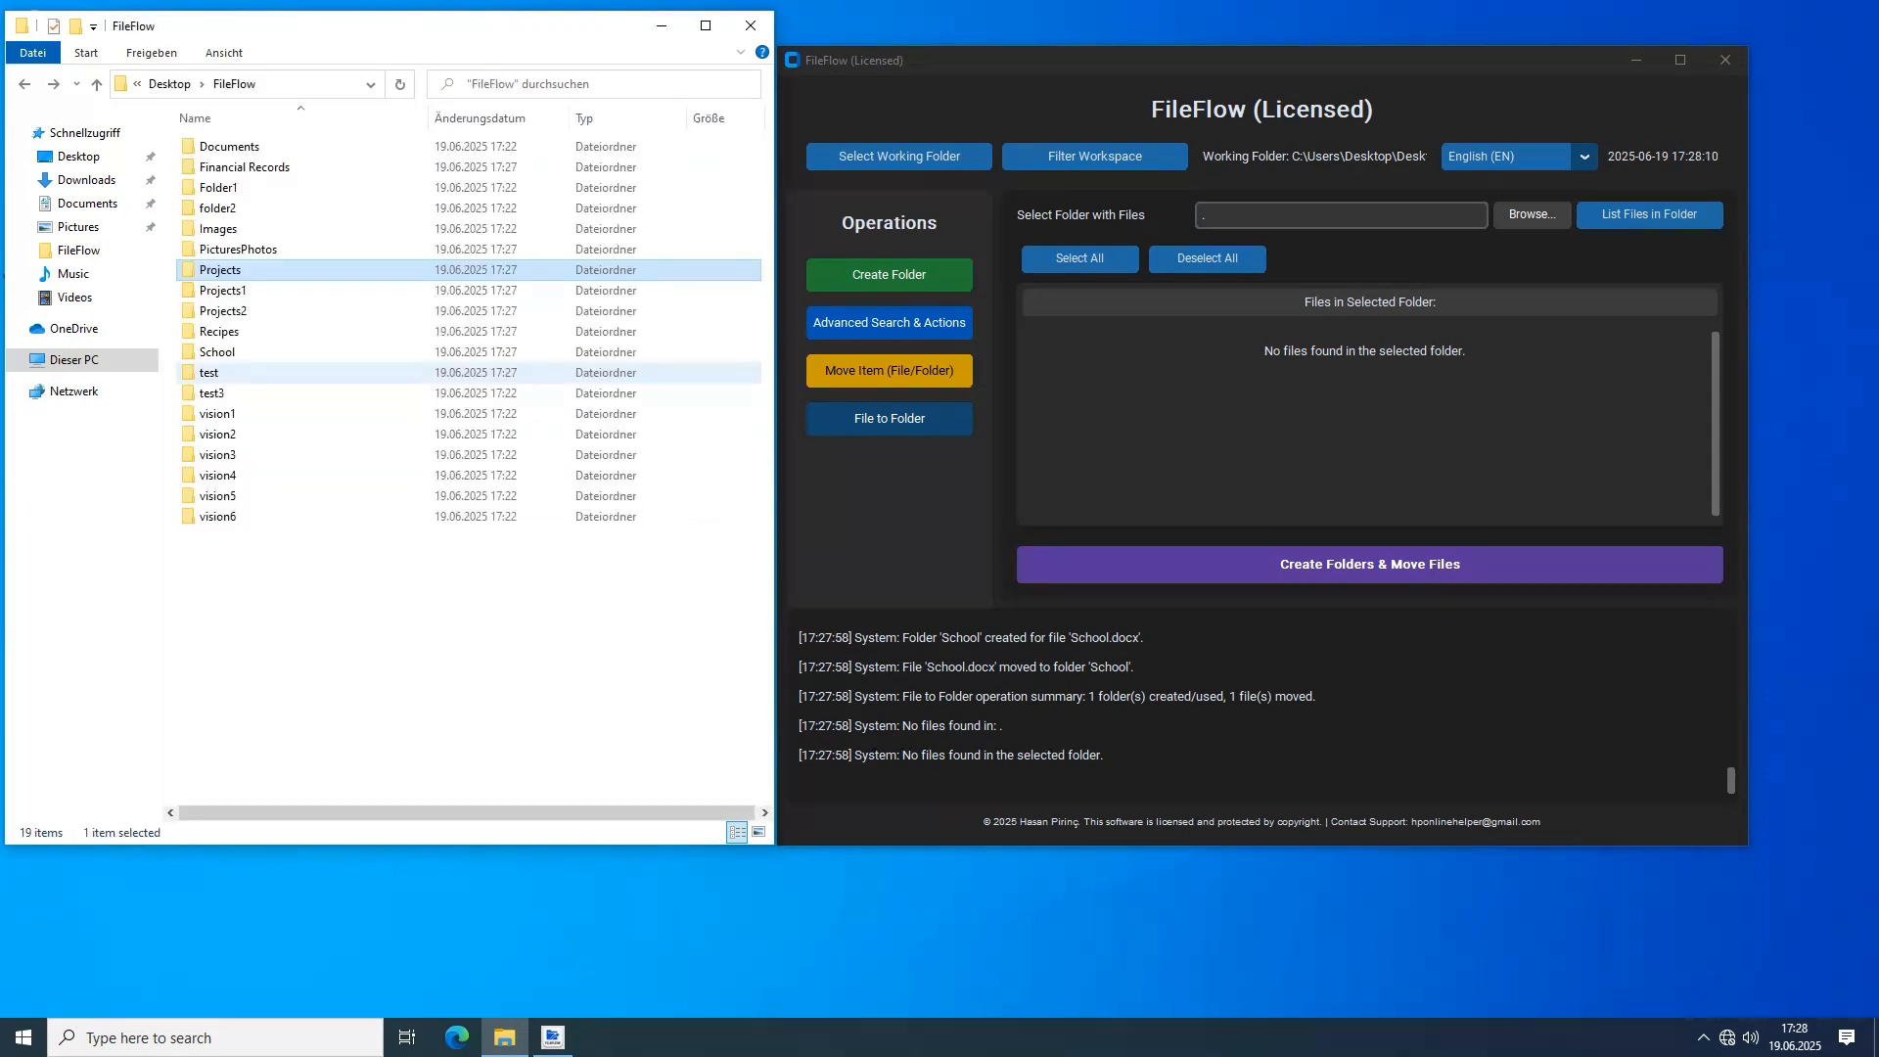
pyautogui.doubleClick(221, 290)
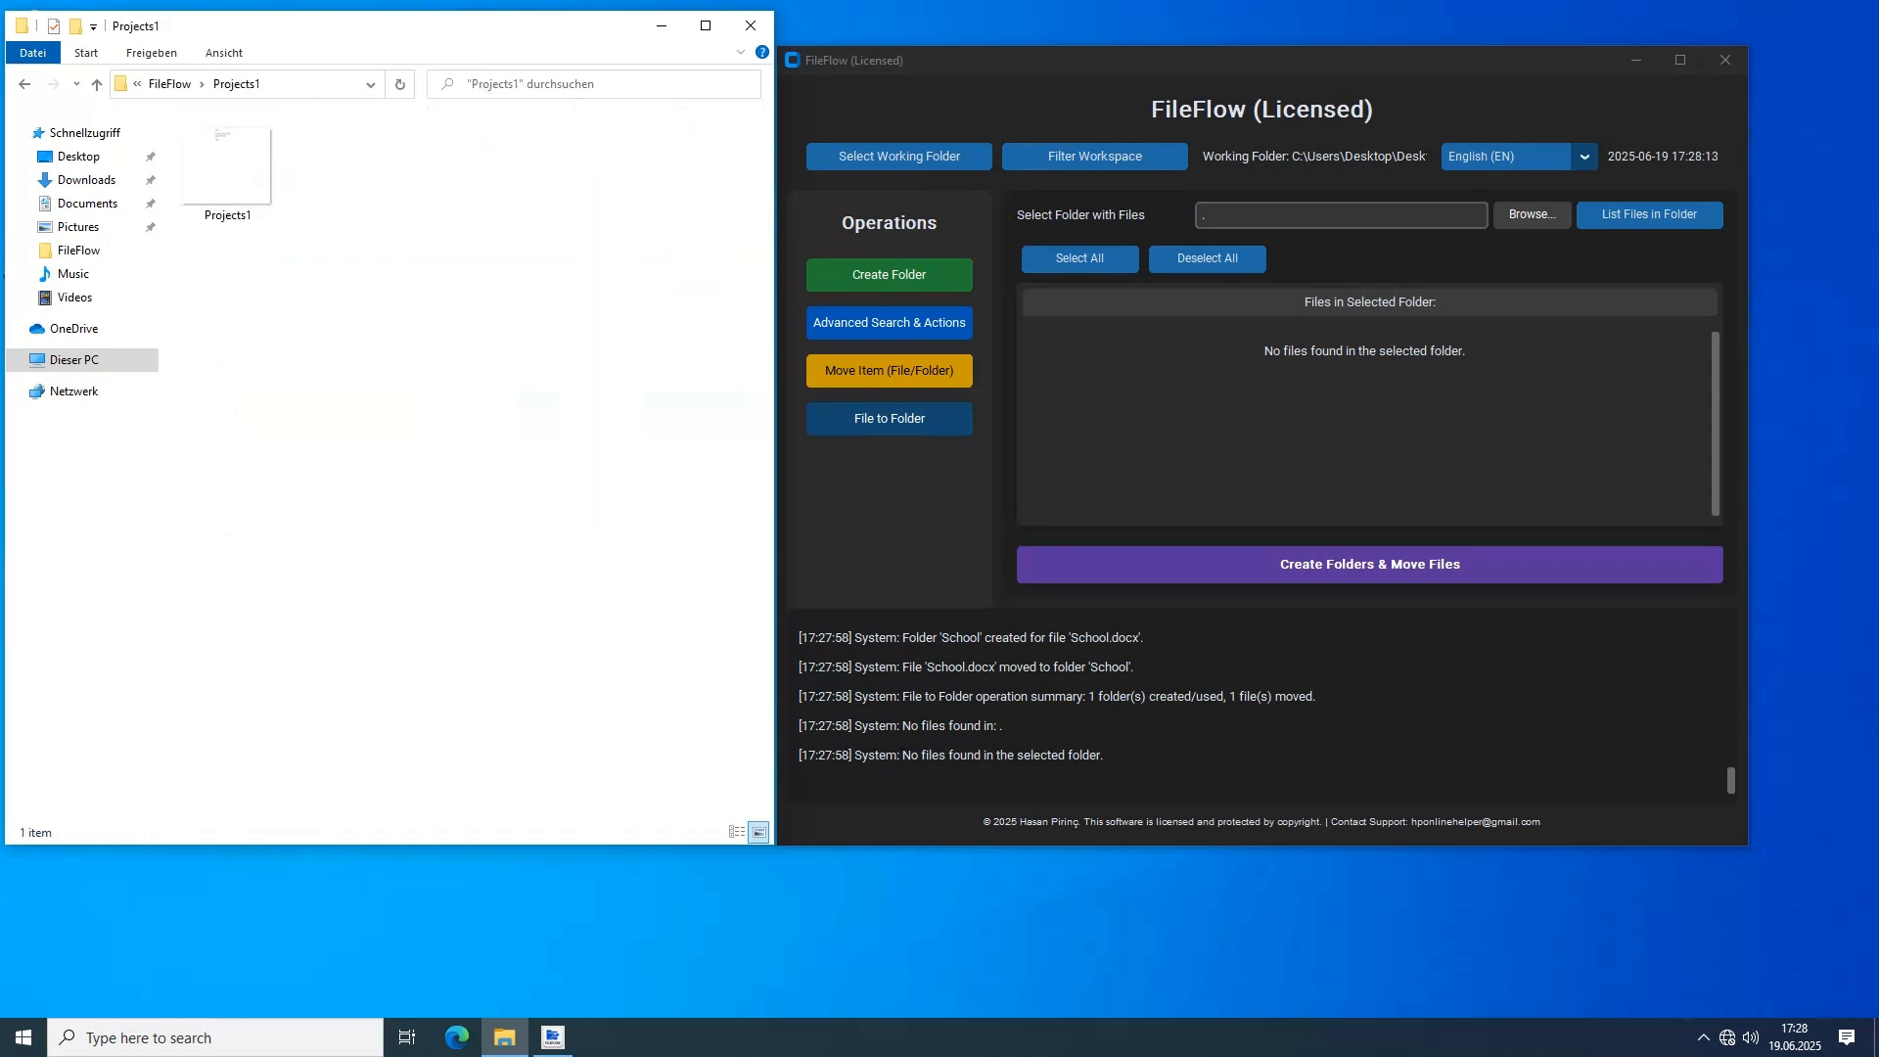
pyautogui.doubleClick(220, 310)
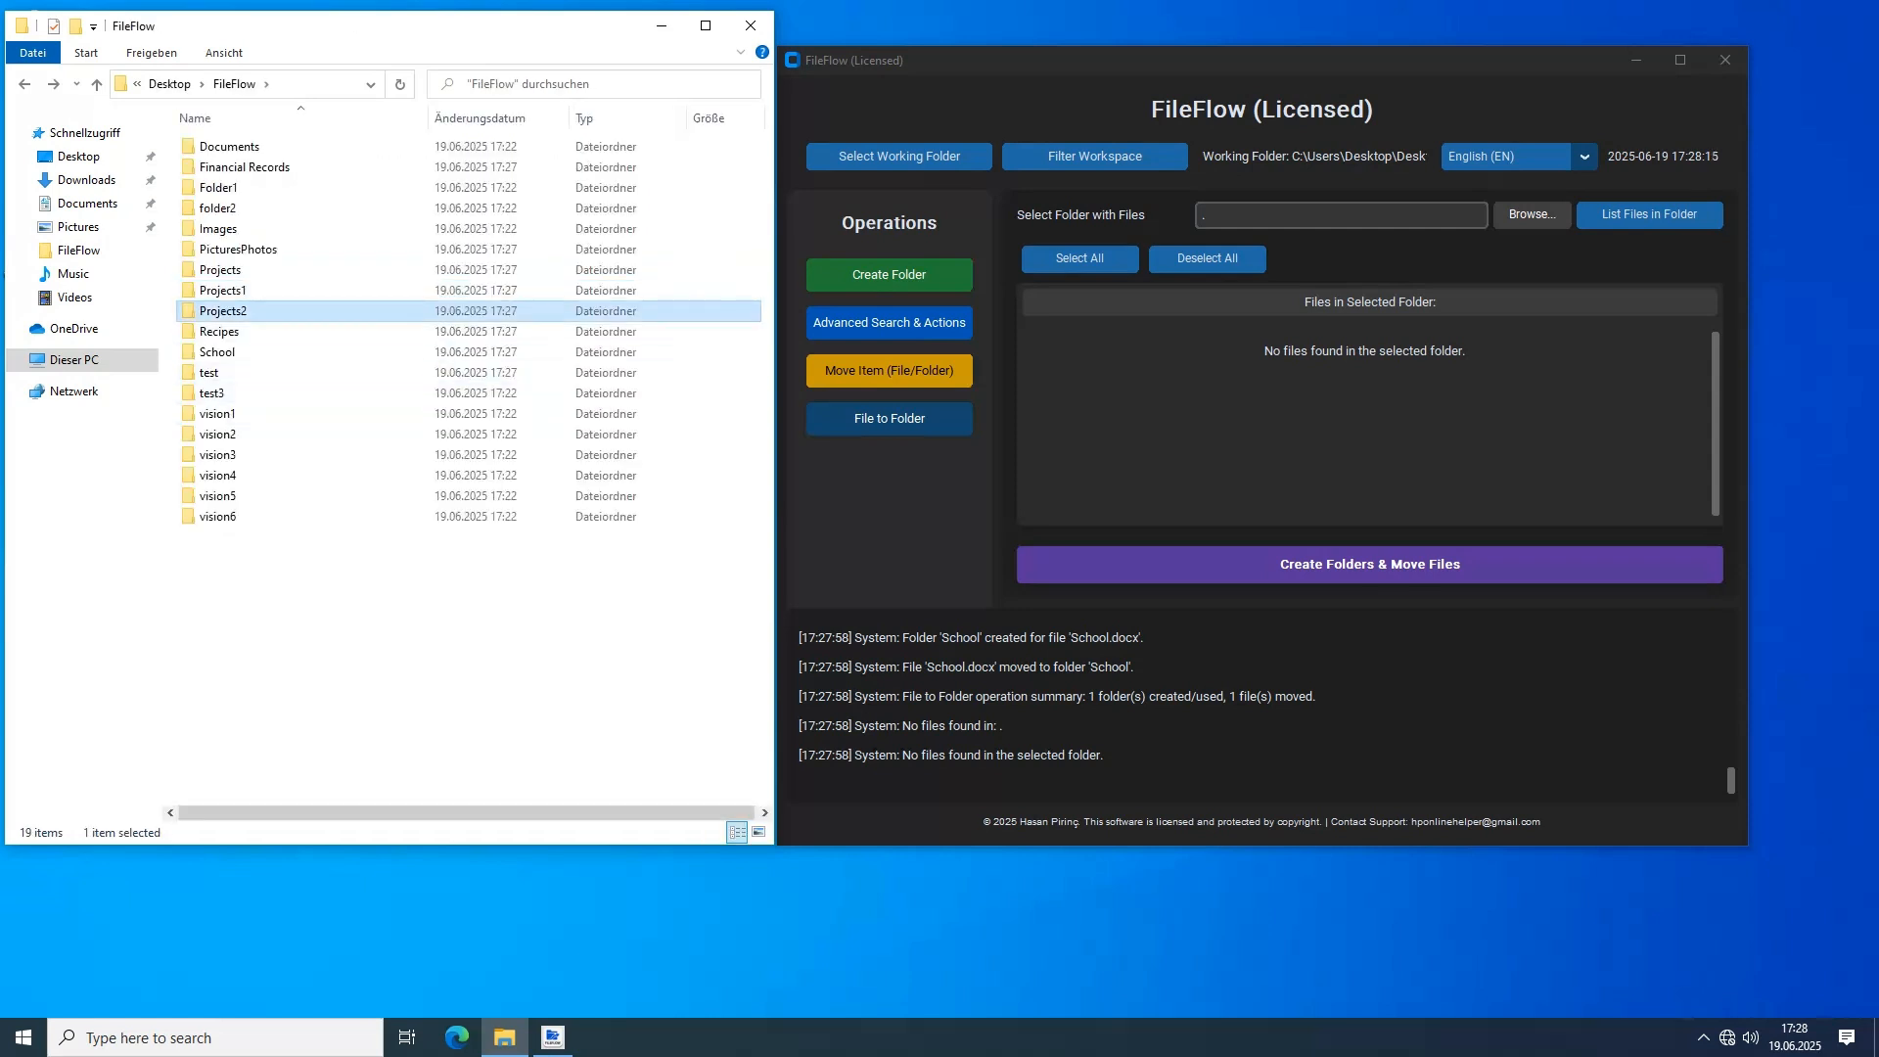
pyautogui.hotkey('alt', 'Left')
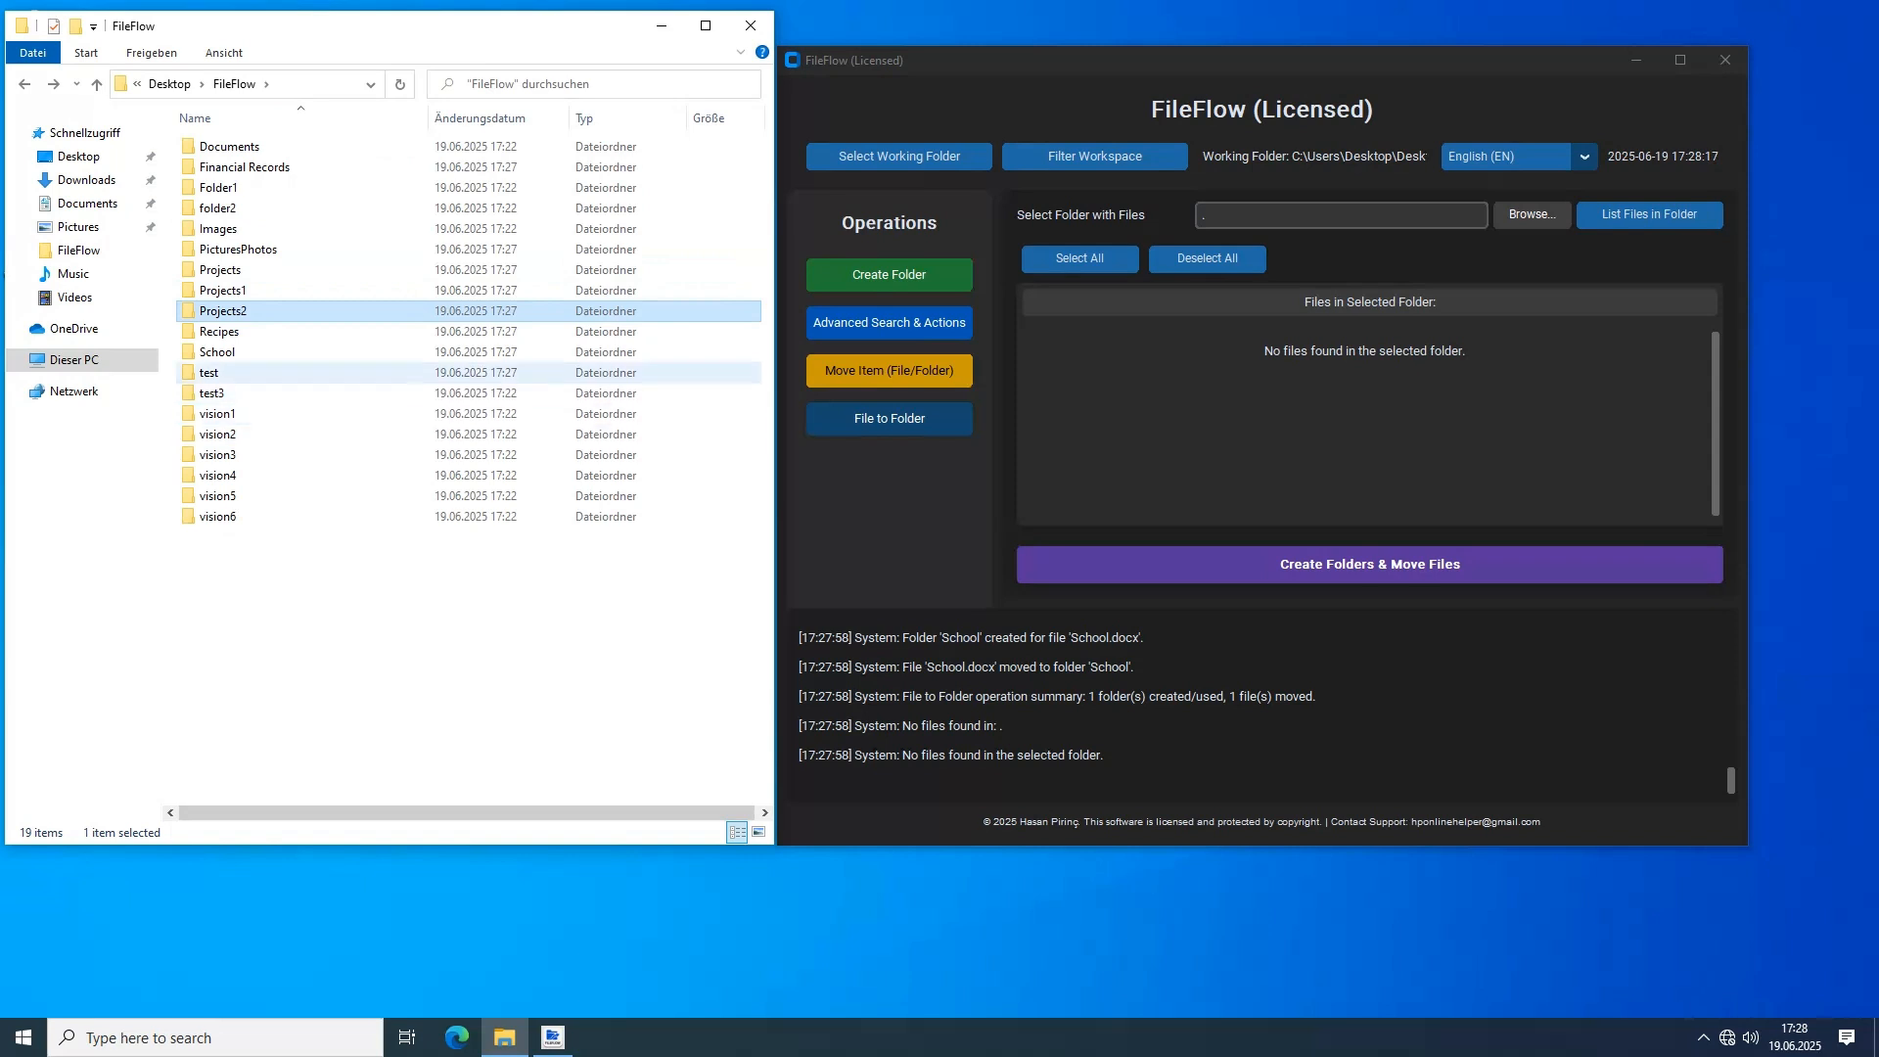
pyautogui.doubleClick(220, 331)
pyautogui.hotkey('alt', 'Left')
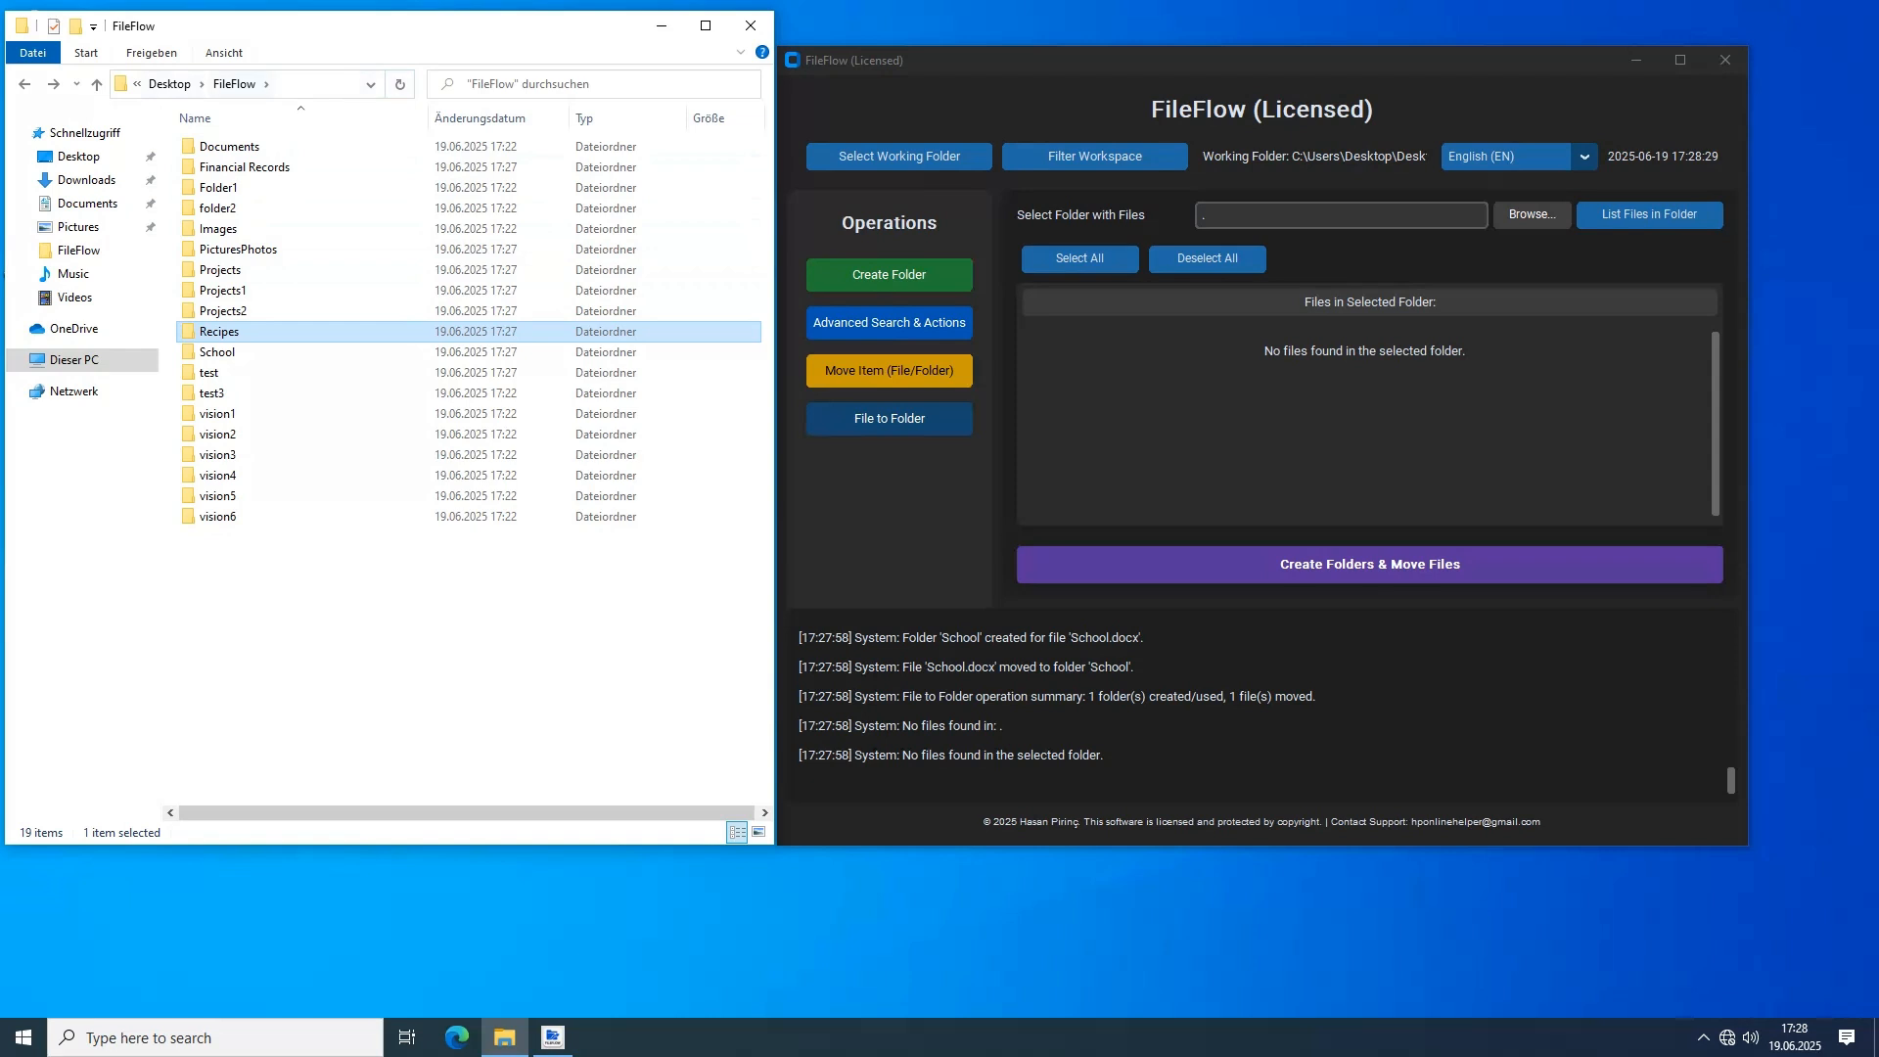
# Display the contents of the FileFlow folder as large icons in the file browser
pyautogui.click(151, 53)
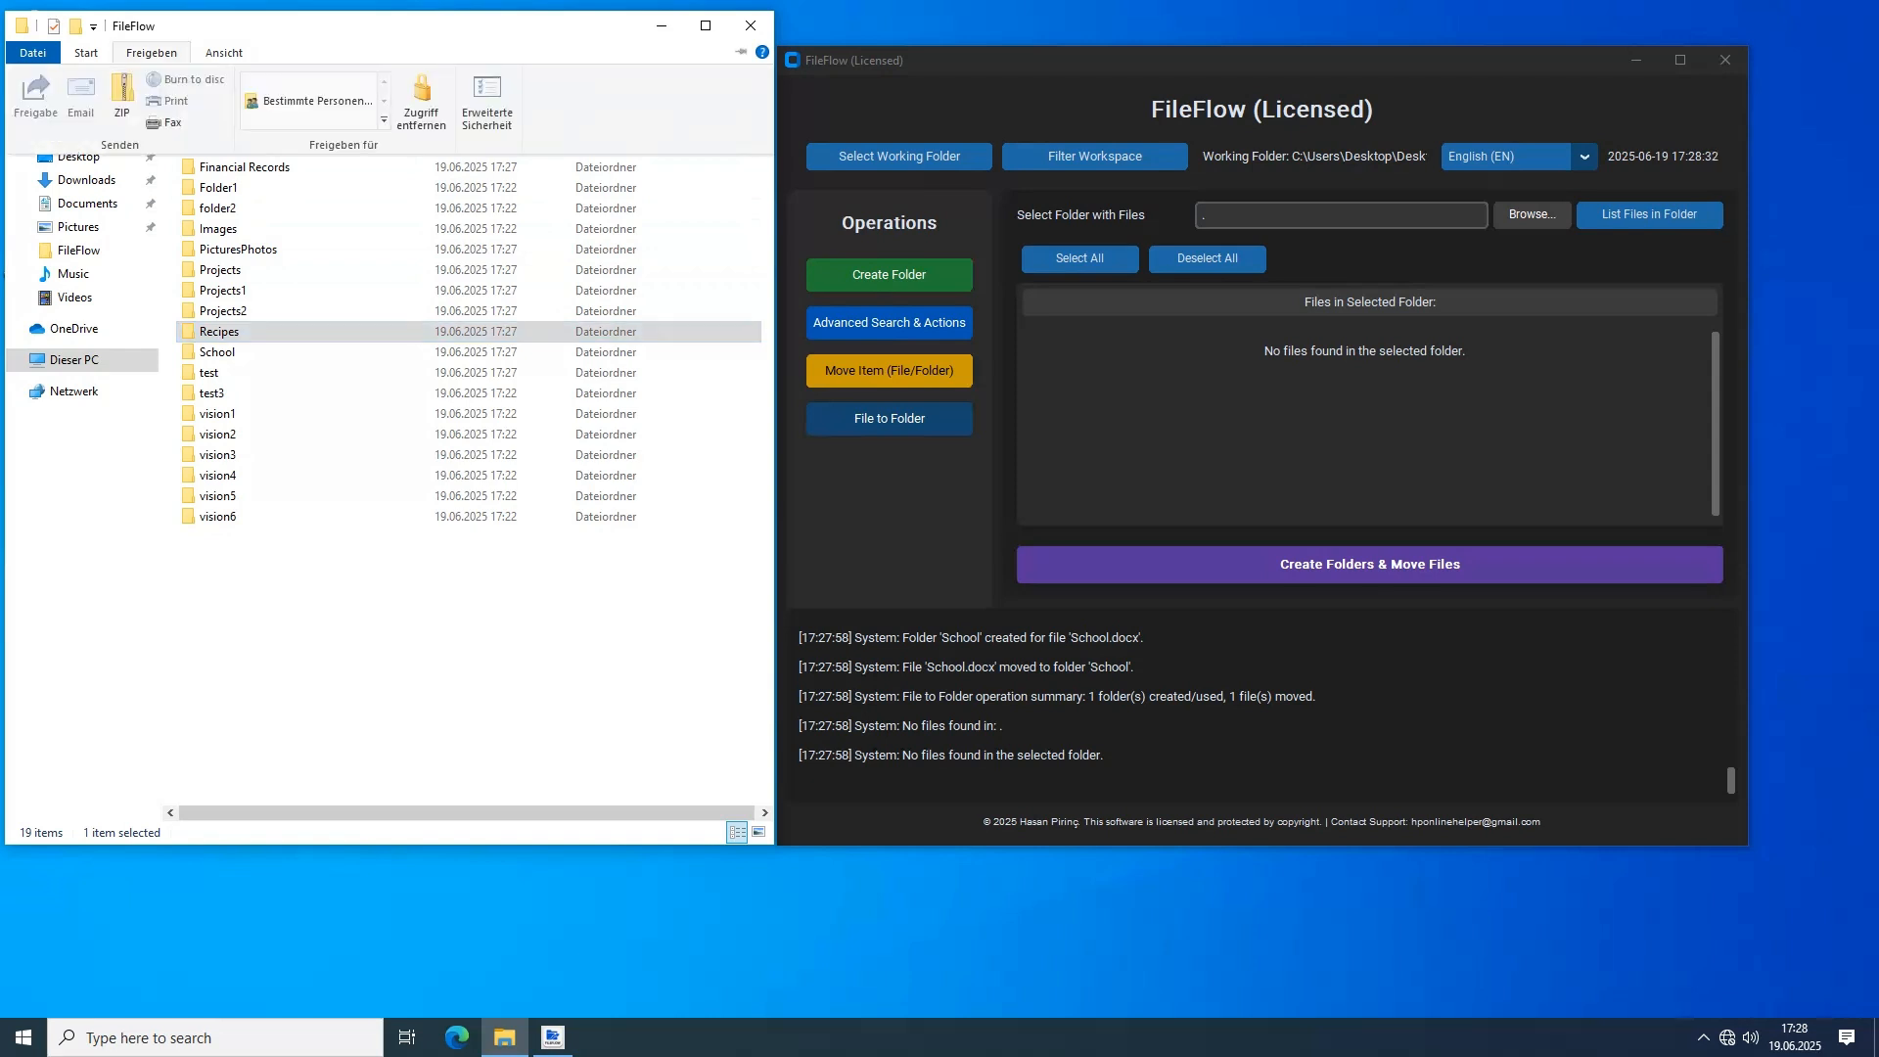
pyautogui.click(151, 53)
pyautogui.click(224, 52)
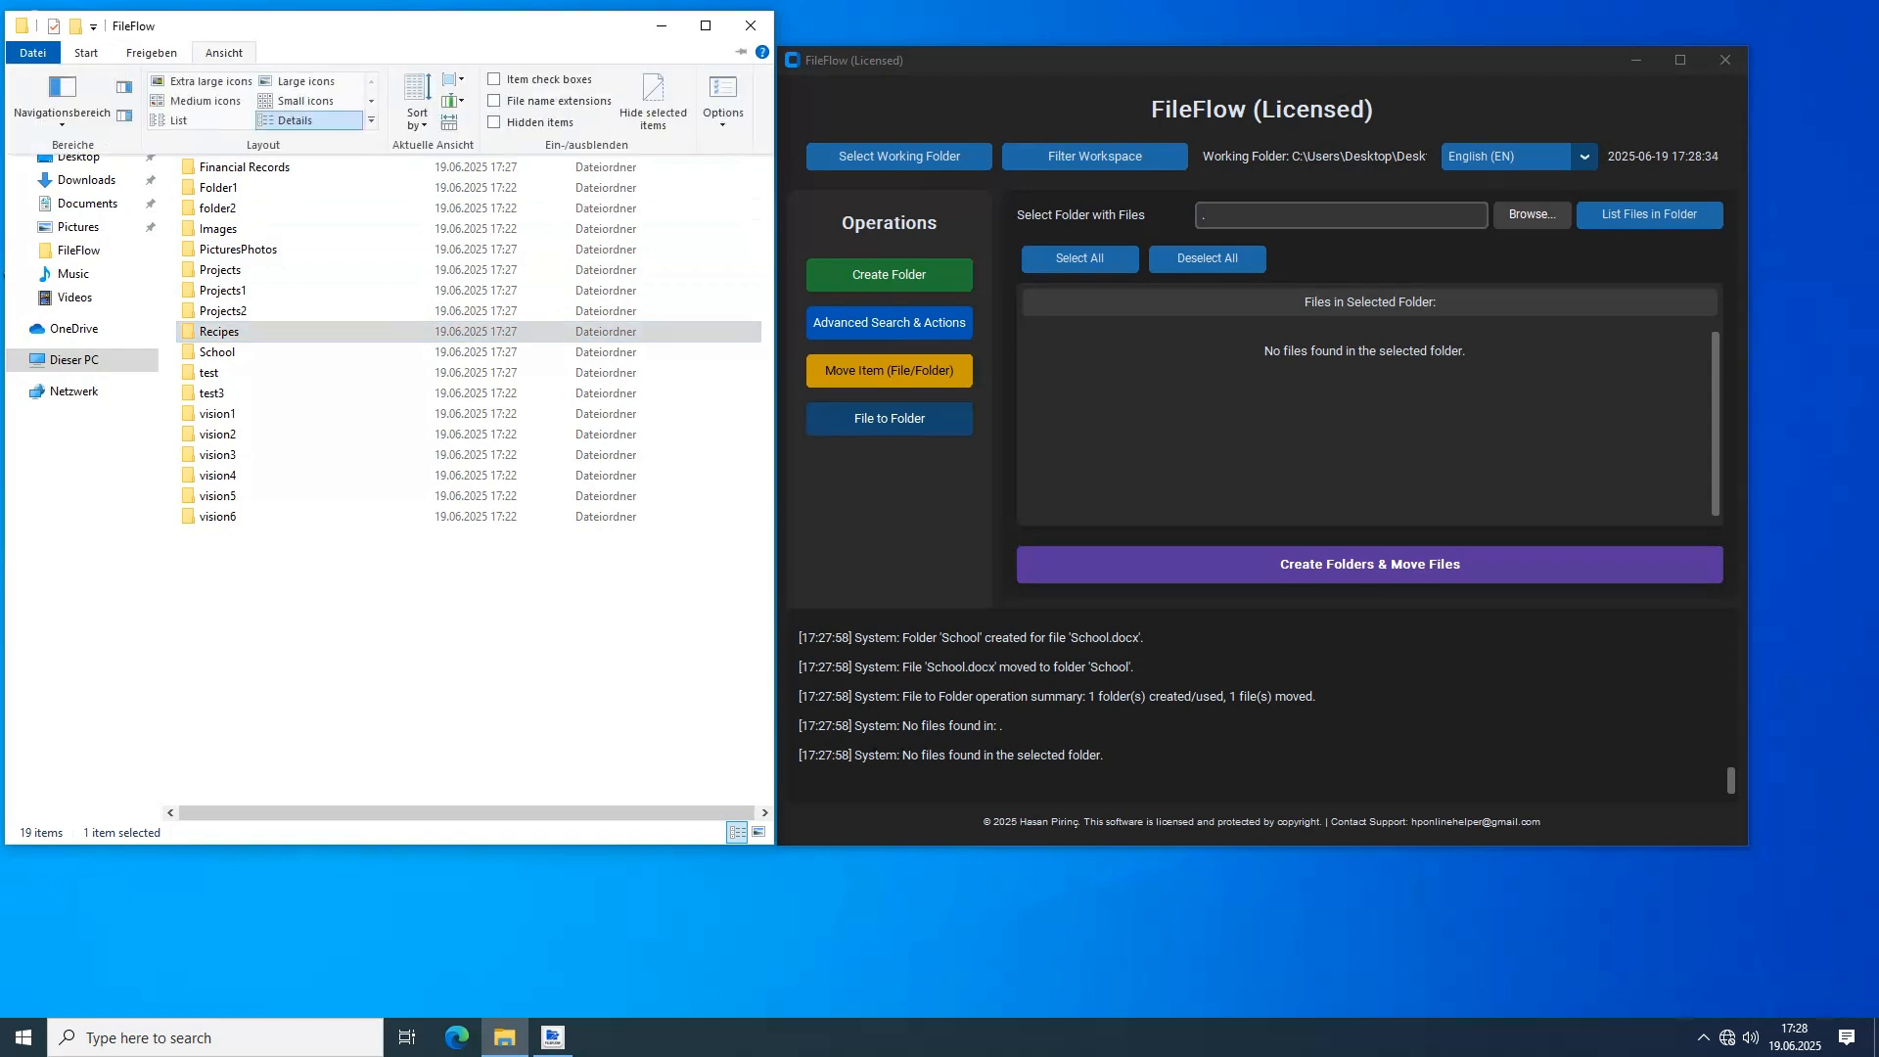
pyautogui.click(306, 81)
pyautogui.click(224, 53)
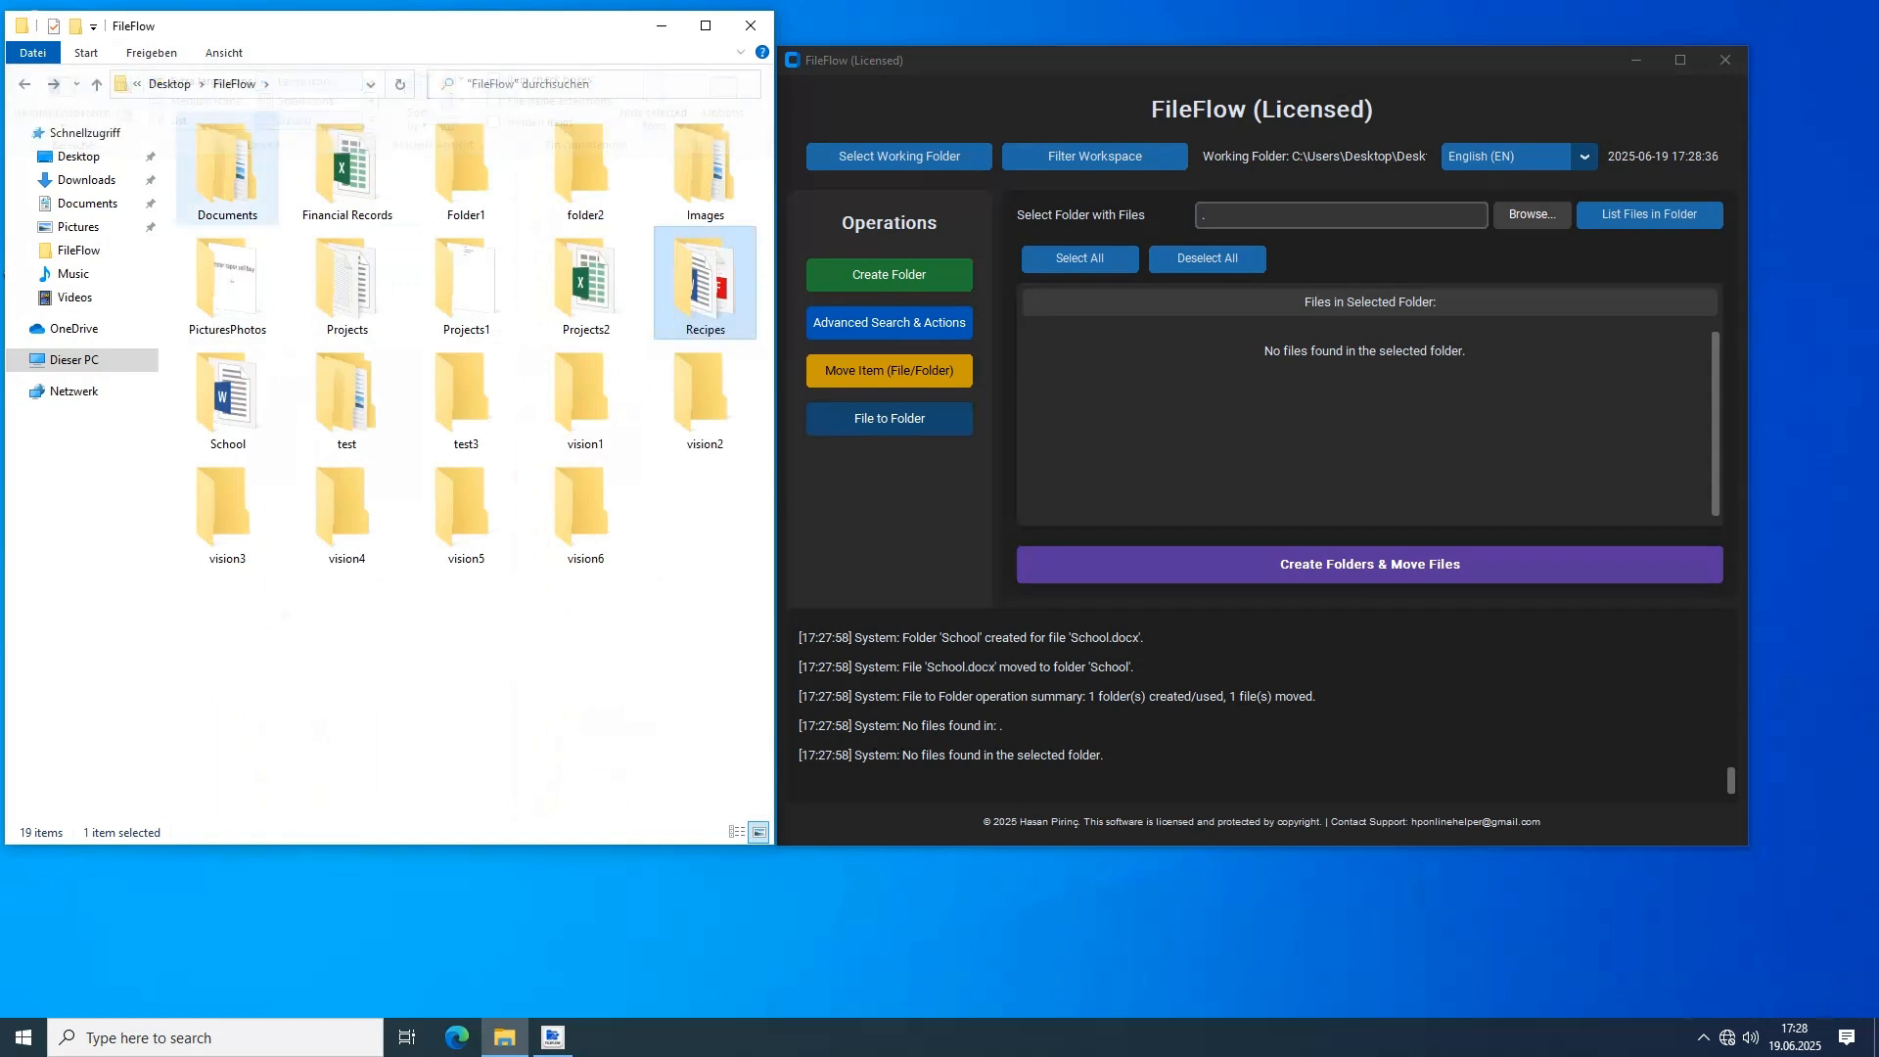
pyautogui.click(391, 666)
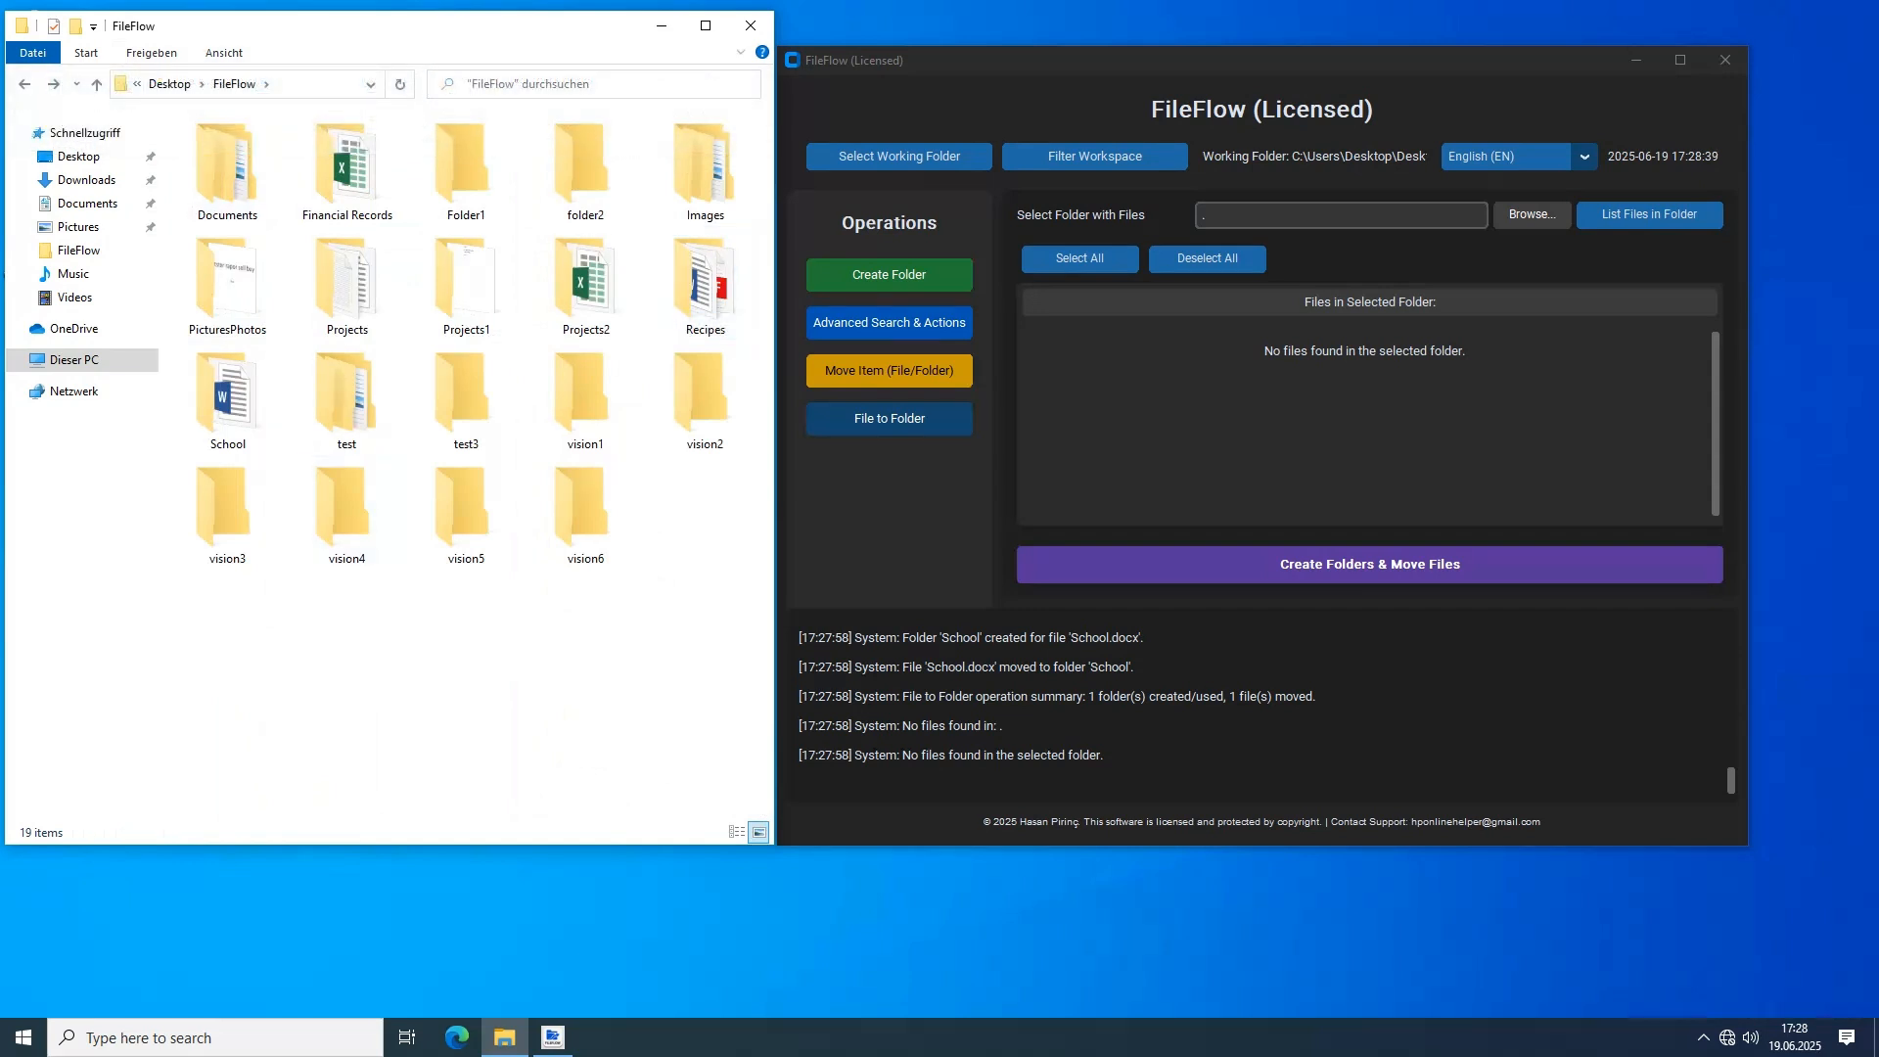
# Delete the folders vision1 through vision6, test3, Folder1 and folder2 from the FileFlow folder in the file browser
pyautogui.click(890, 519)
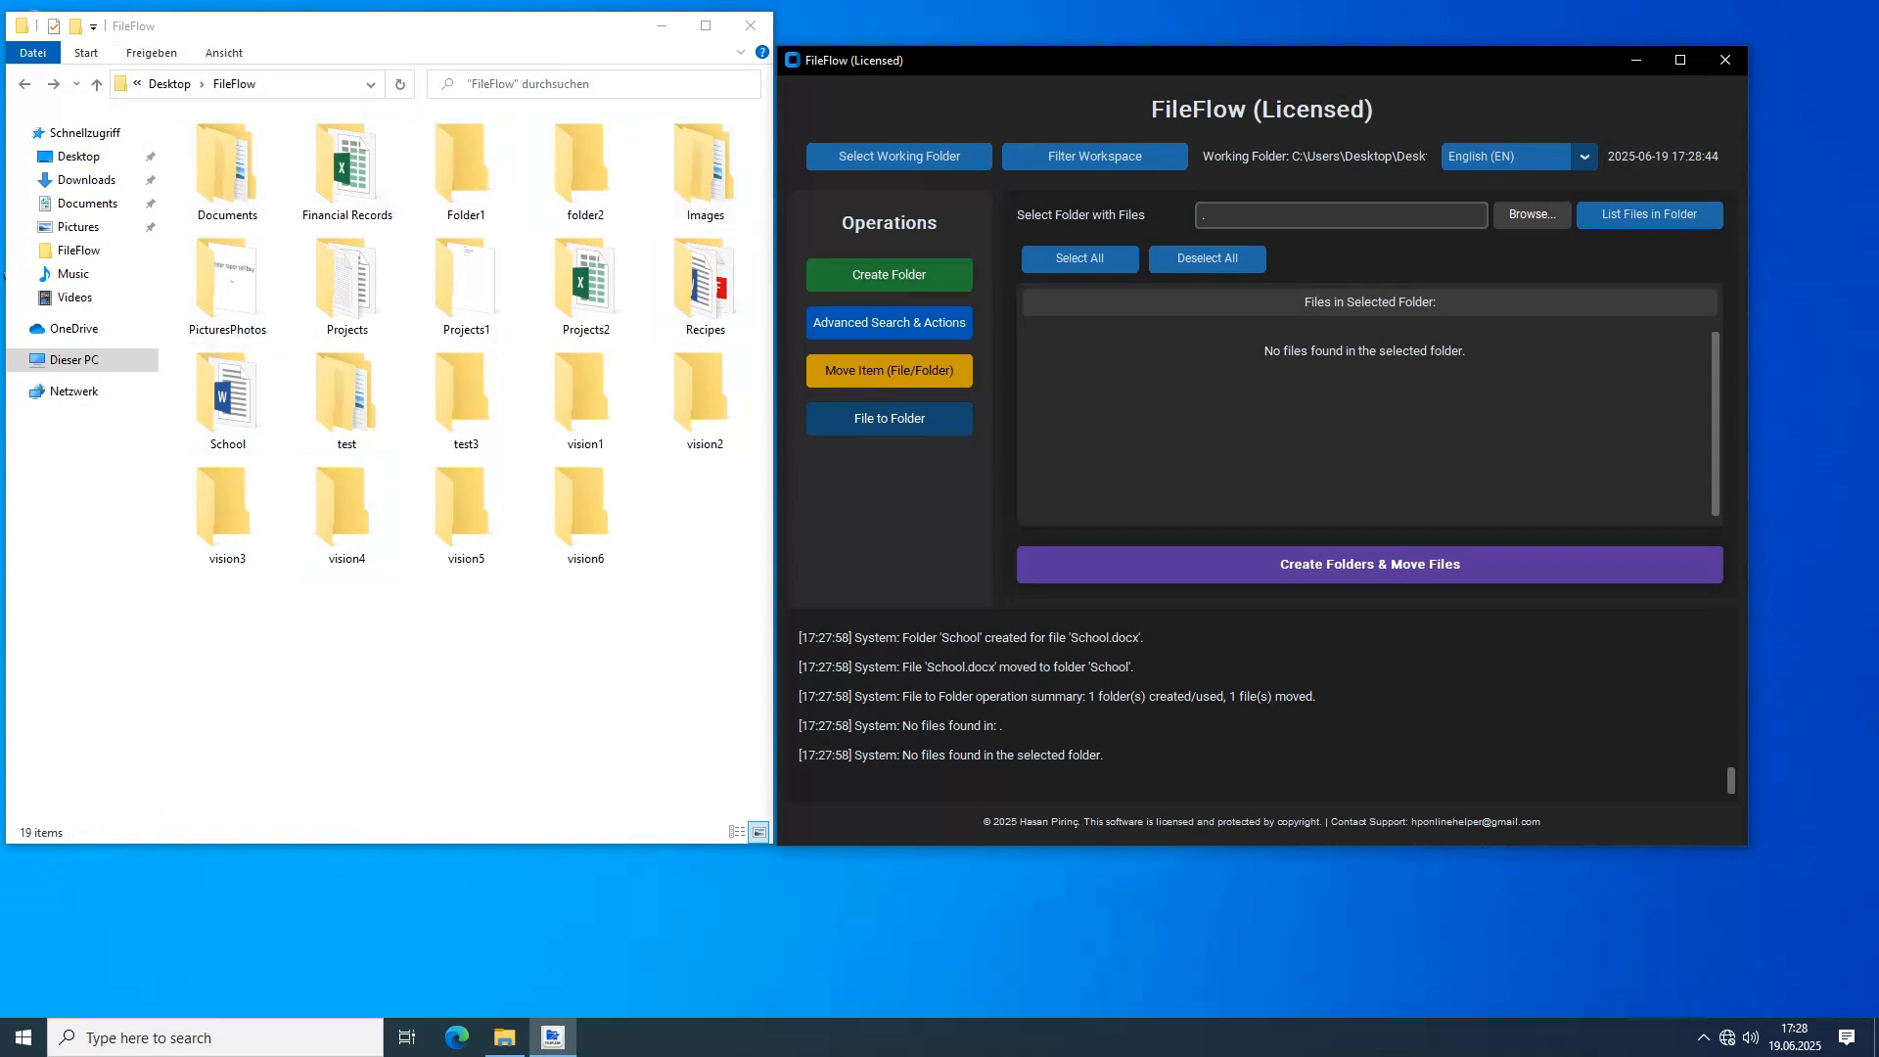
pyautogui.moveTo(631, 634); pyautogui.dragTo(178, 491)
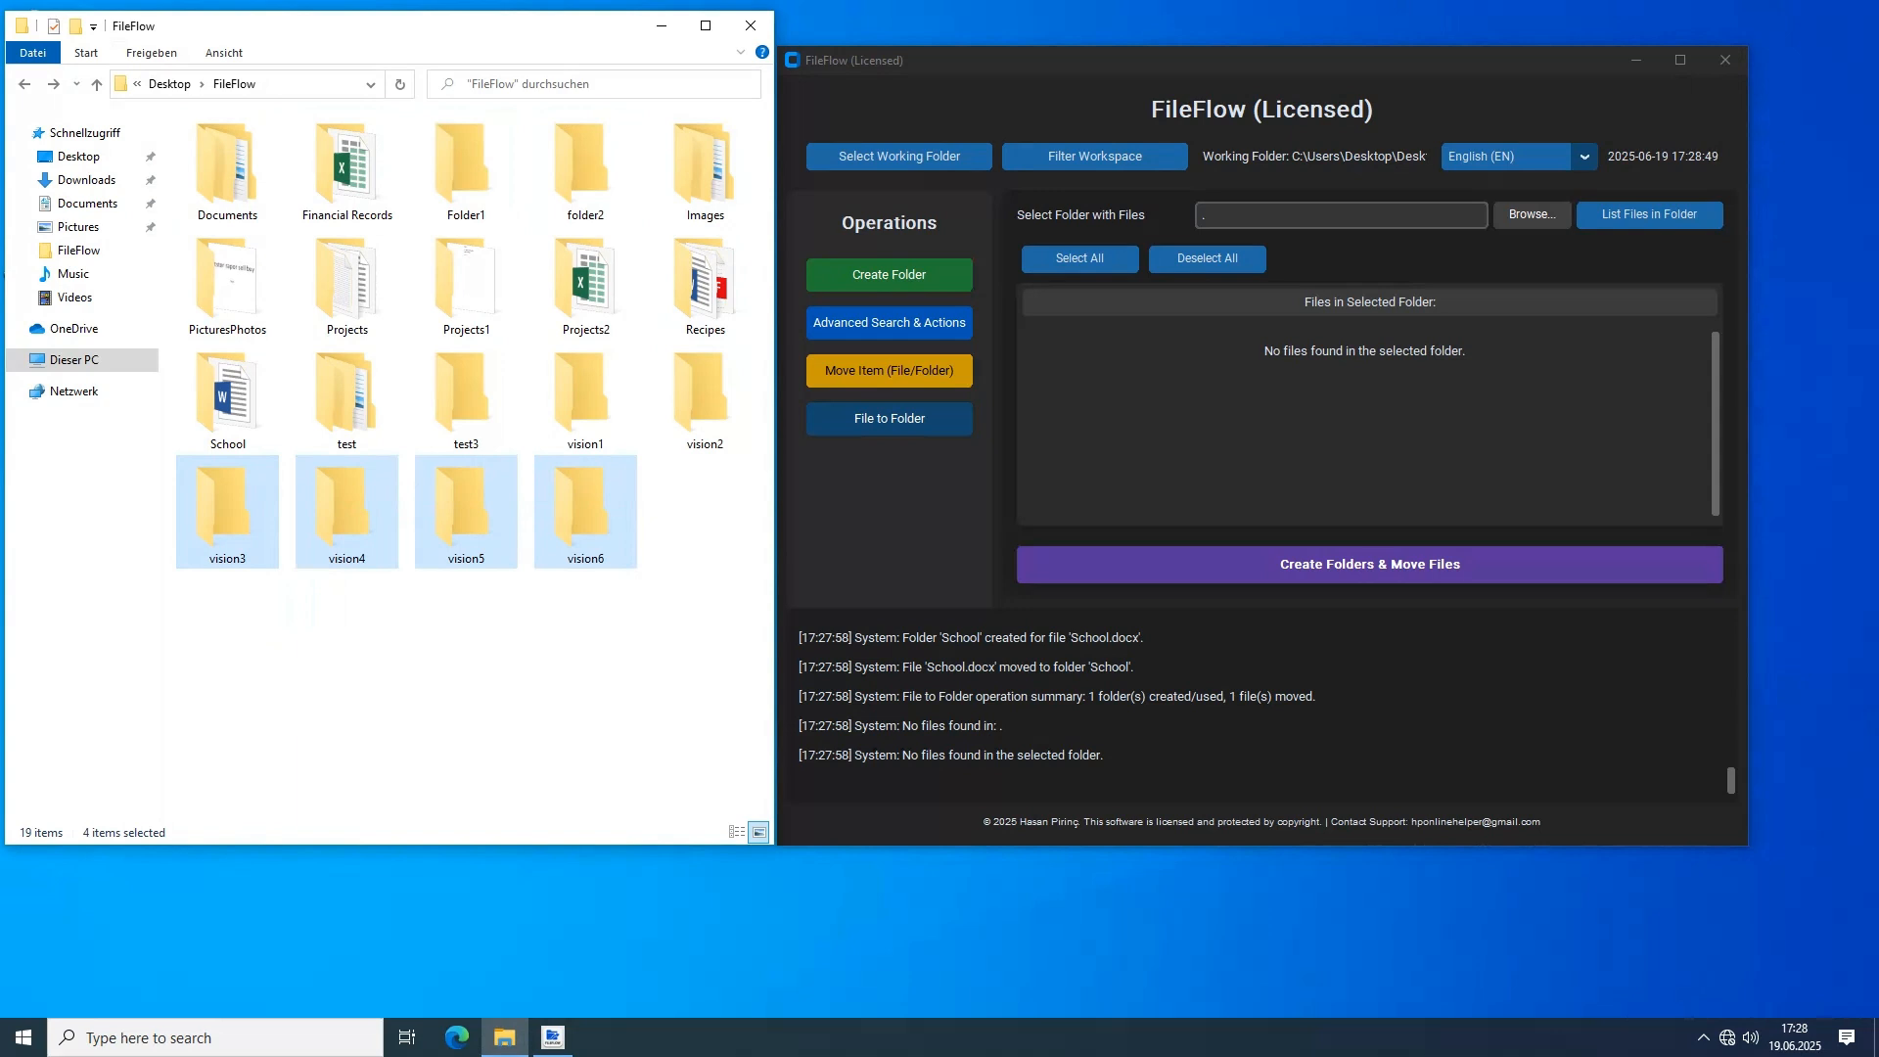
pyautogui.press('Delete')
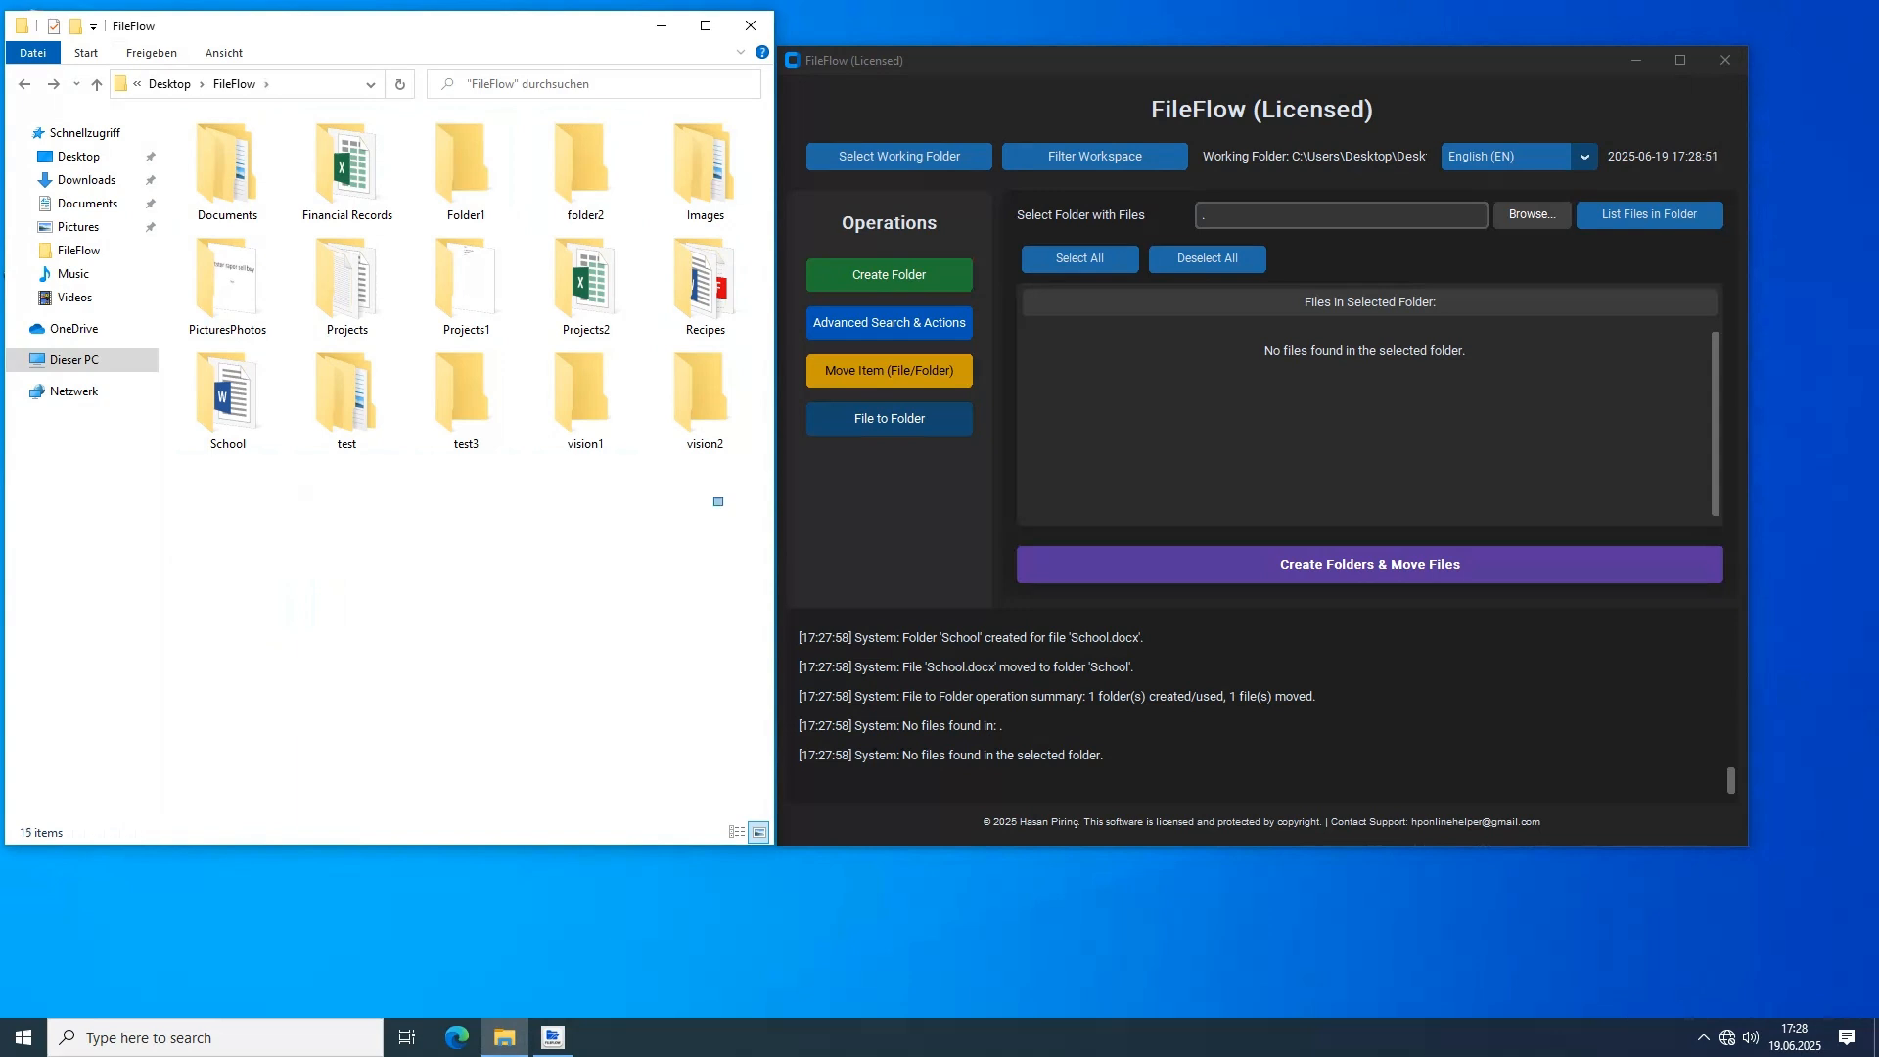
pyautogui.moveTo(724, 504); pyautogui.dragTo(585, 177)
pyautogui.keyDown('ctrl'); pyautogui.click(465, 168); pyautogui.keyUp('ctrl')
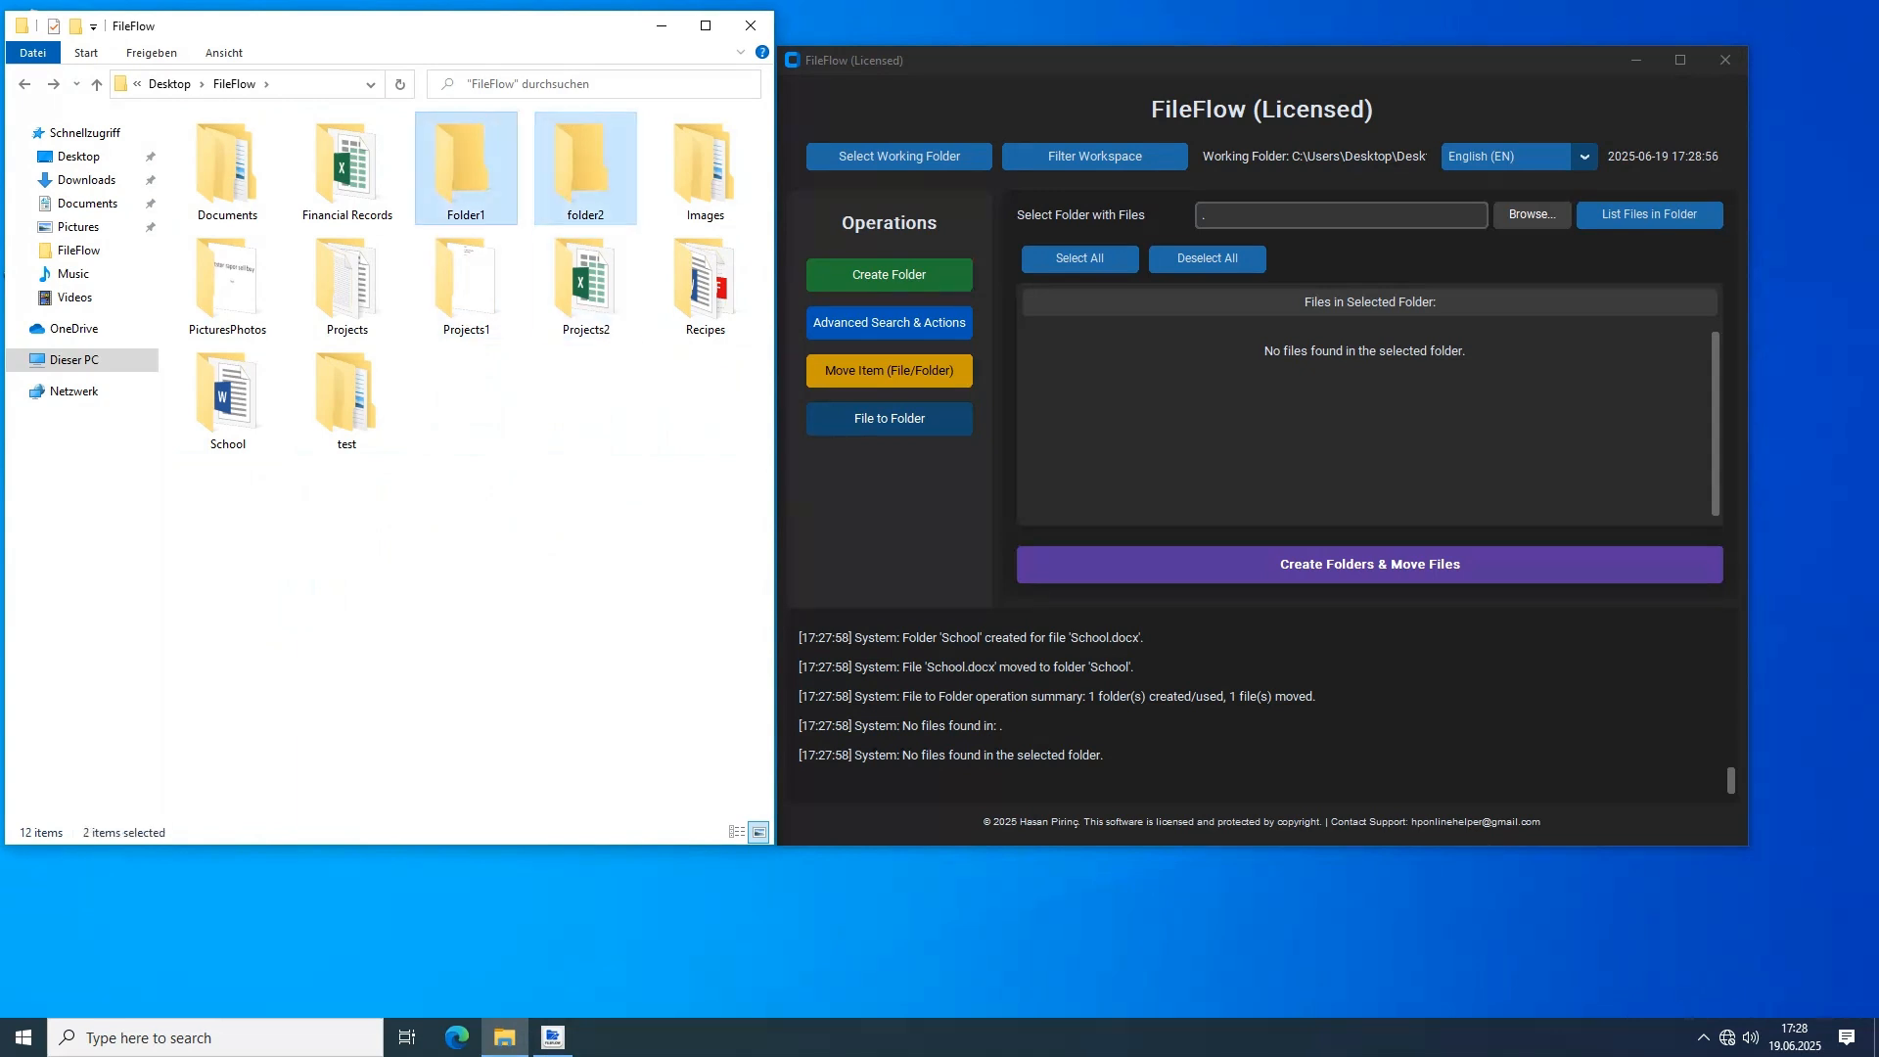
pyautogui.press('Delete')
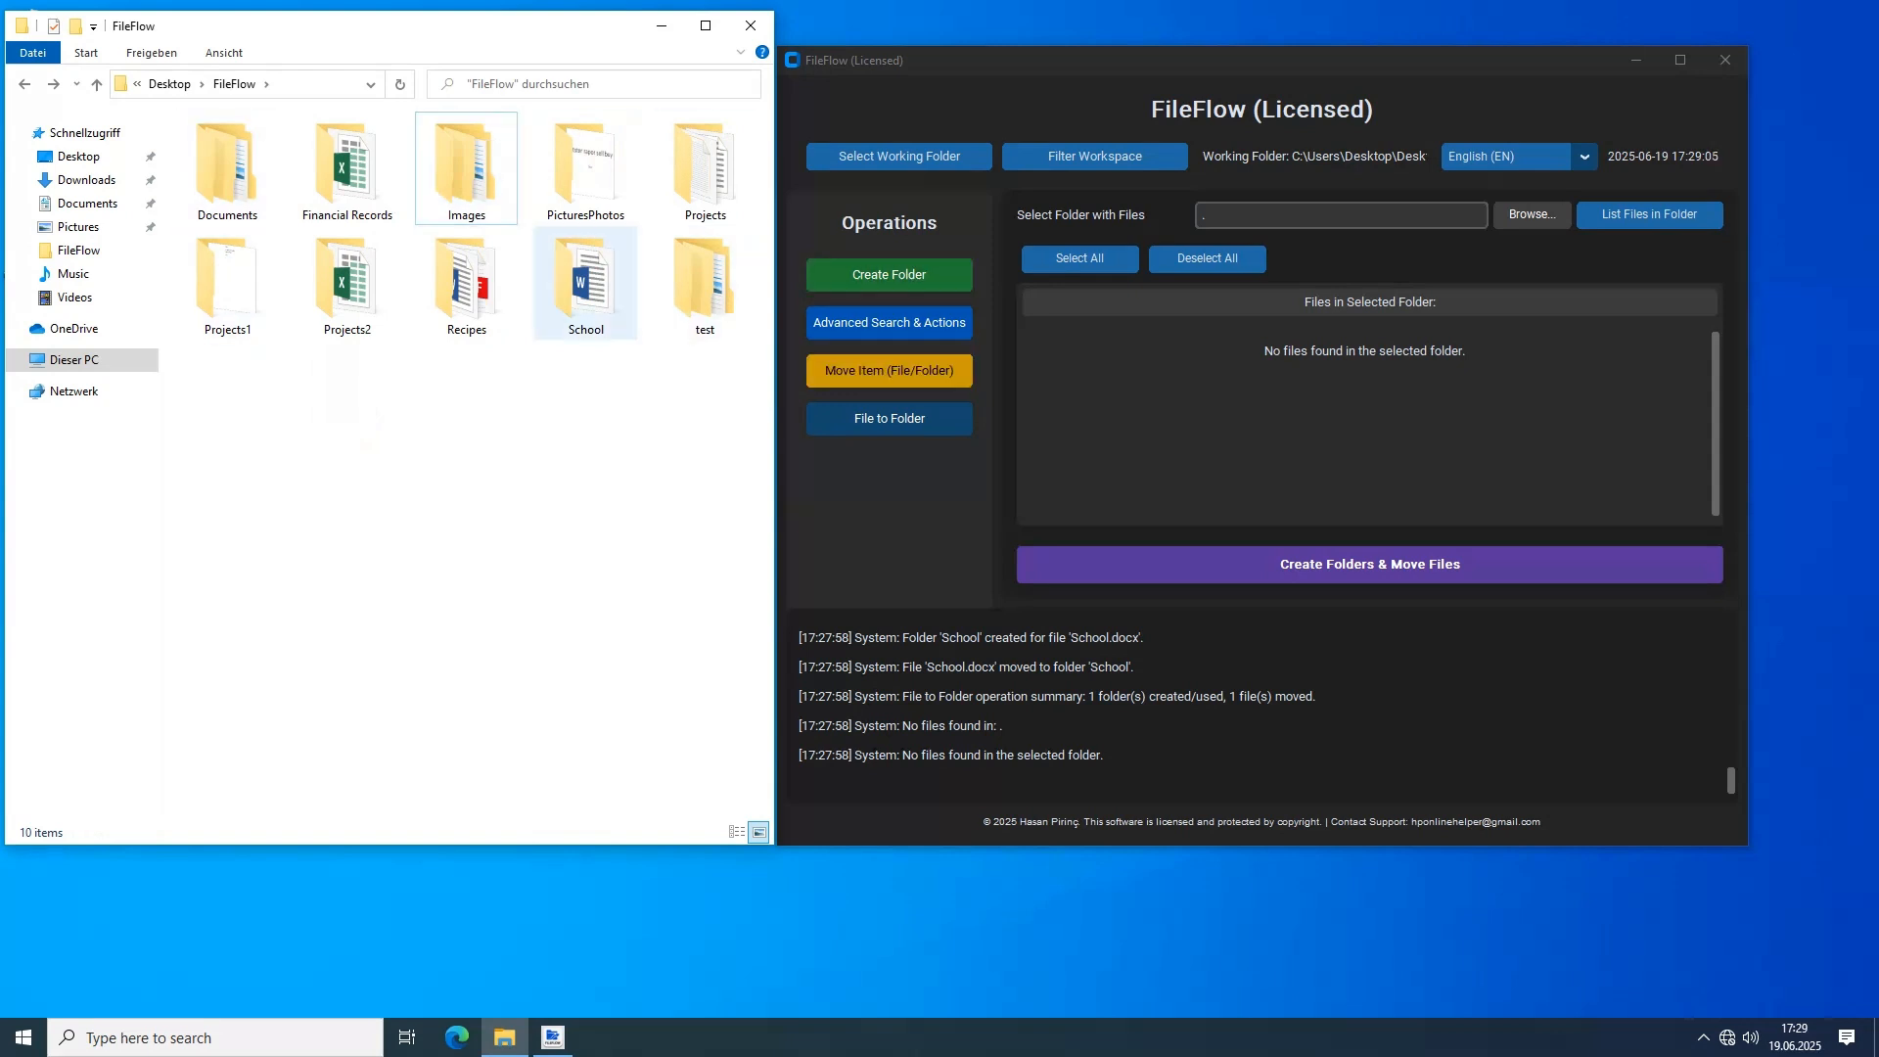
# Open the School document from the School folder to view its text, close it and return to the FileFlow folder
pyautogui.doubleClick(585, 283)
pyautogui.doubleClick(217, 146)
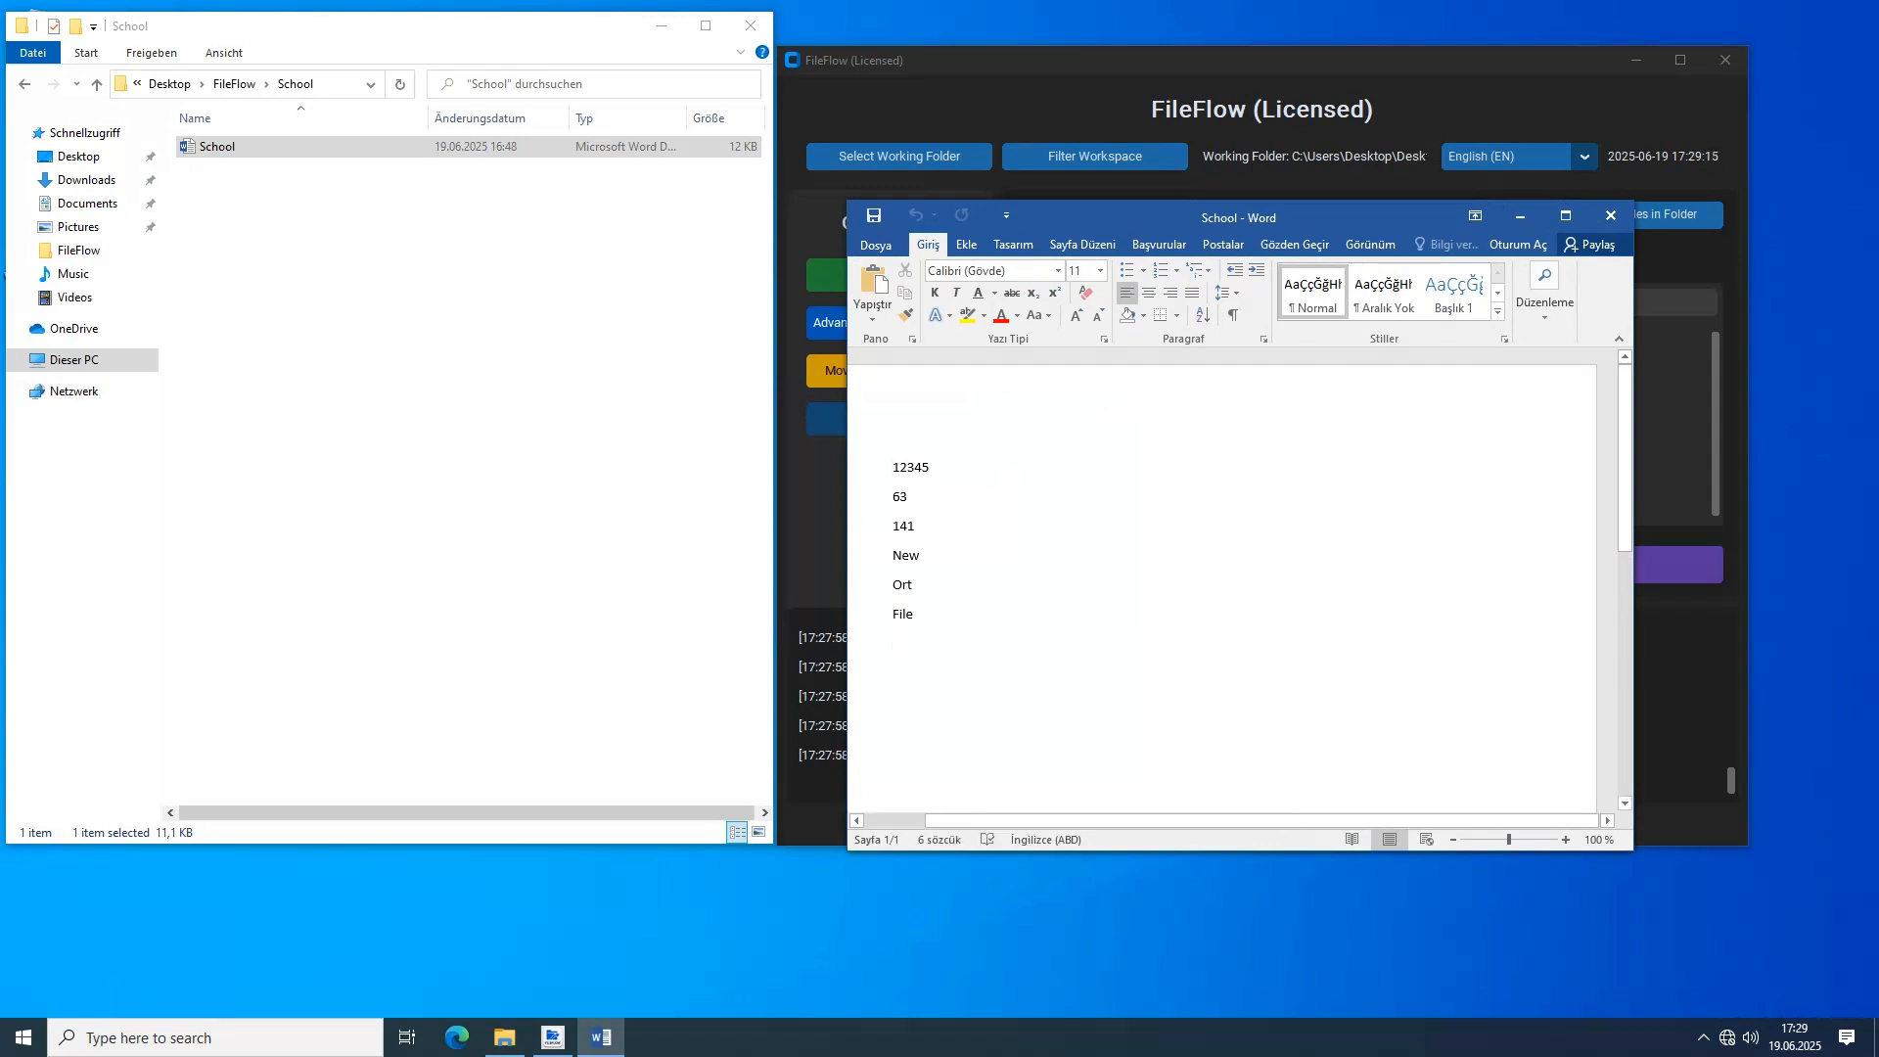
pyautogui.click(1611, 216)
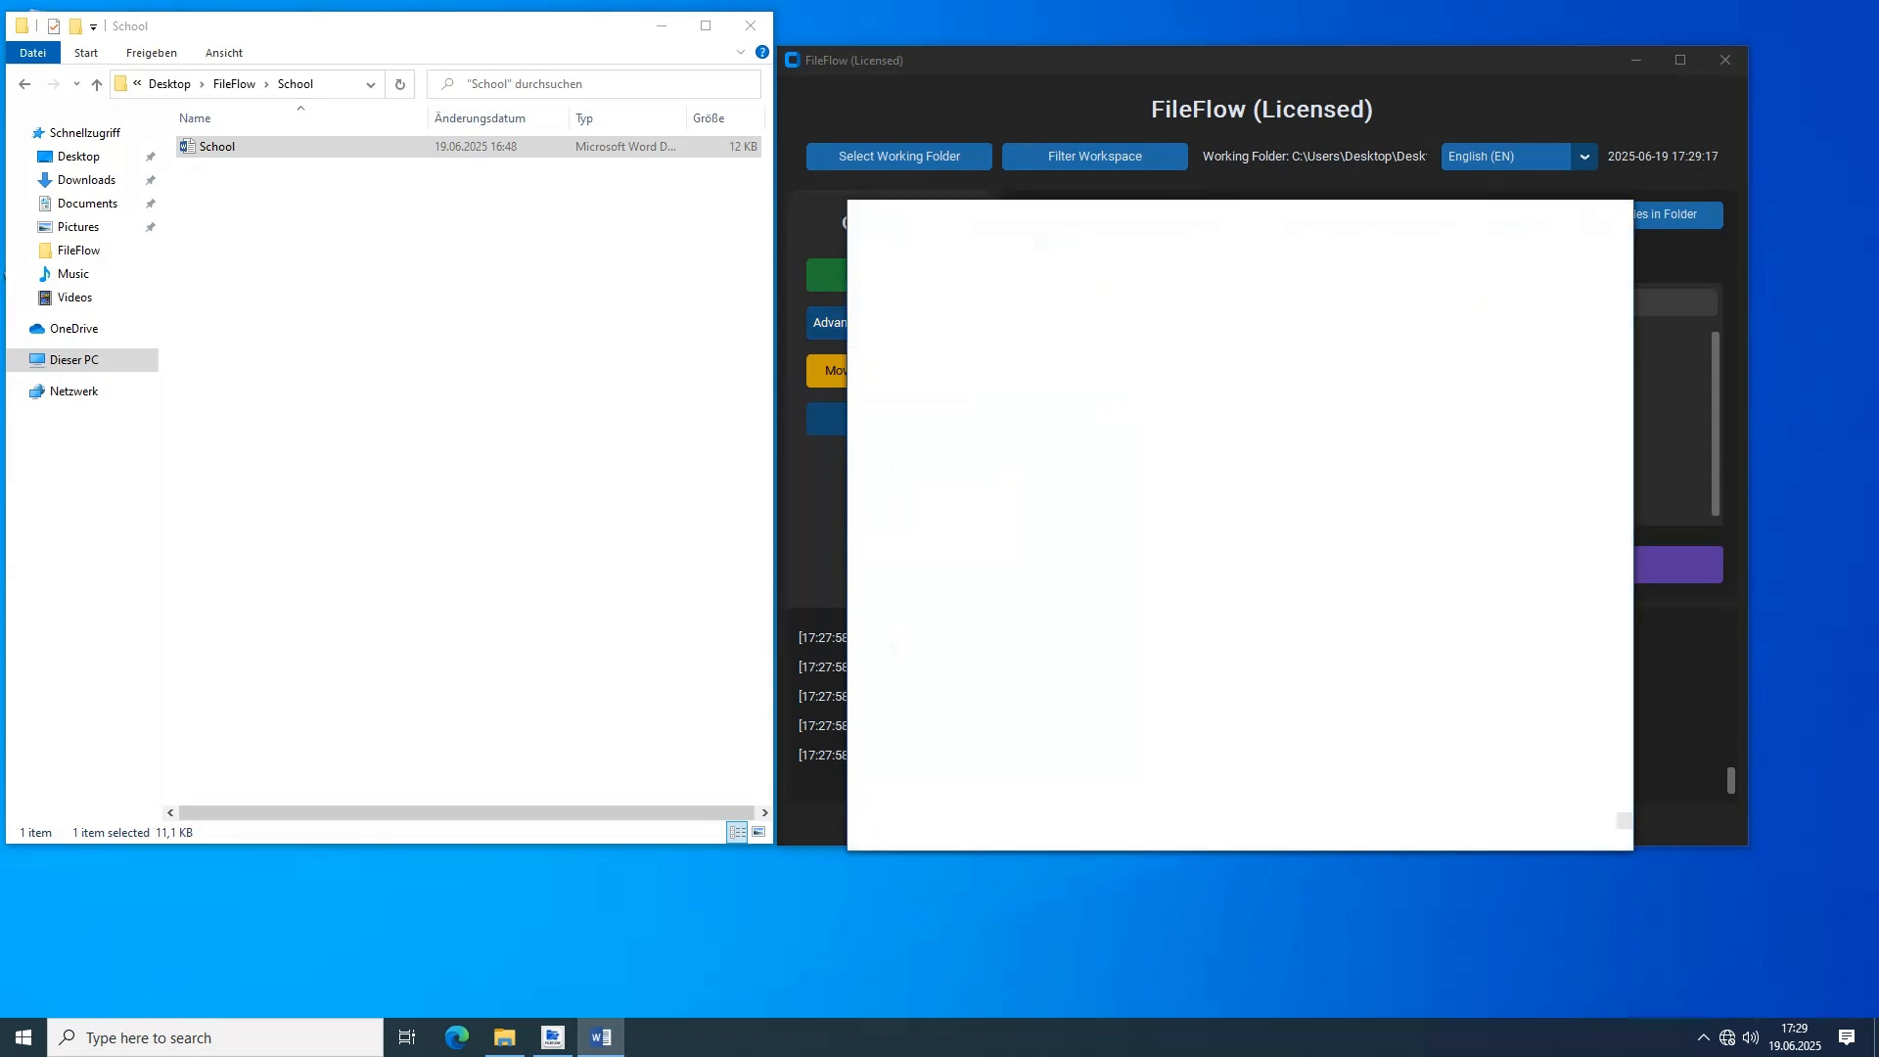
pyautogui.click(509, 391)
pyautogui.hotkey('alt', 'Left')
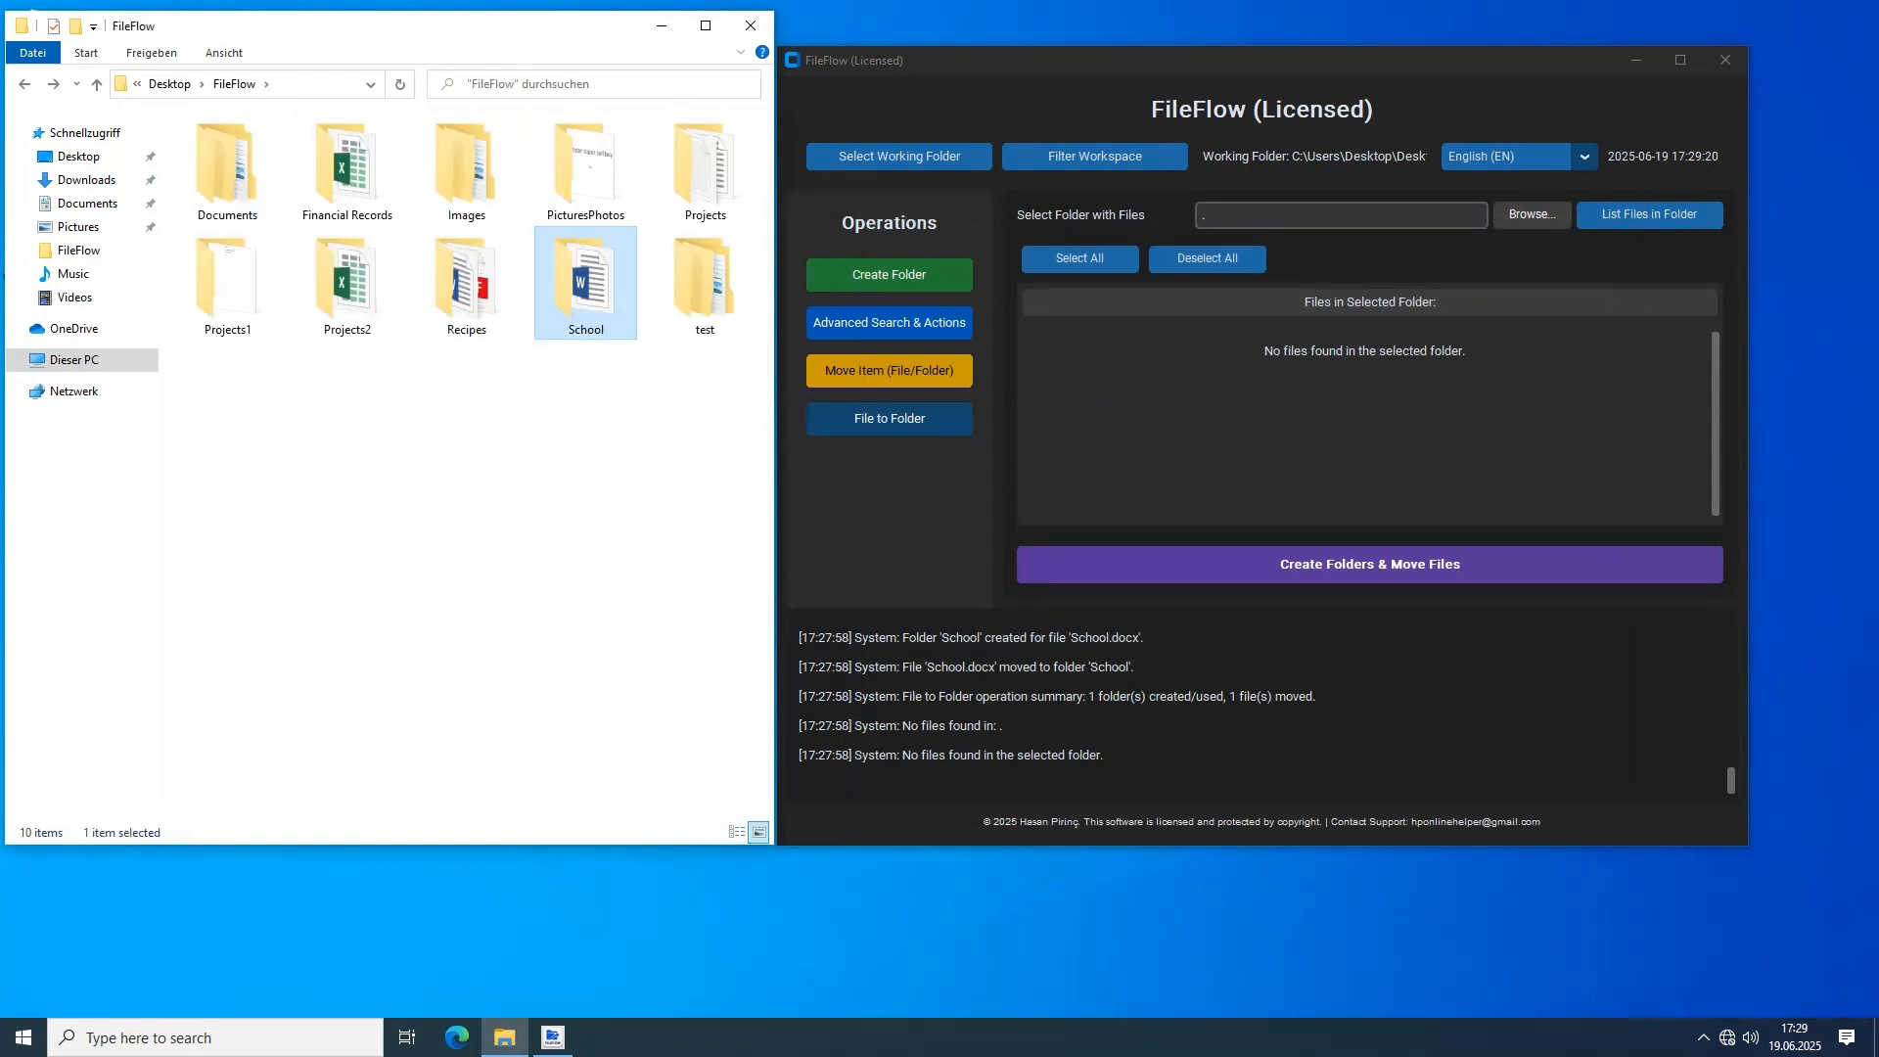
# Run an advanced keyword search for 141 across all file types, close the results and clear the keyword
pyautogui.click(888, 322)
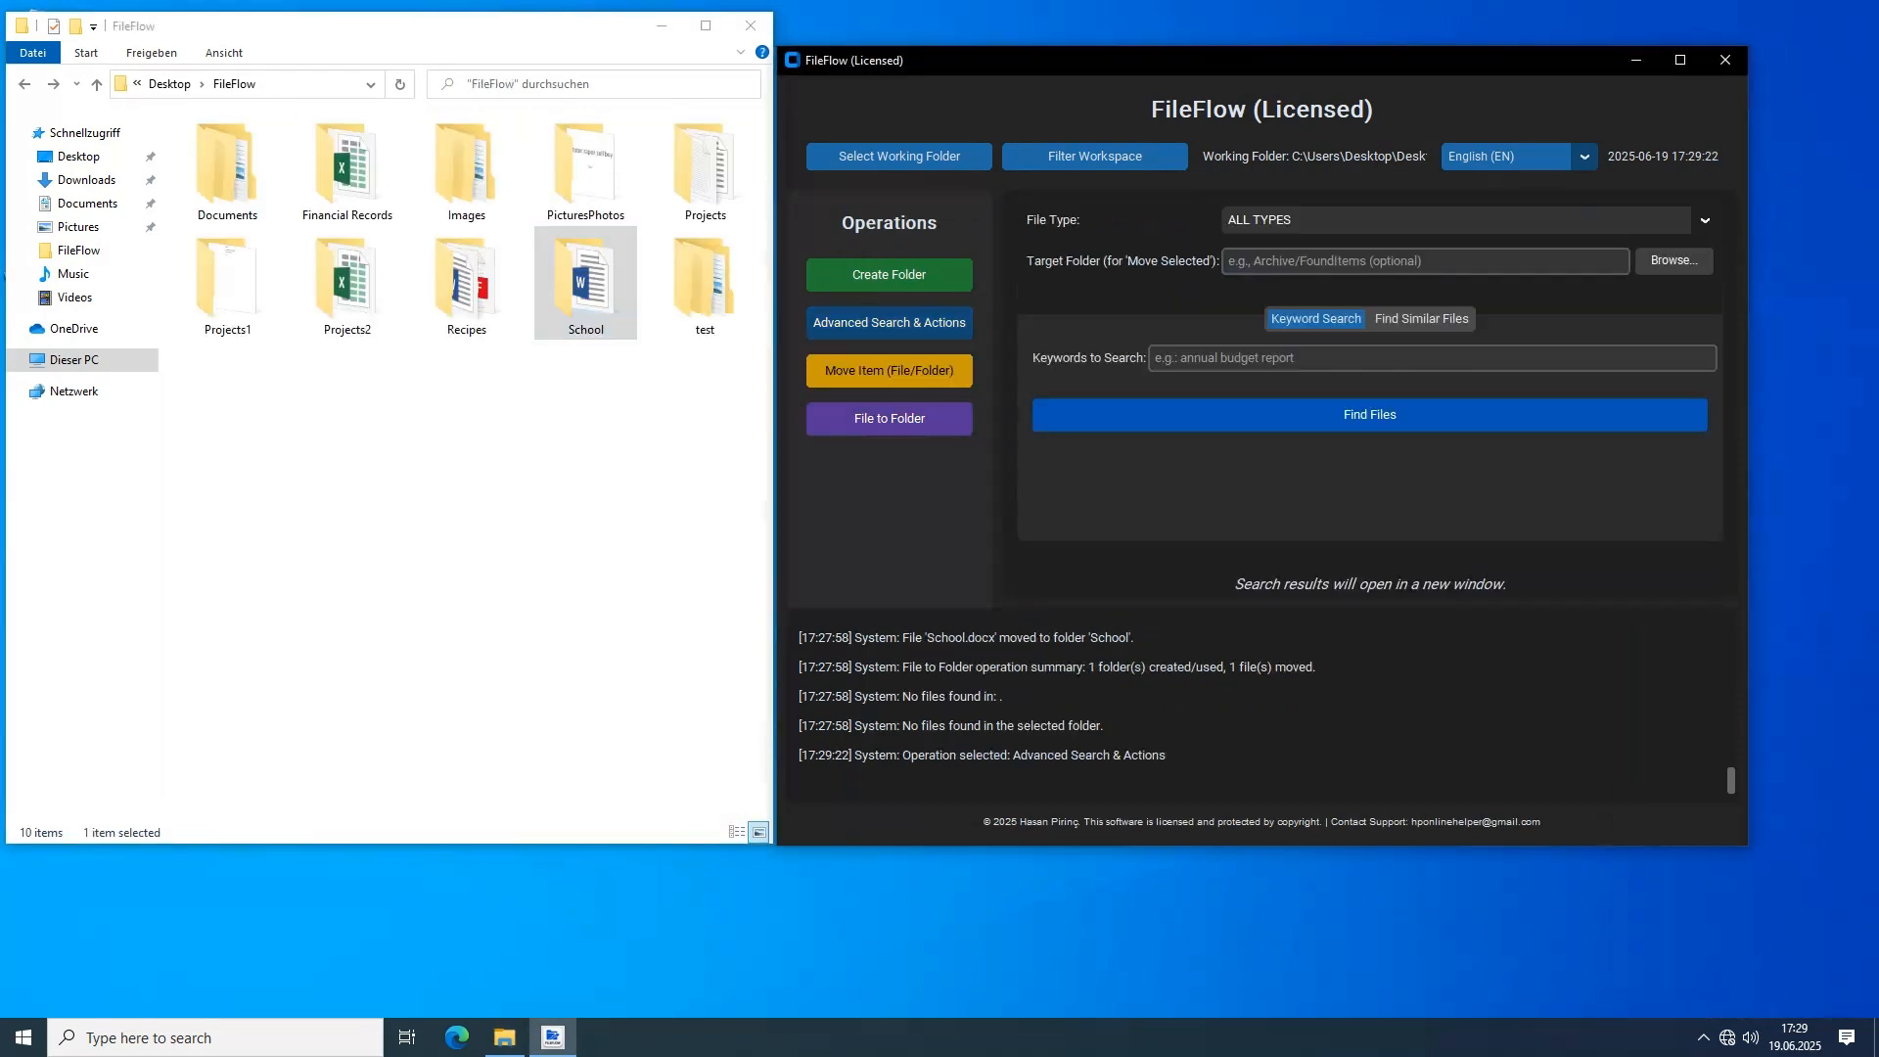
pyautogui.click(1311, 358)
pyautogui.write('141')
pyautogui.click(1370, 415)
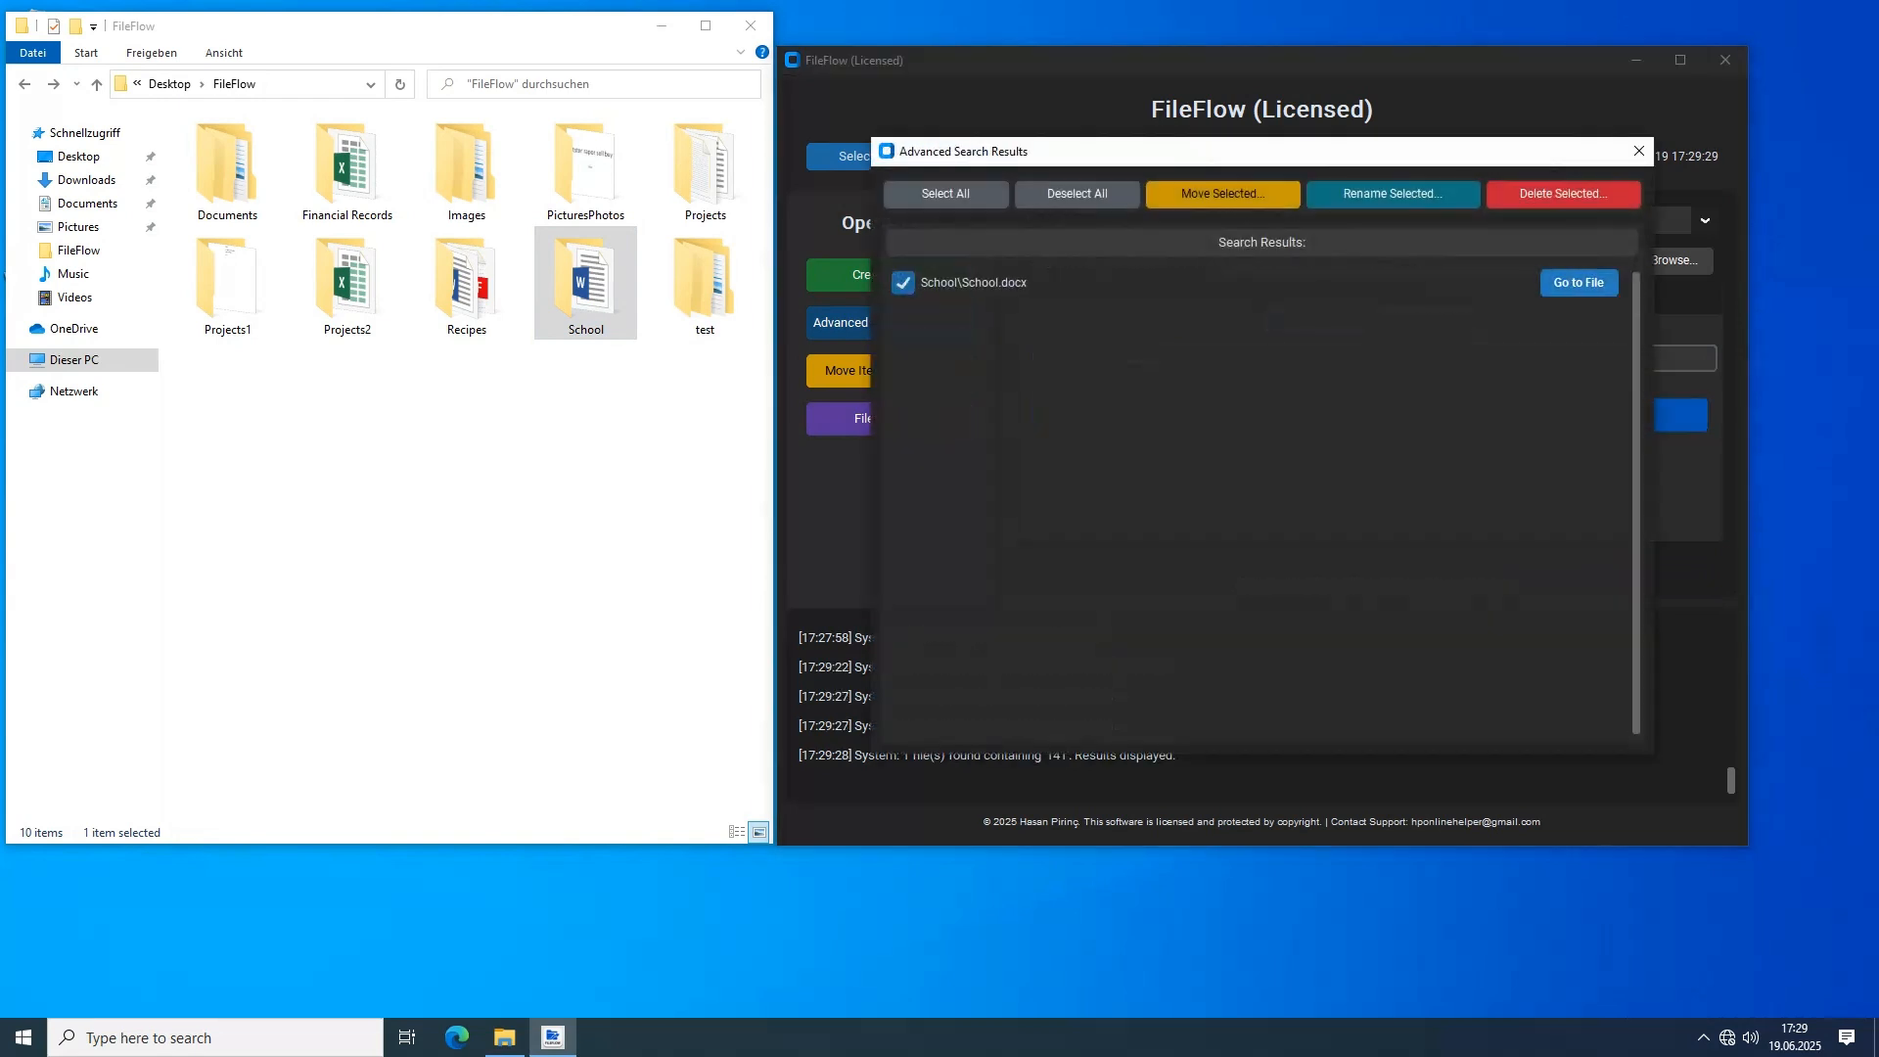
pyautogui.click(1638, 151)
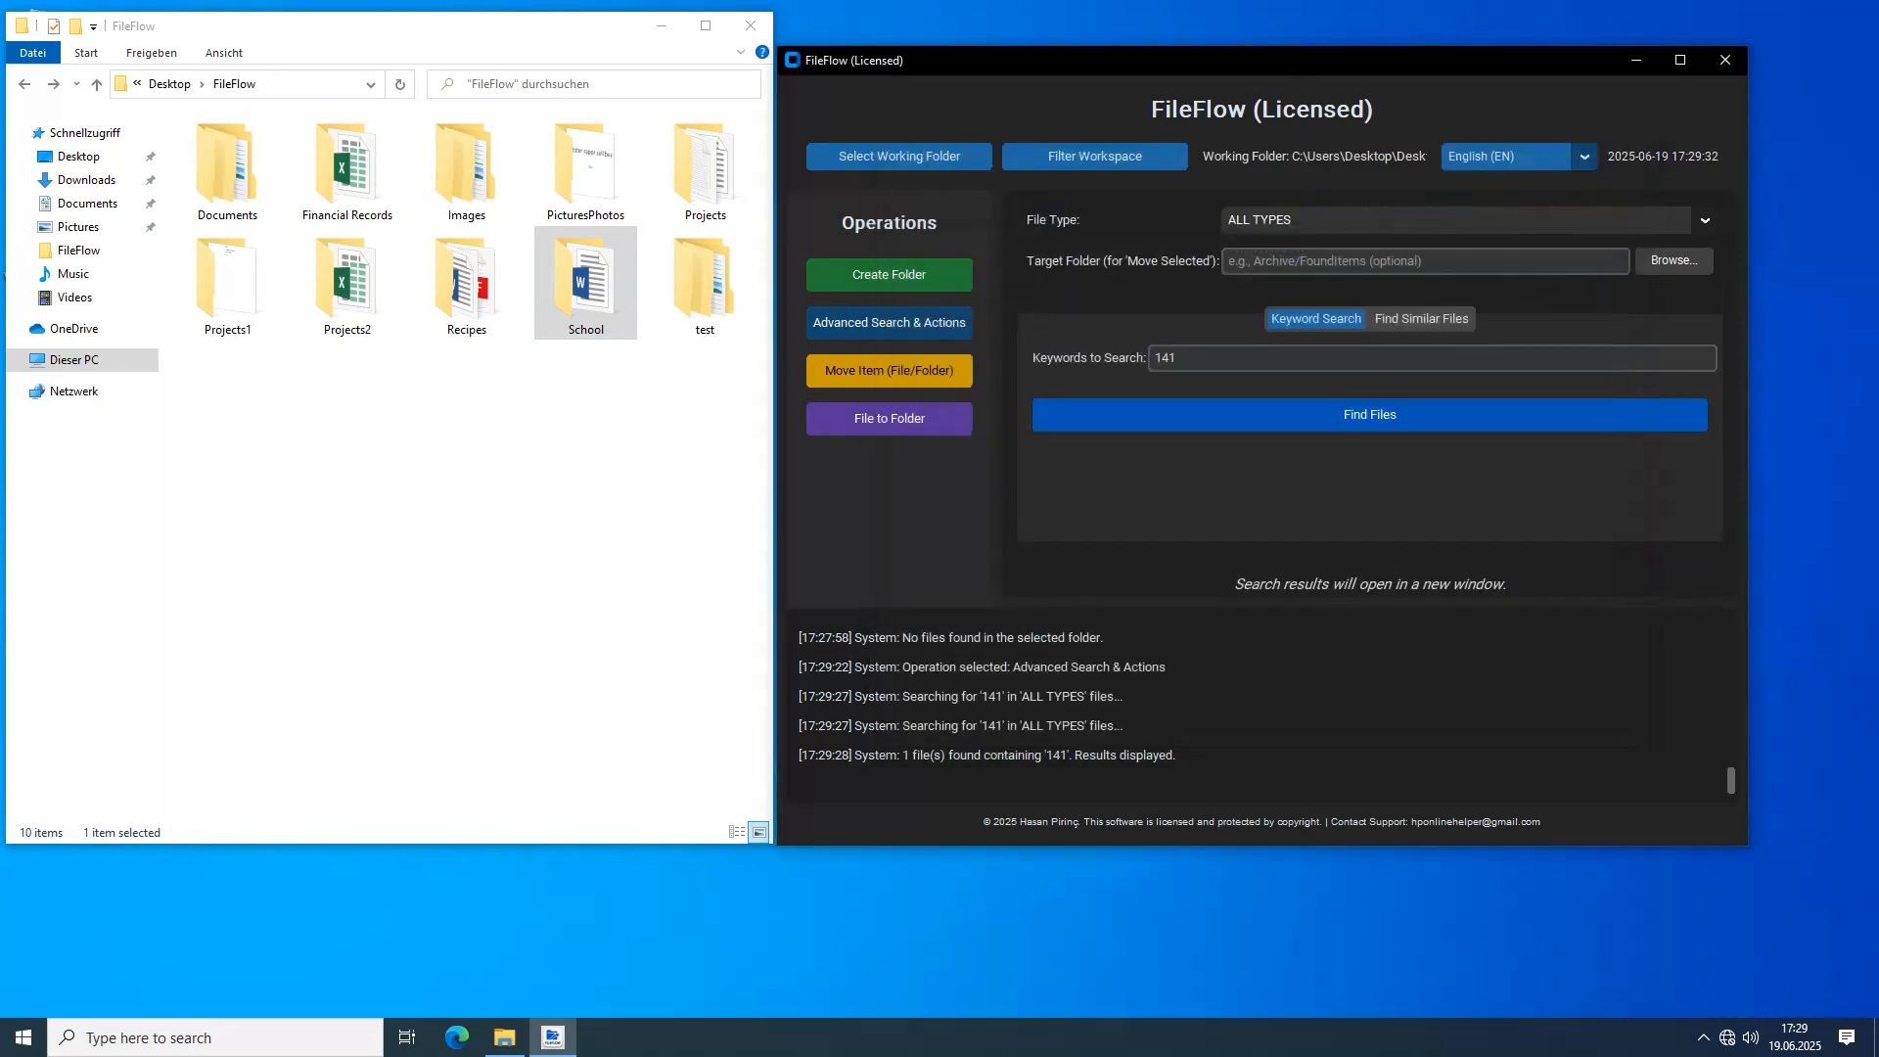
pyautogui.moveTo(1182, 358); pyautogui.dragTo(1150, 358)
pyautogui.press('BackSpace')
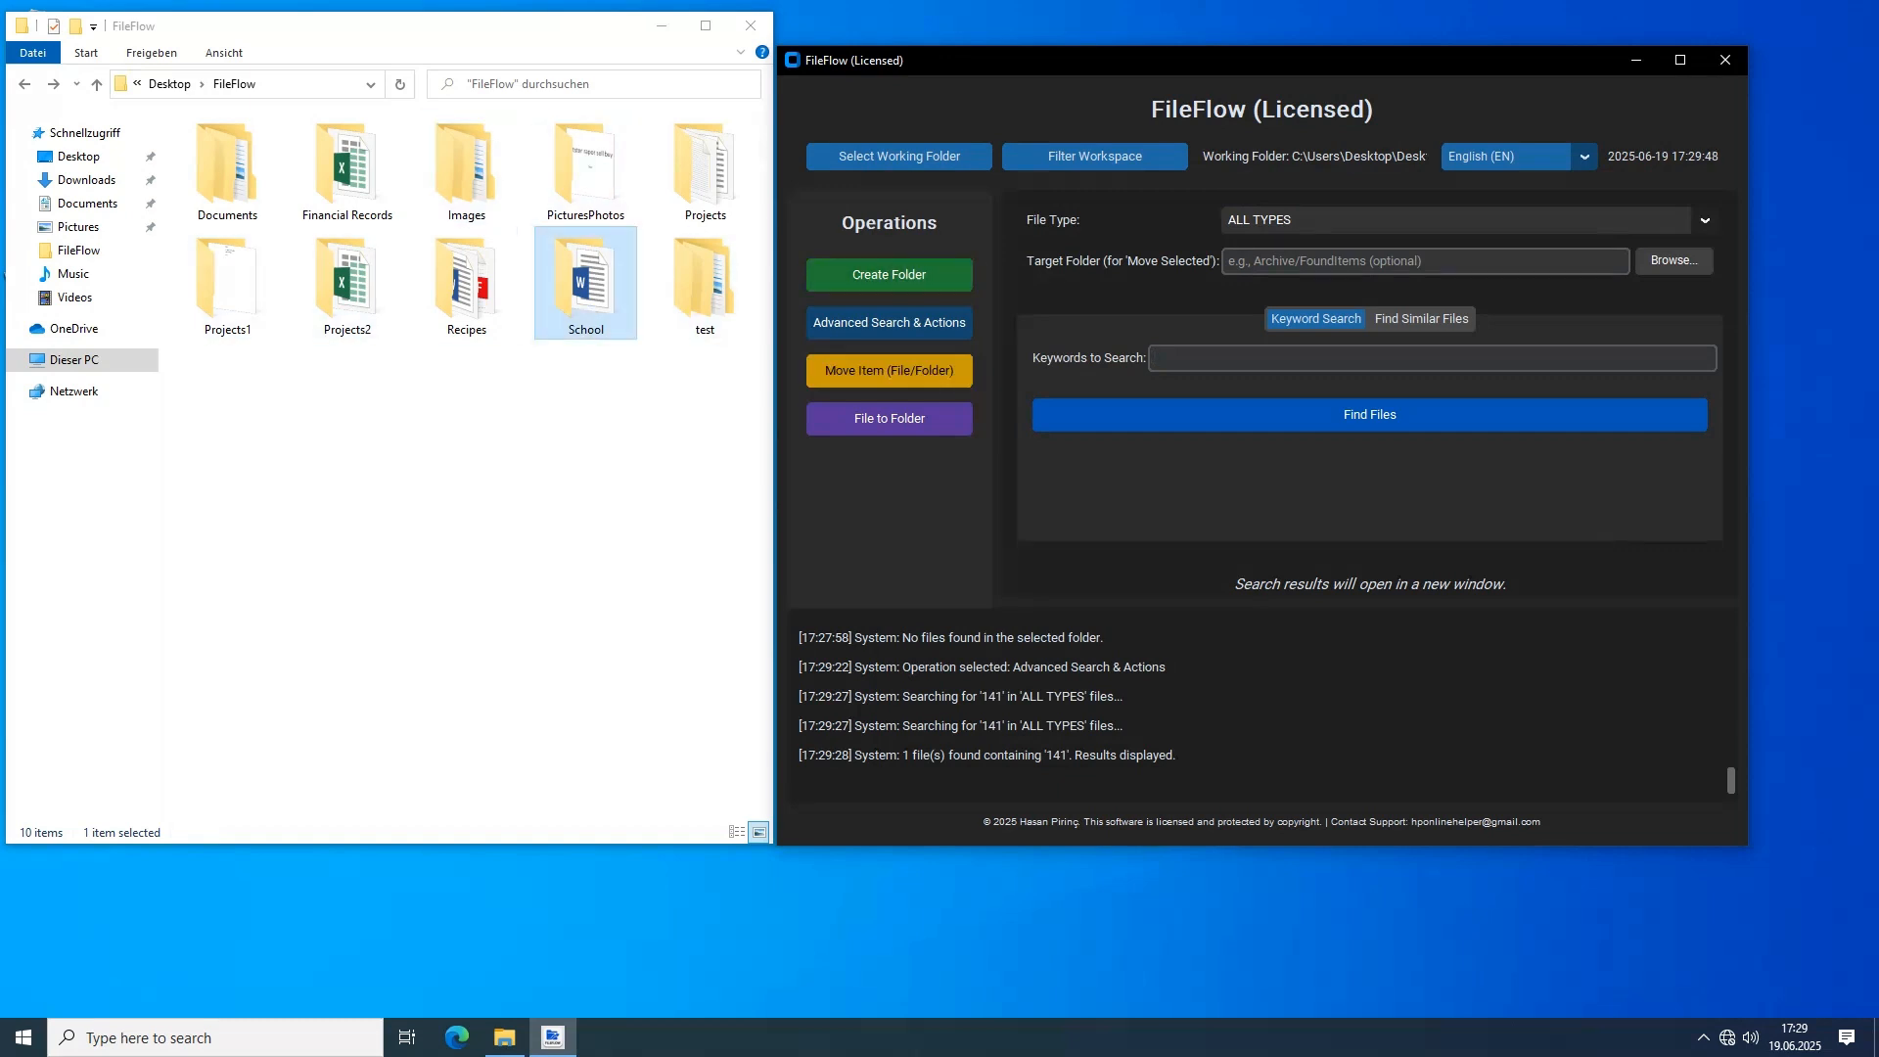
# Check the School folder in the file browser and apply a workspace filter that ignores that folder
pyautogui.doubleClick(585, 284)
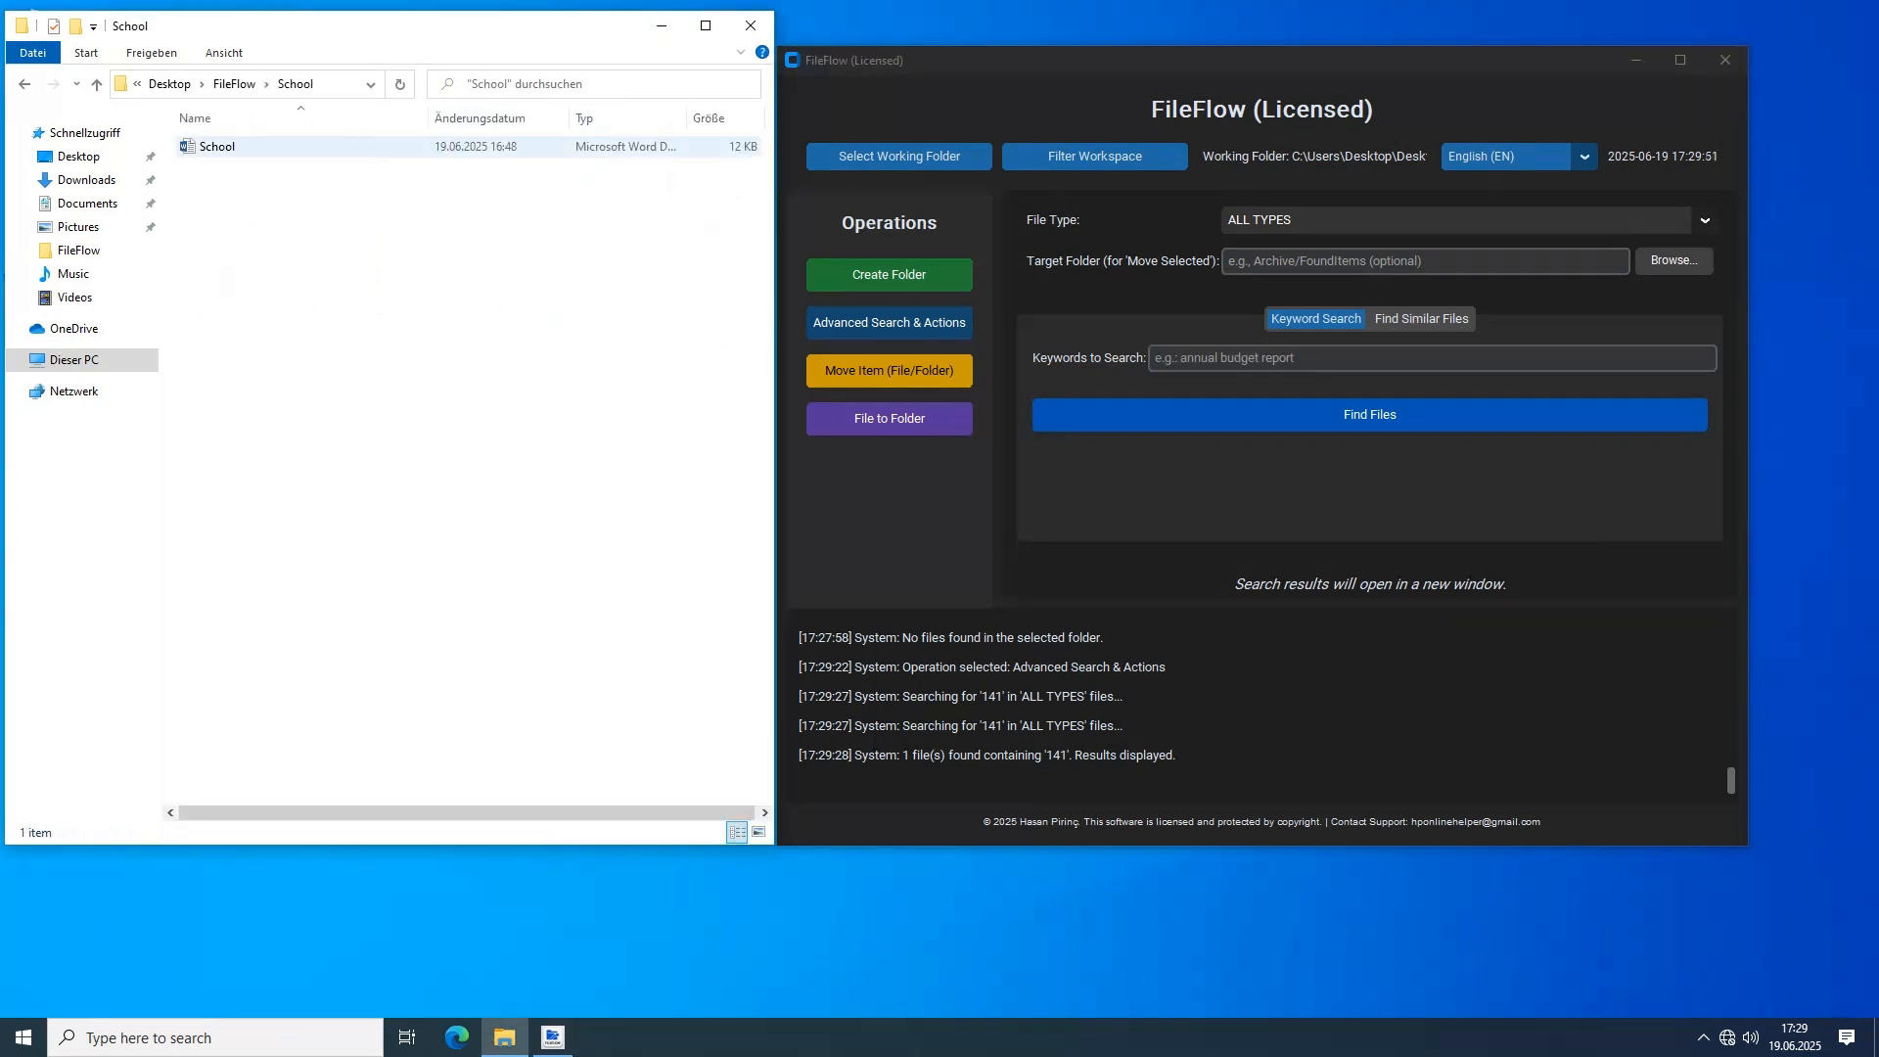
pyautogui.hotkey('alt', 'Left')
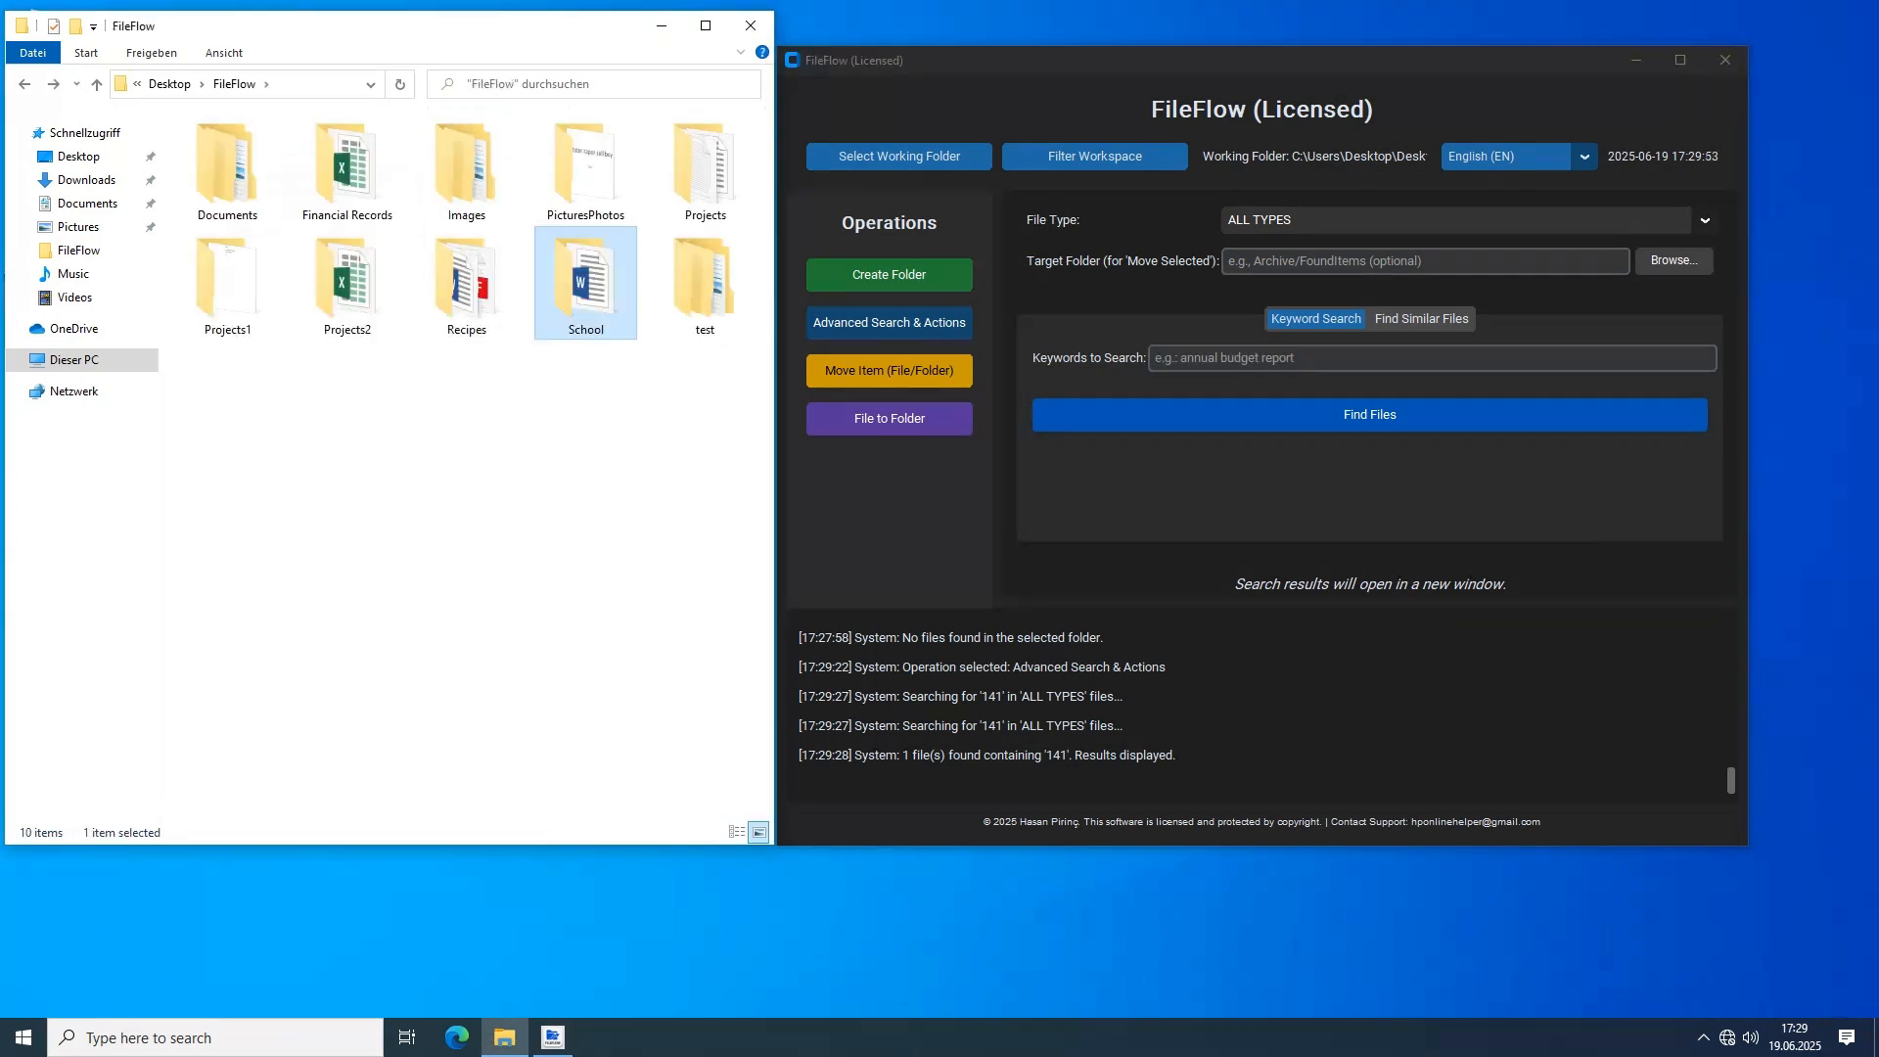
pyautogui.click(587, 529)
pyautogui.click(1093, 157)
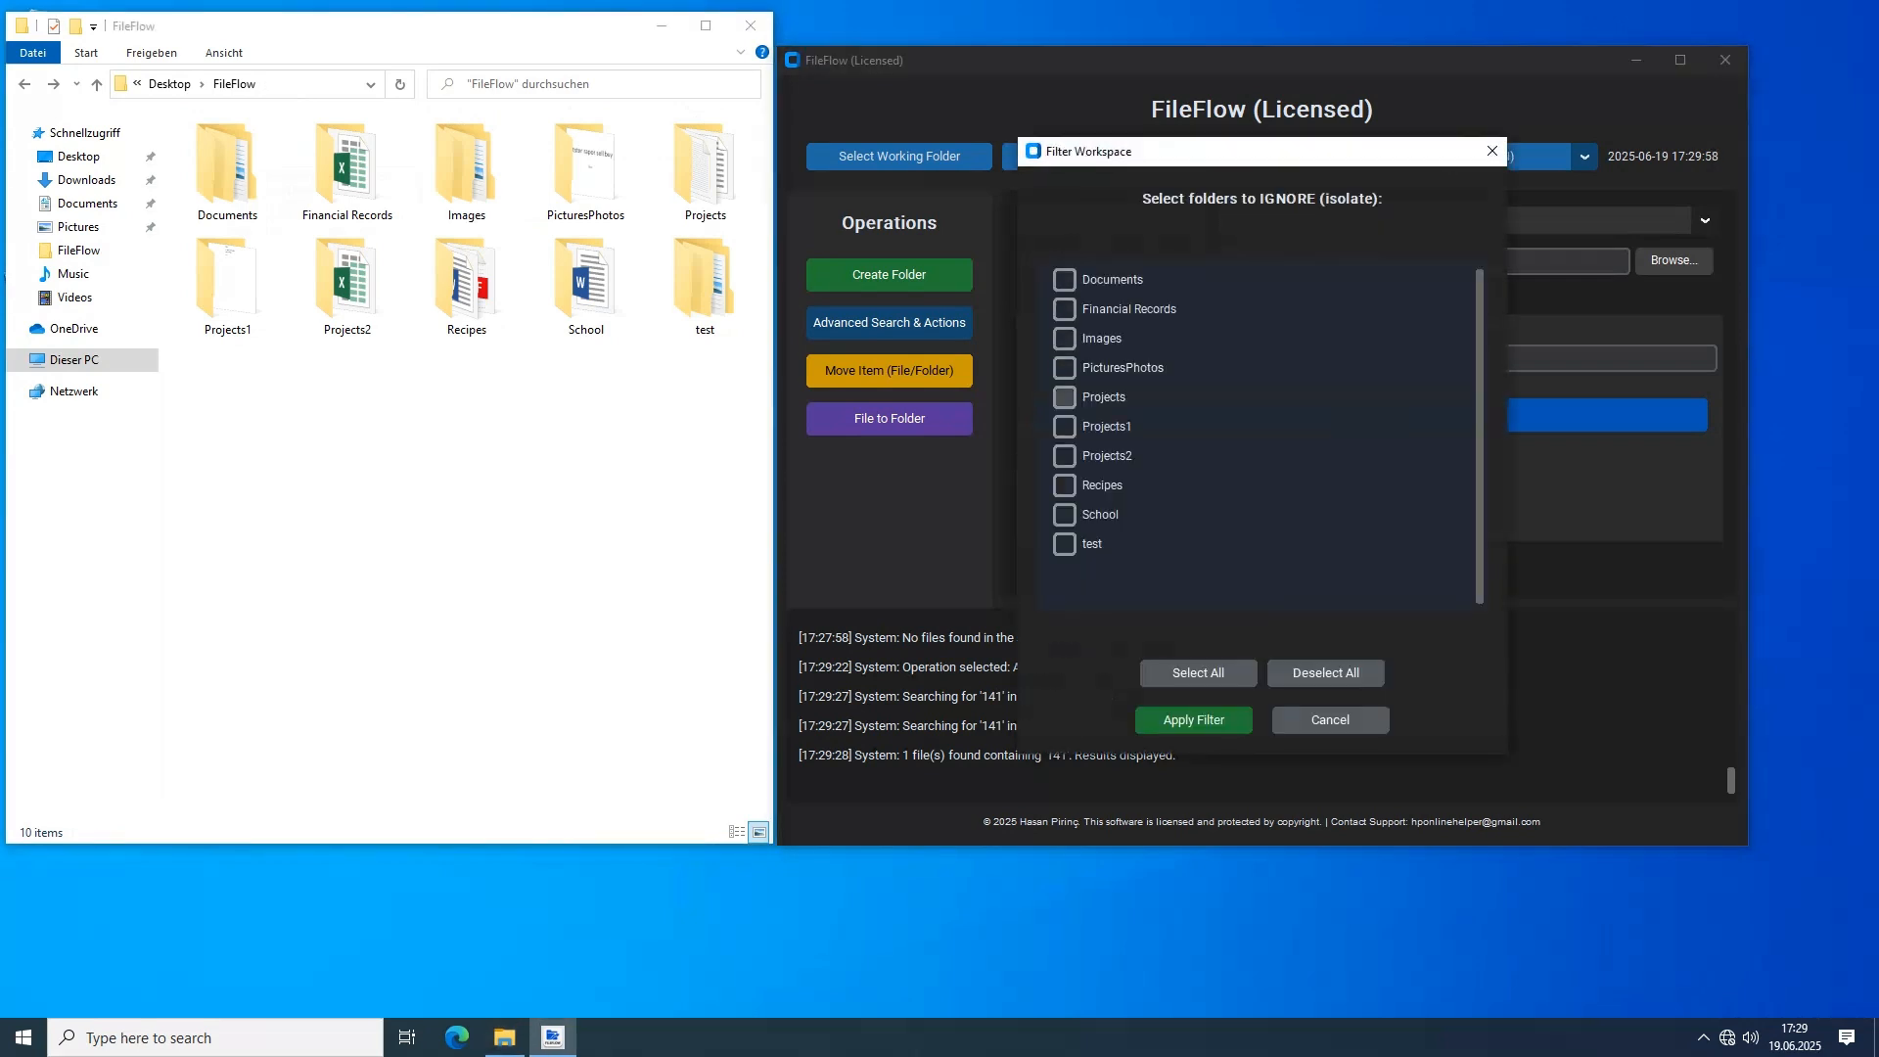
pyautogui.click(1063, 514)
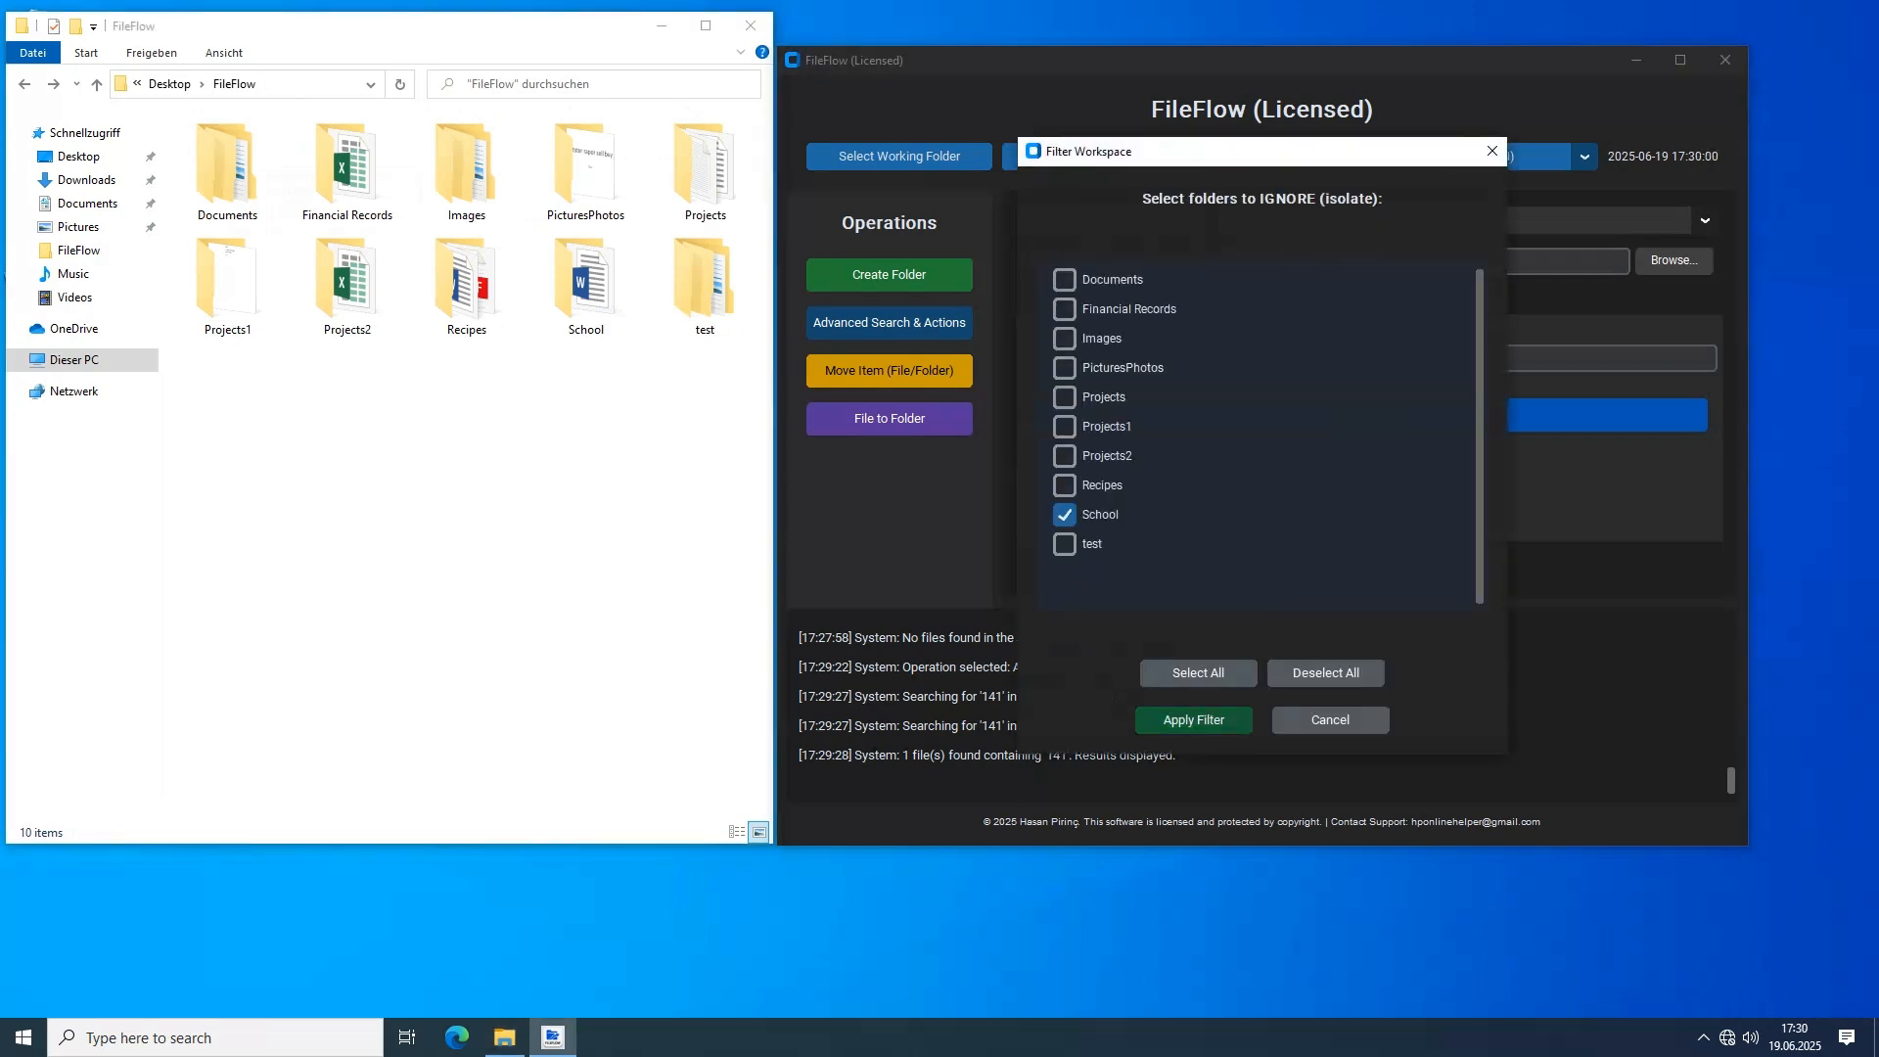
pyautogui.click(1192, 719)
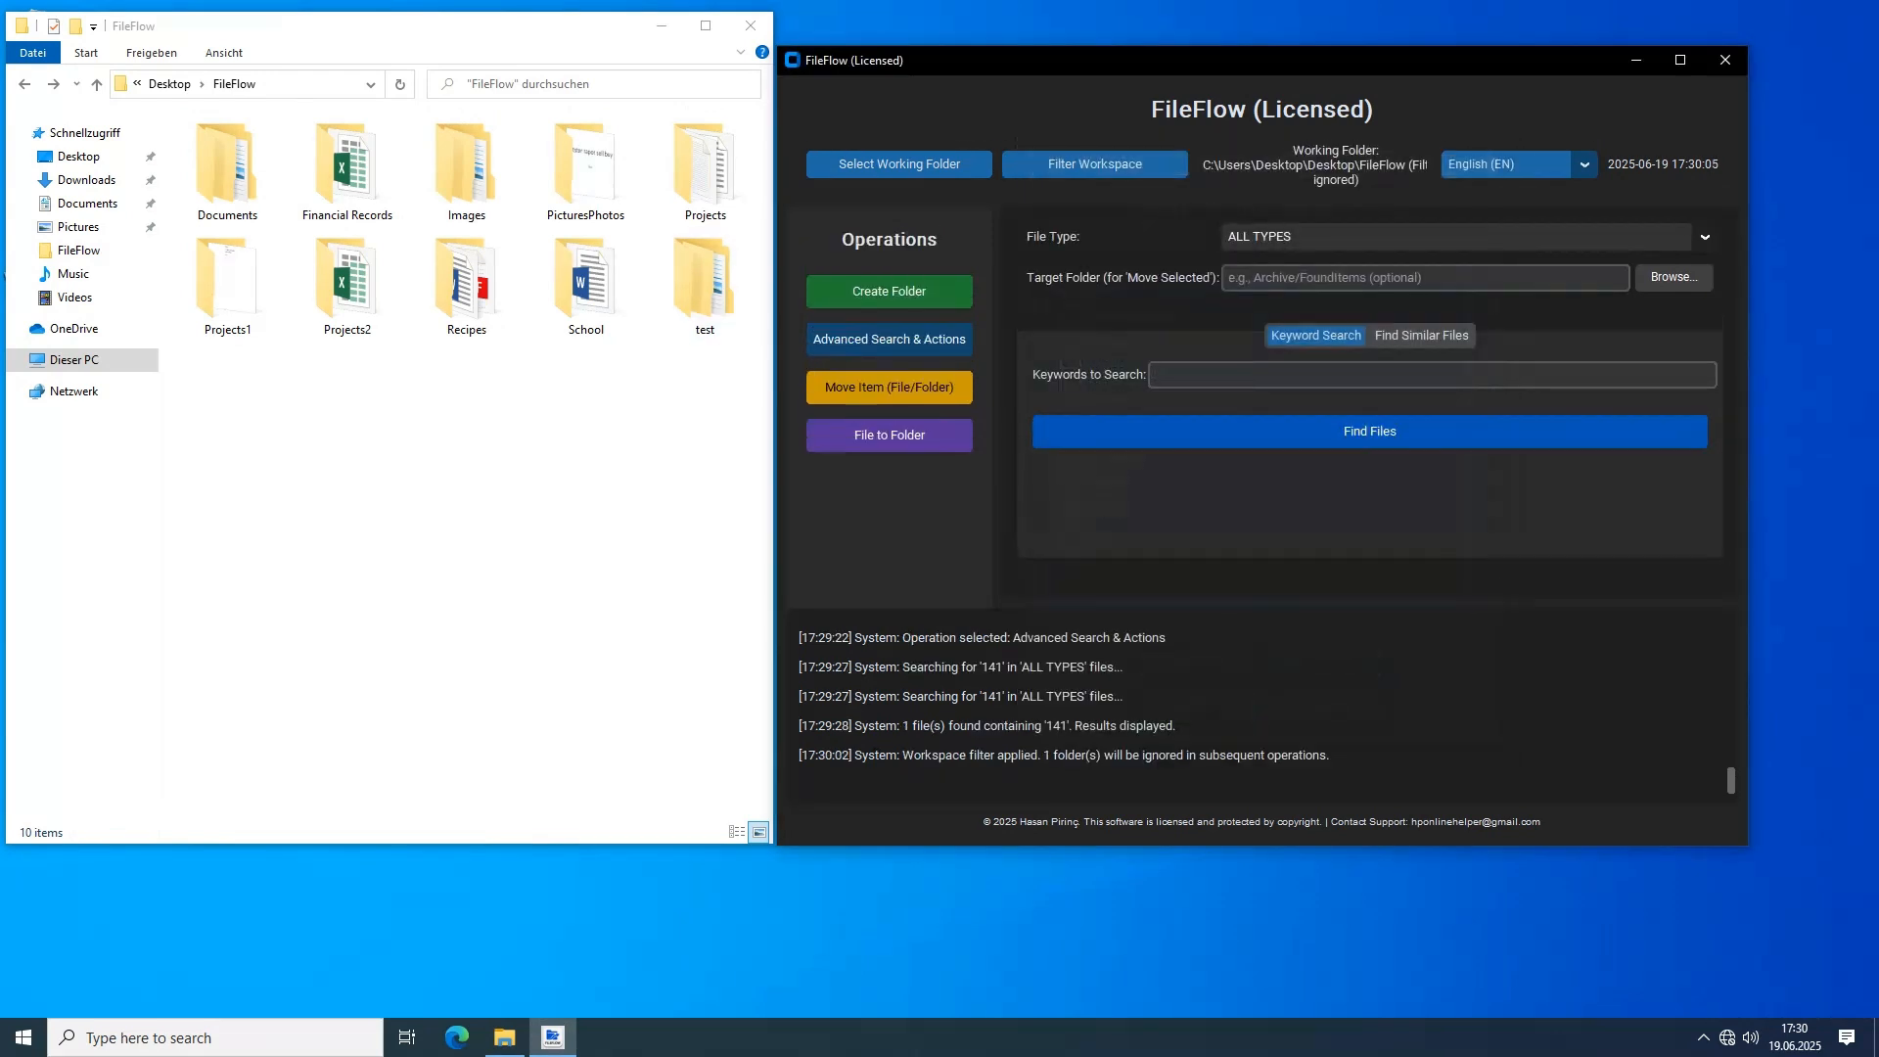
# Reopen the School document, highlight the number 141 in its text and close the document
pyautogui.doubleClick(585, 284)
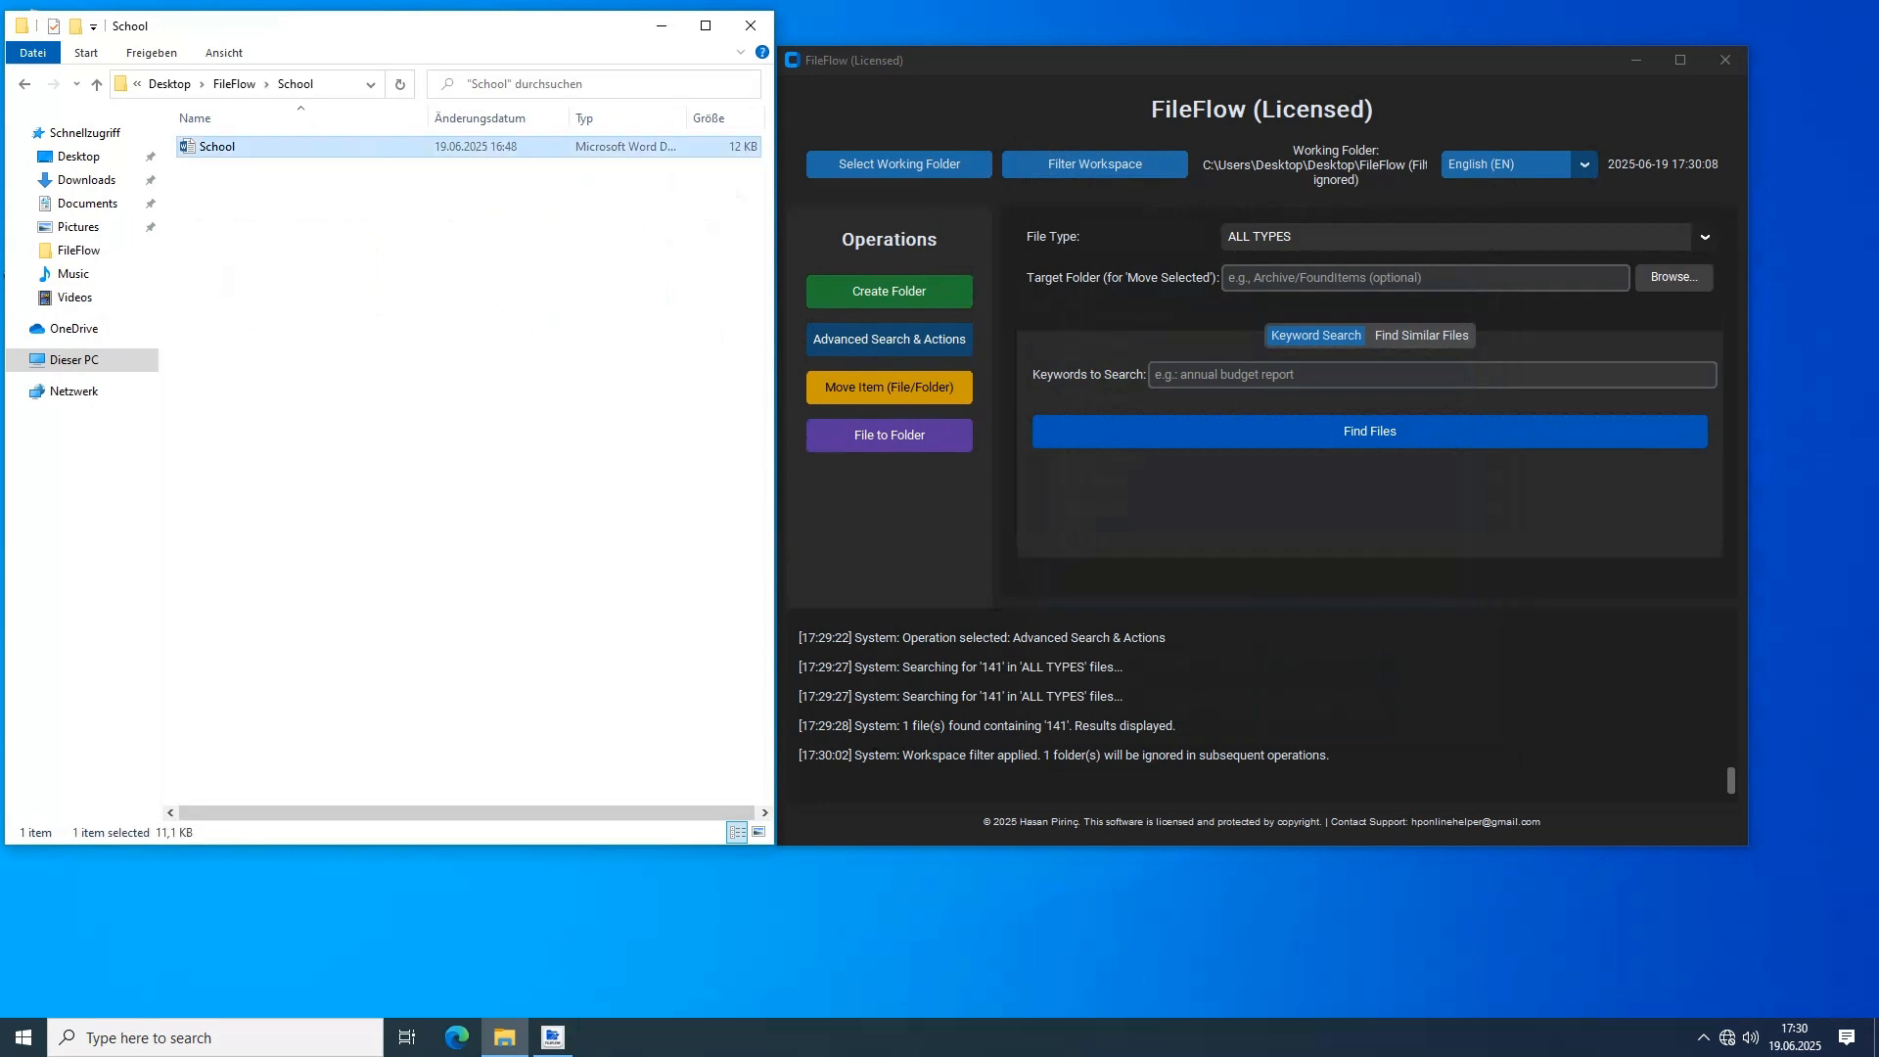
pyautogui.doubleClick(217, 147)
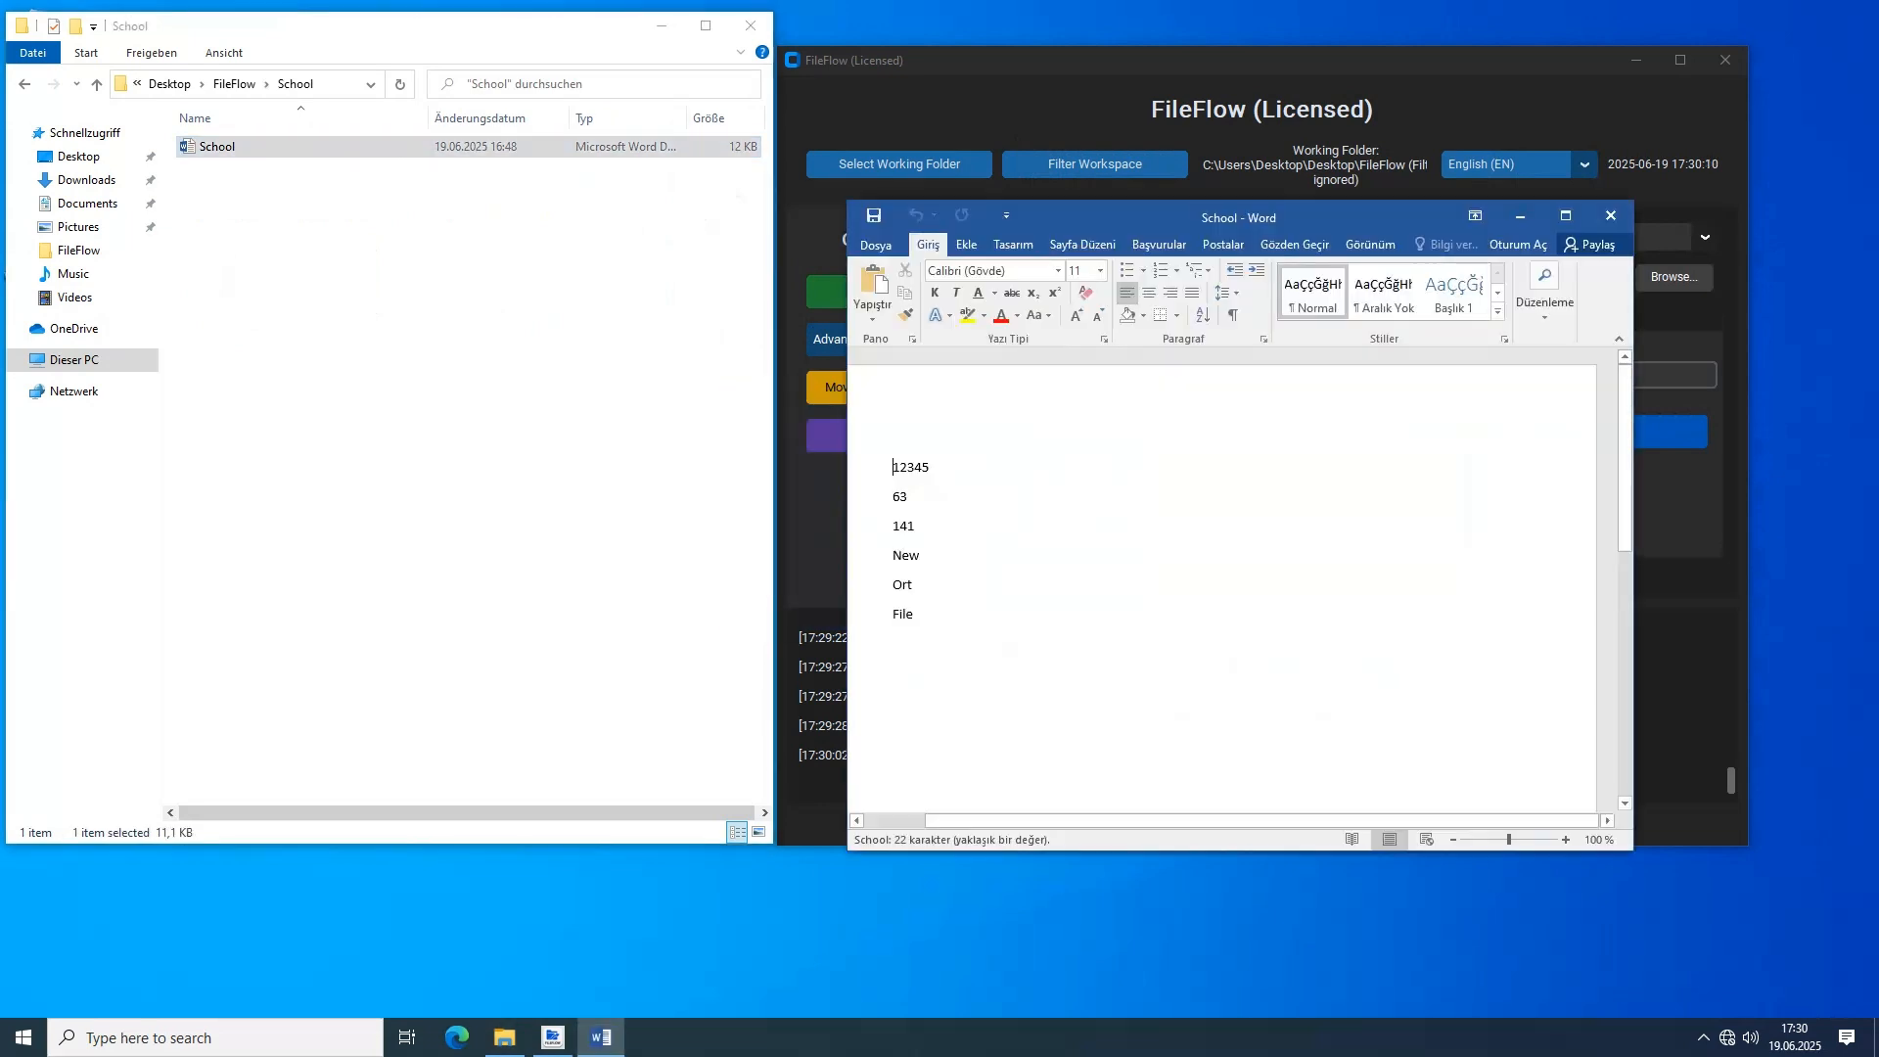
pyautogui.moveTo(893, 526); pyautogui.dragTo(915, 527)
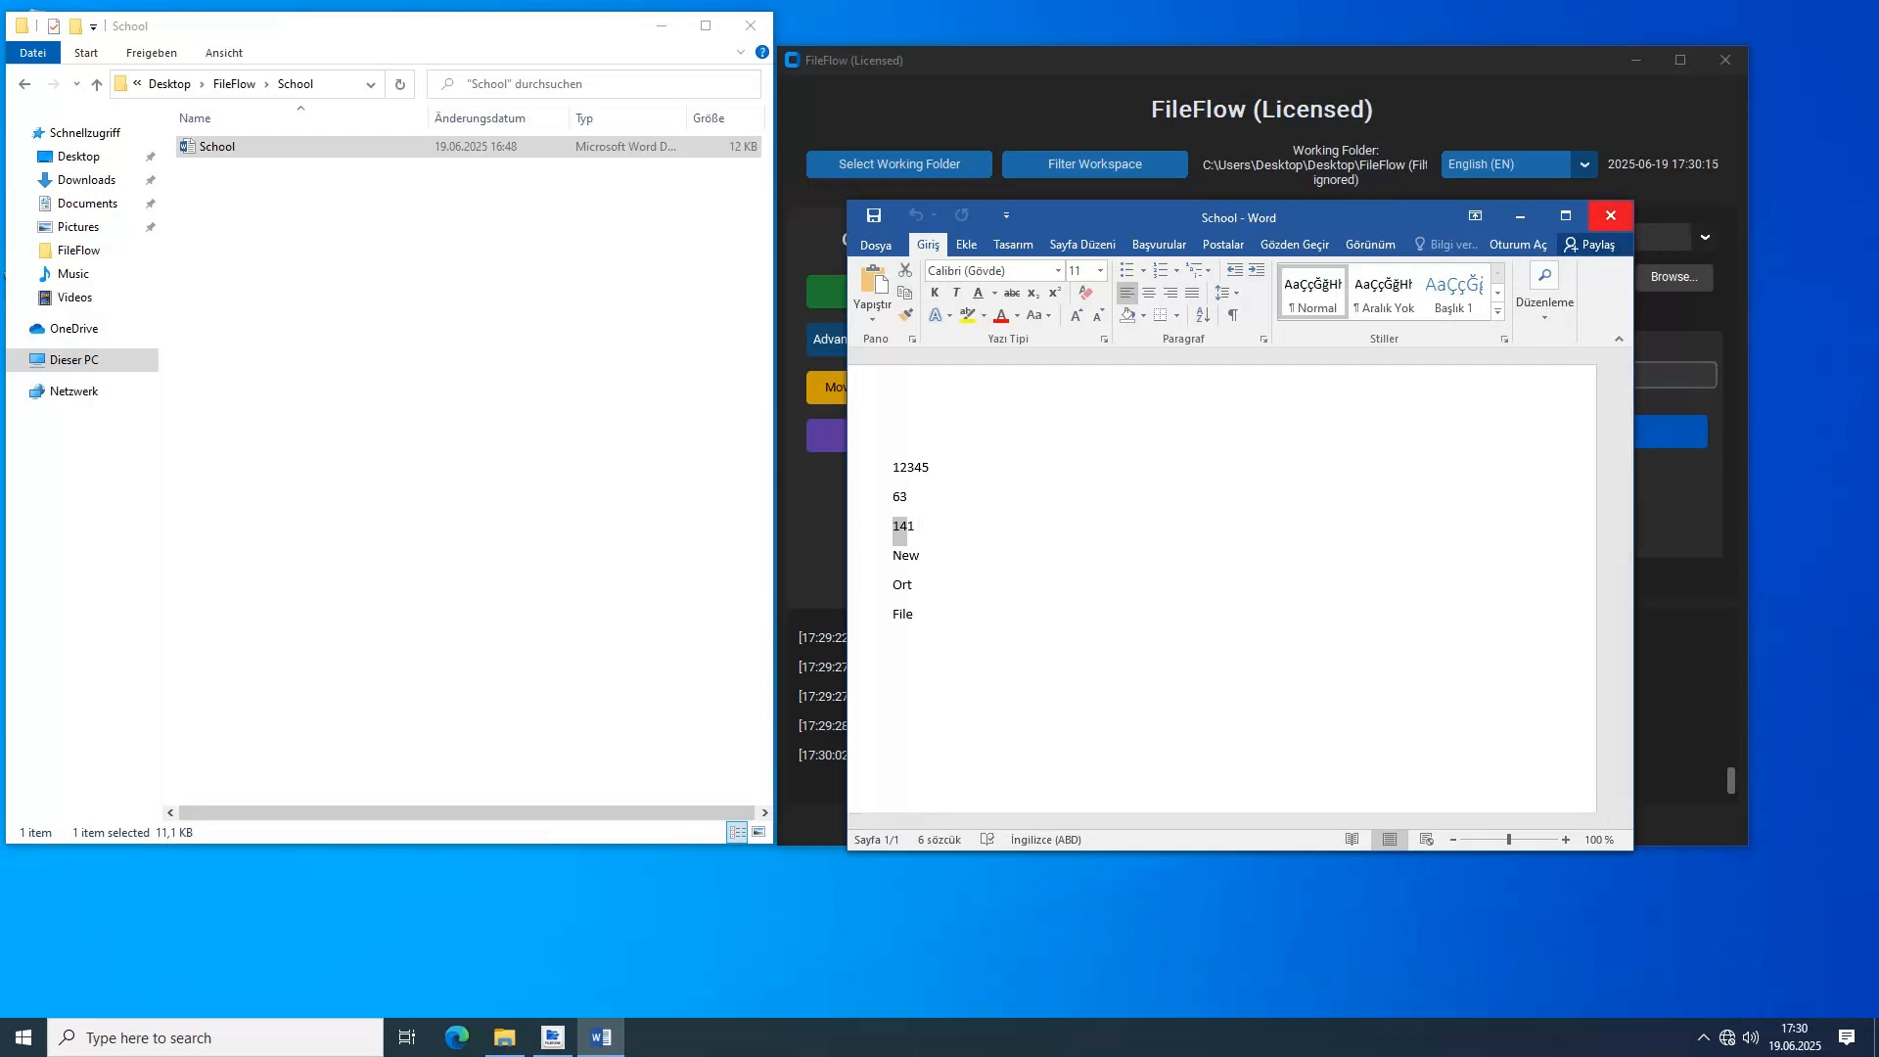
pyautogui.click(1611, 216)
# Search all file types for the keyword 141 with the School folder ignored and examine the log message
pyautogui.click(1370, 374)
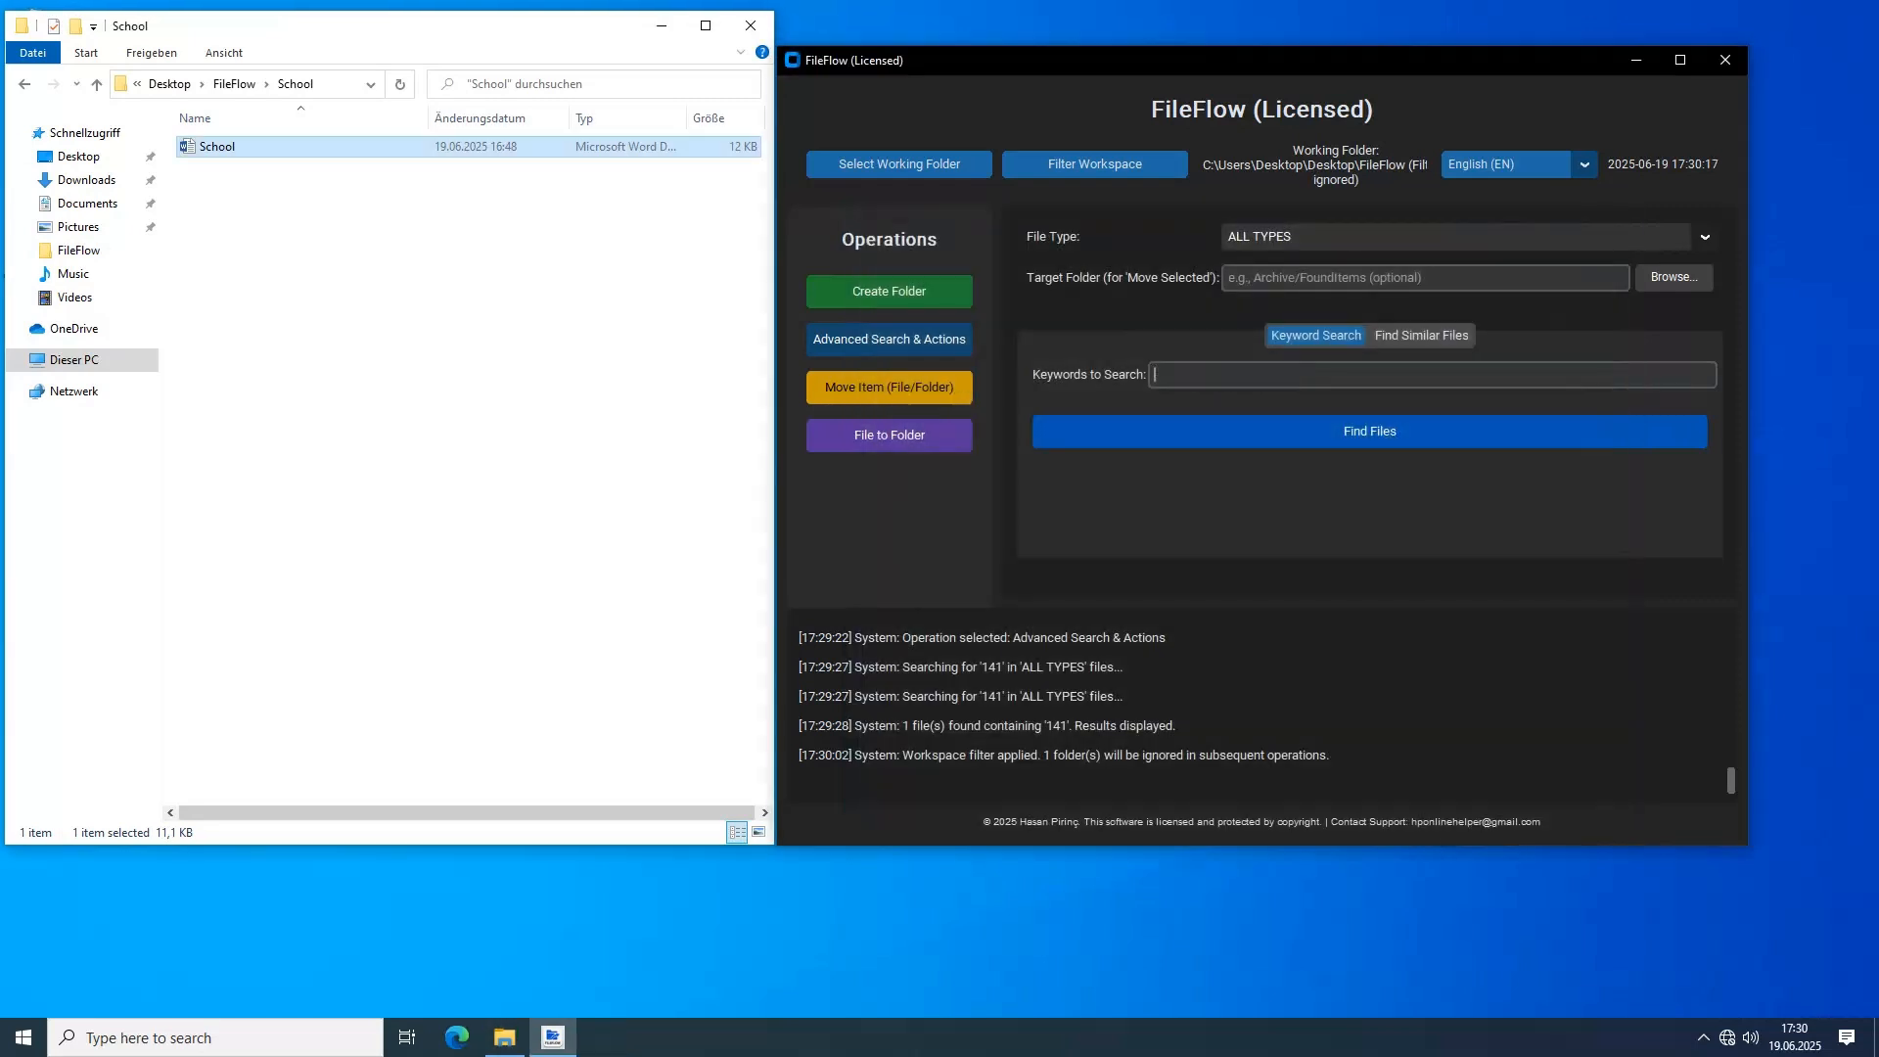
pyautogui.write('141')
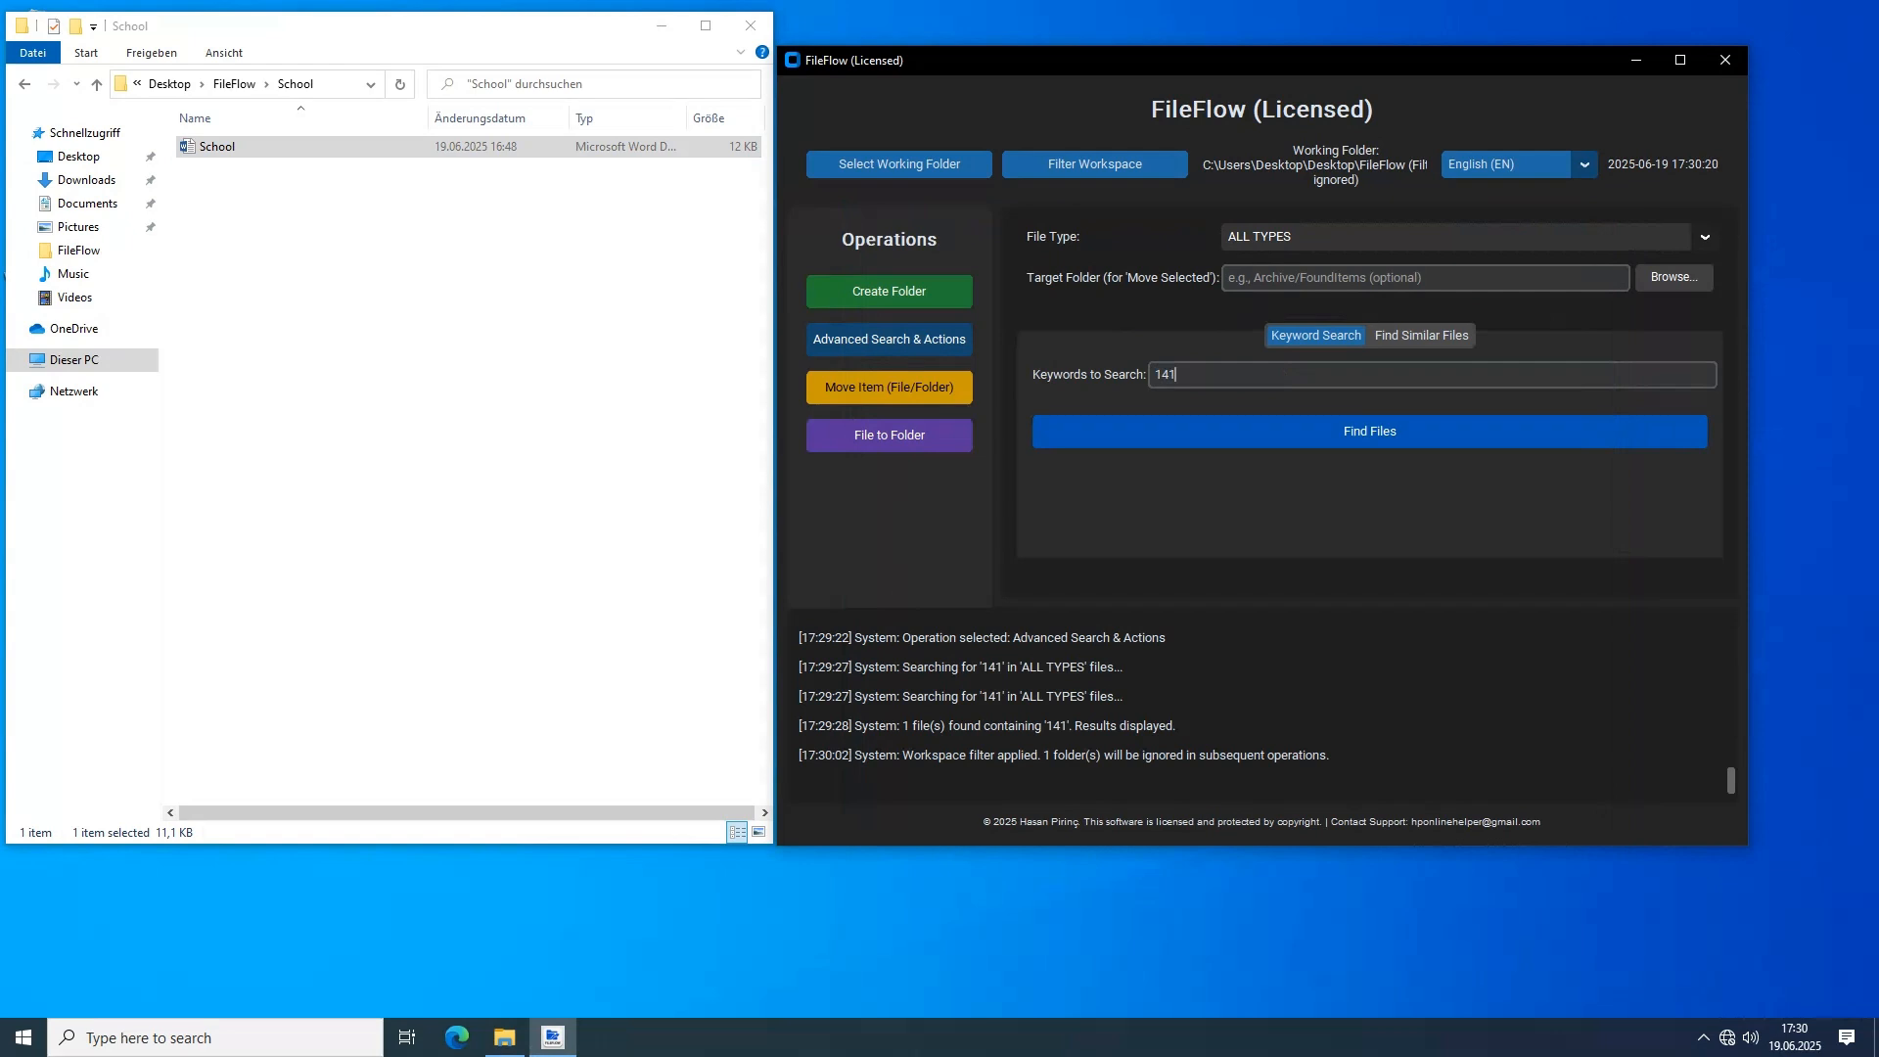
pyautogui.click(509, 440)
pyautogui.hotkey('alt', 'Left')
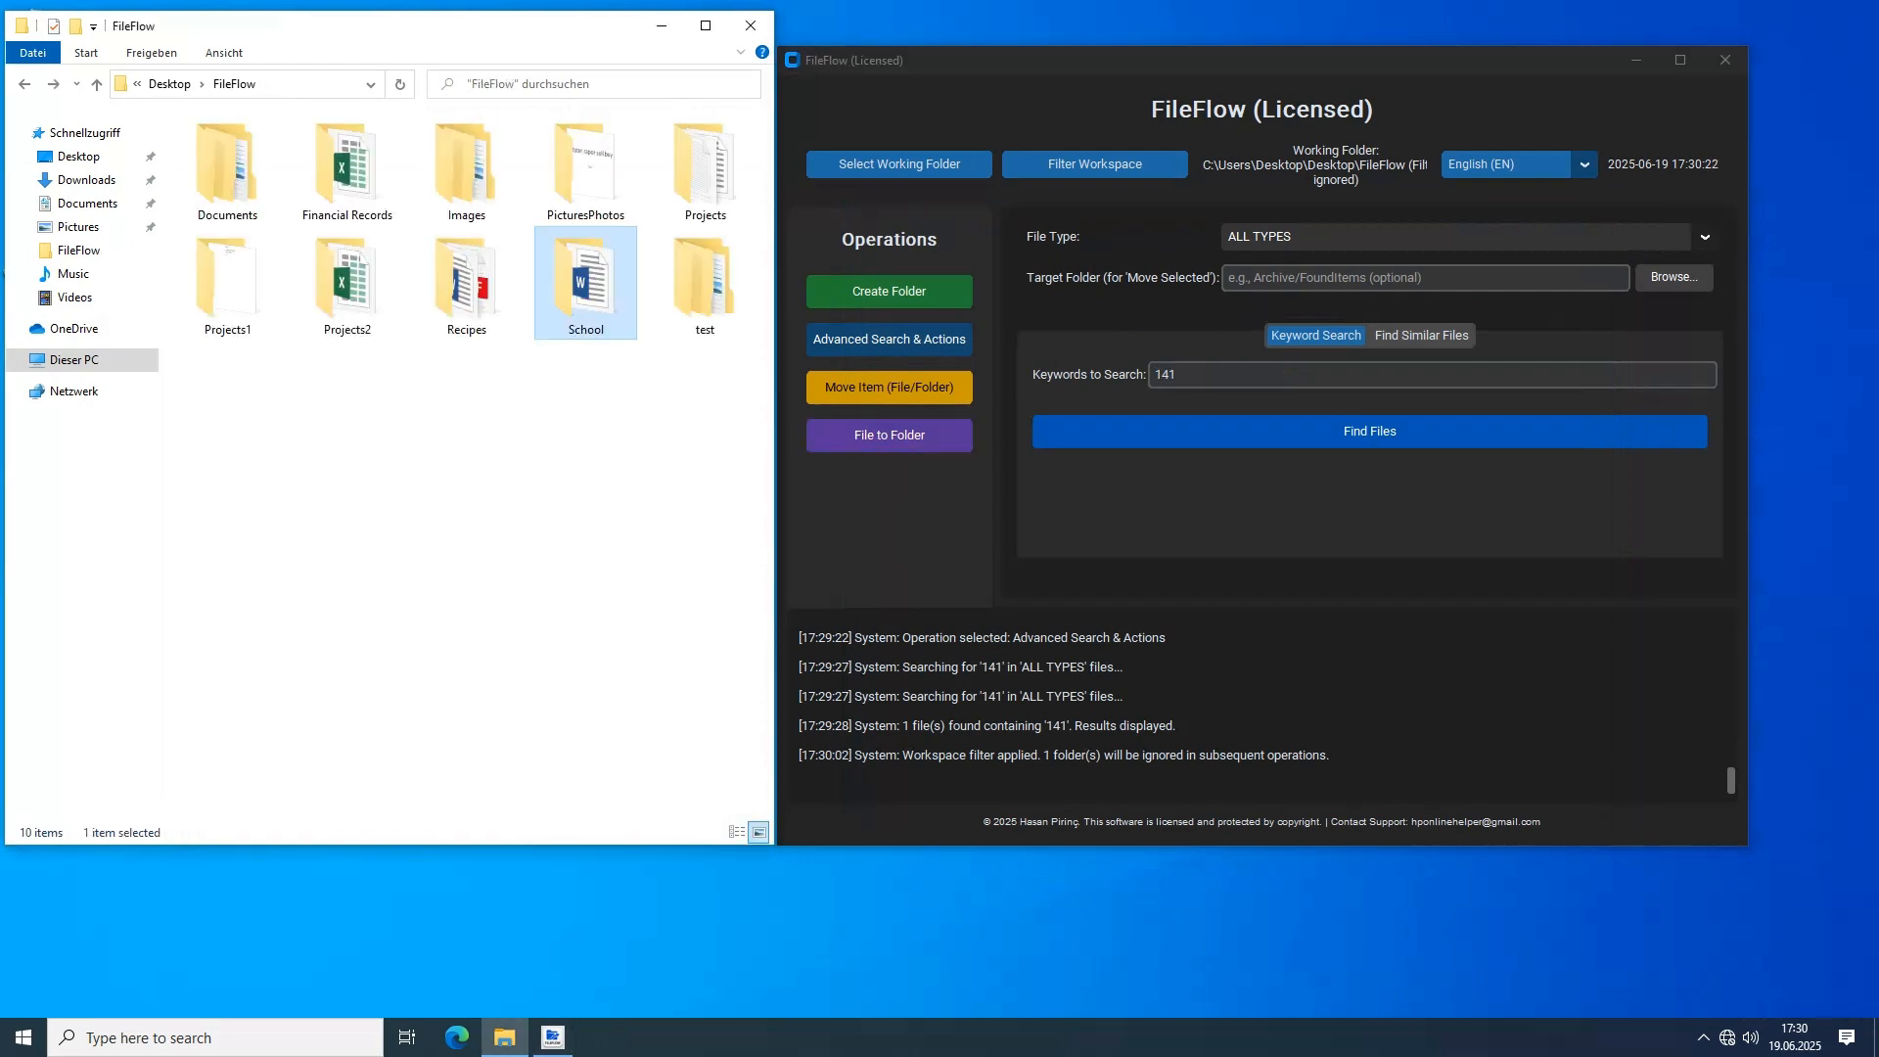
pyautogui.click(1370, 431)
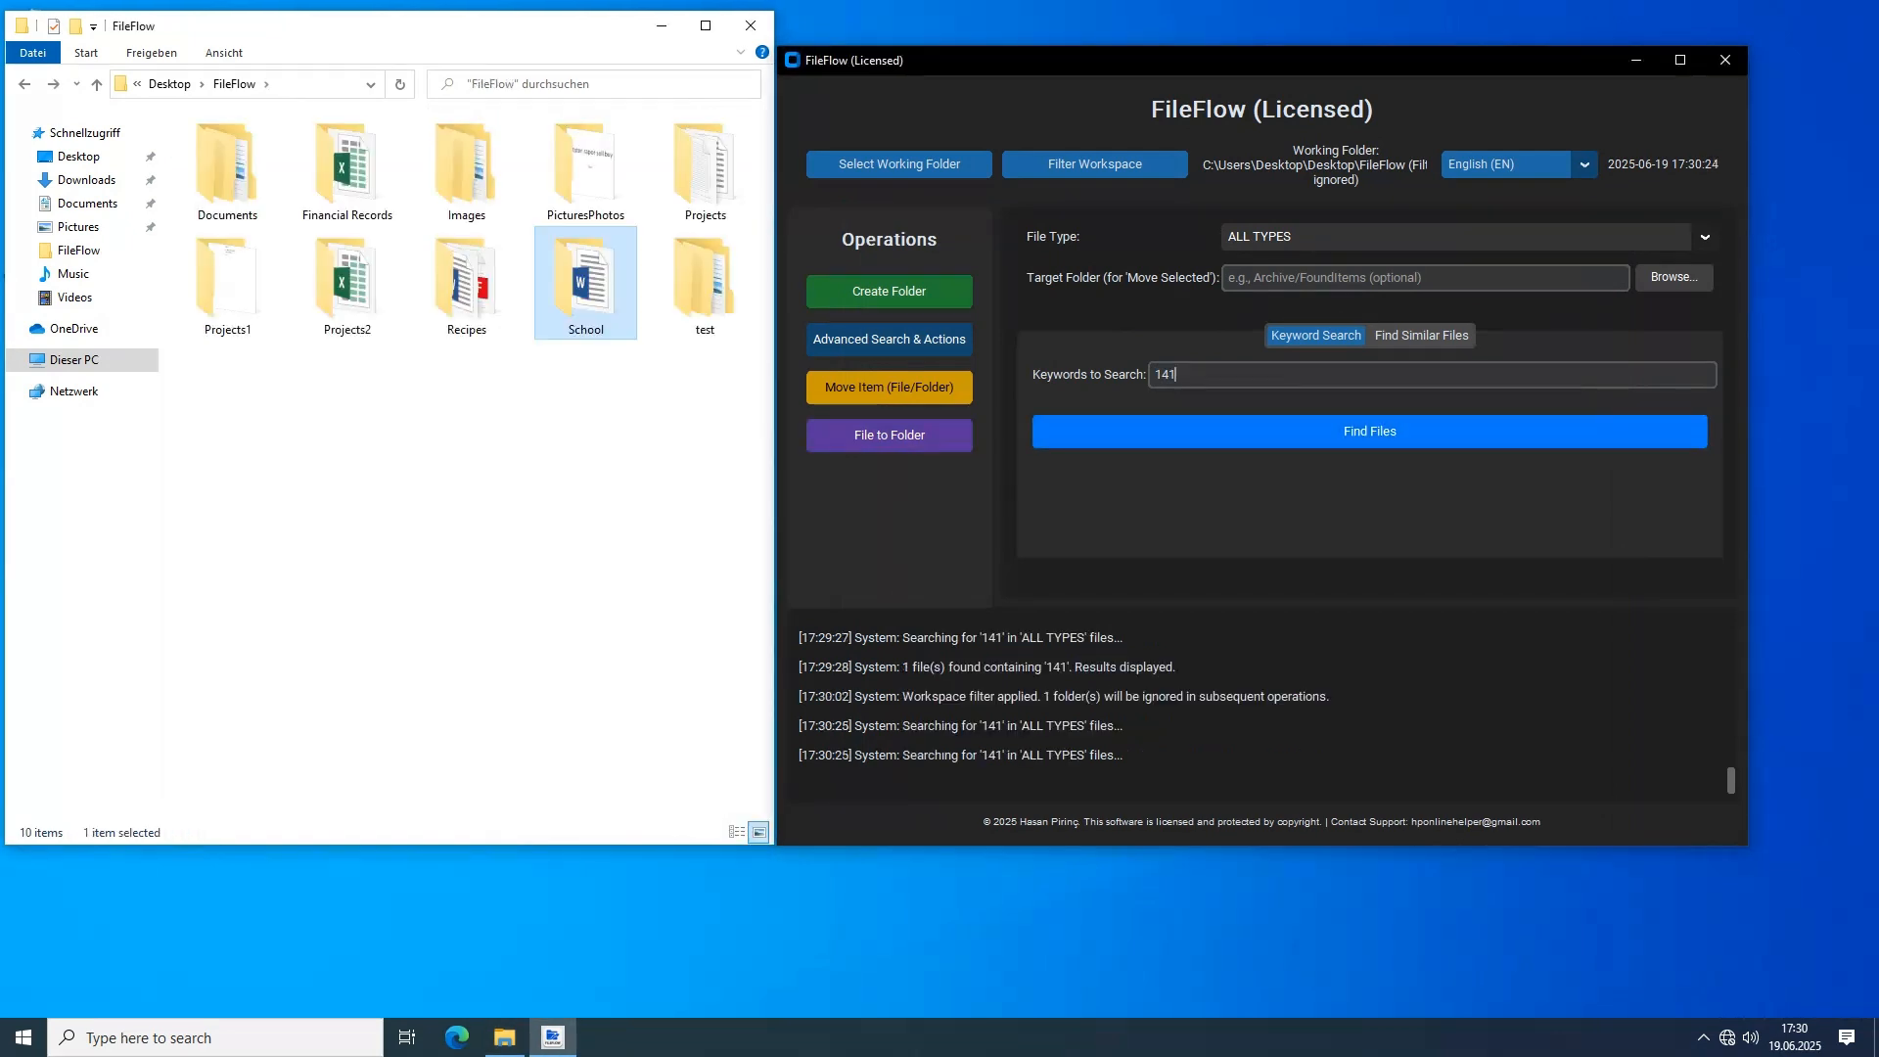
pyautogui.moveTo(1183, 754); pyautogui.dragTo(809, 755)
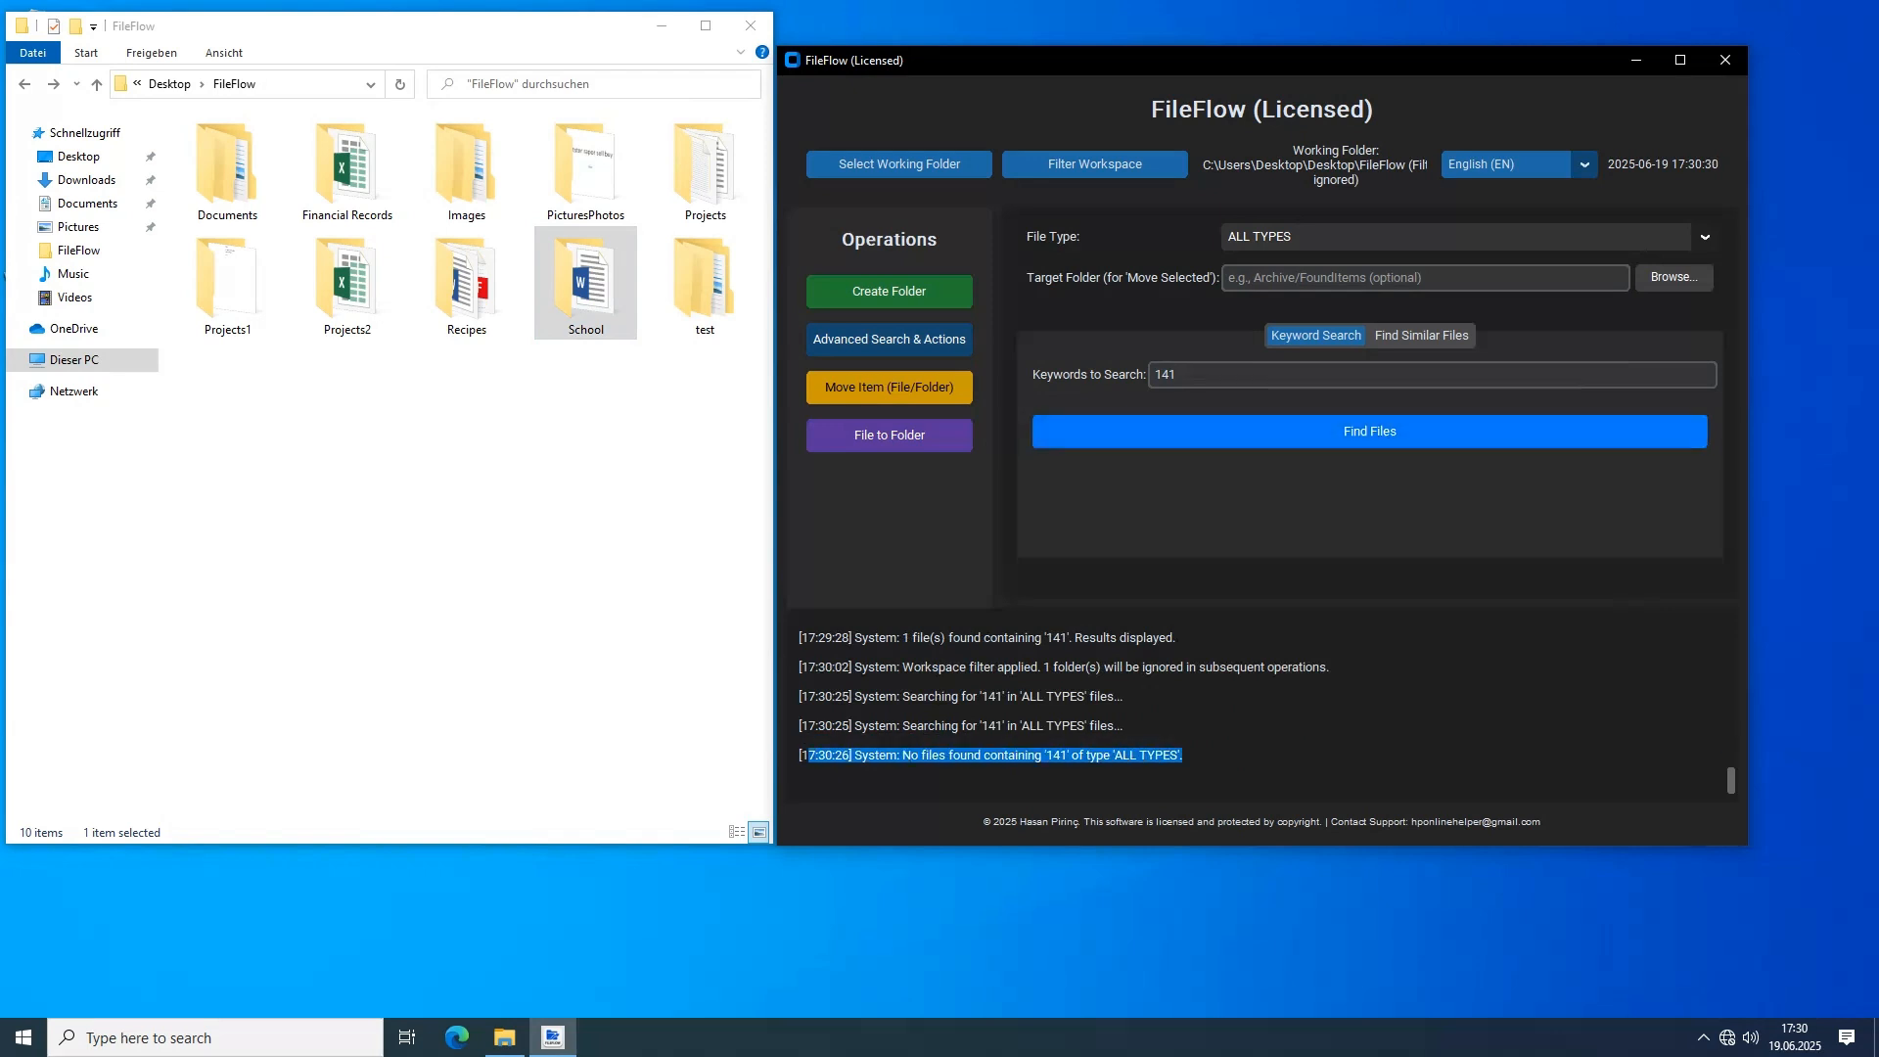
# Remove the School folder from the ignored folders in the workspace filter and apply the filter
pyautogui.click(1095, 163)
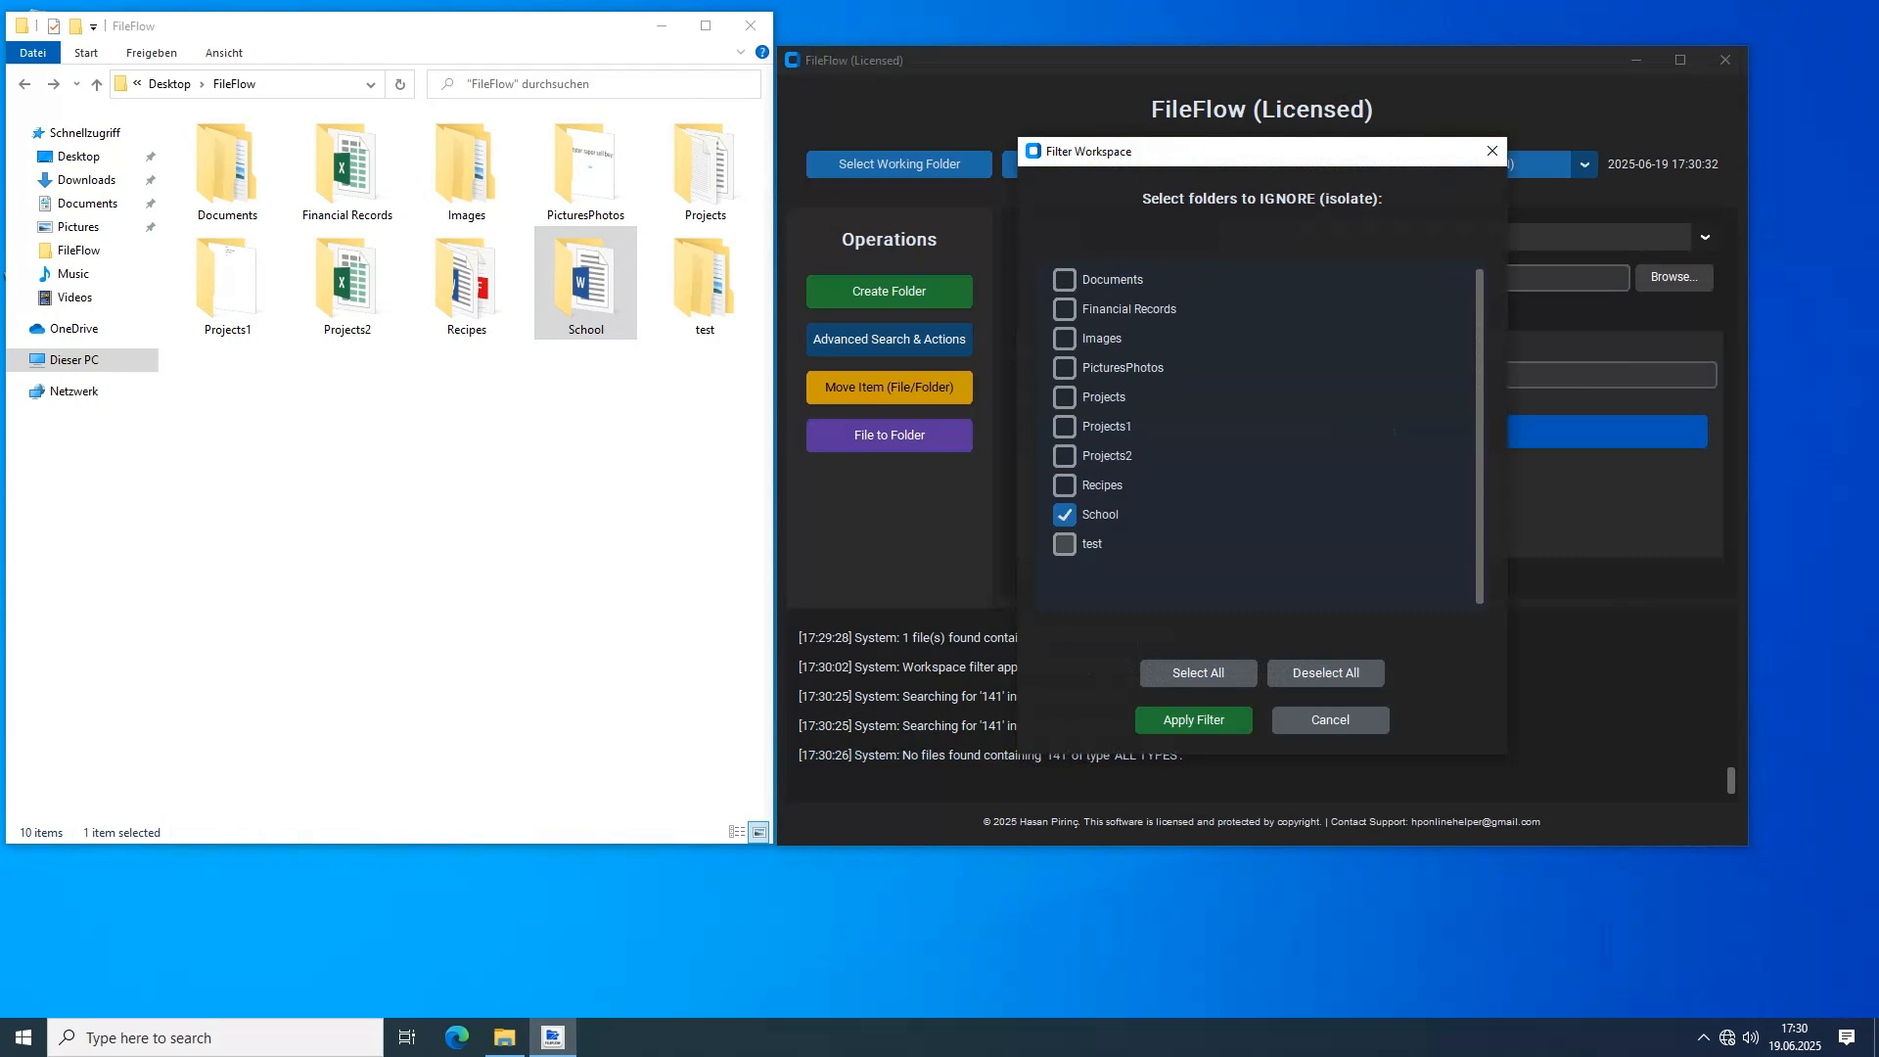
pyautogui.click(1064, 514)
pyautogui.click(1193, 719)
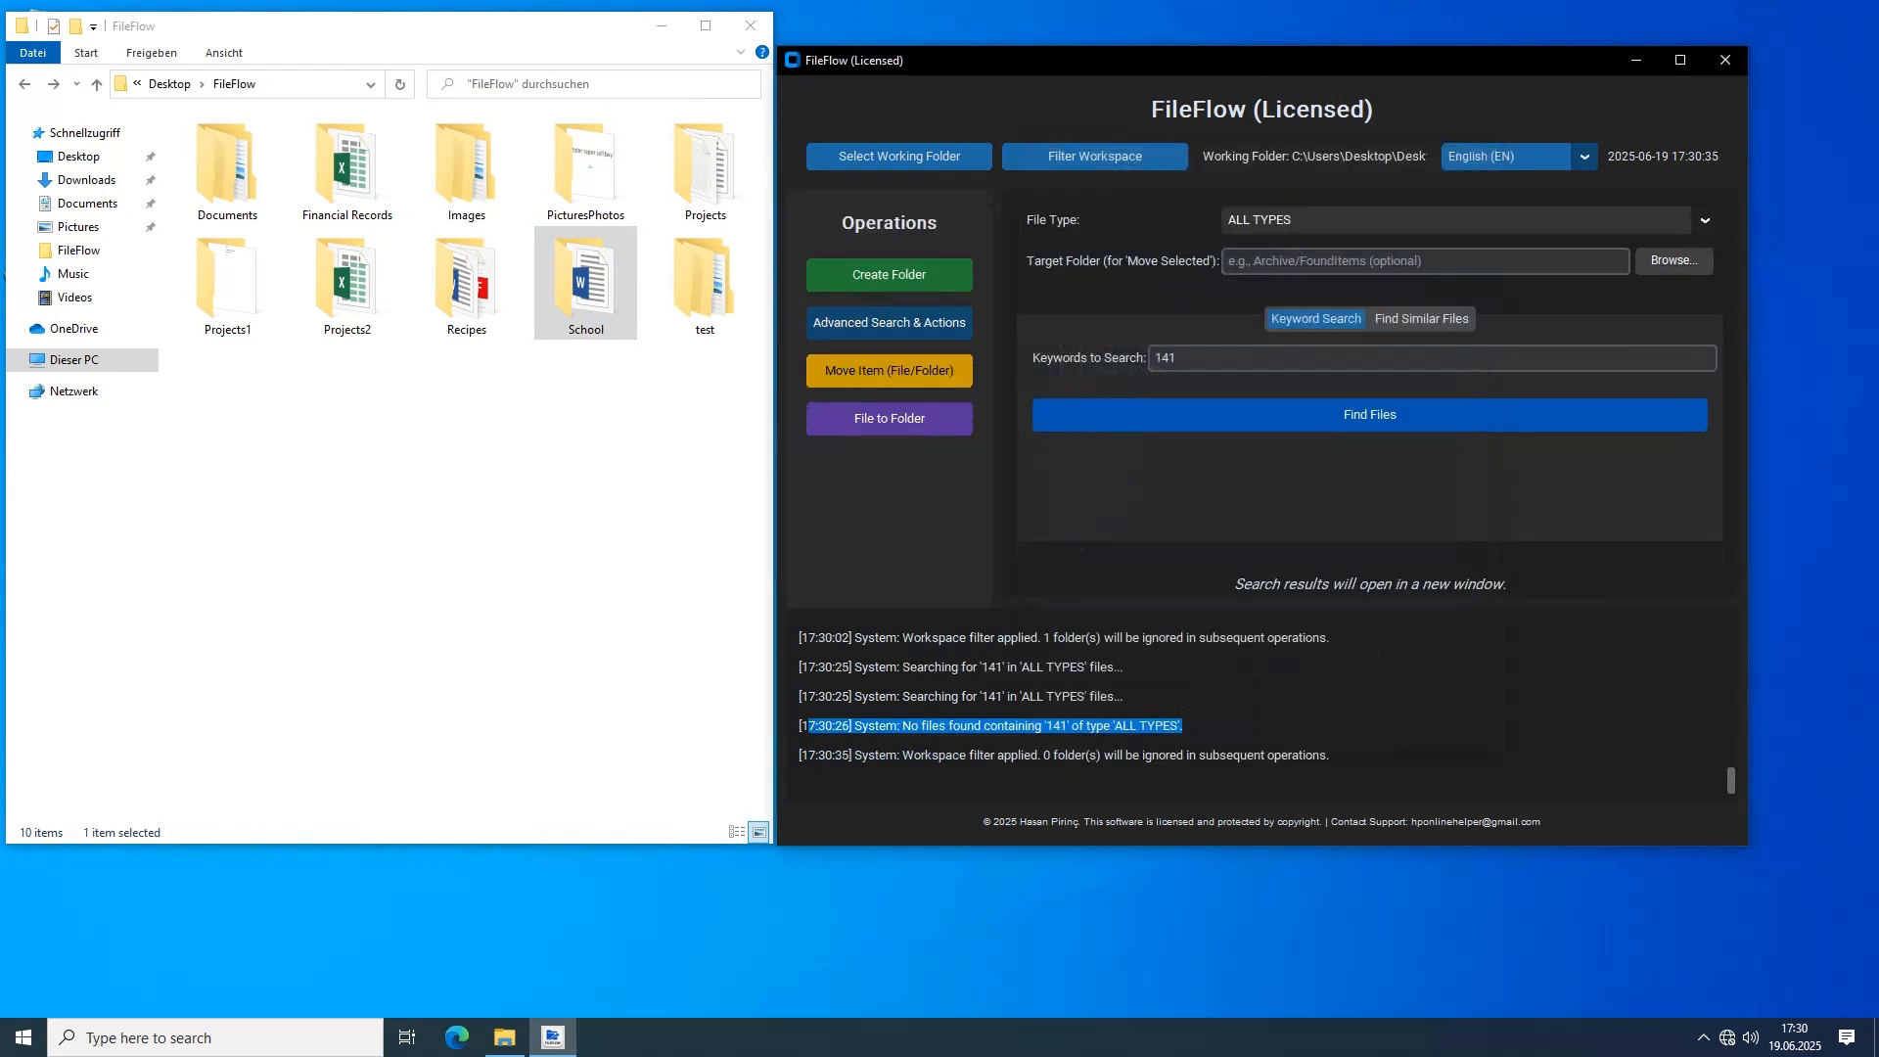
# Repeat the keyword search for 141 without ignored folders and permanently delete School.docx from the results
pyautogui.doubleClick(1199, 358)
pyautogui.click(1199, 358)
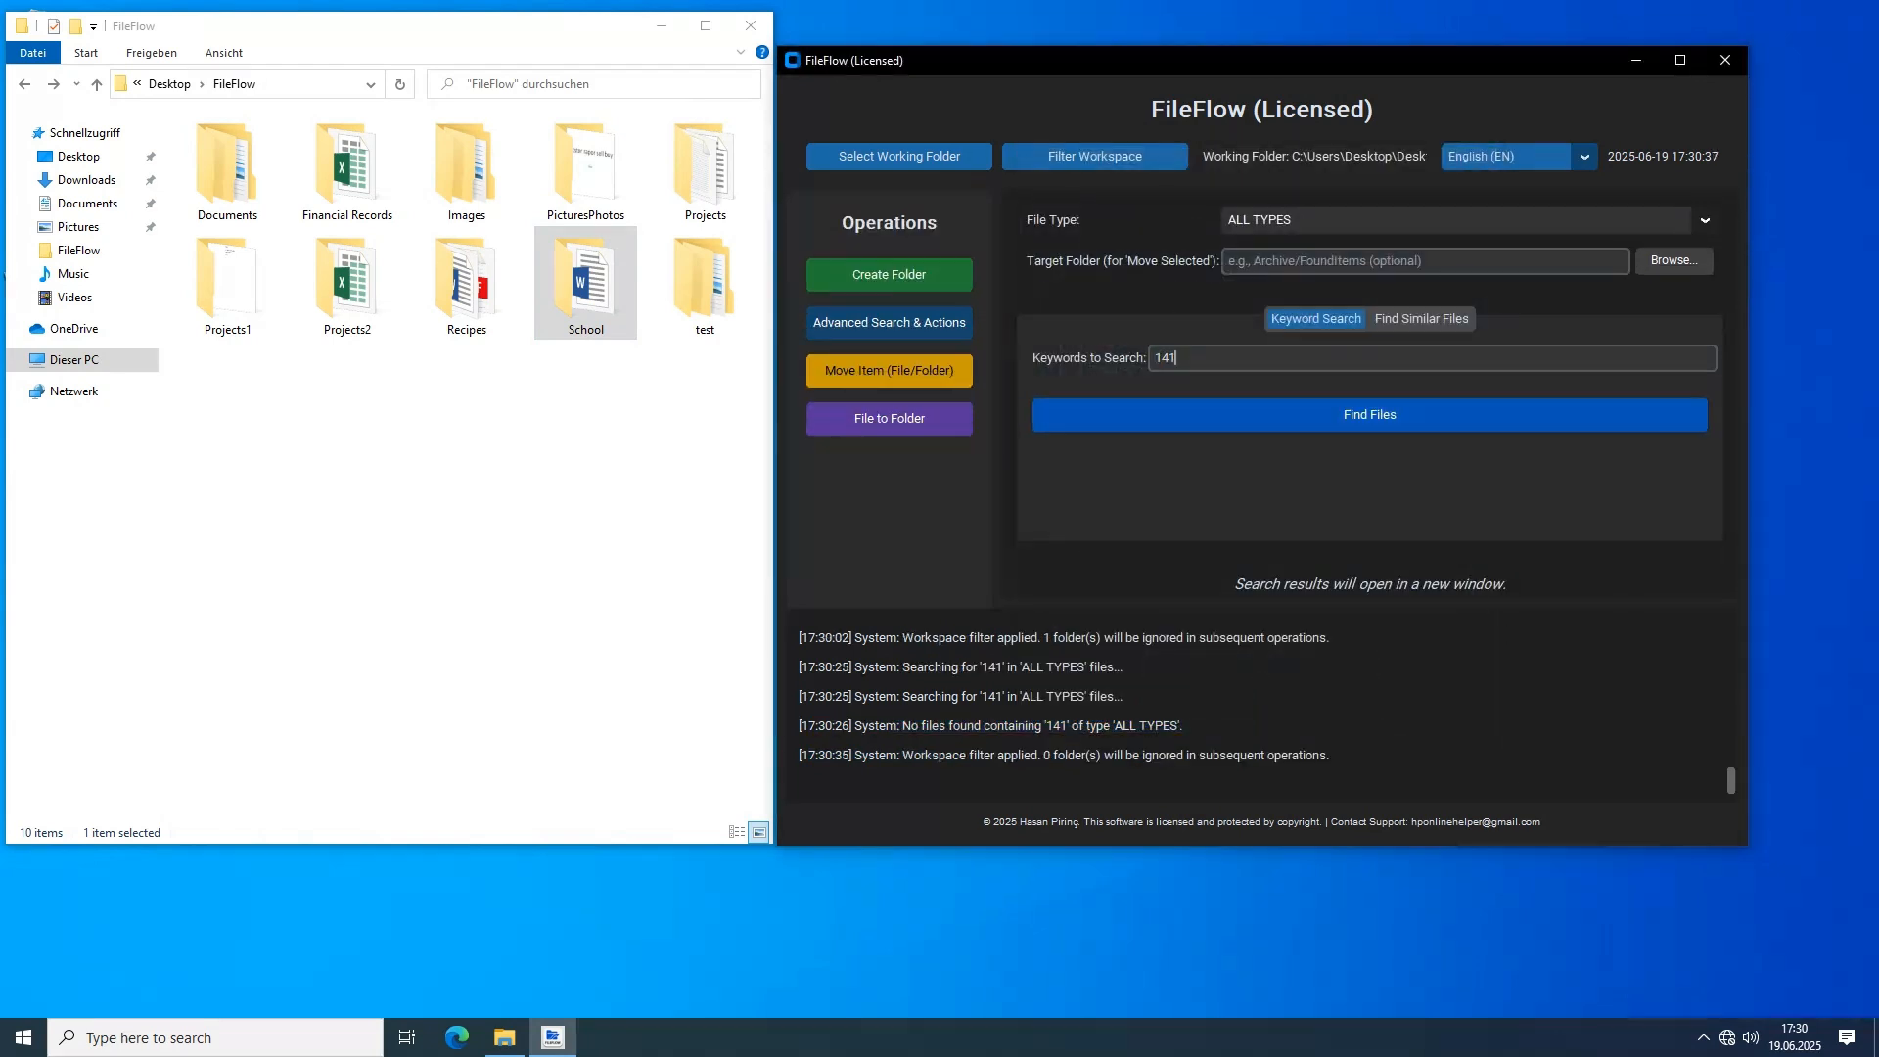
pyautogui.press('Return')
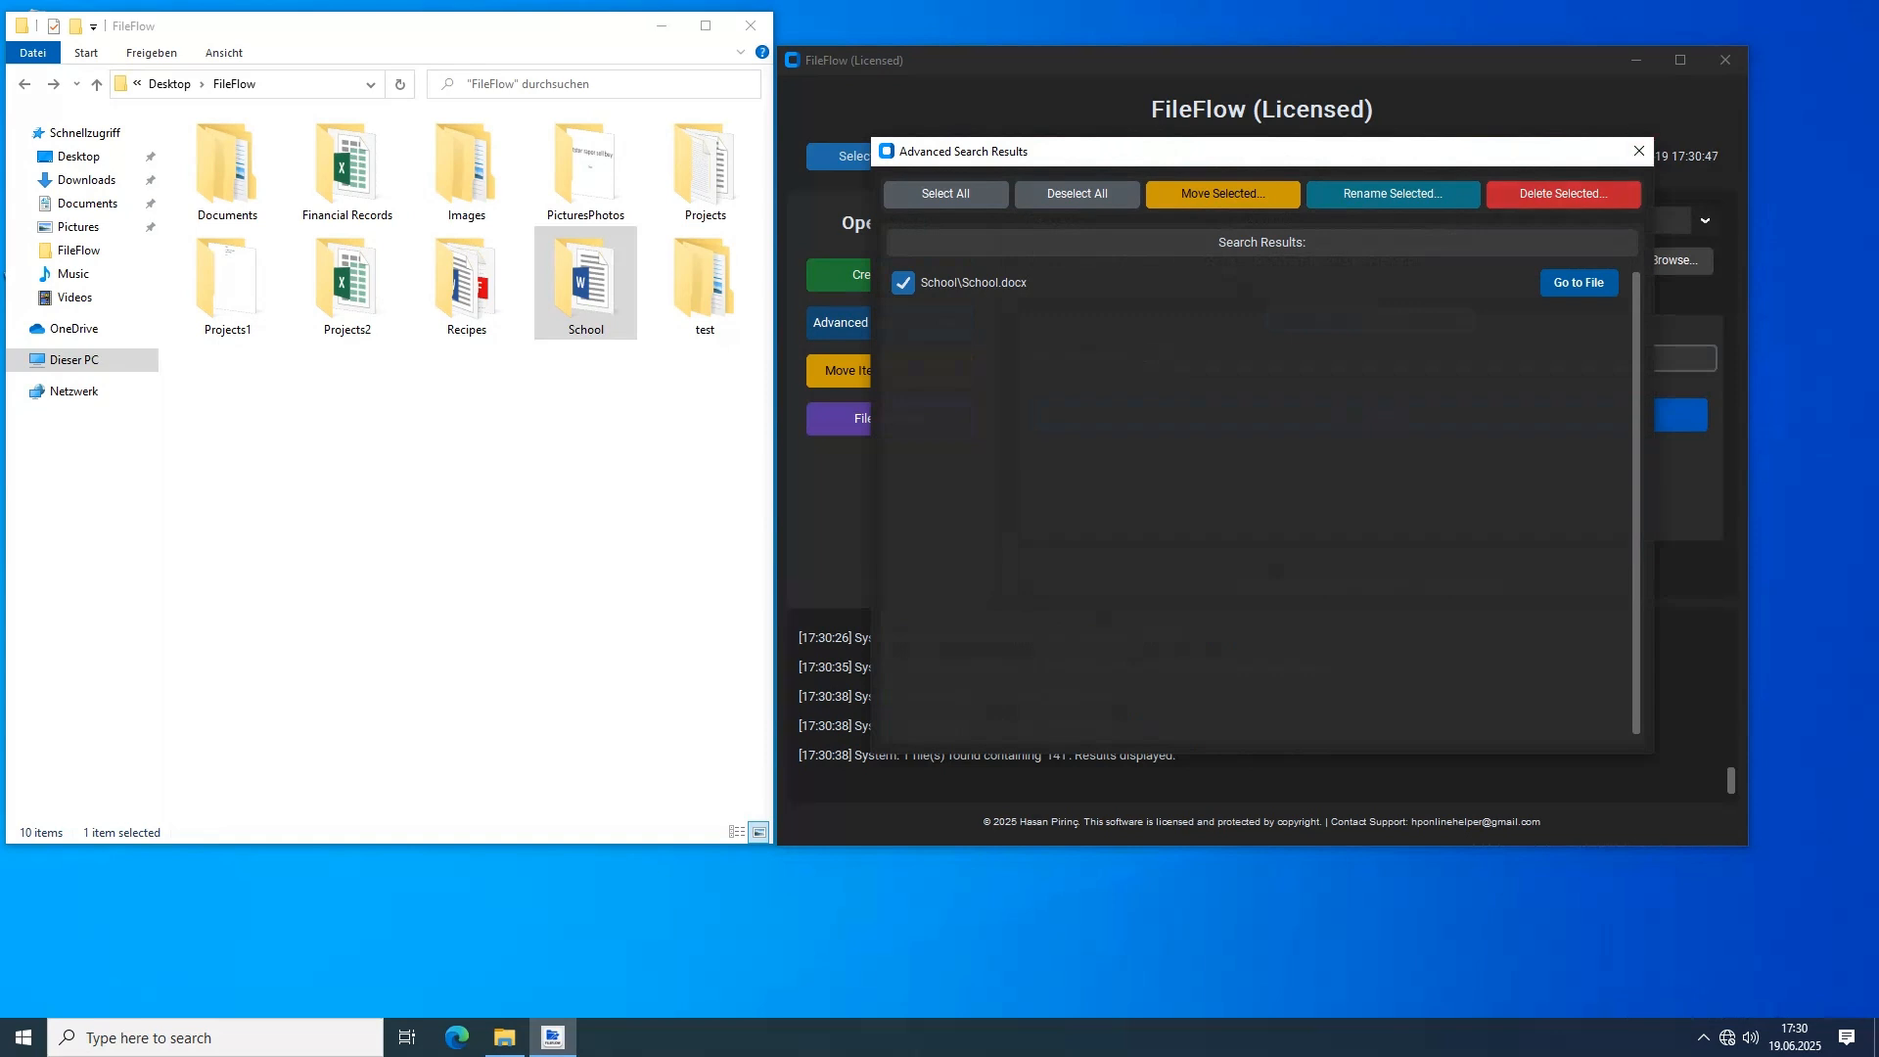
pyautogui.click(1563, 194)
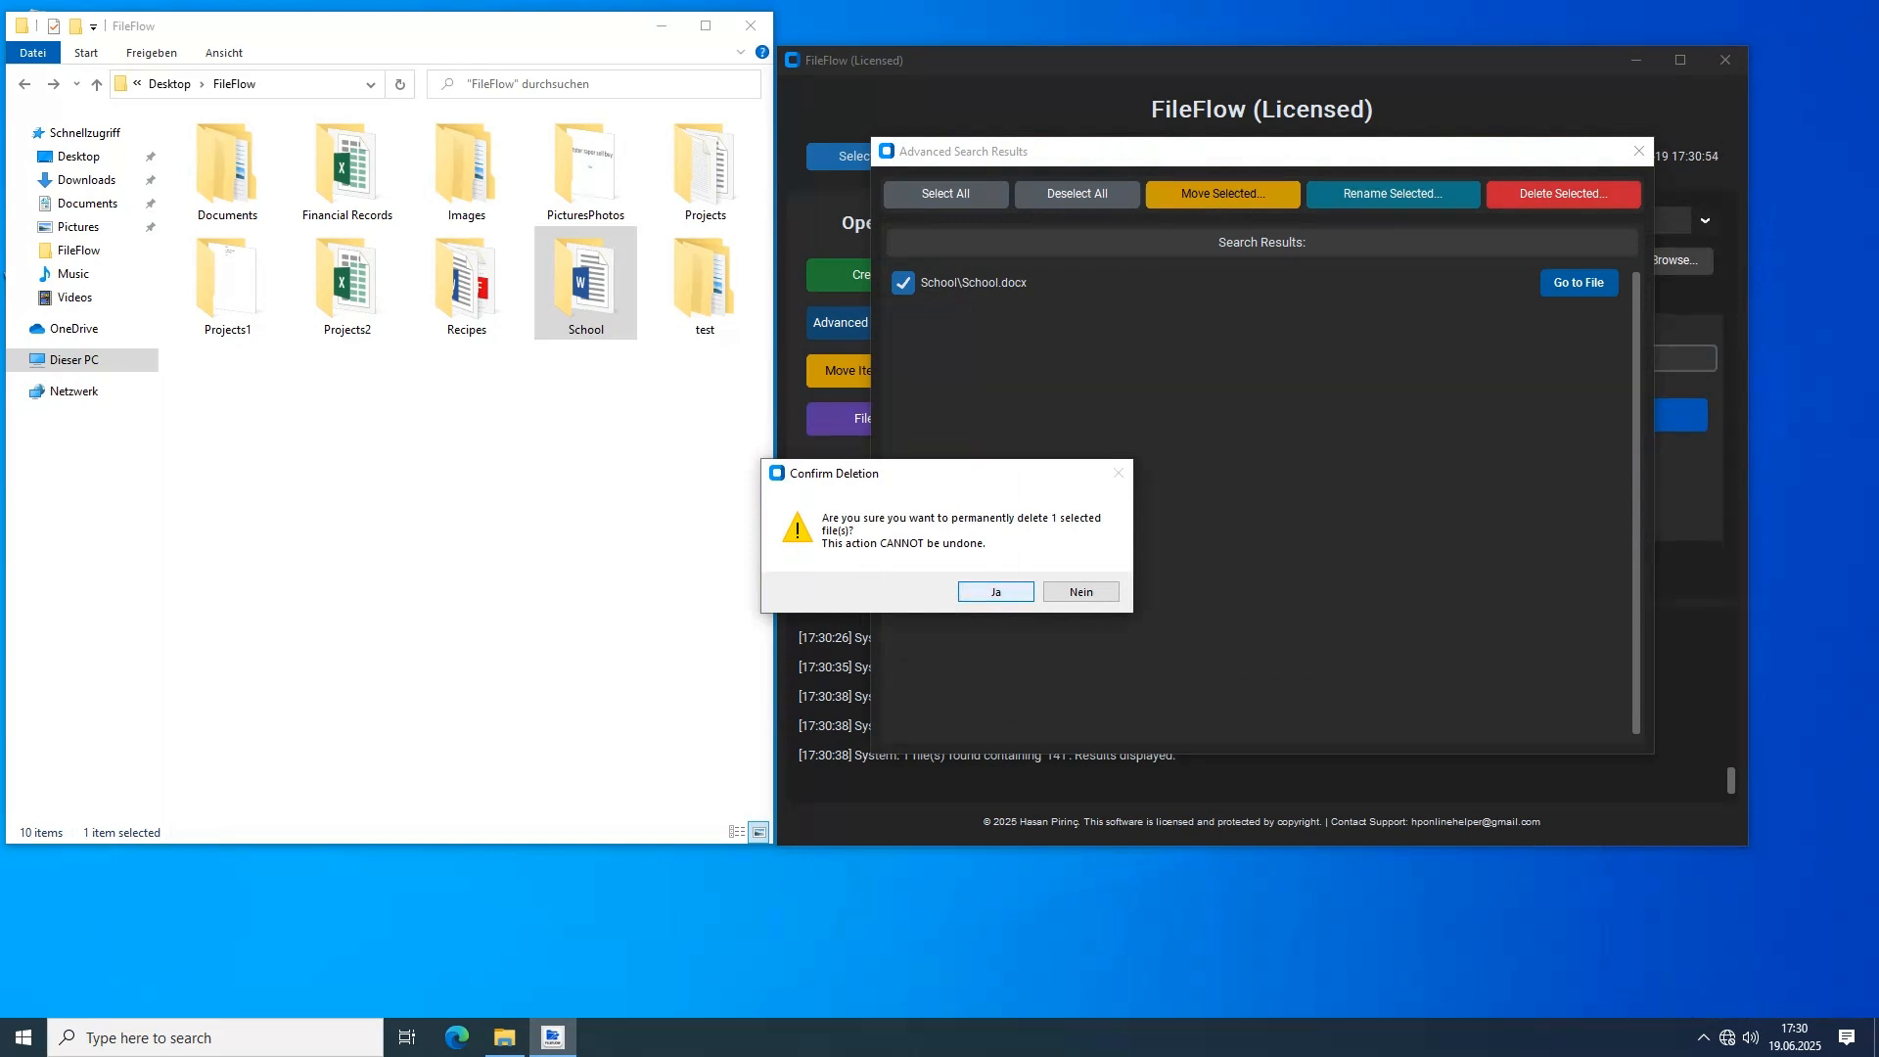
pyautogui.press('Return')
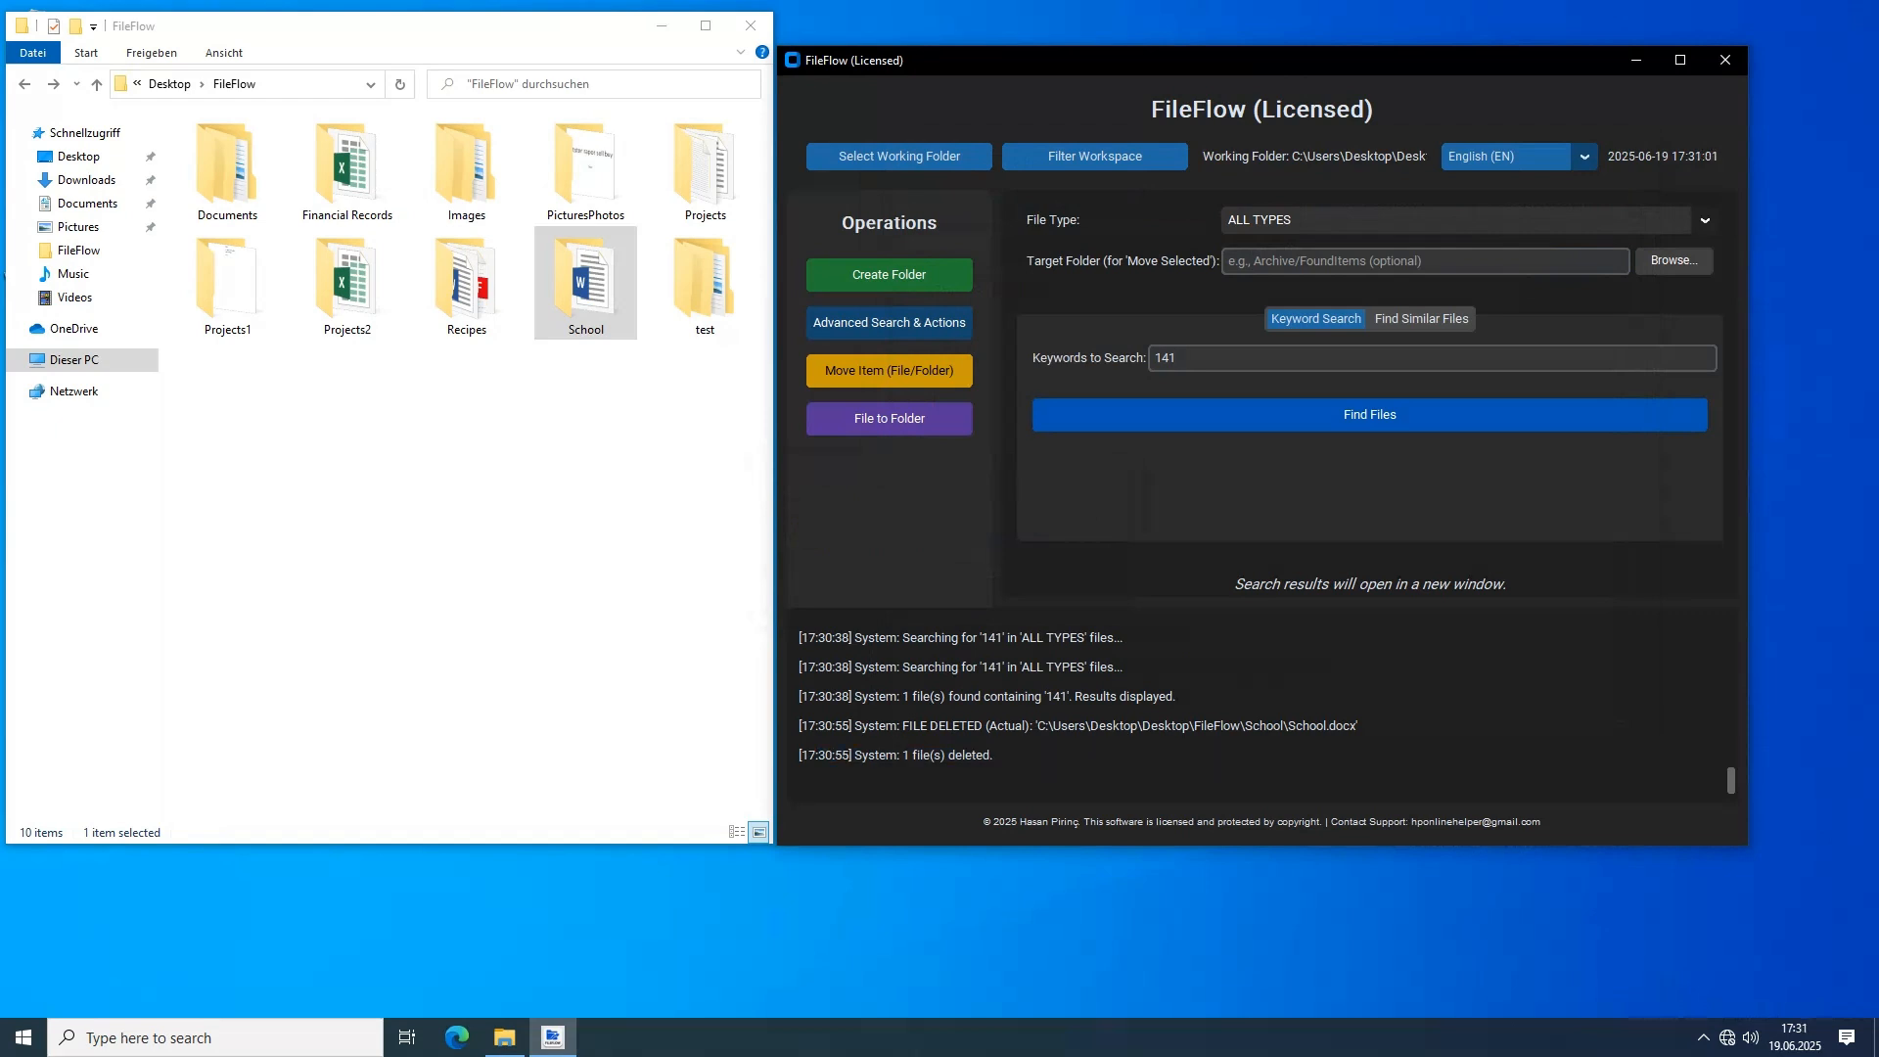
# Check the School folder and the Recycle Bin for the deleted document, and return to the FileFlow folder window
pyautogui.hotkey('alt', 'Tab')
pyautogui.press('Return')
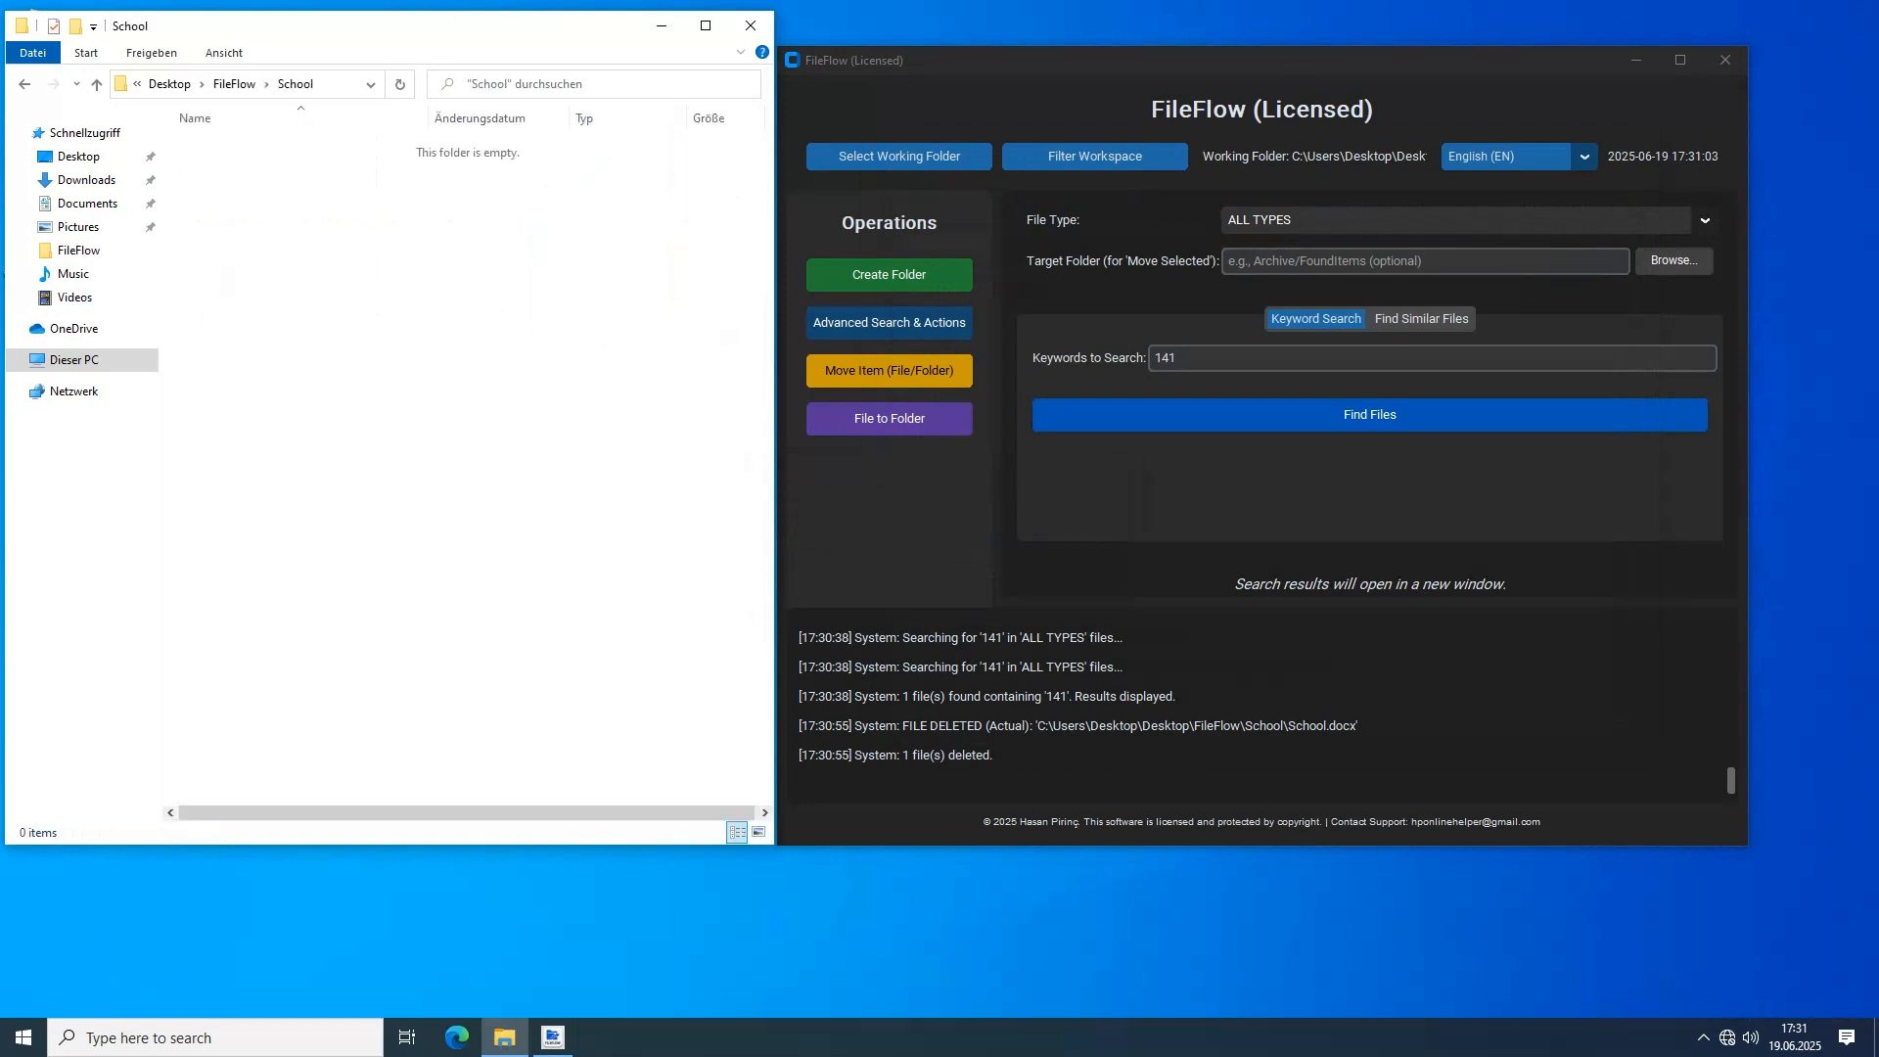
pyautogui.press('BackSpace')
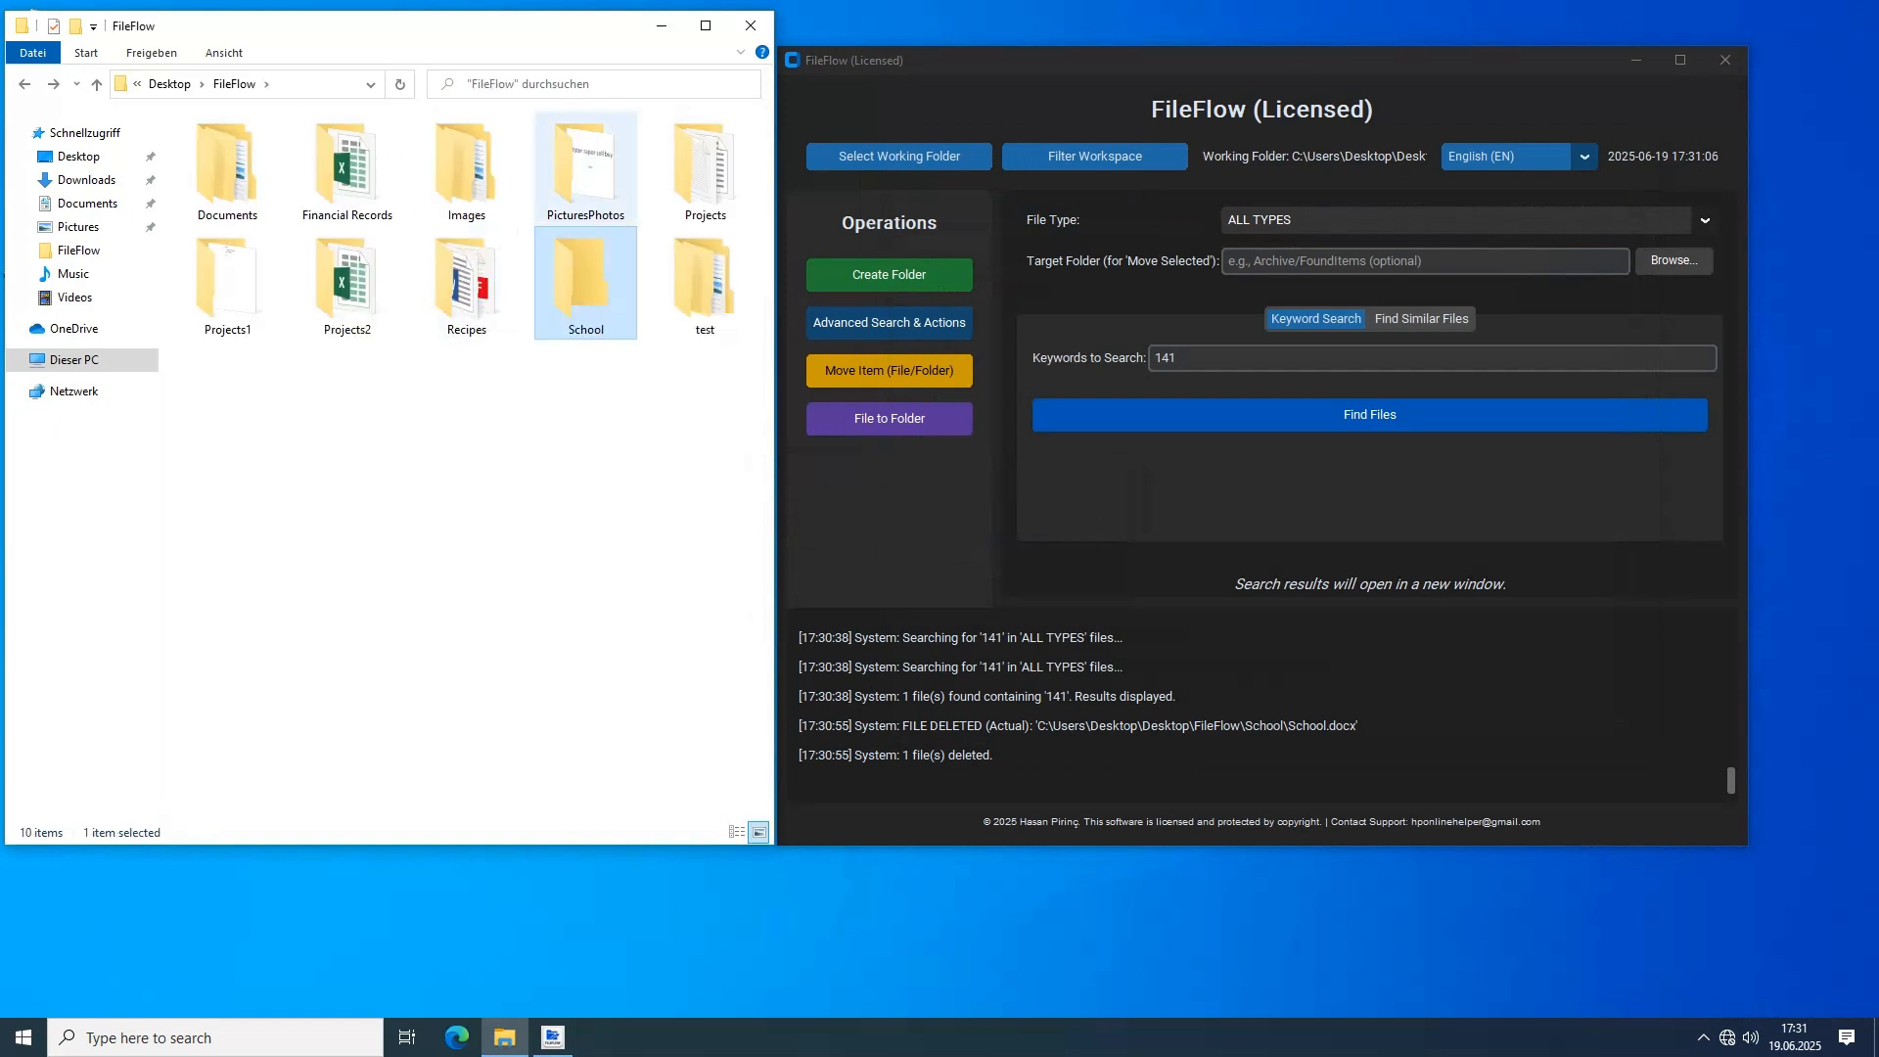
pyautogui.moveTo(406, 26); pyautogui.dragTo(448, 104)
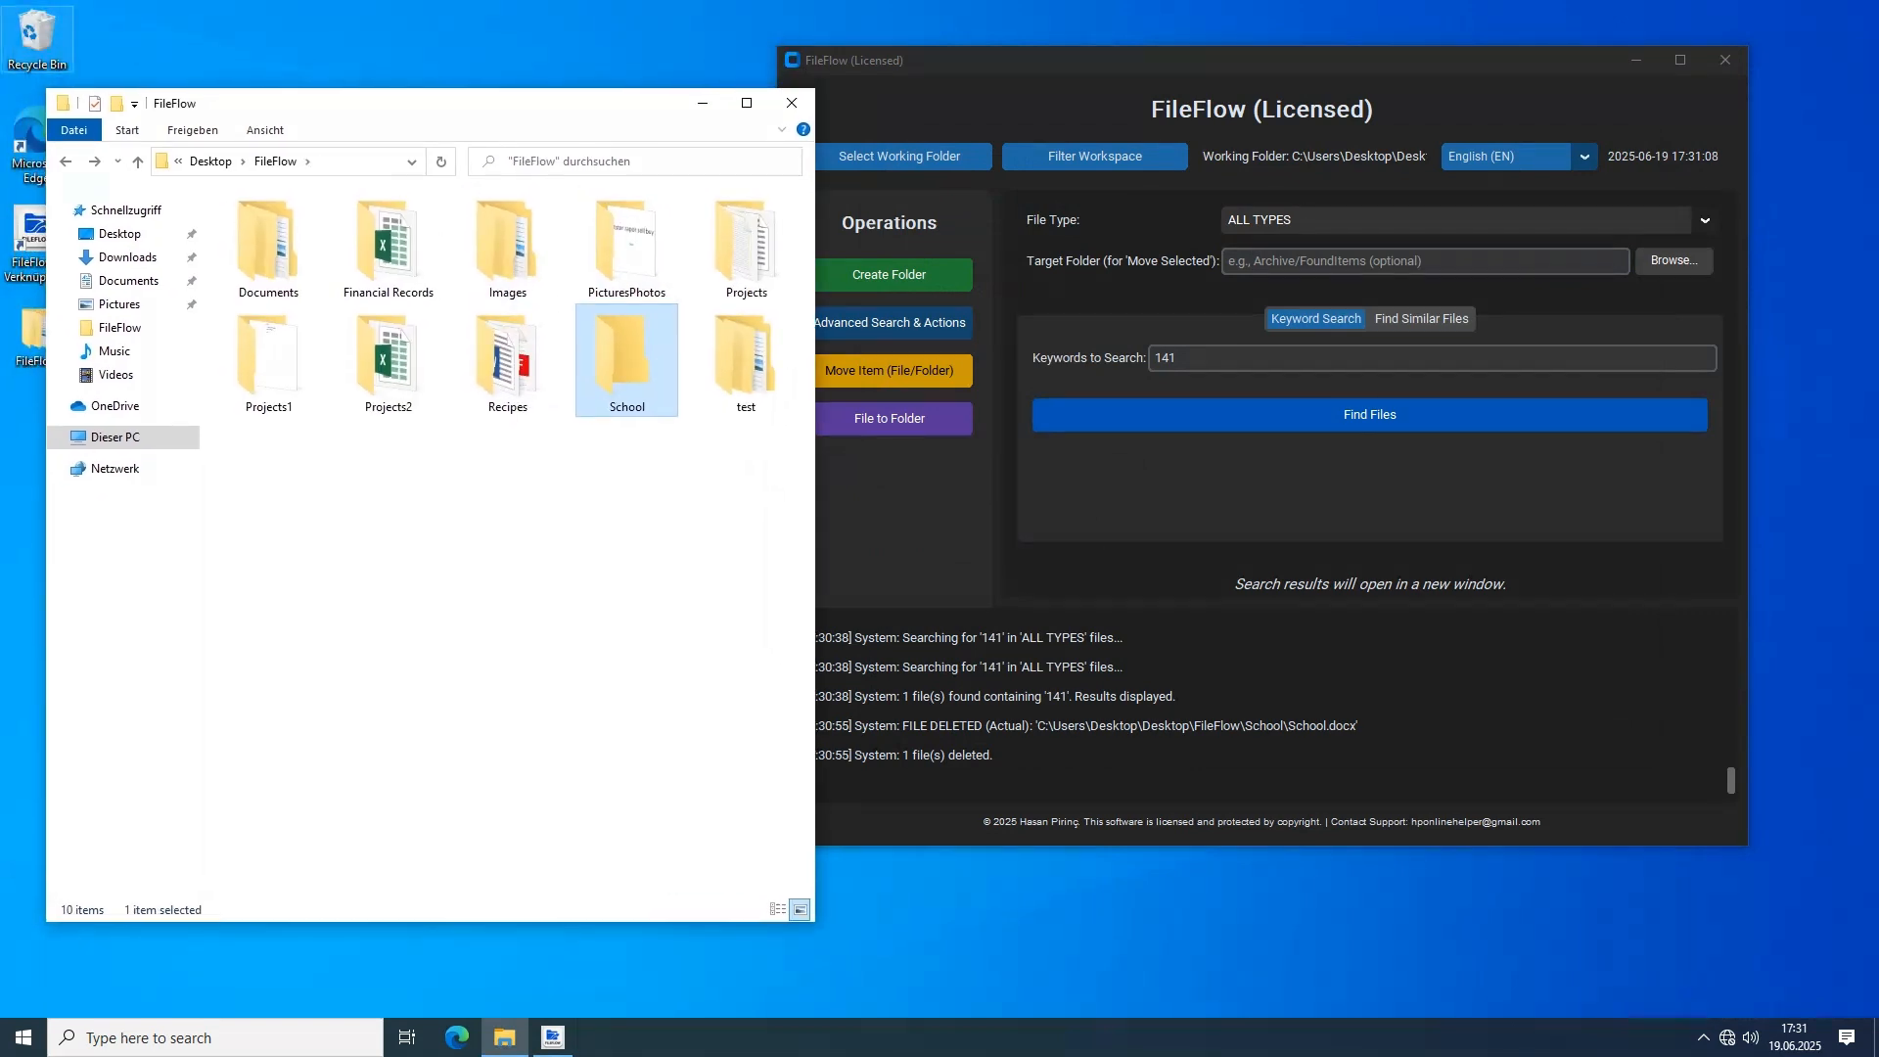
pyautogui.doubleClick(37, 39)
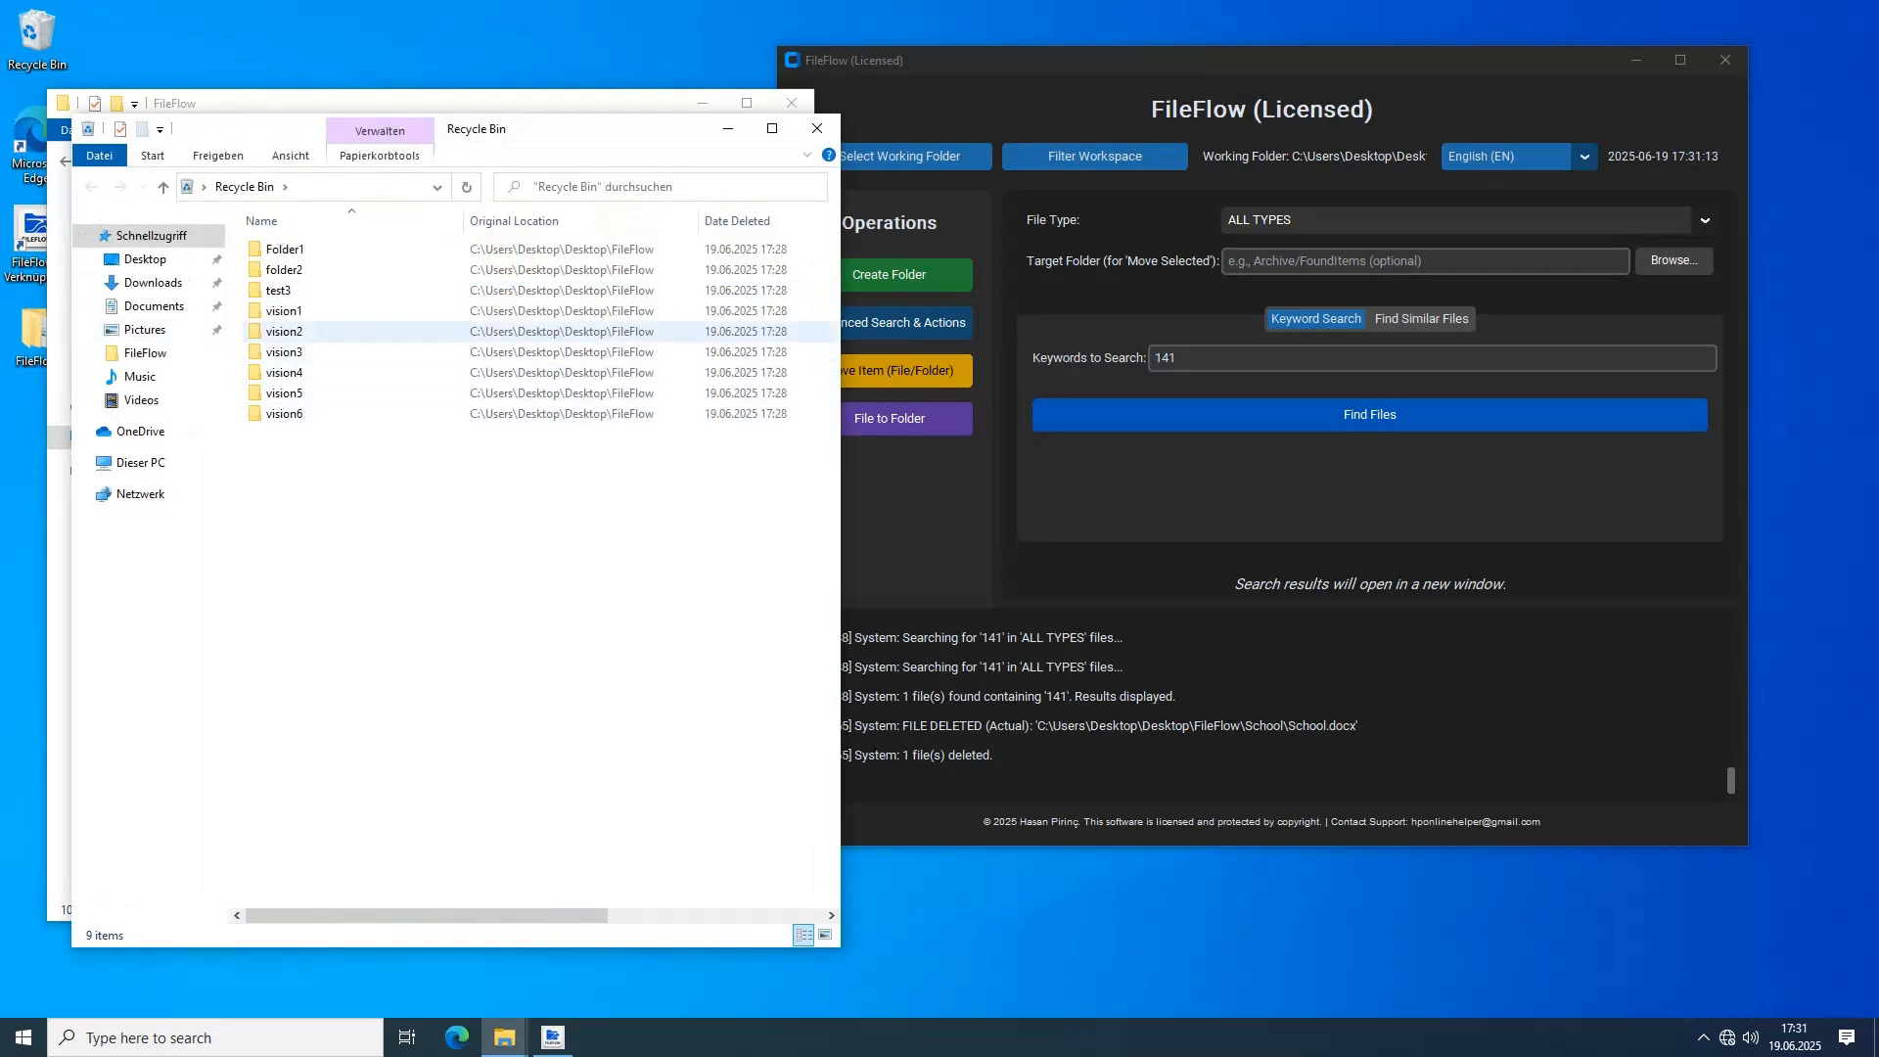
pyautogui.click(817, 128)
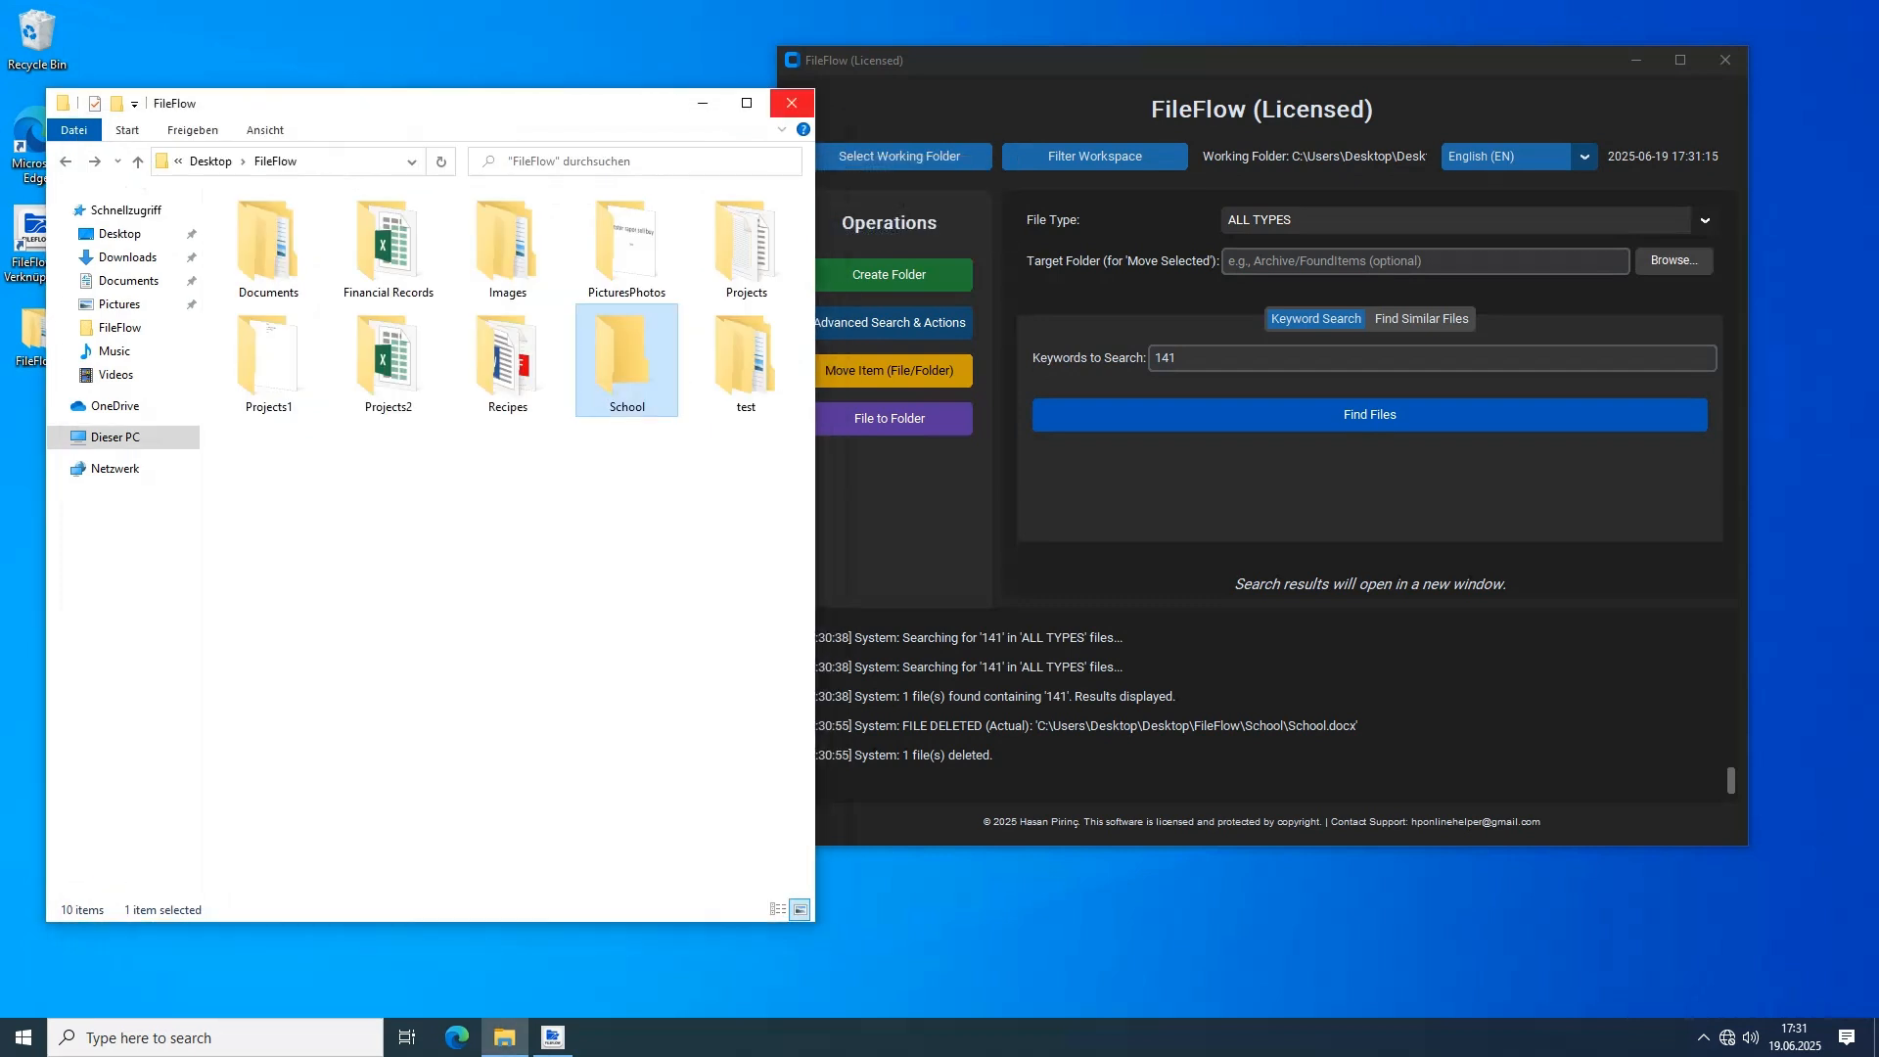
pyautogui.moveTo(646, 103); pyautogui.dragTo(594, 79)
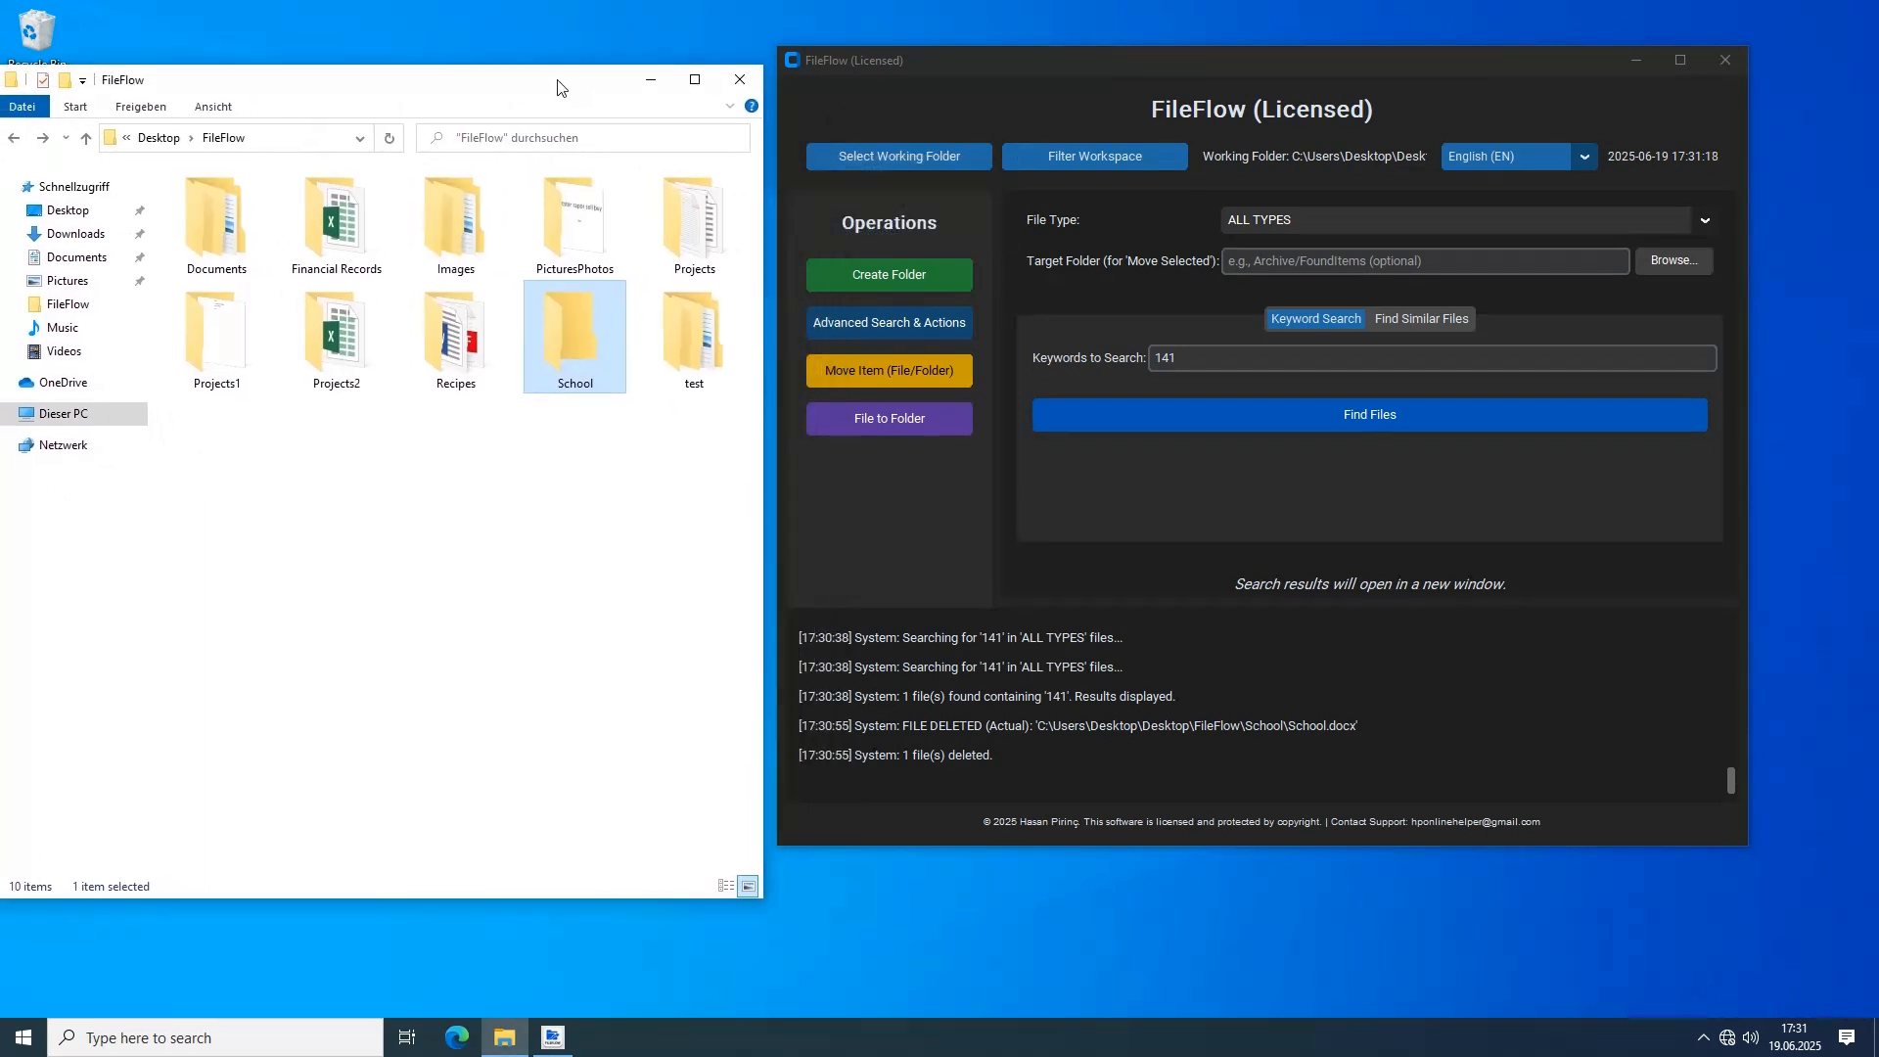